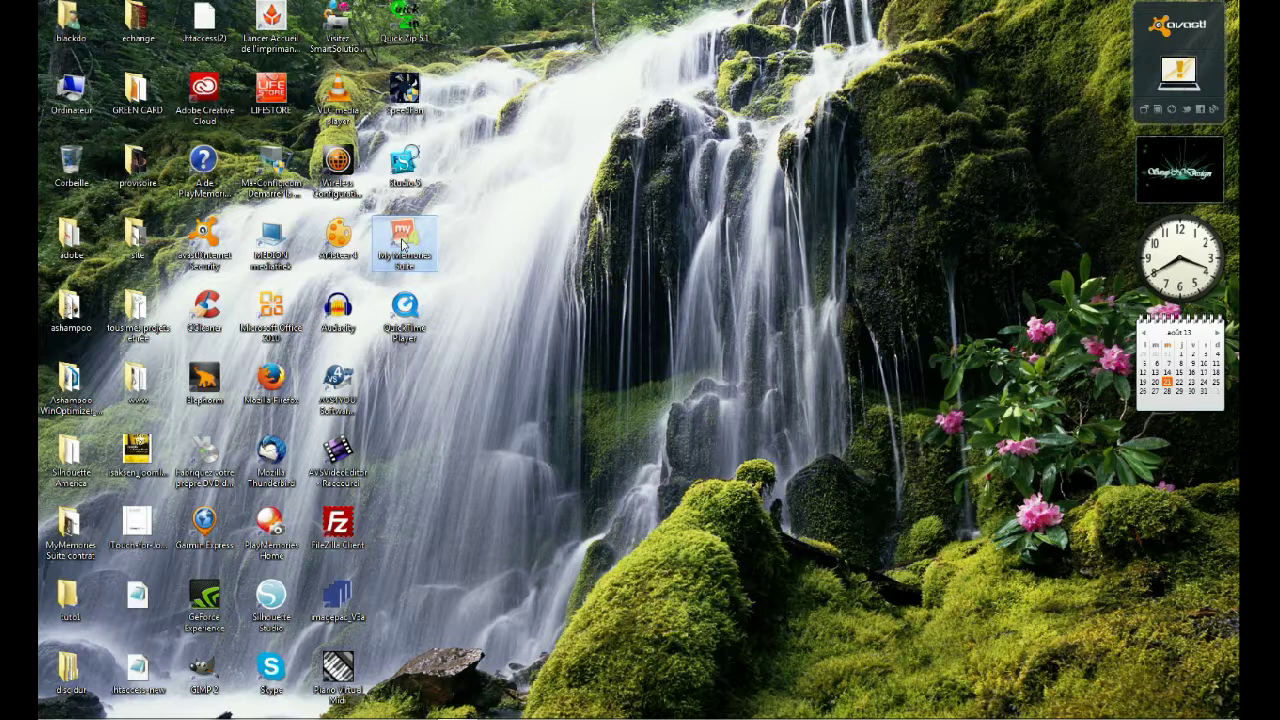
- Open My Memories Suite from the desktop to reach the new album options
double_click(402, 244)
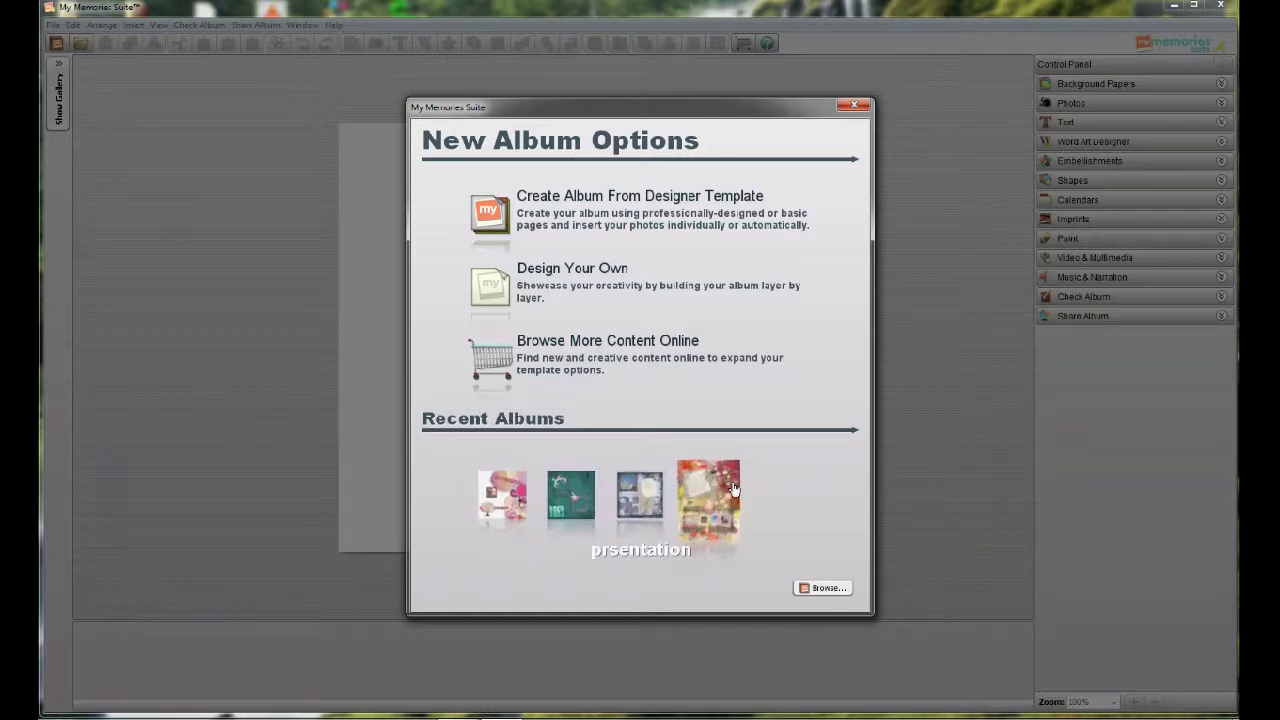
left_click(713, 392)
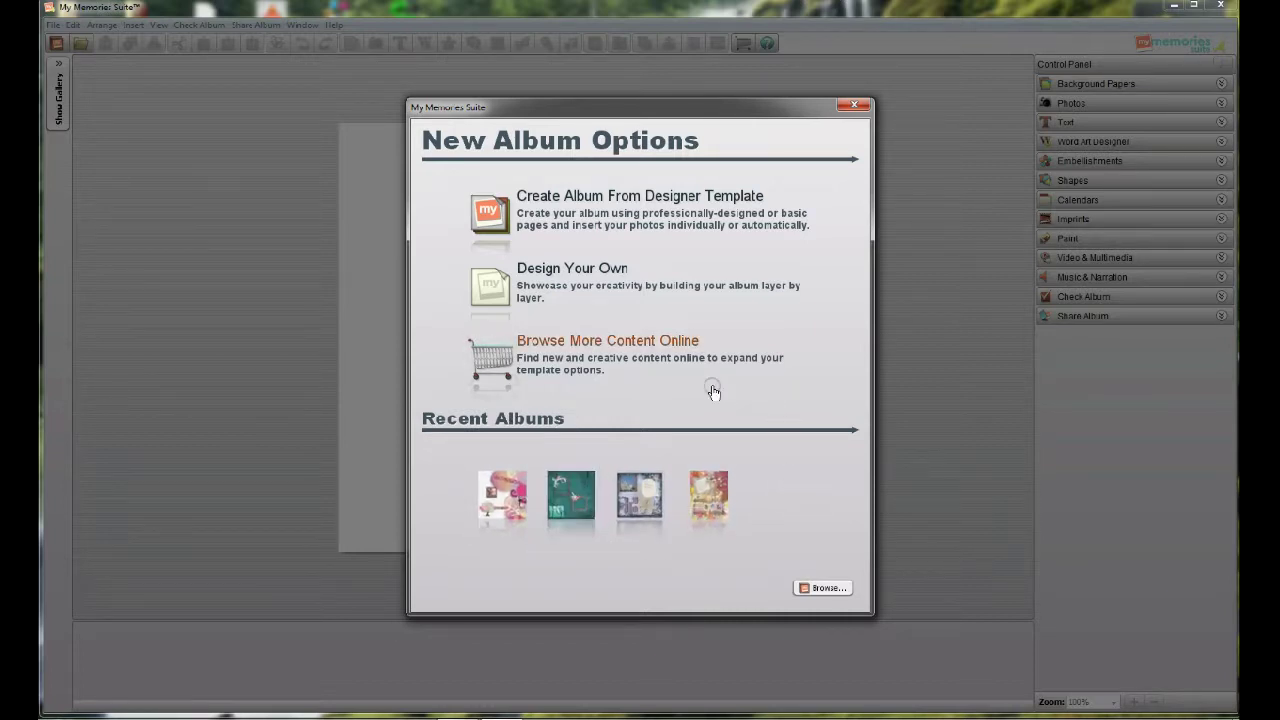
- Start an album from the Red White And Boom designer template and continue to its custom page arrangement
left_click(491, 211)
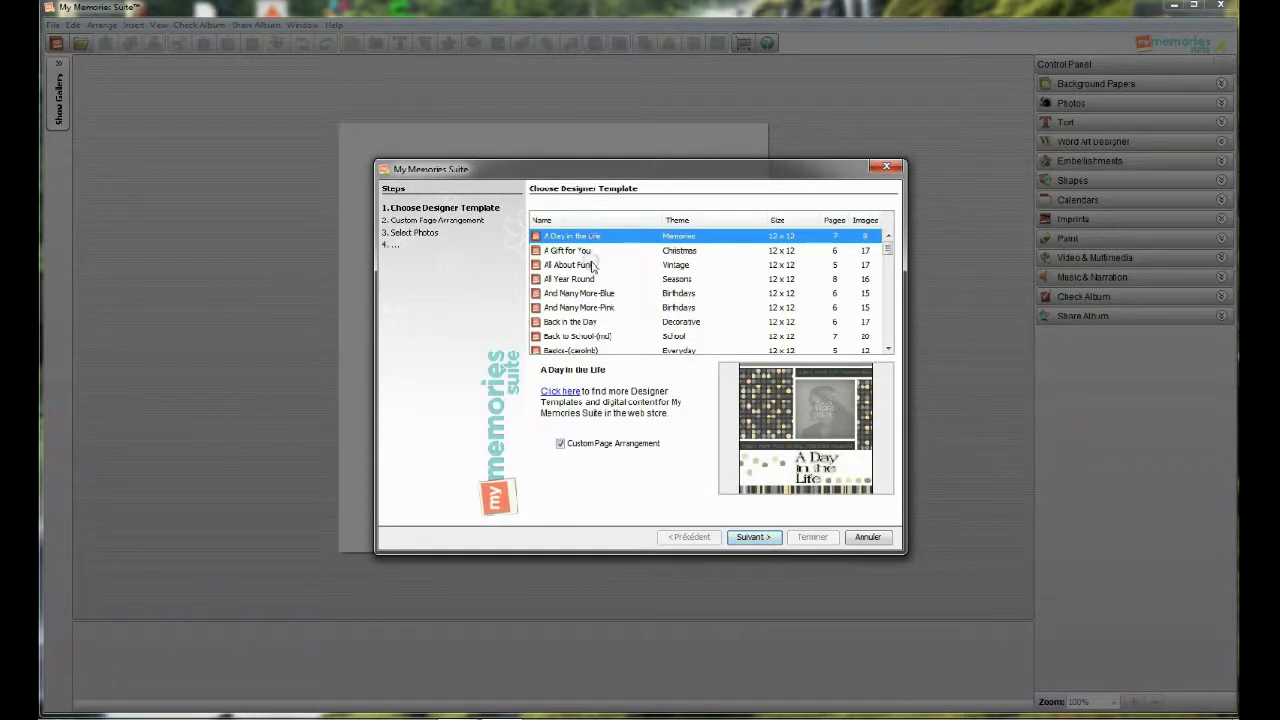
scroll(598, 272, "down", 1)
scroll(600, 277, "down", 6)
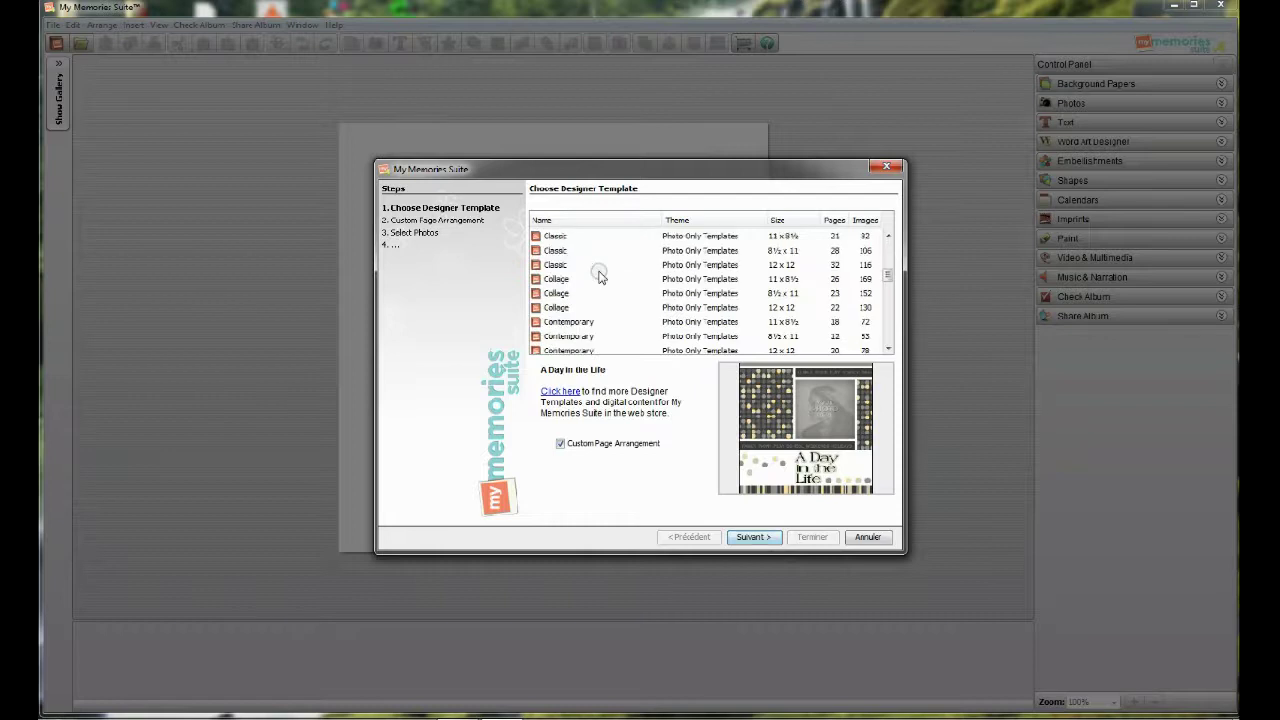
scroll(600, 277, "down", 5)
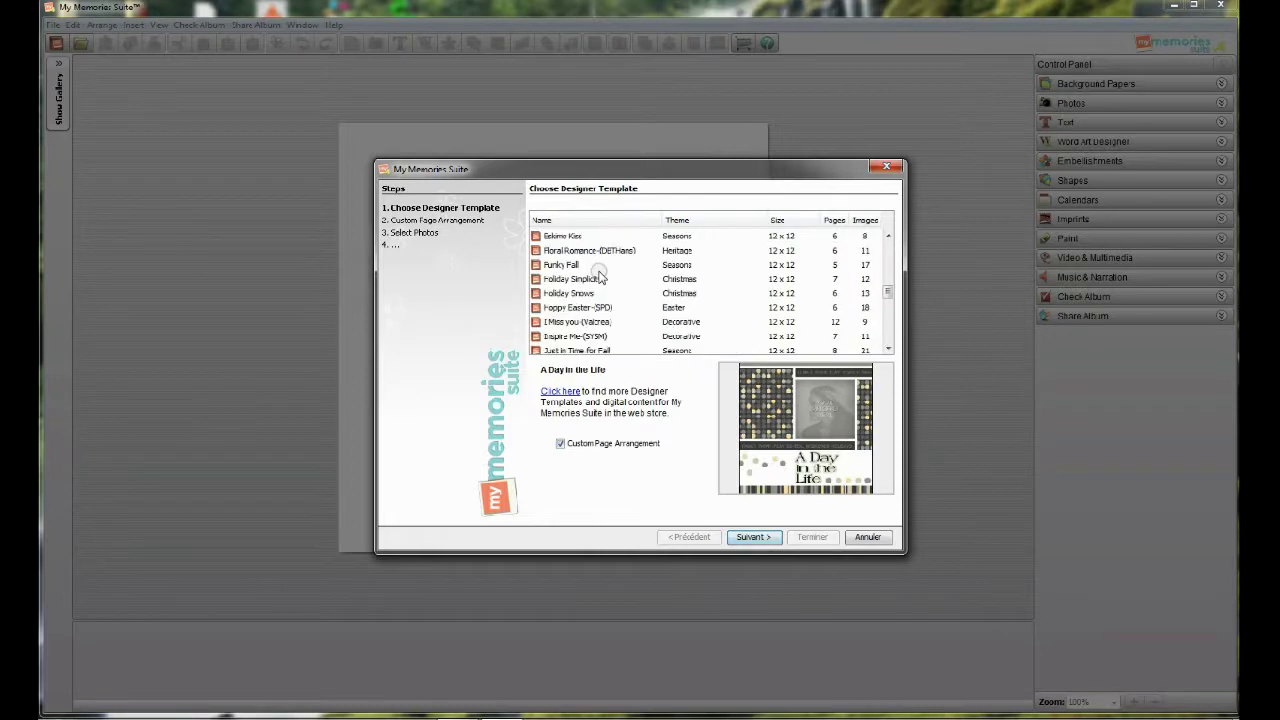
scroll(600, 277, "down", 6)
scroll(600, 277, "down", 1)
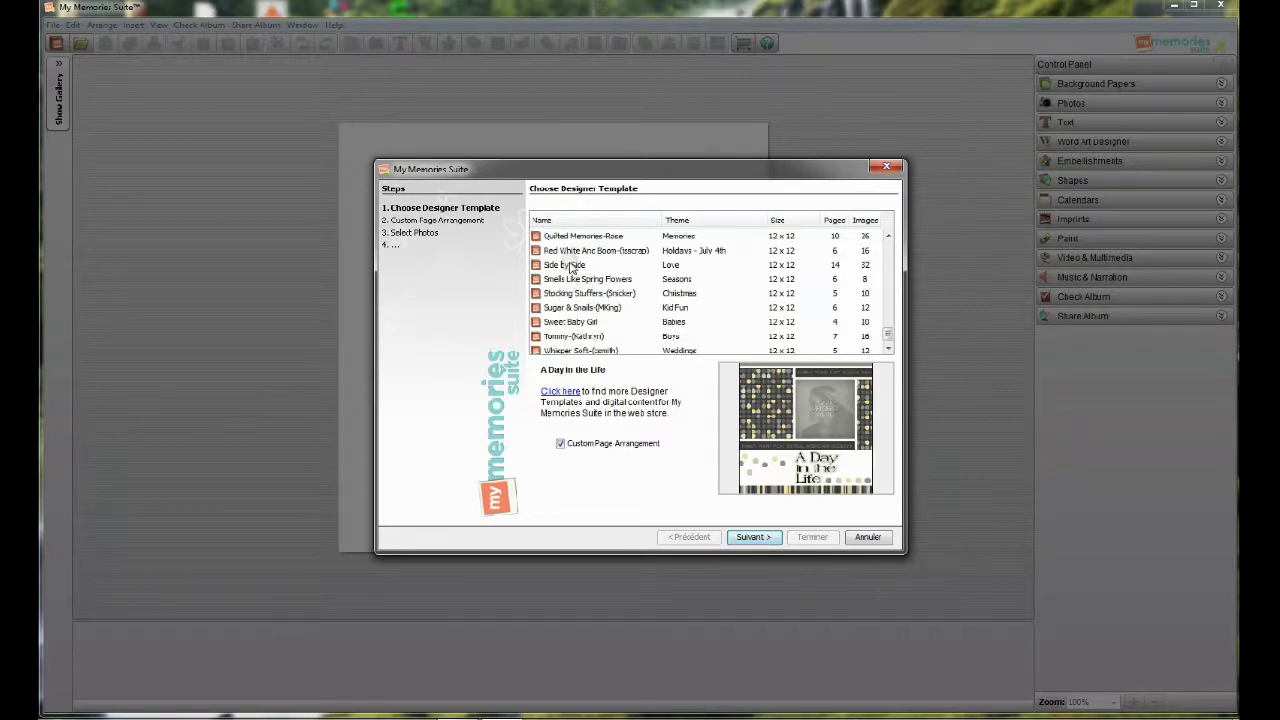
left_click(570, 265)
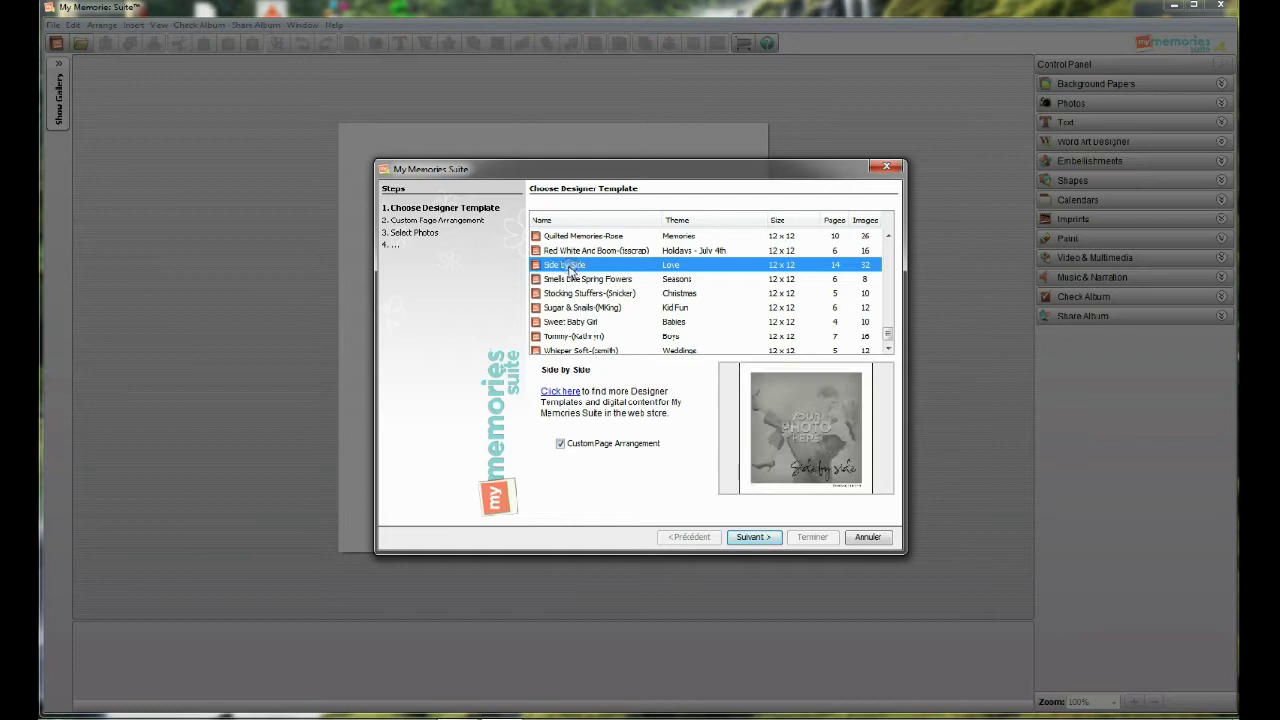
left_click(585, 250)
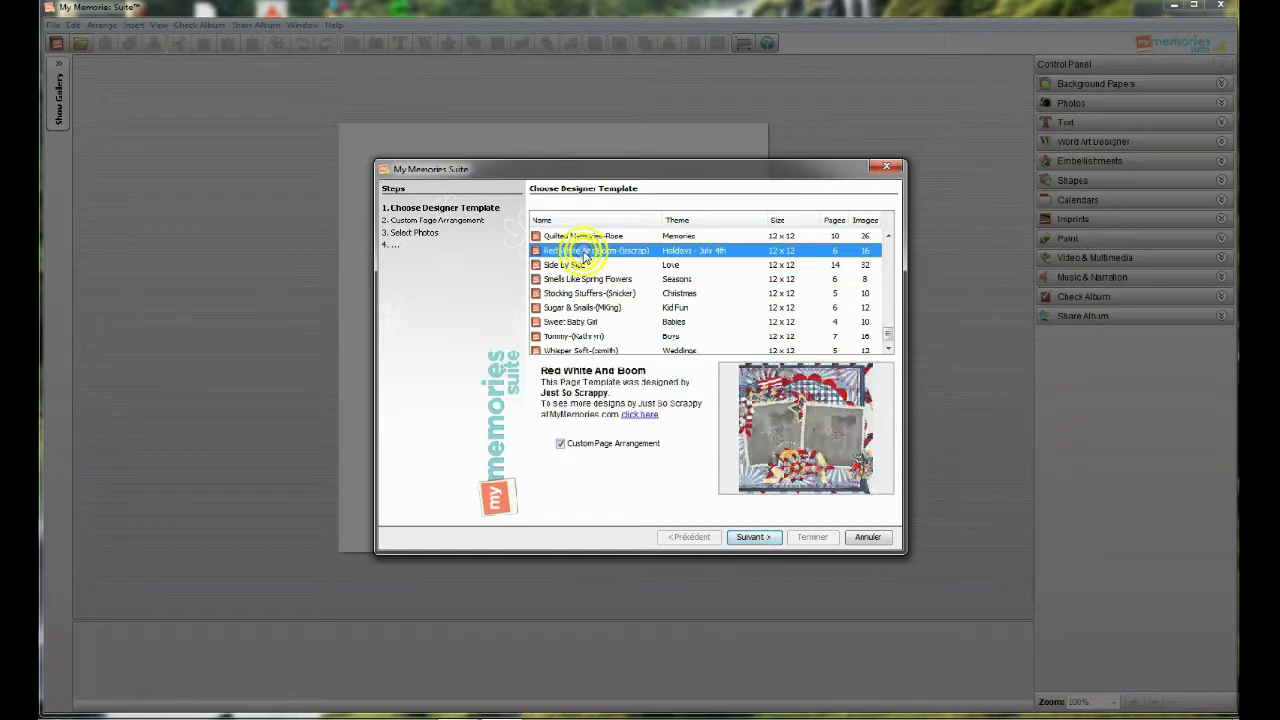
left_click(758, 537)
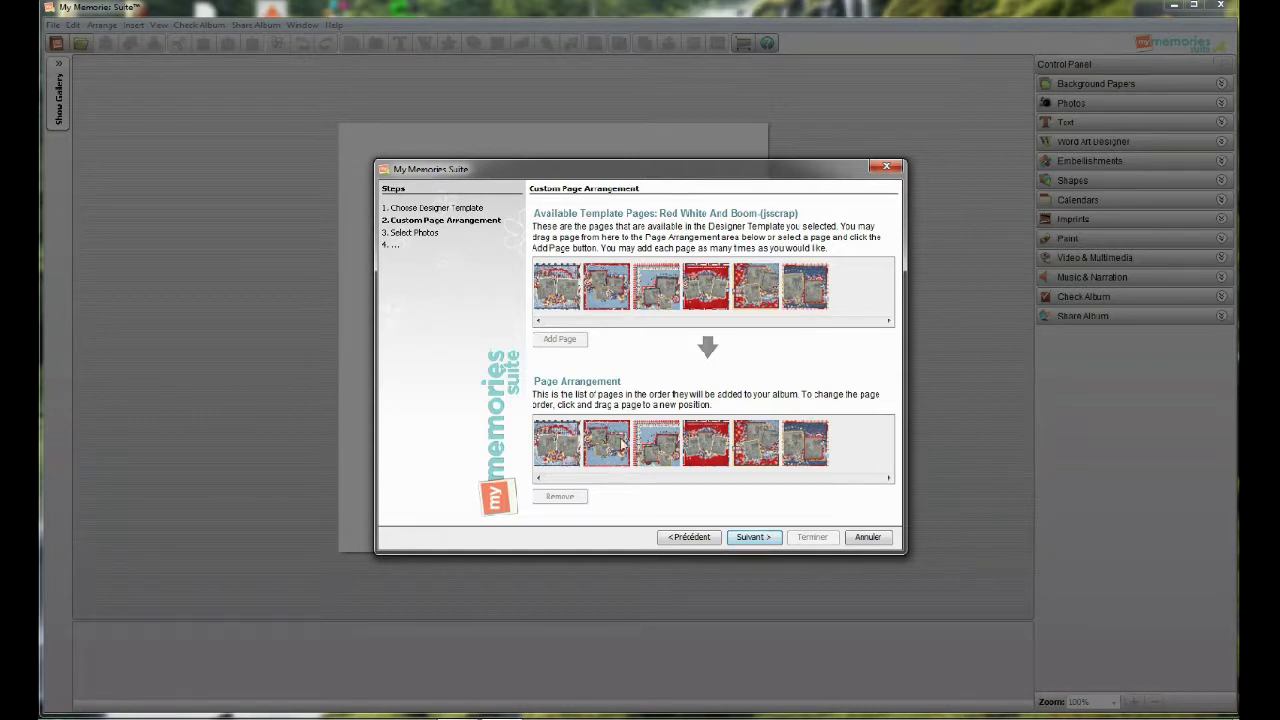
- Replace the fourth page in the page arrangement with a copy of the second template page, and cancel the template wizard
left_click(603, 293)
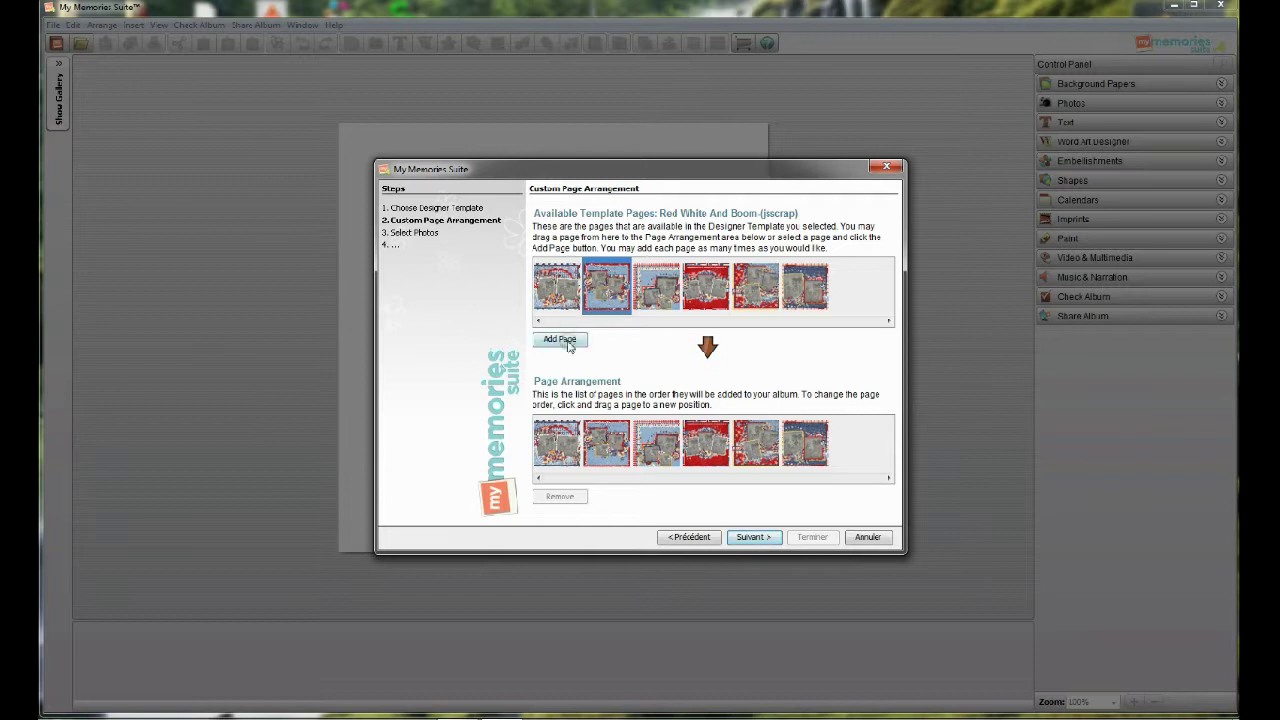
left_click(562, 340)
left_click(612, 458)
left_click_drag(668, 452, 719, 455)
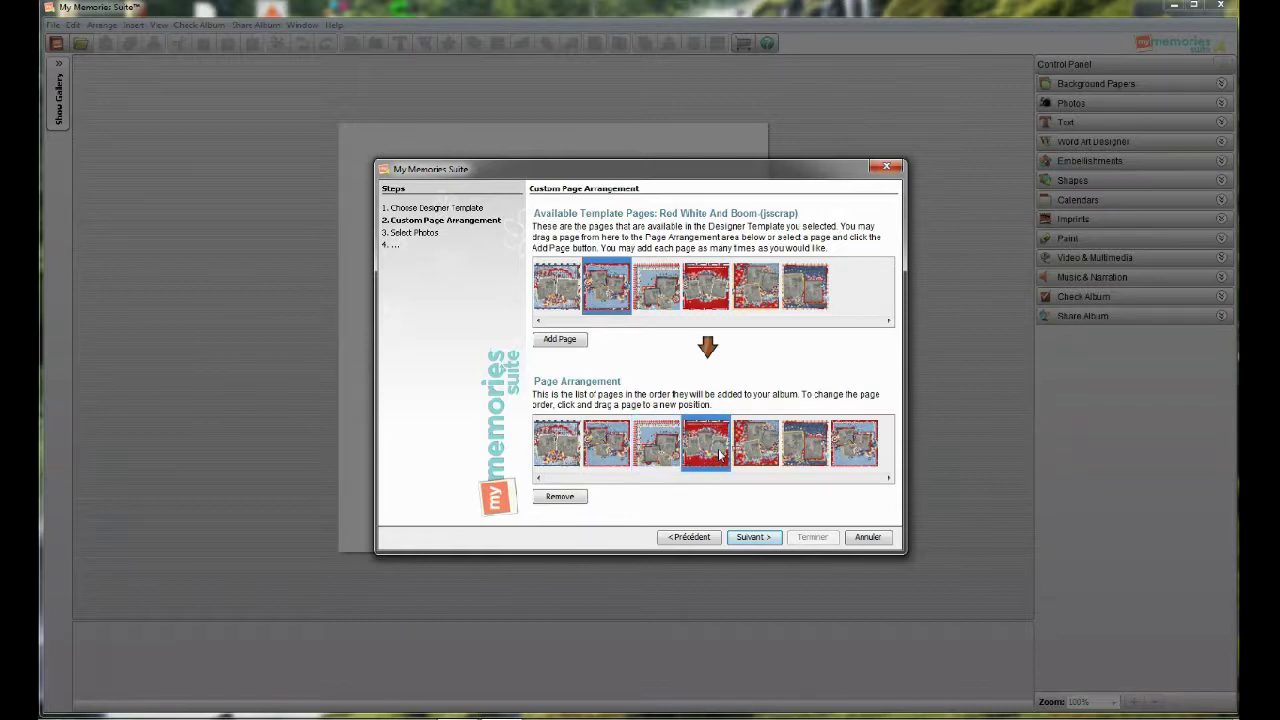
left_click(566, 497)
left_click_drag(790, 455, 693, 455)
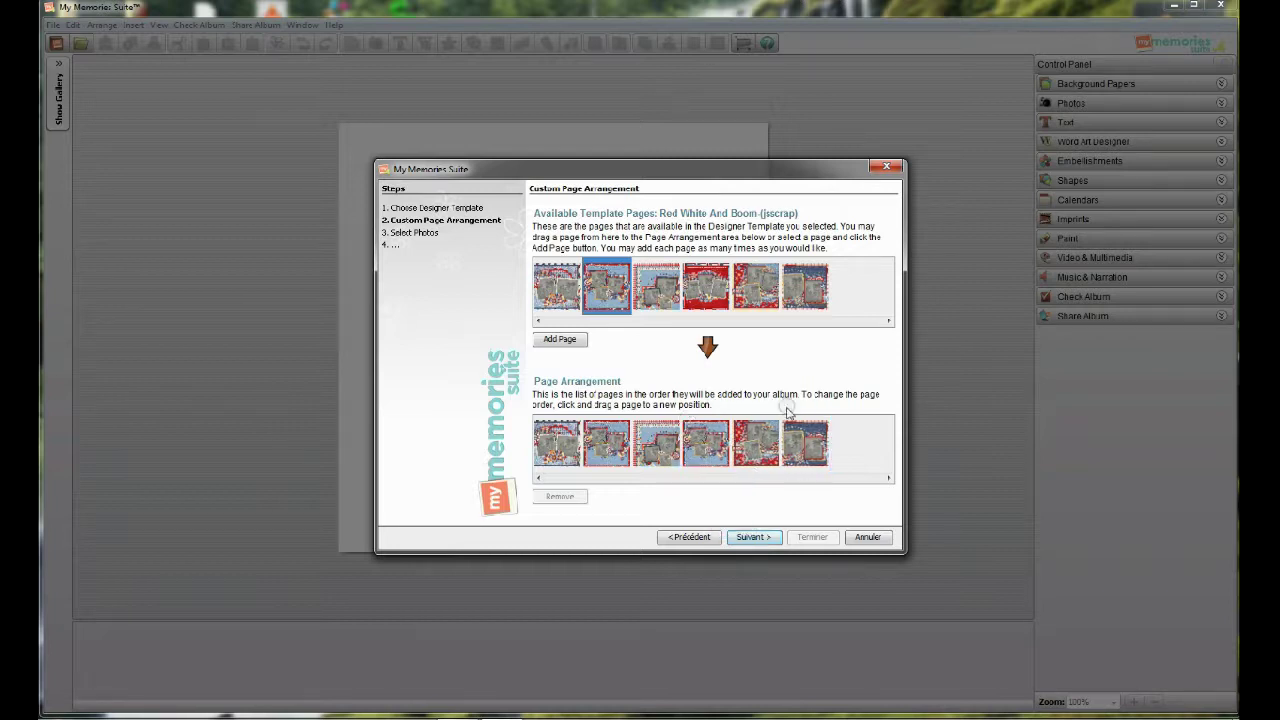
left_click(565, 484)
left_click(868, 537)
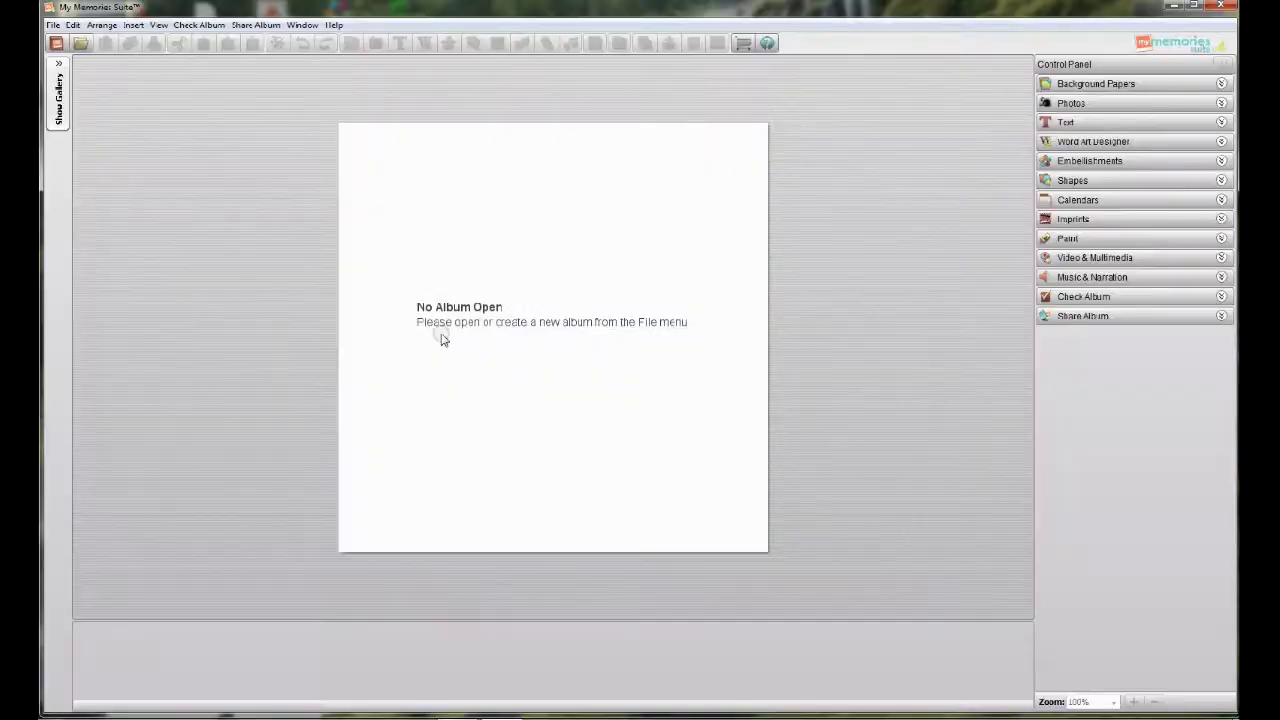
- Start a new Design Your Own album and select the square shape in the standard 6 x 6 inches size
left_click(55, 25)
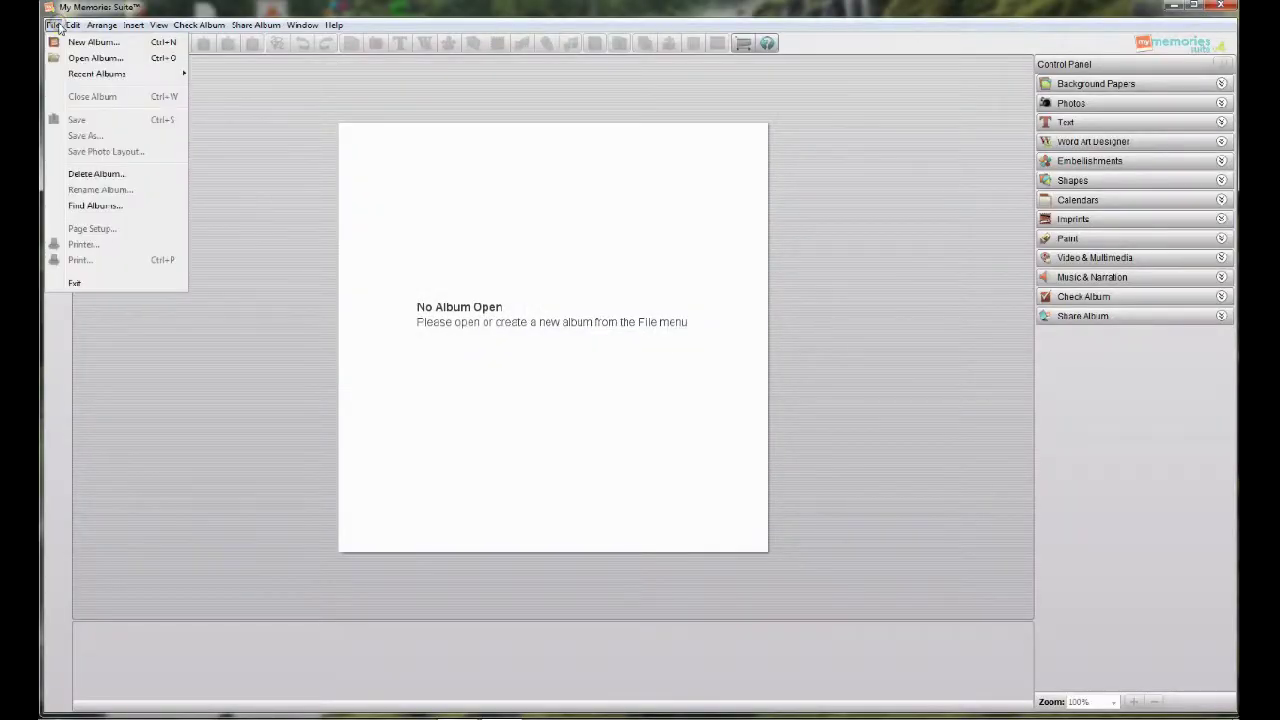
left_click(80, 42)
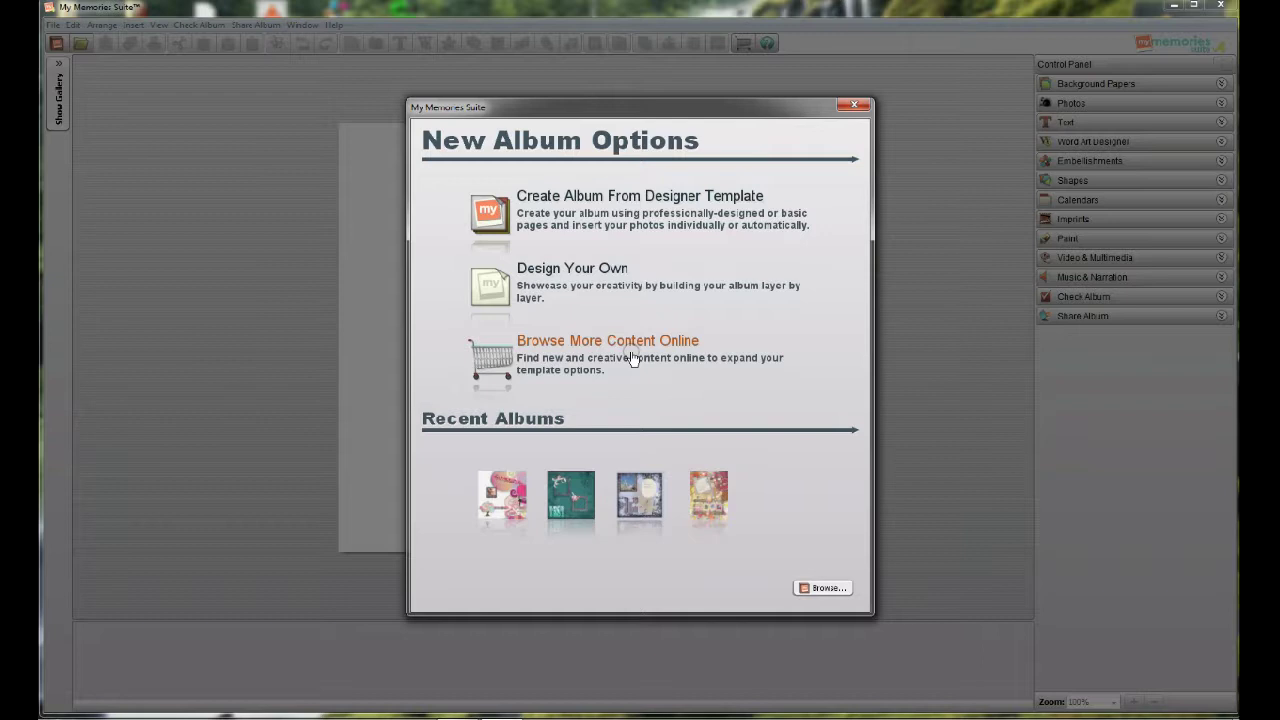
left_click(576, 286)
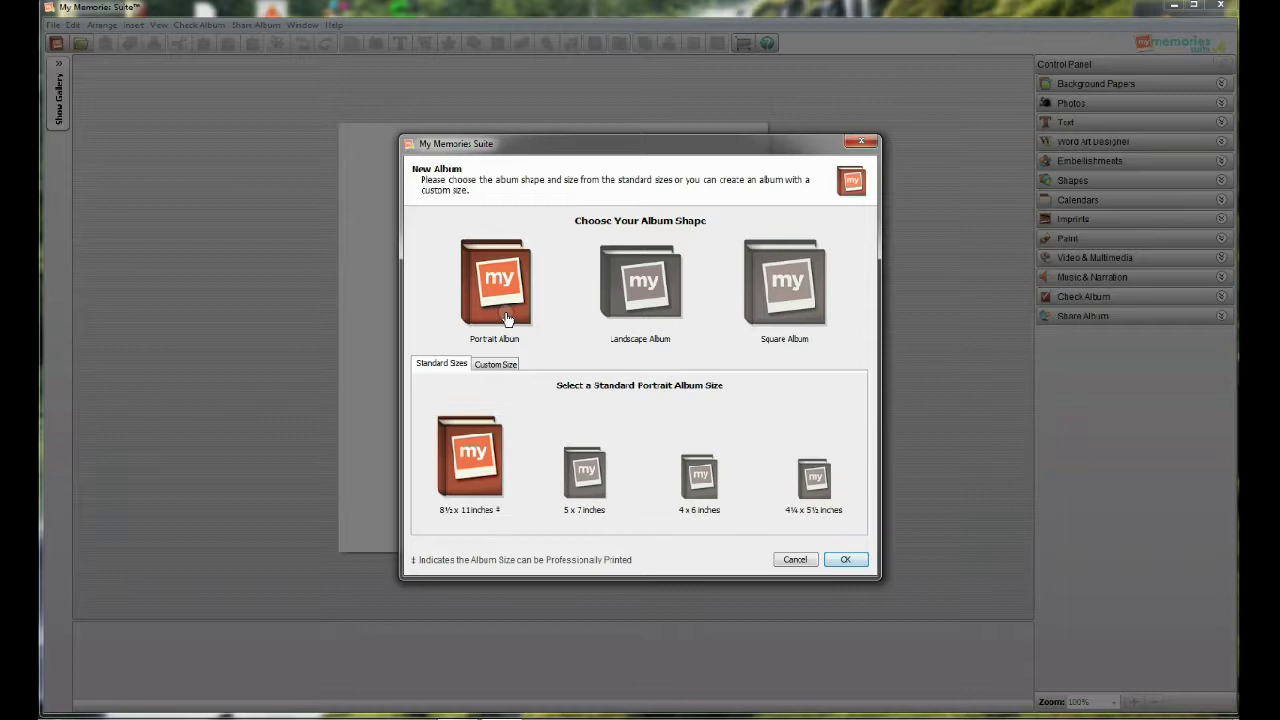
left_click(633, 303)
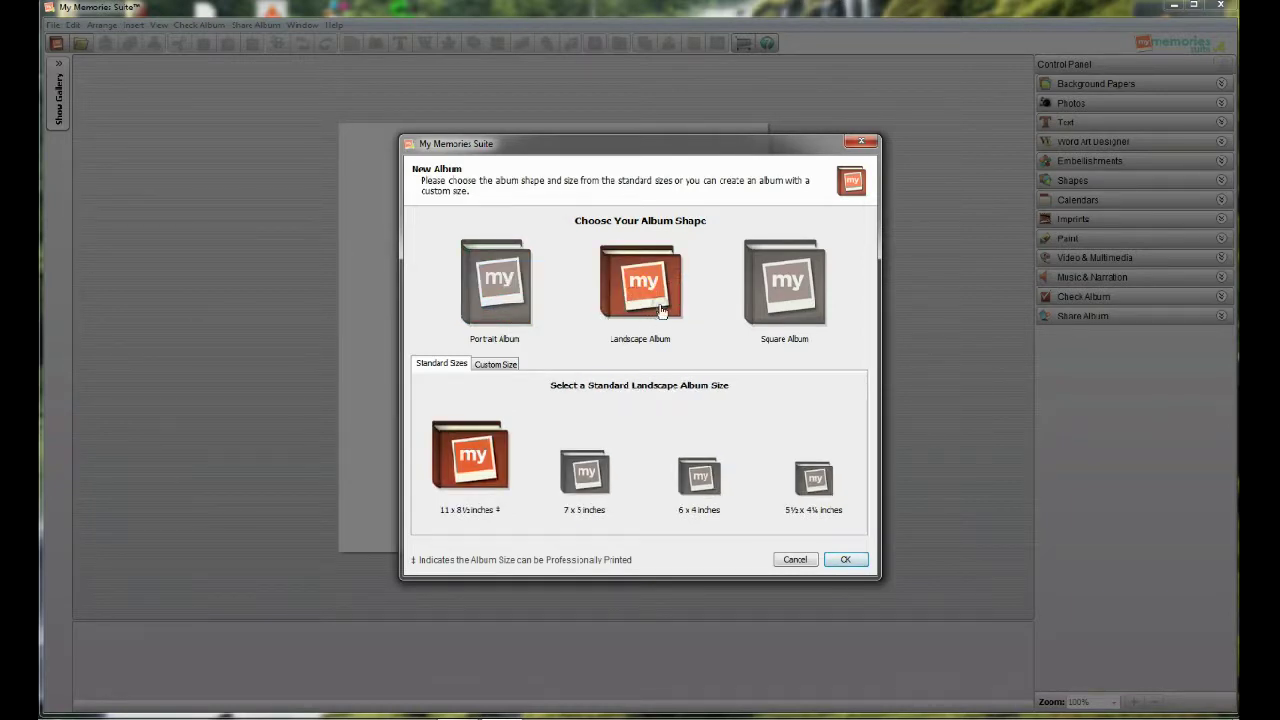
left_click(788, 313)
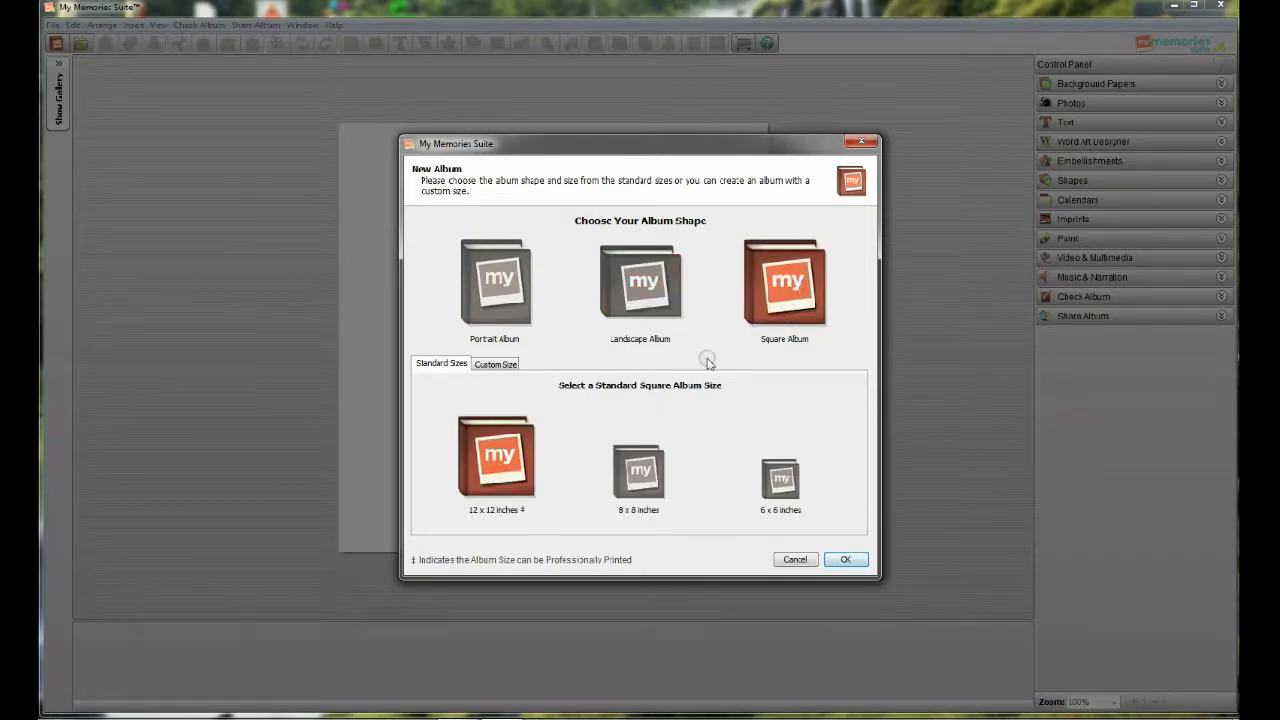
left_click(645, 475)
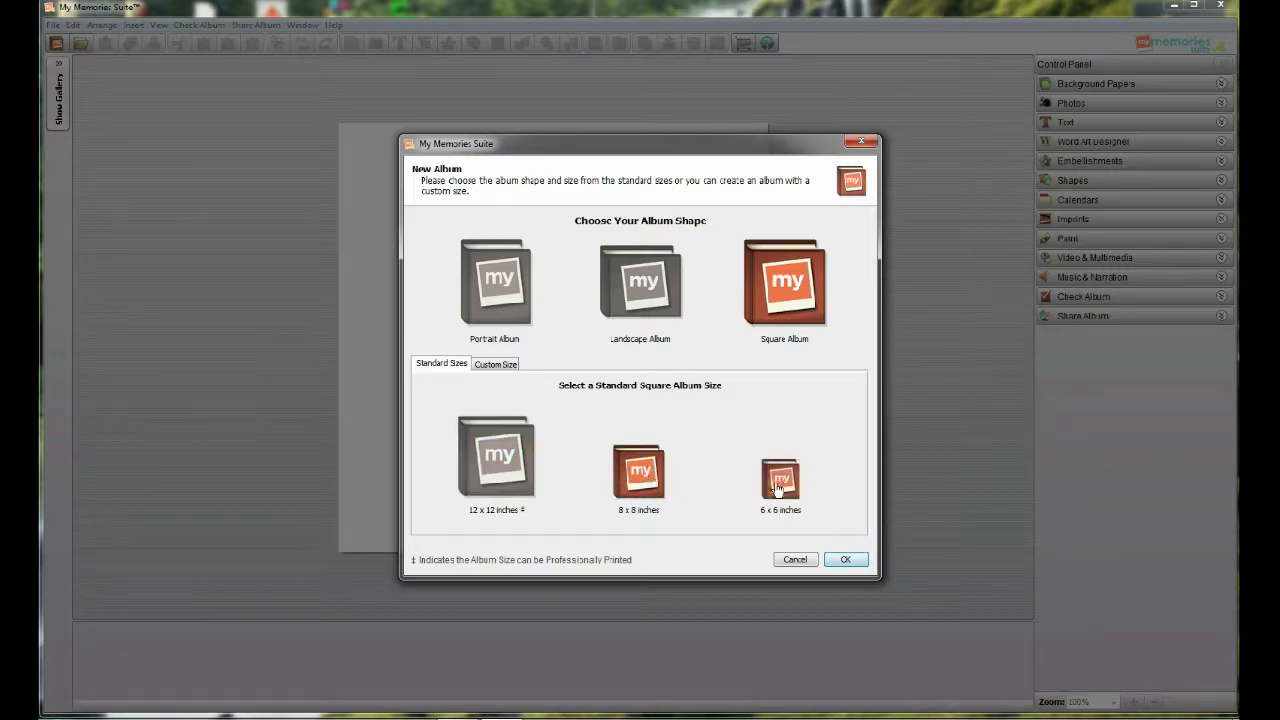
left_click(776, 484)
- Review the custom size units, create the album with the standard 6 x 6 inches square size, and dismiss the trim area notice
left_click(505, 366)
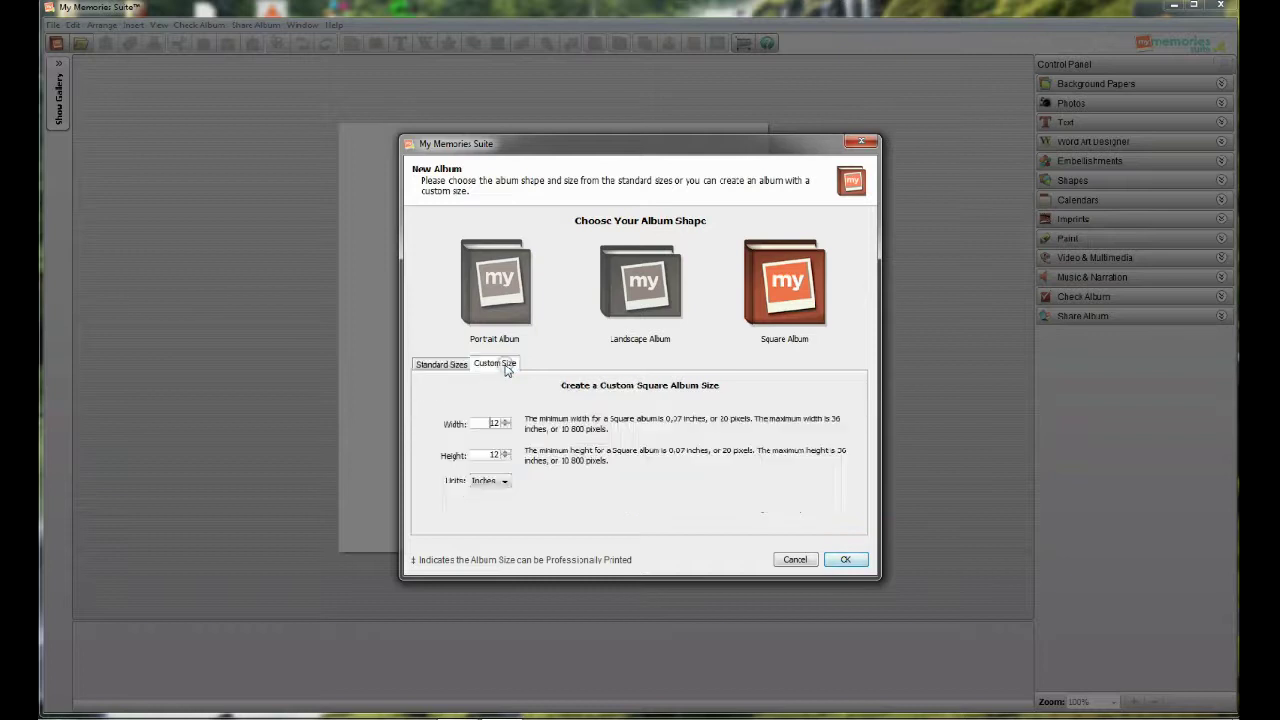
left_click(504, 481)
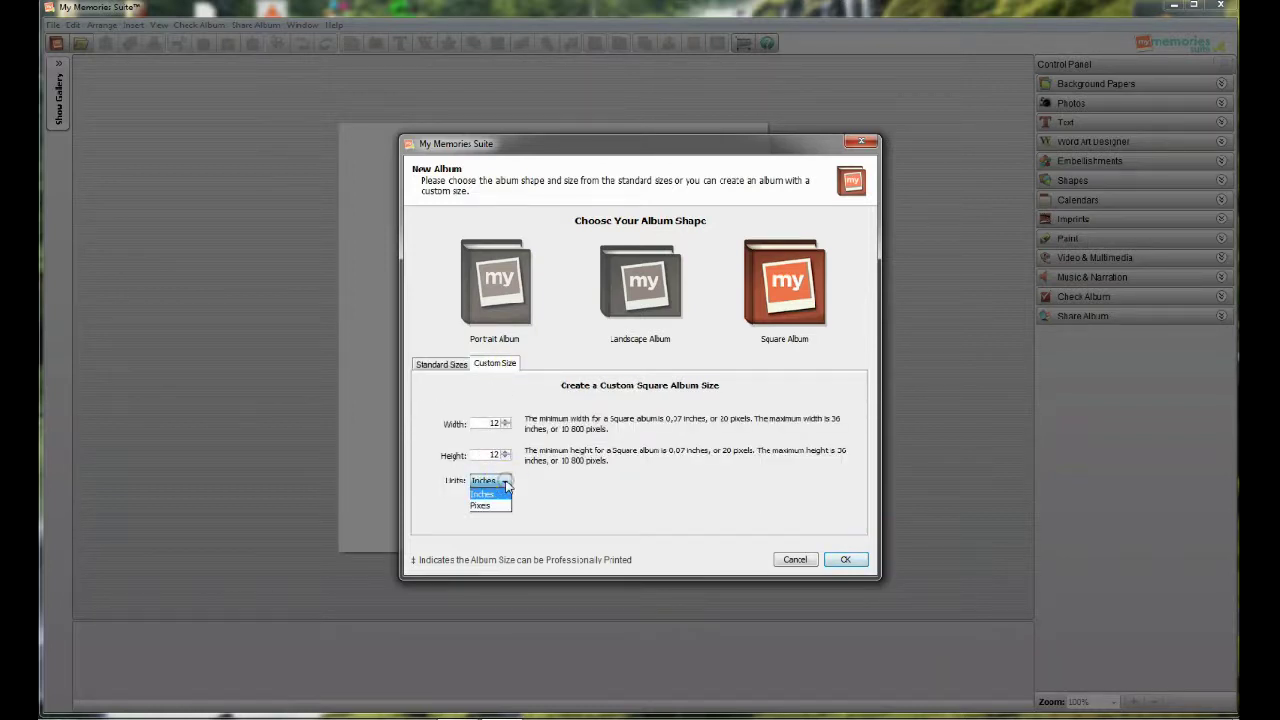
left_click(506, 483)
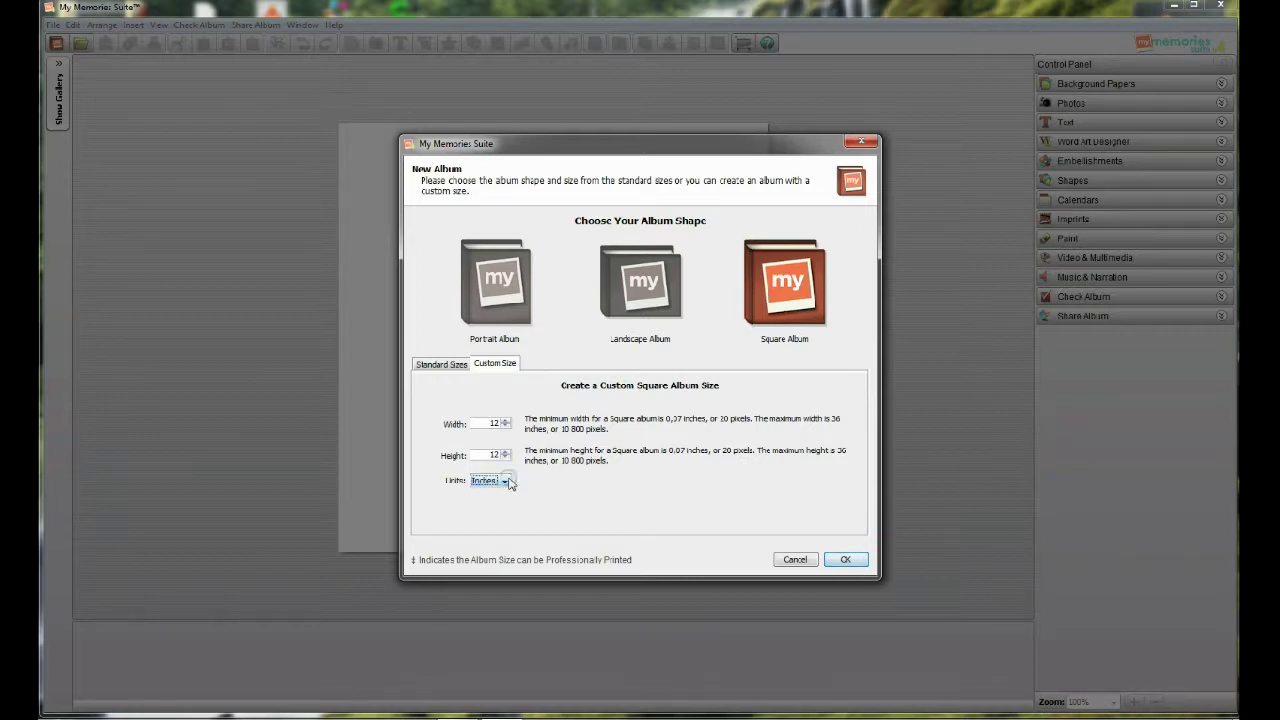
left_click(438, 366)
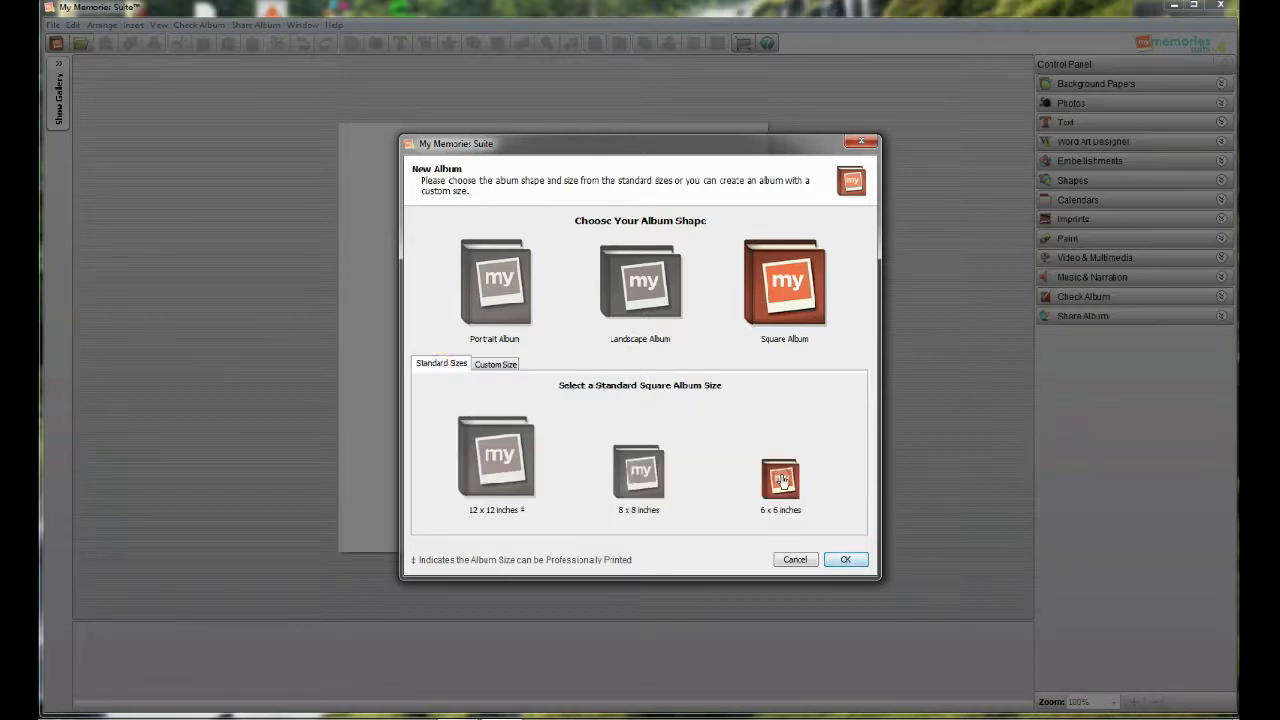
left_click(846, 559)
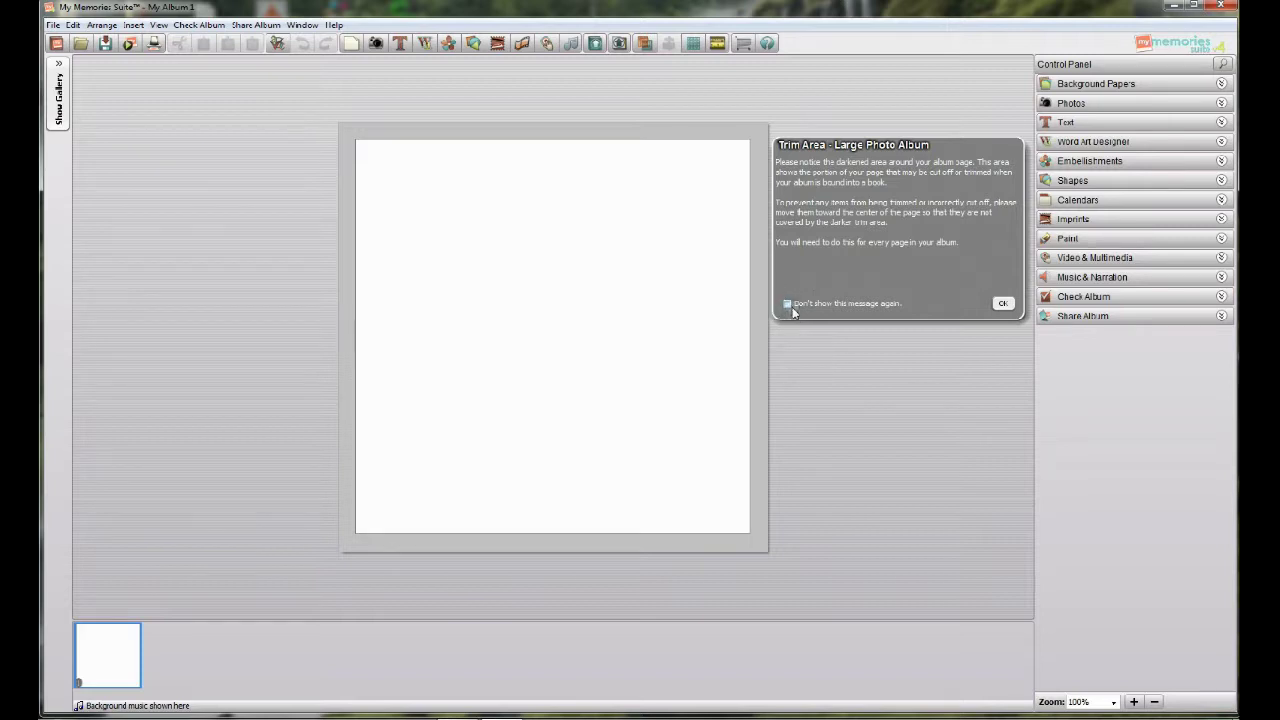
left_click(1004, 303)
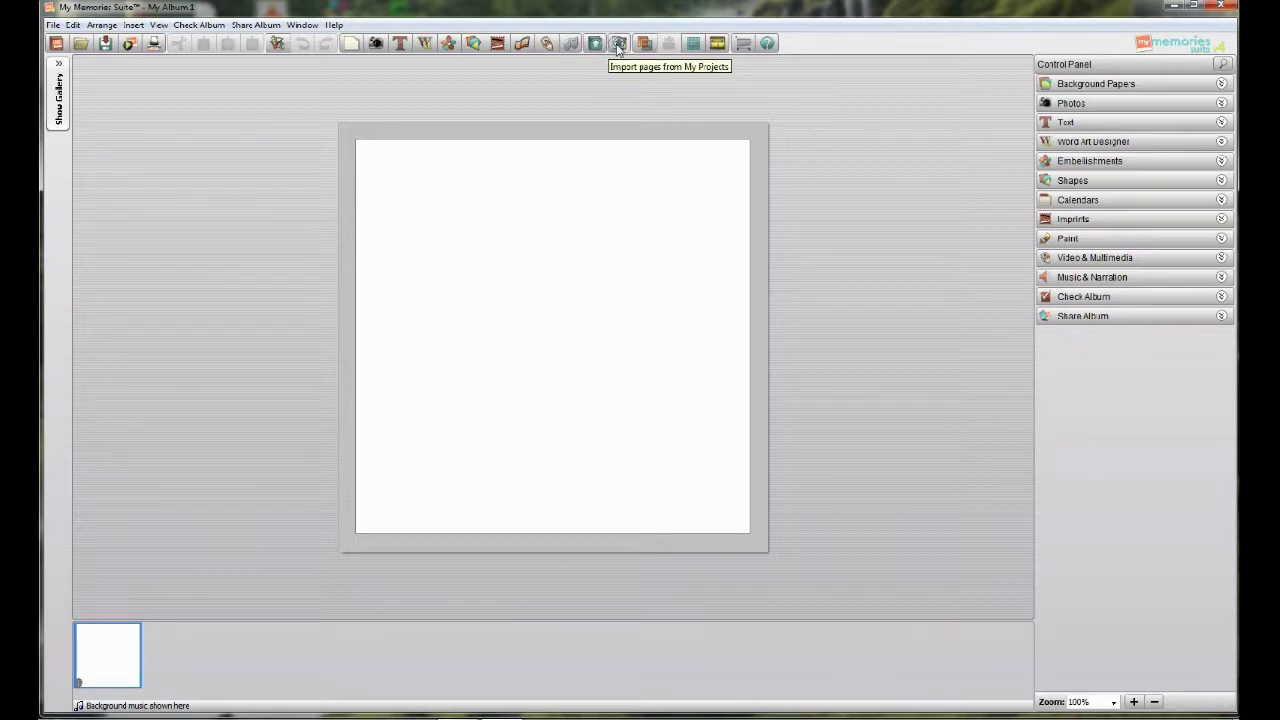
- Turn the page grid on and off, and do the same with the rulers
left_click(694, 44)
left_click(694, 44)
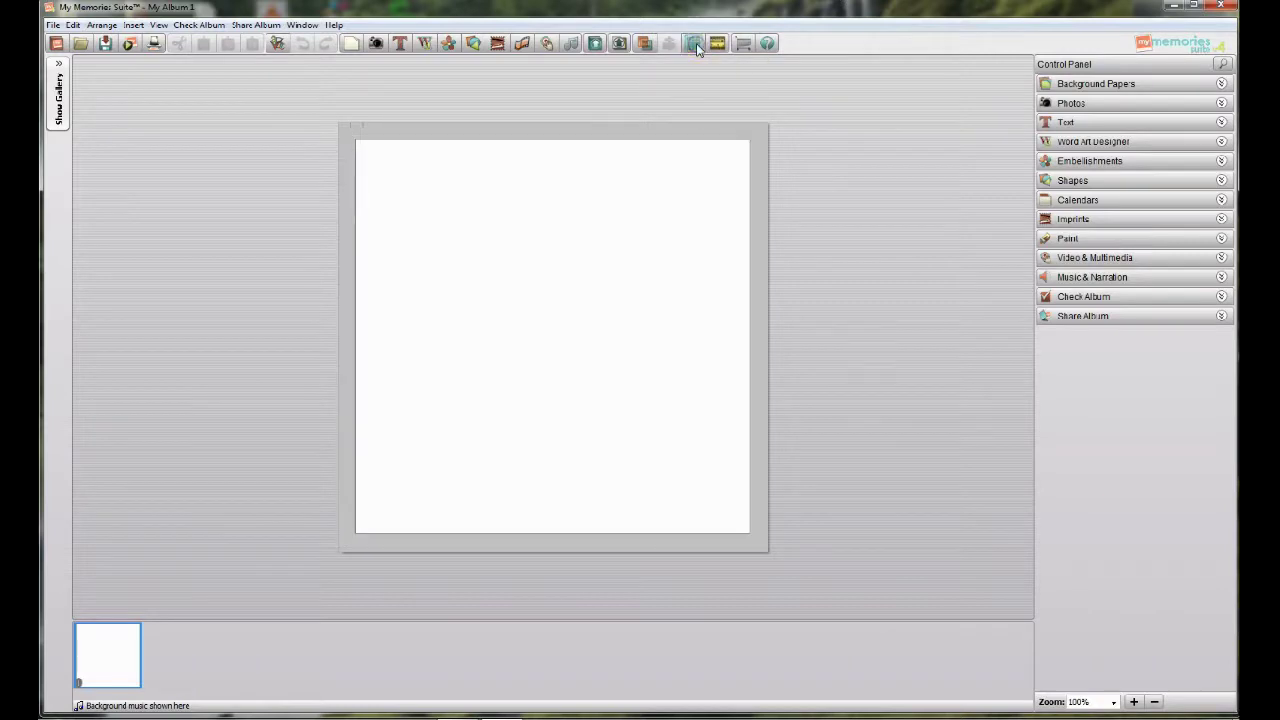
left_click(717, 43)
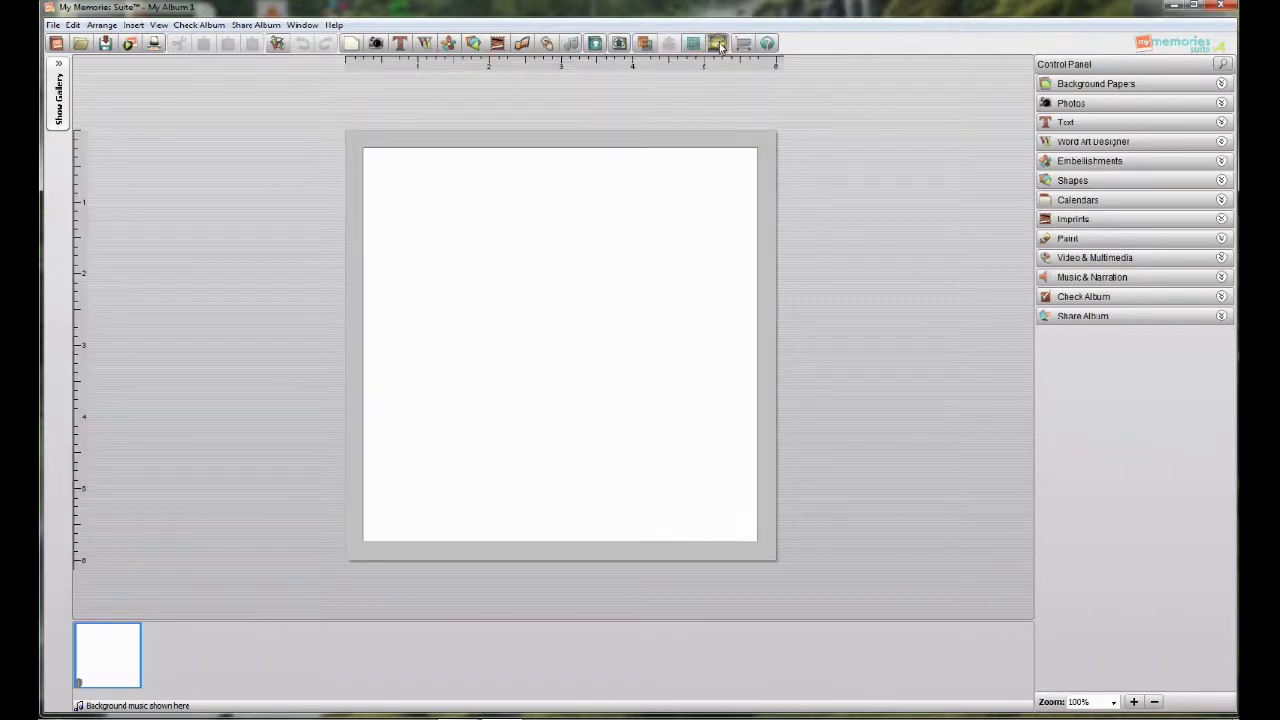
left_click(718, 44)
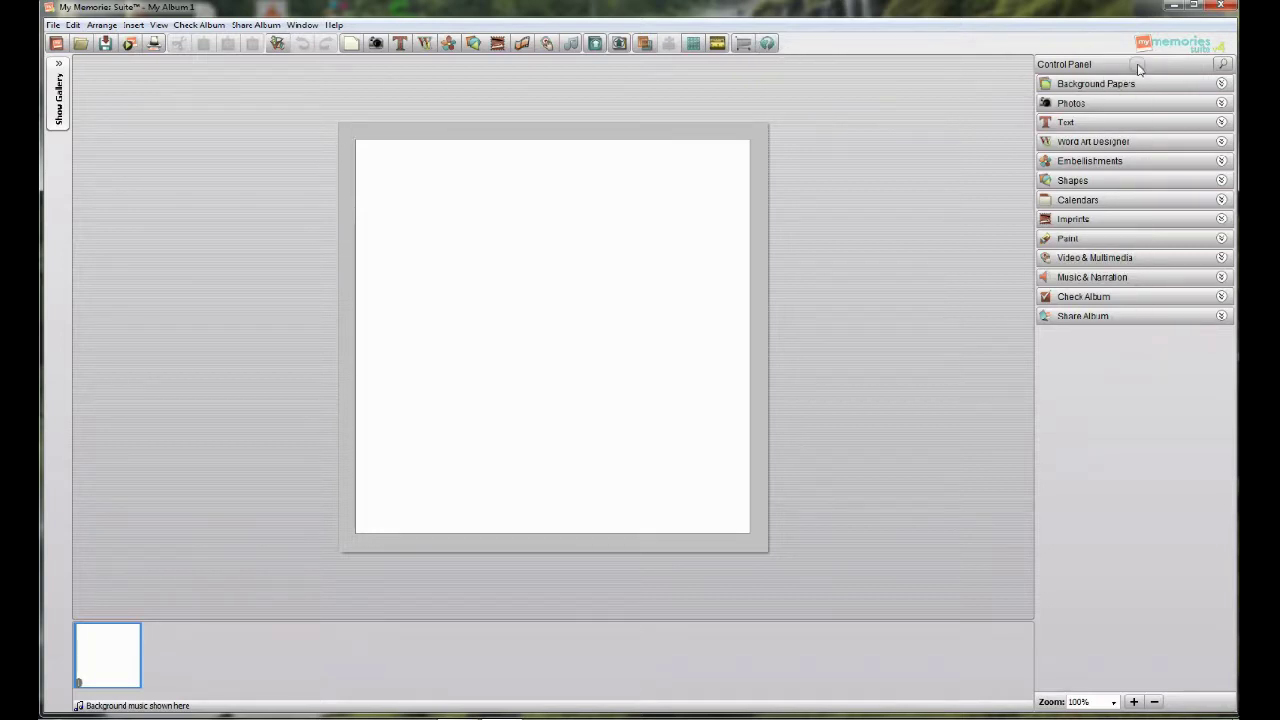
- Examine the tools offered for background papers and for photos
left_click(1206, 86)
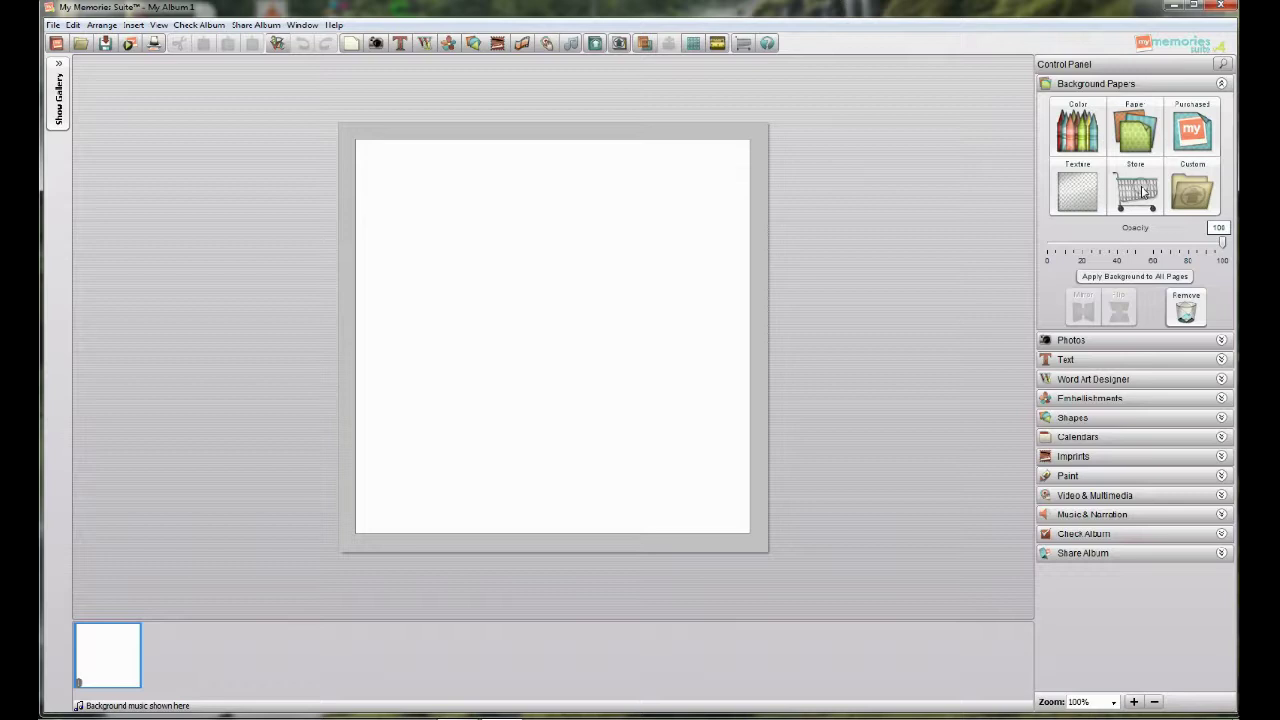
left_click(1080, 194)
left_click(1221, 84)
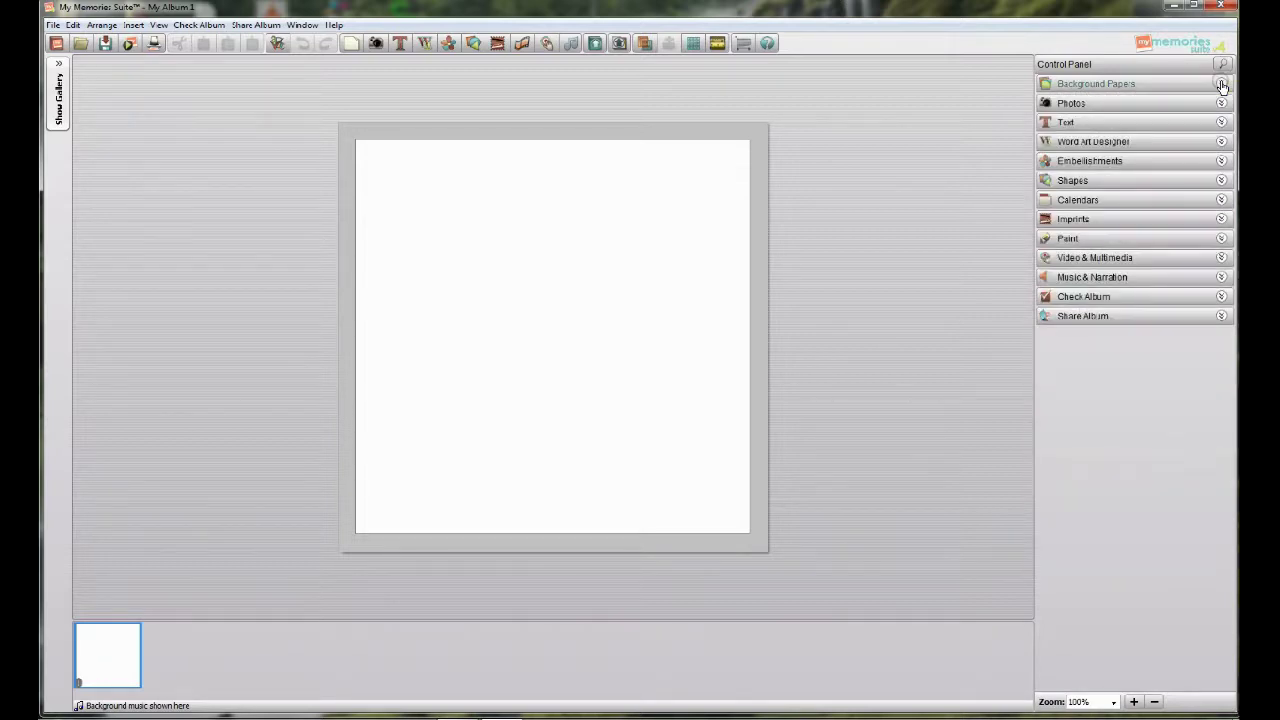
left_click(1221, 103)
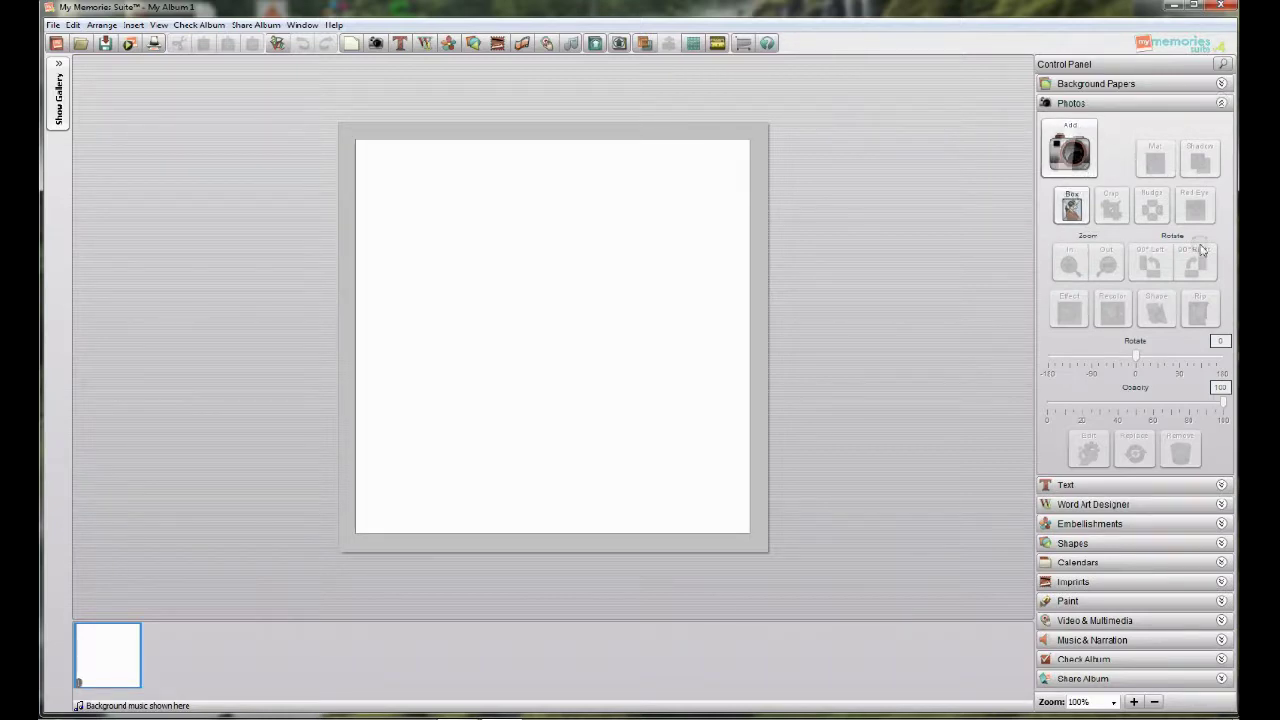
left_click(1221, 103)
- Browse for a custom background paper from the desktop folder tous mes projets et rée into Scrapndesign, PNG and a vendre
left_click(1221, 83)
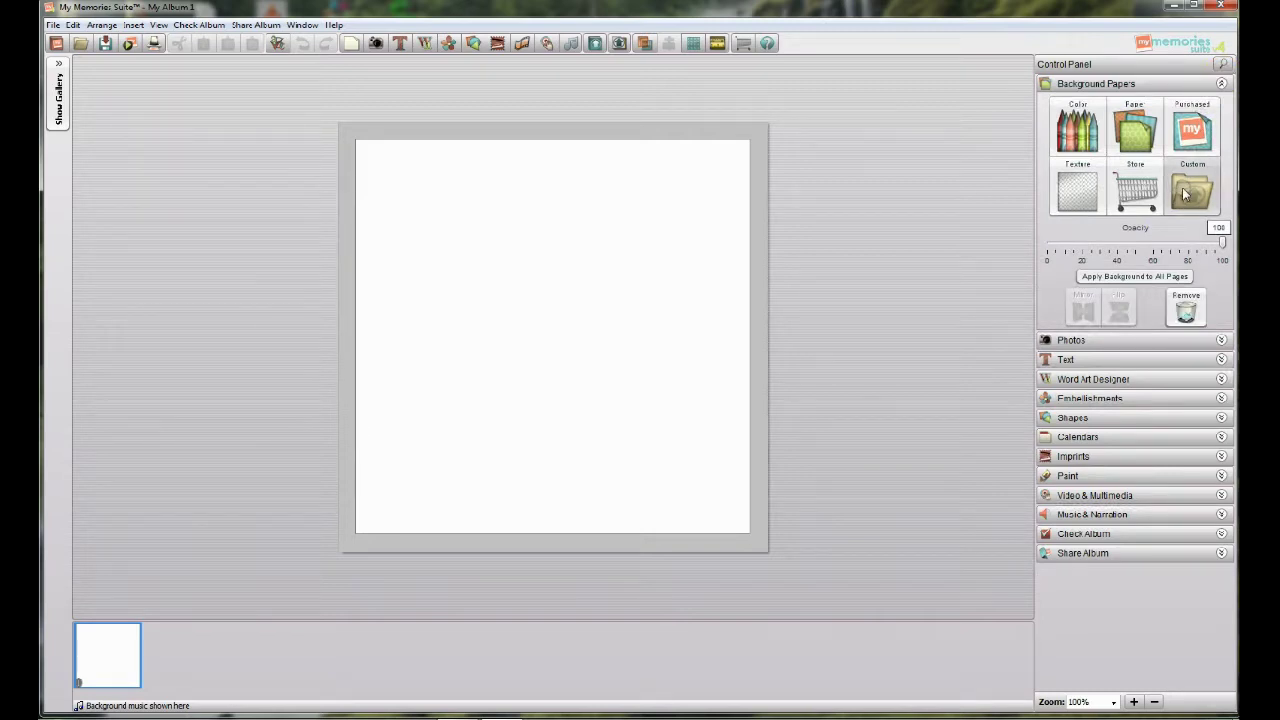
left_click(1185, 194)
left_click(400, 330)
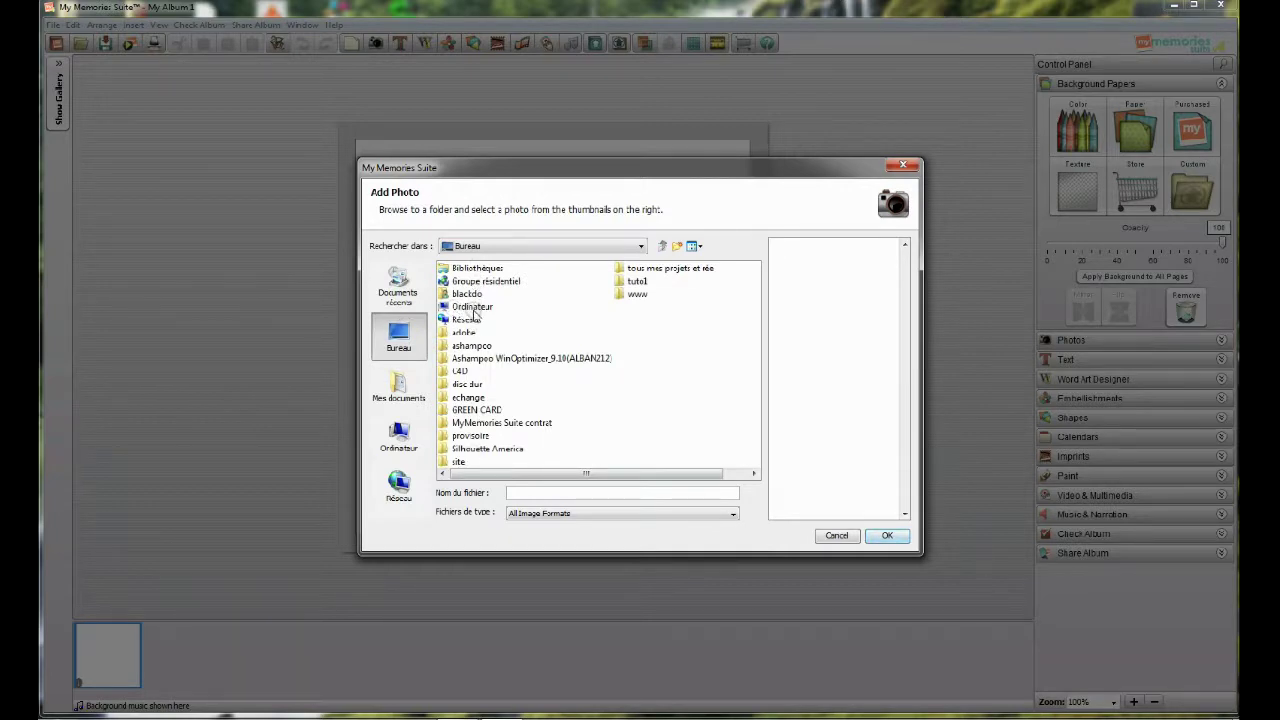
left_click(658, 268)
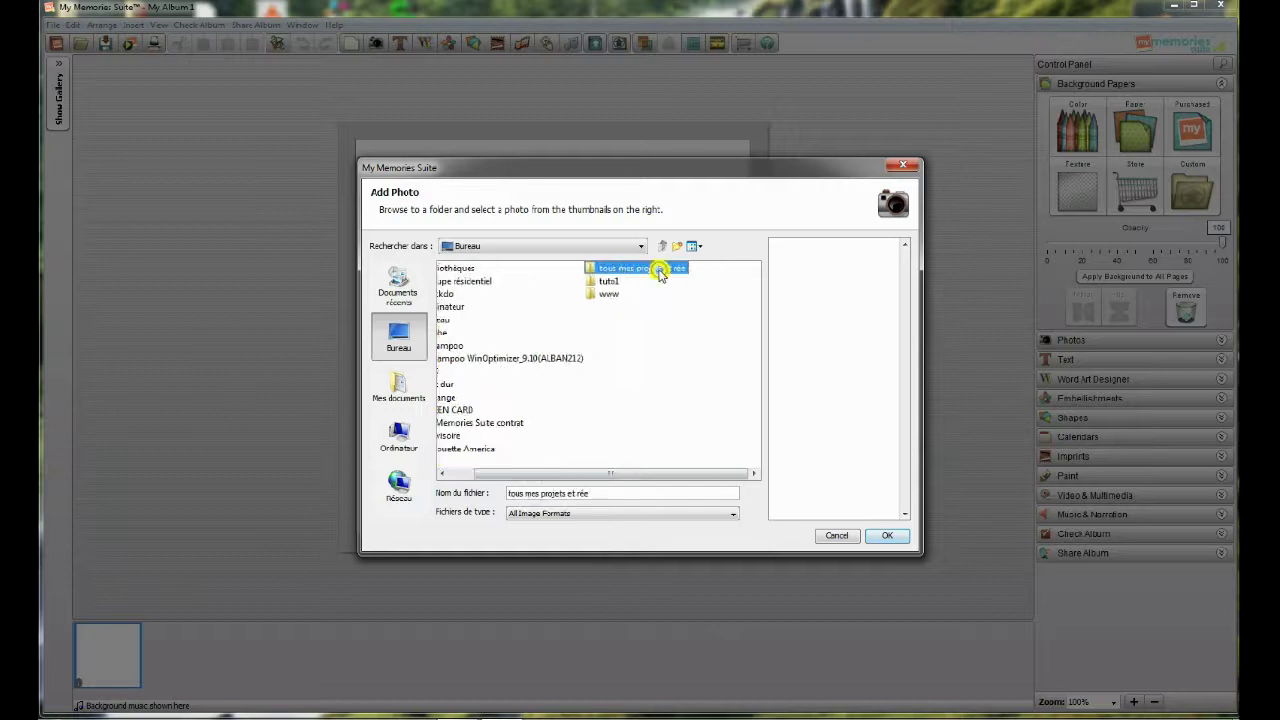
left_click(476, 436)
double_click(486, 437)
left_click(456, 398)
double_click(456, 398)
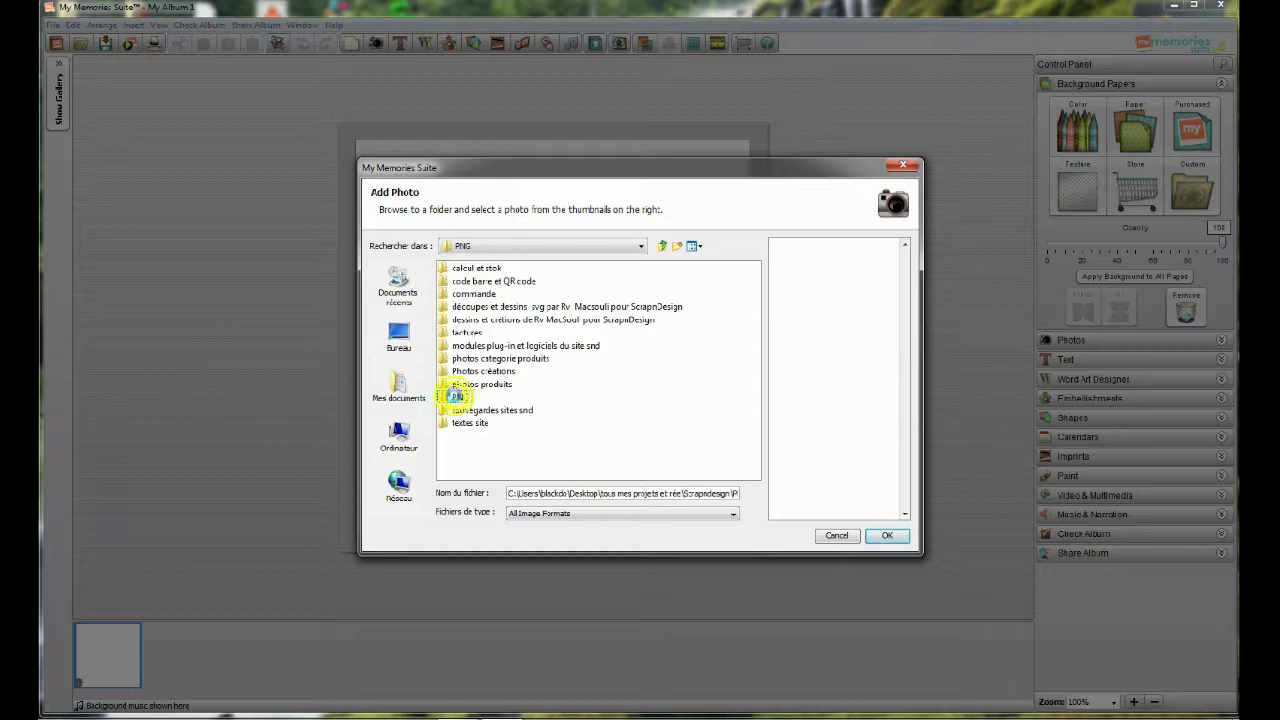
left_click(476, 268)
double_click(476, 268)
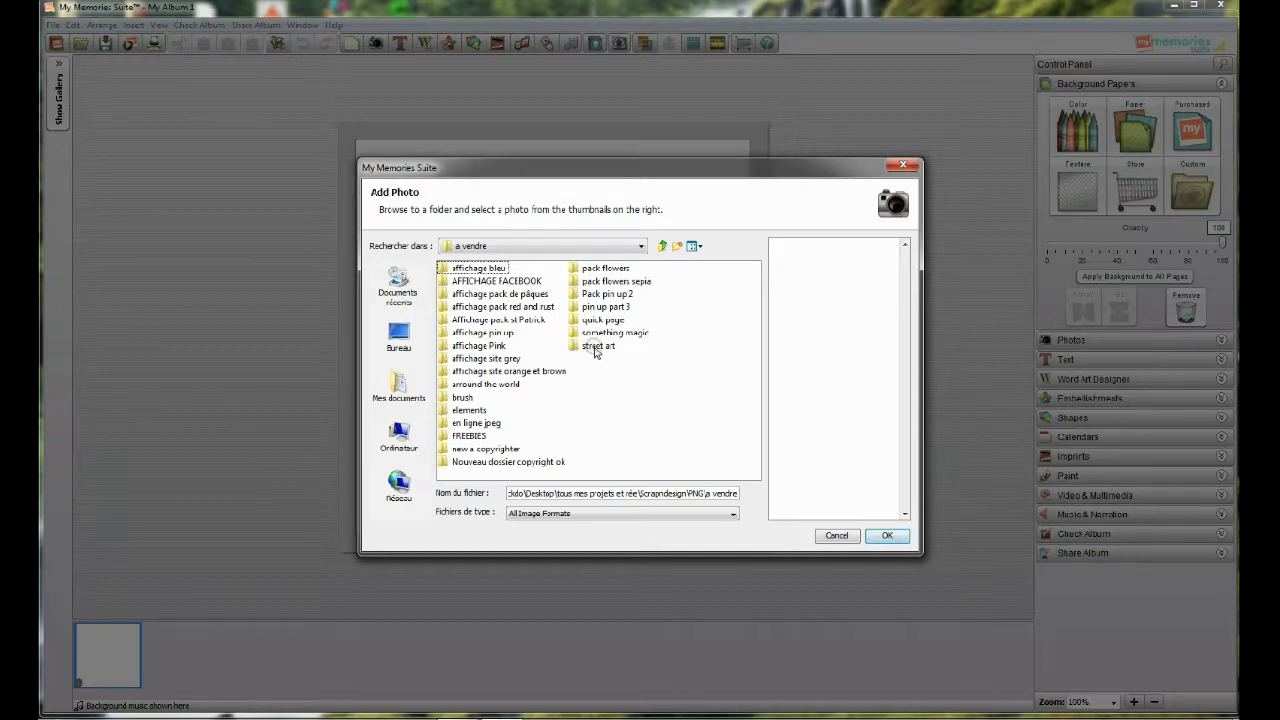
- Apply orchidée chic 3.jpg from the pack flowers sepia folder as the page's background paper
left_click(615, 281)
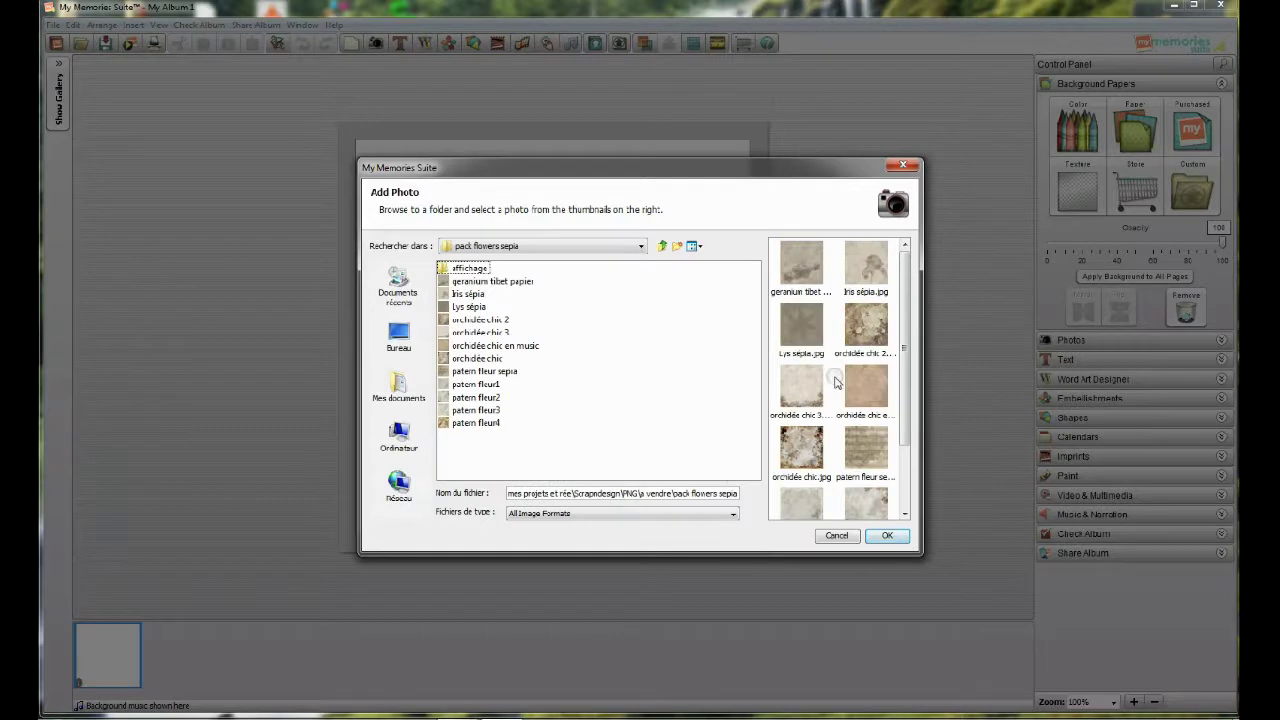
left_click(810, 398)
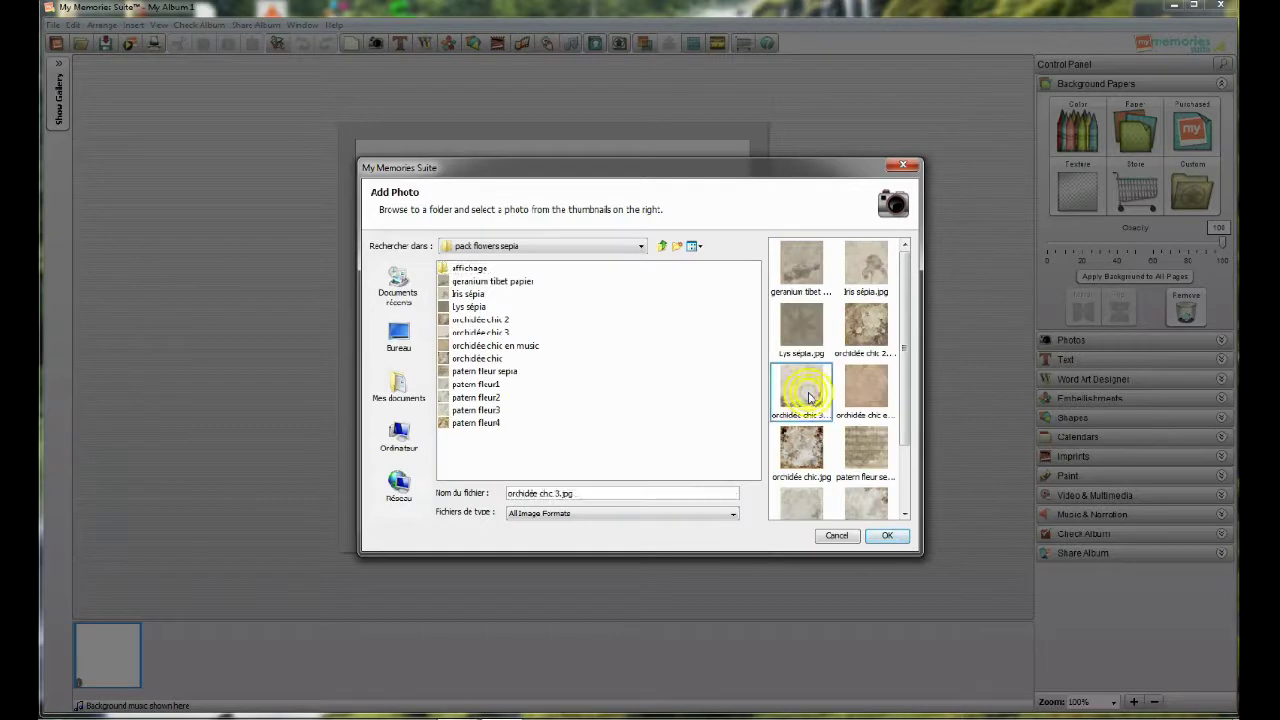
left_click(889, 536)
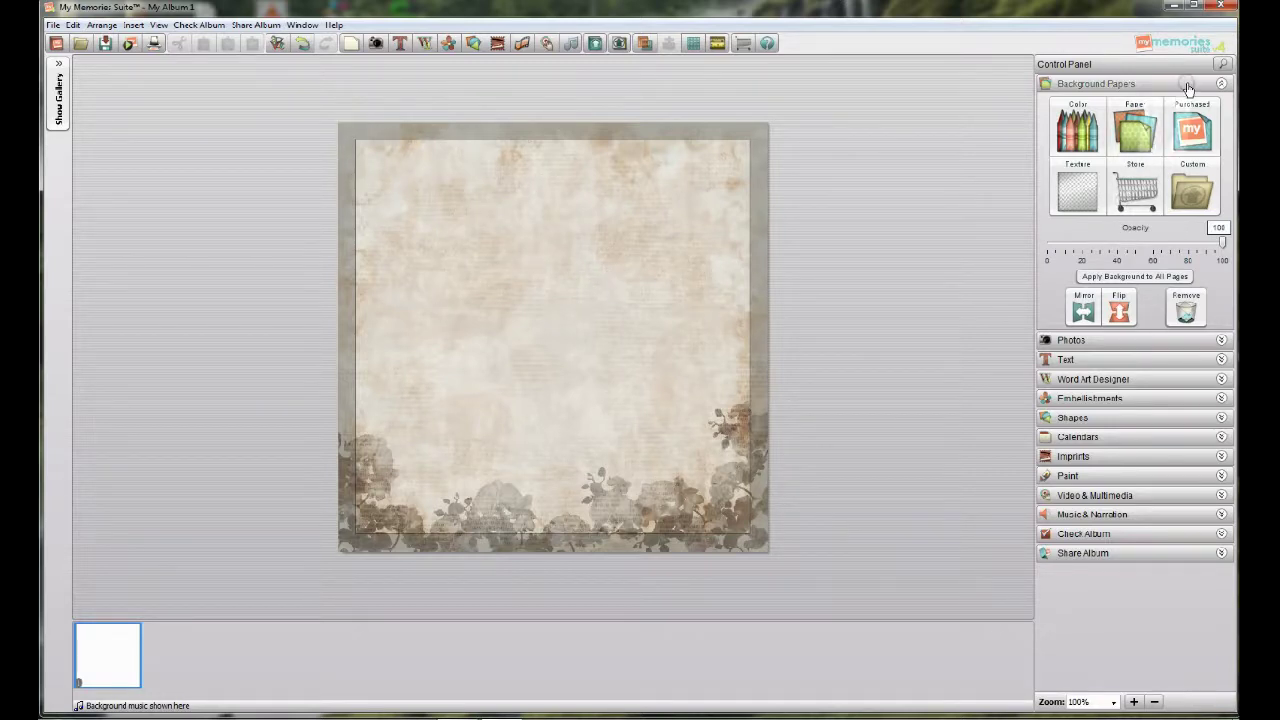
- Try the background paper at a reduced opacity of about 48, and restore it to 100
left_click(1224, 85)
left_click(1224, 85)
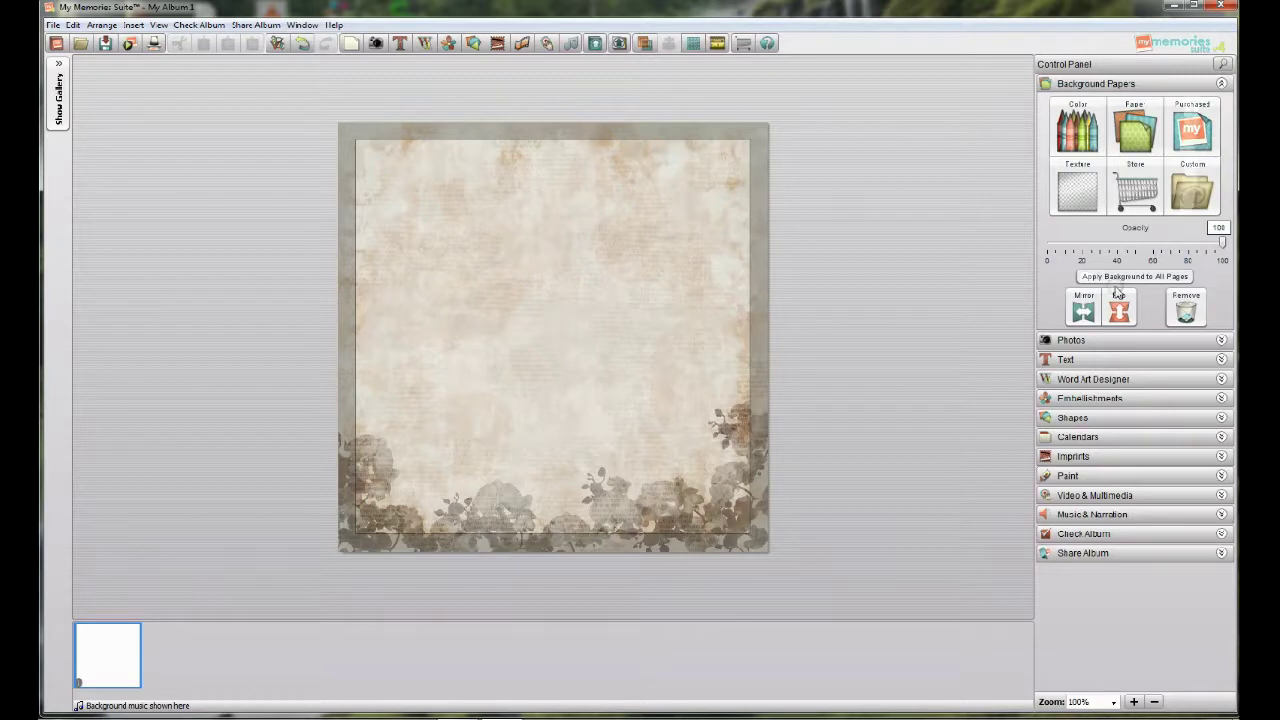
left_click_drag(1221, 243, 1128, 244)
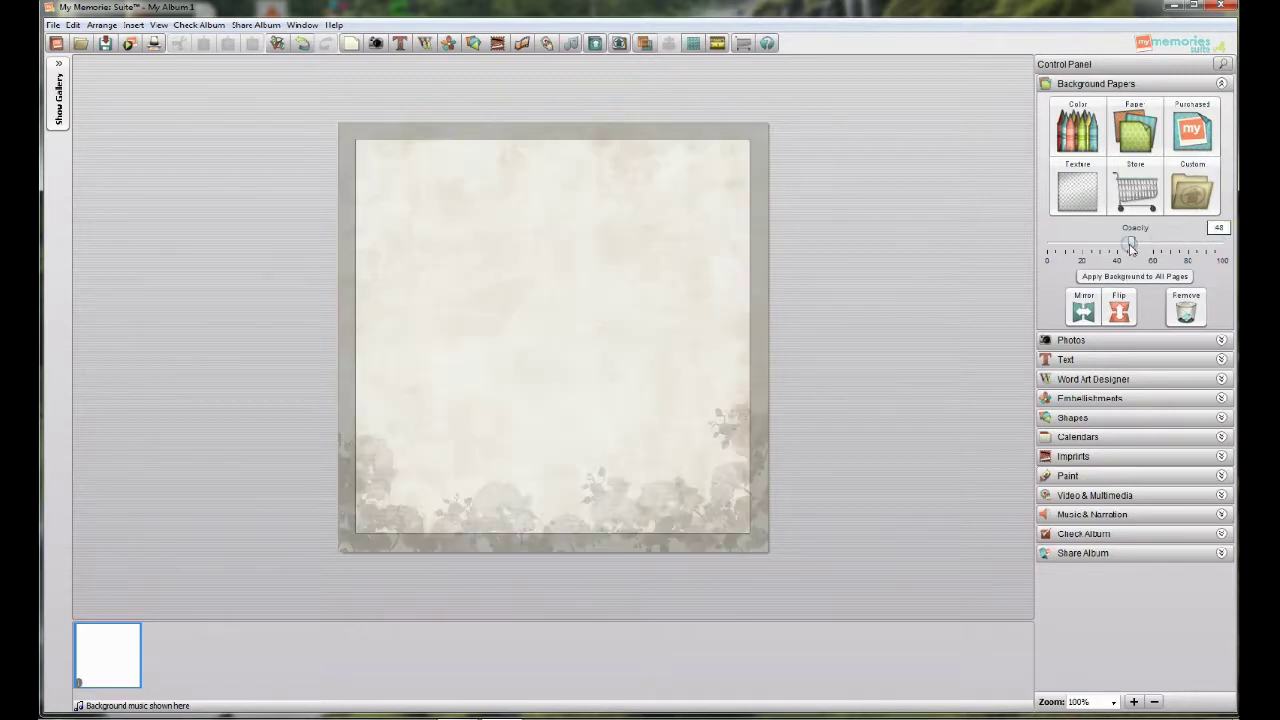
left_click(1217, 248)
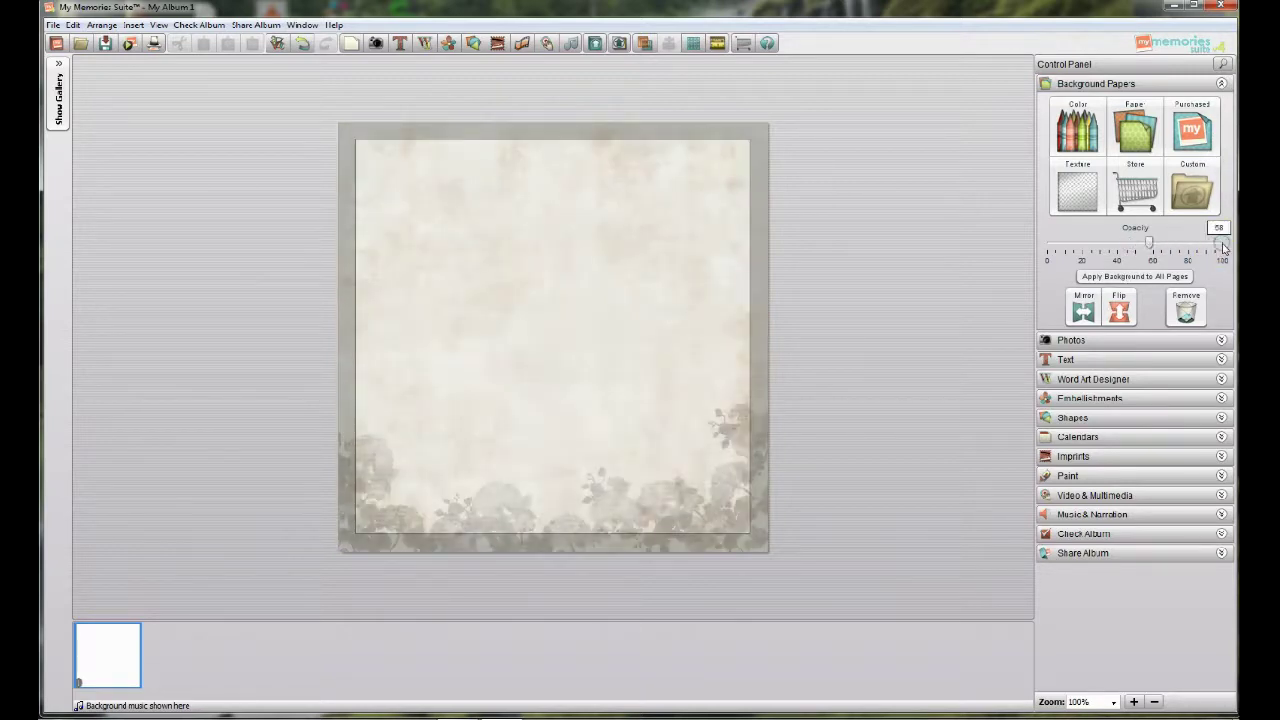
left_click_drag(1150, 243, 1168, 240)
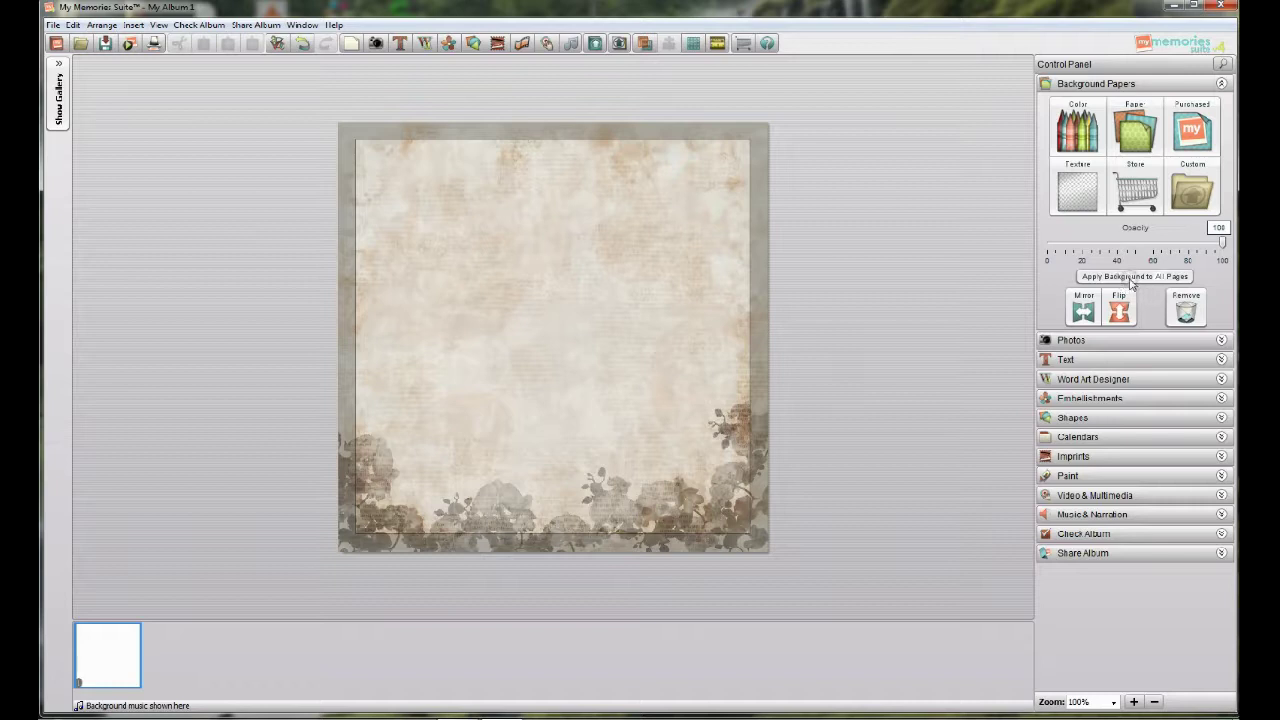
- Mirror the background paper and mirror it back, and flip it and flip it back
left_click(1086, 311)
left_click(1086, 311)
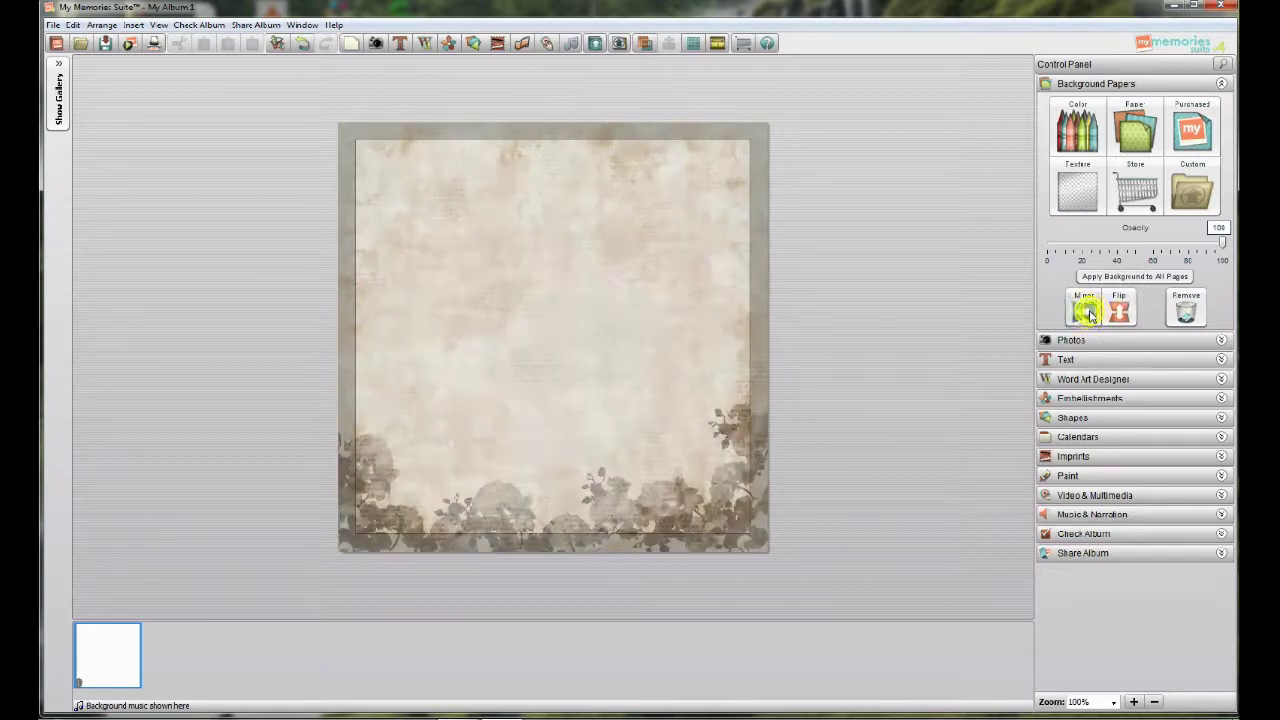
left_click(1128, 314)
left_click(1128, 314)
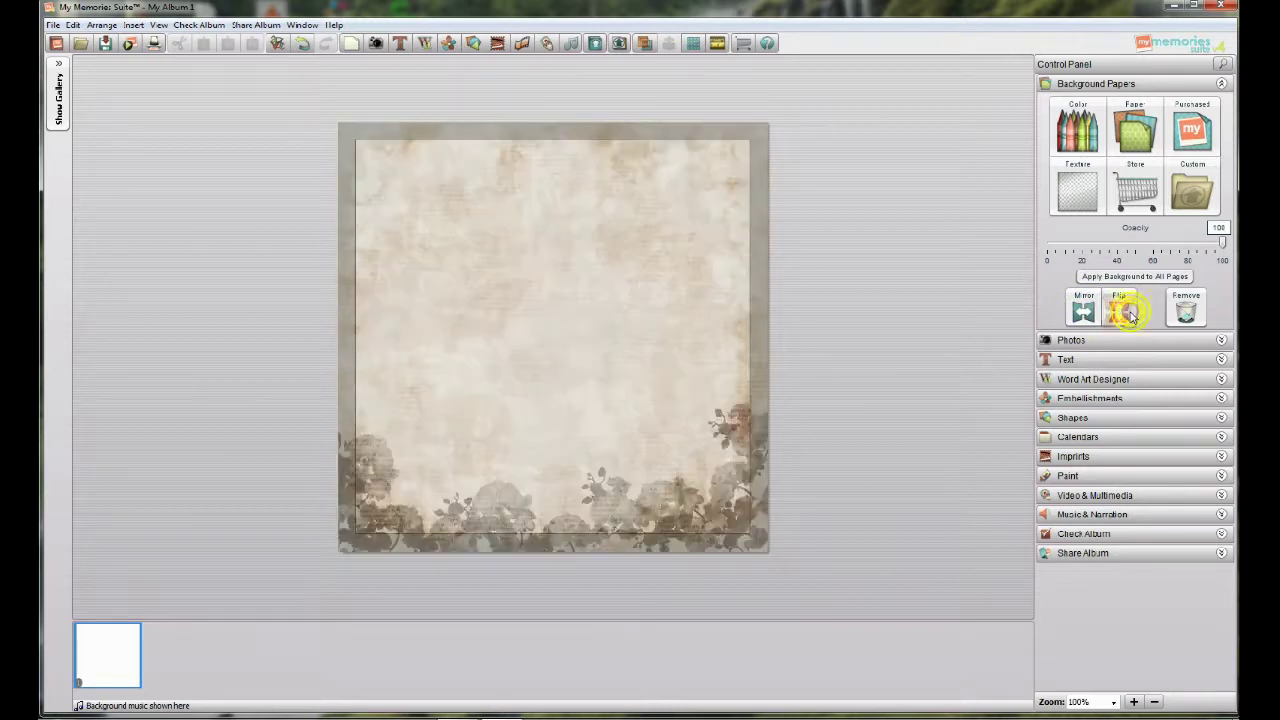
- Add an empty photo box to the page and open the color selection for its mat
left_click(1155, 346)
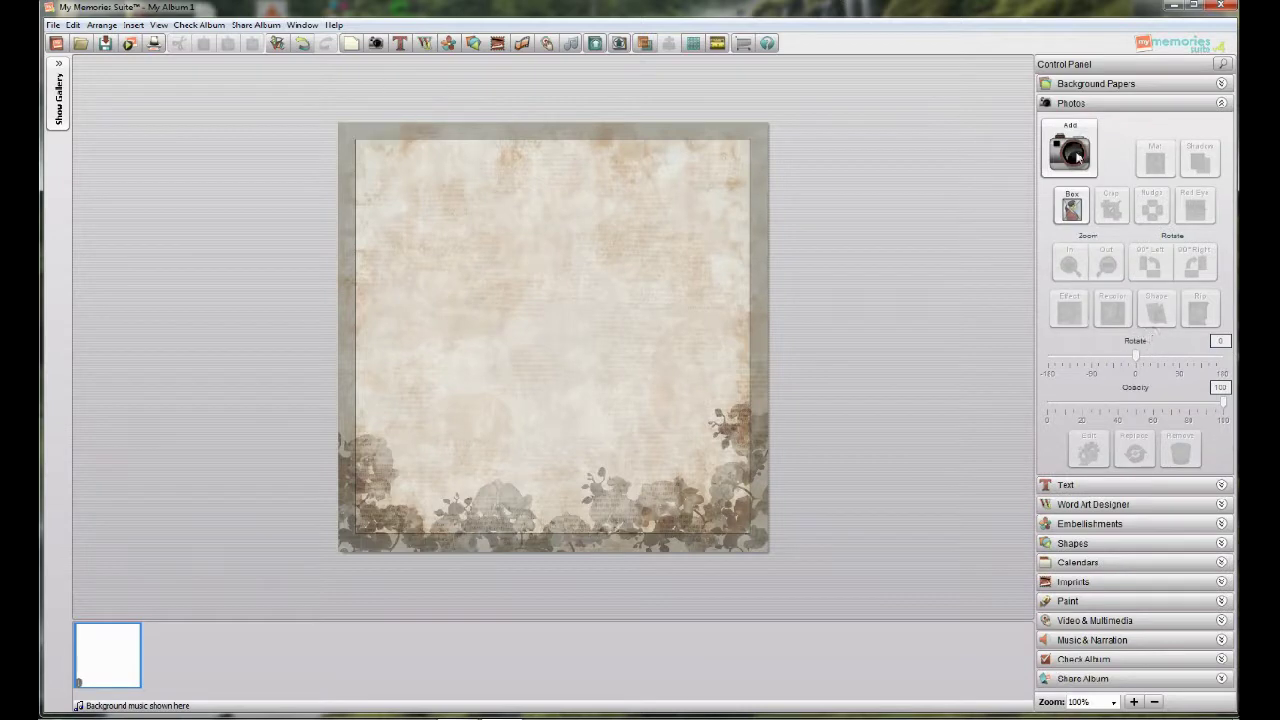
left_click(1070, 205)
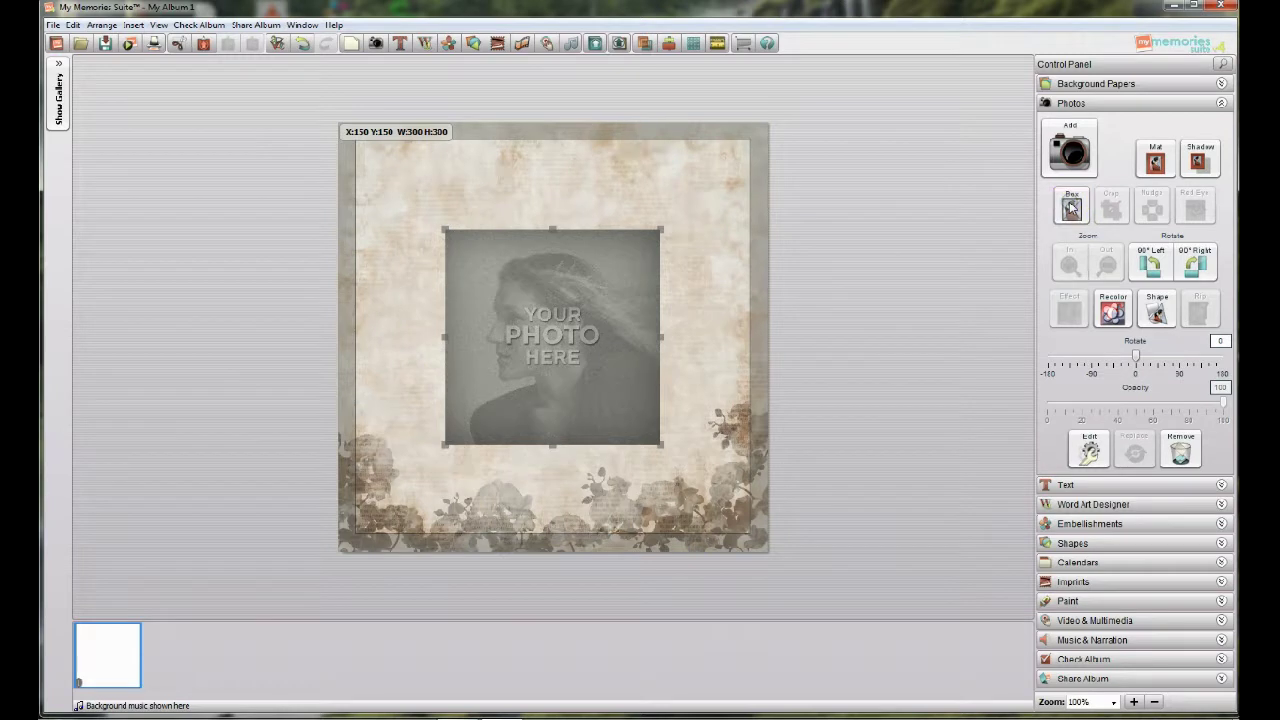
left_click(1156, 162)
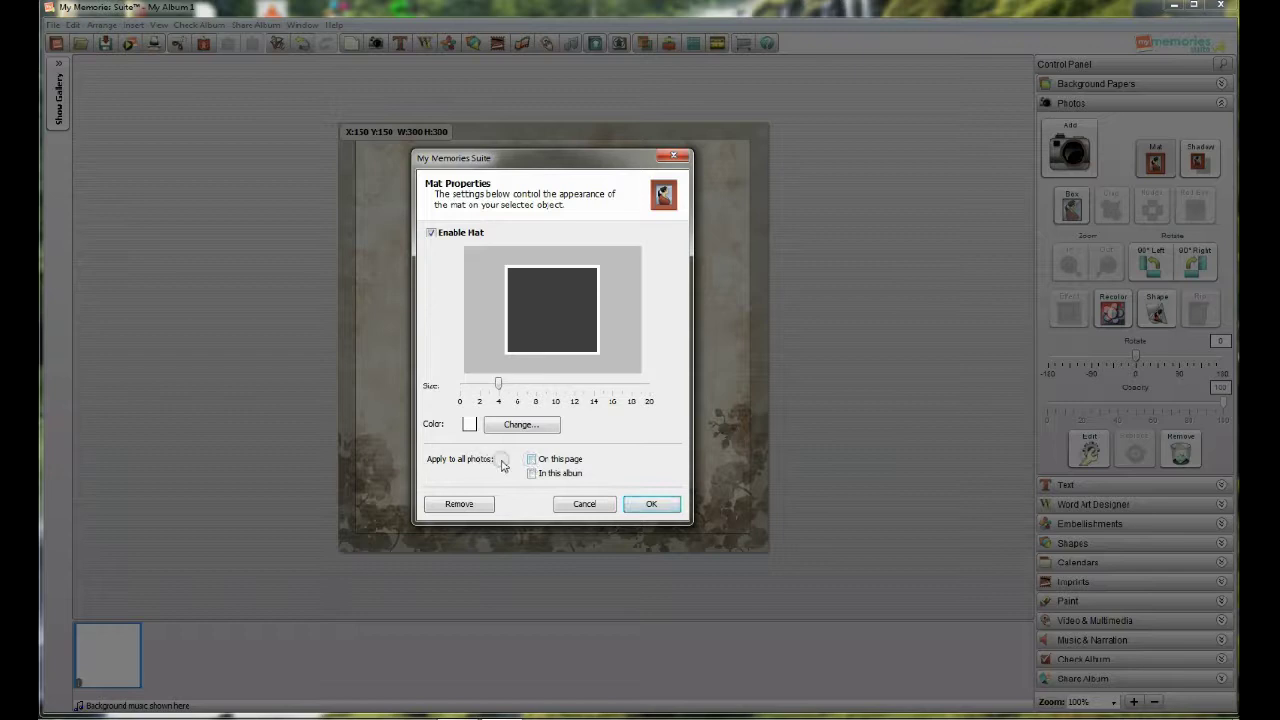
left_click(468, 426)
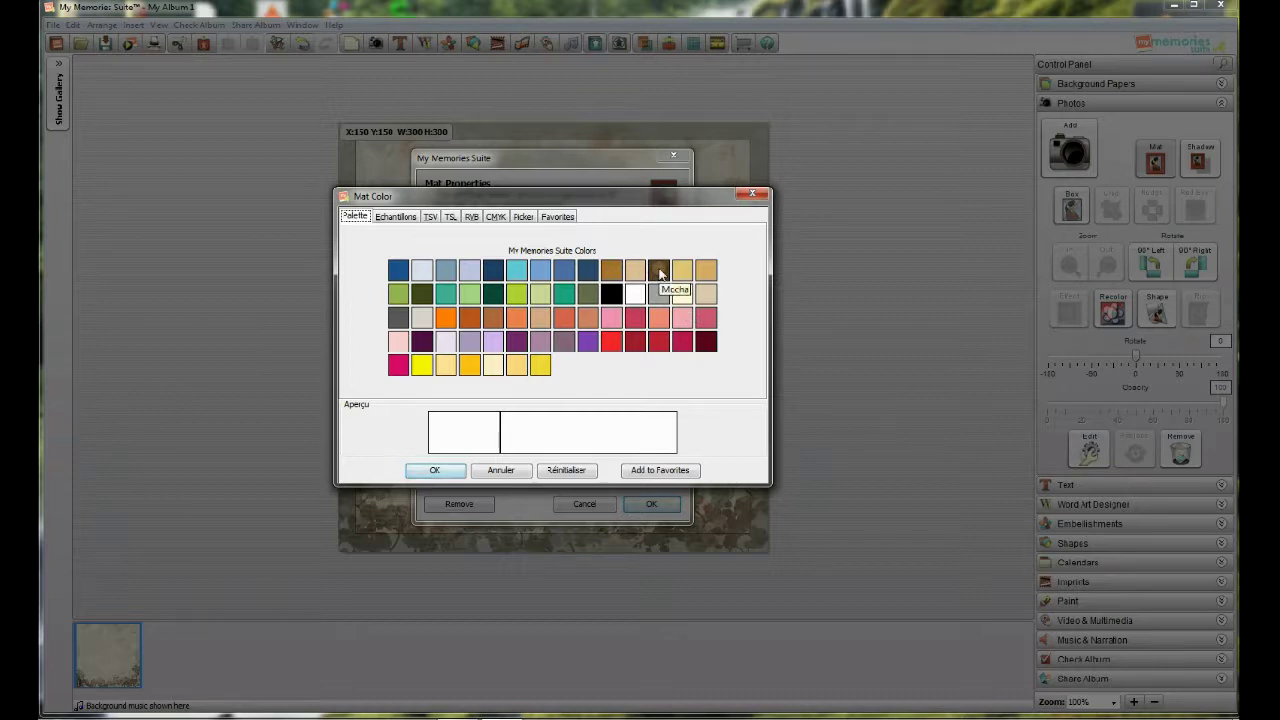
- Add the Mocha brown and the pale lavender blue from the palette to the favorite colors, checking the favorites after each
left_click(658, 270)
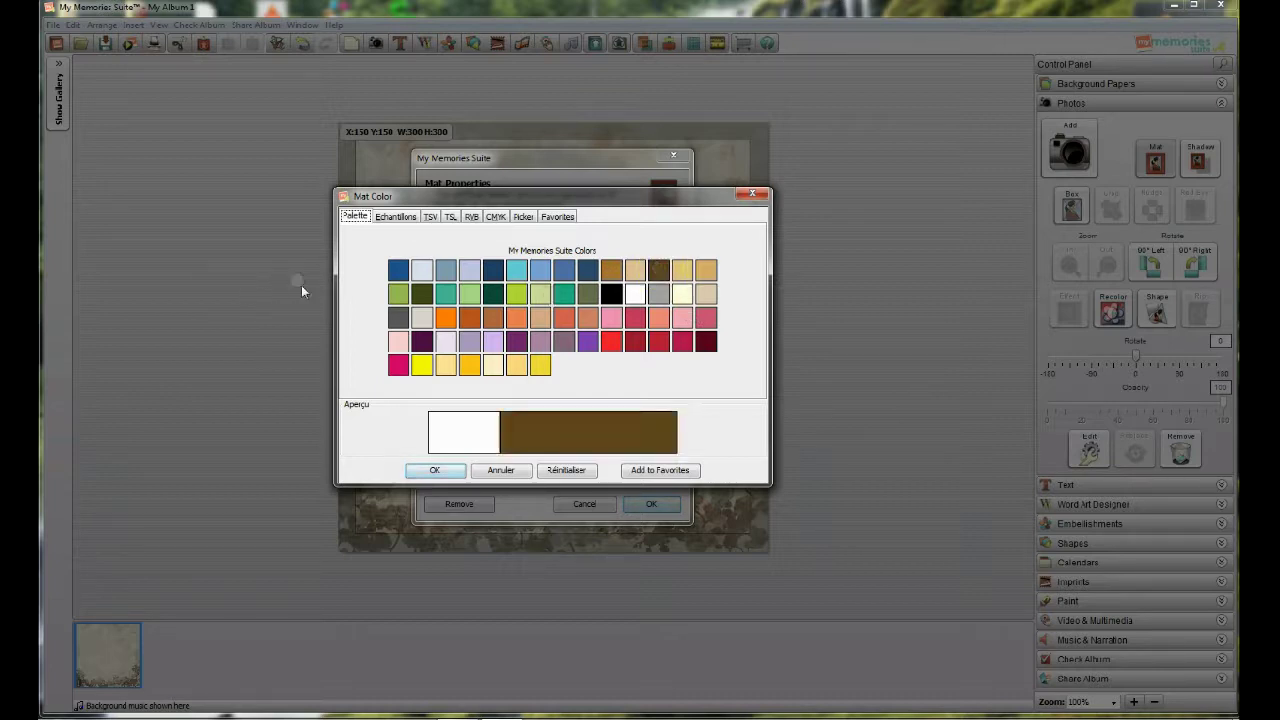
left_click(660, 470)
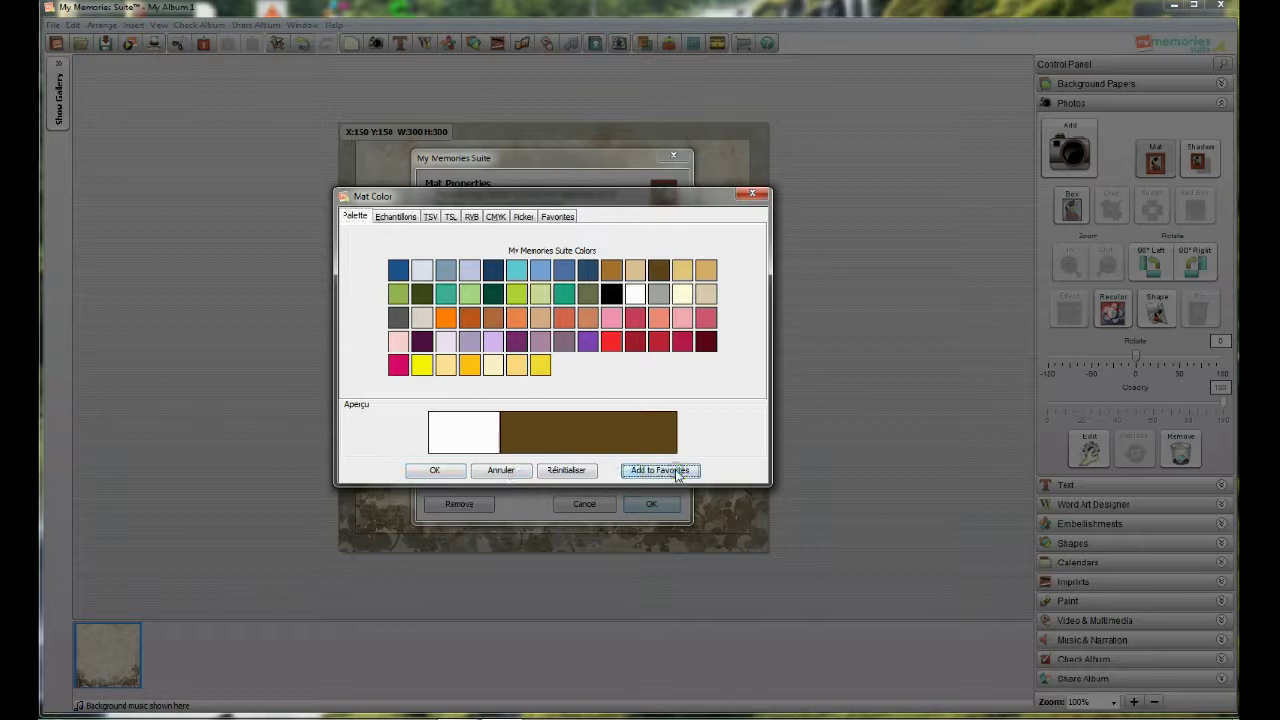
left_click(556, 216)
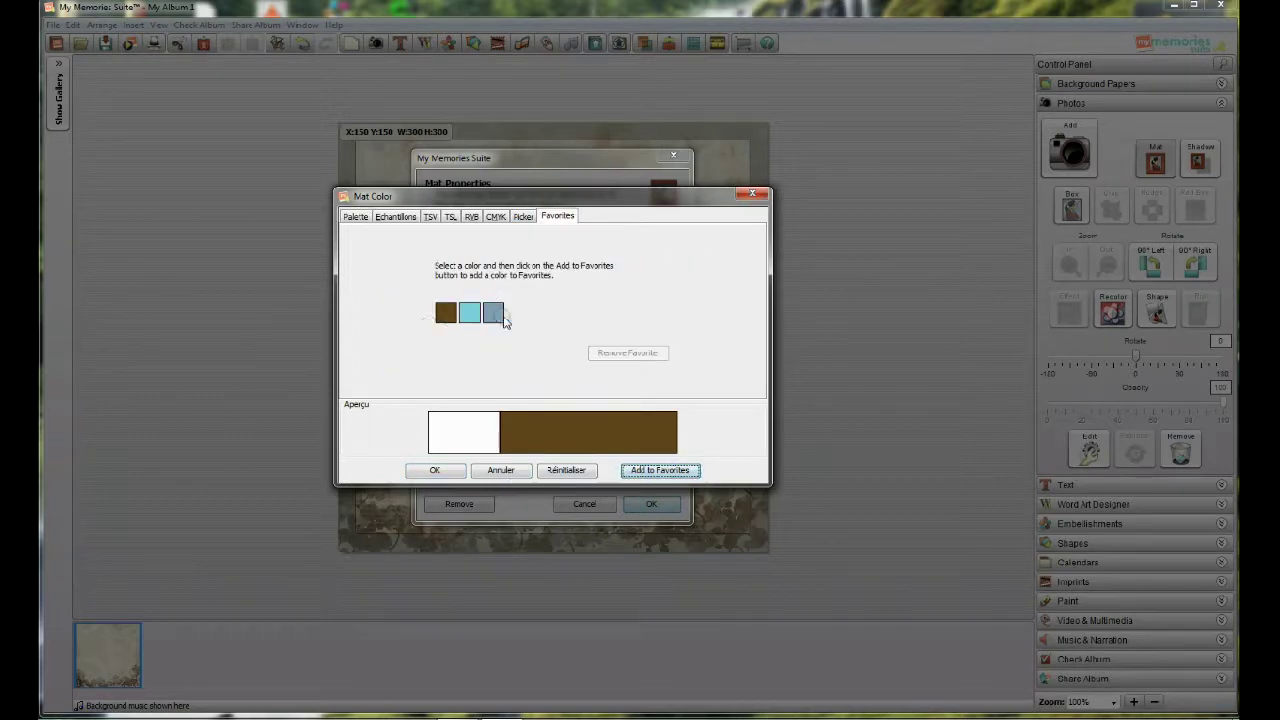
left_click(355, 217)
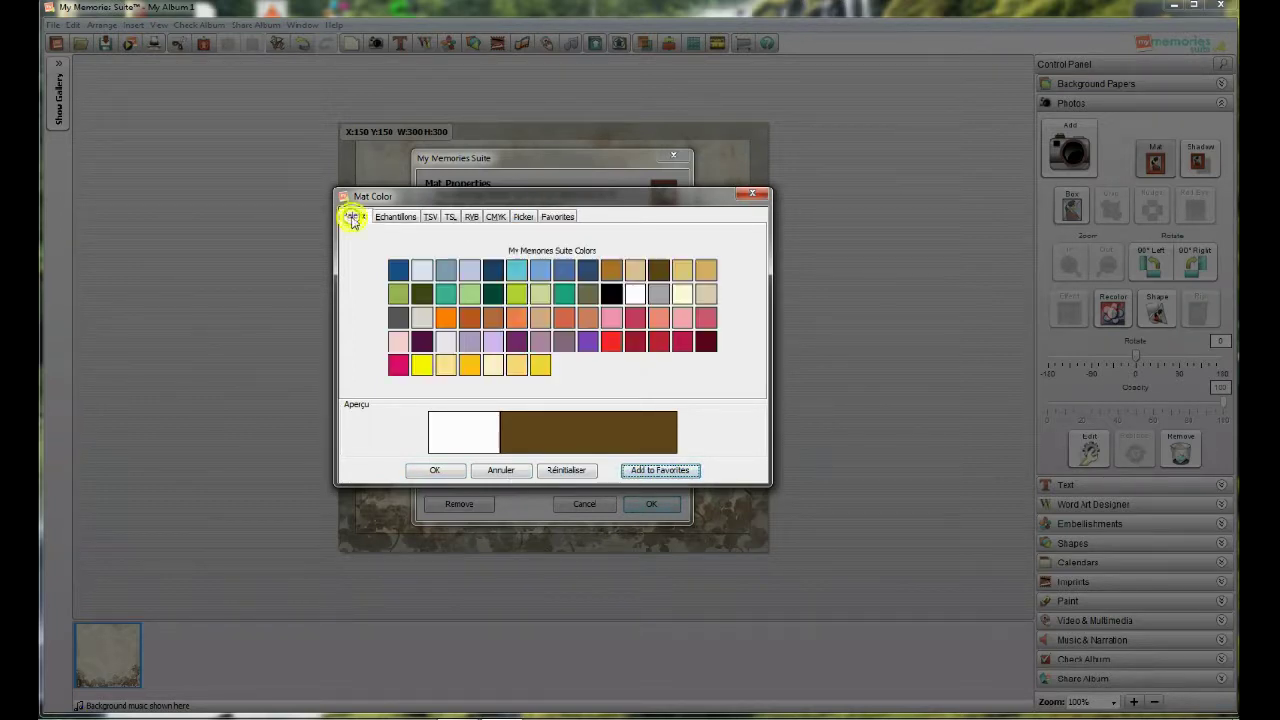
left_click(470, 272)
left_click(632, 474)
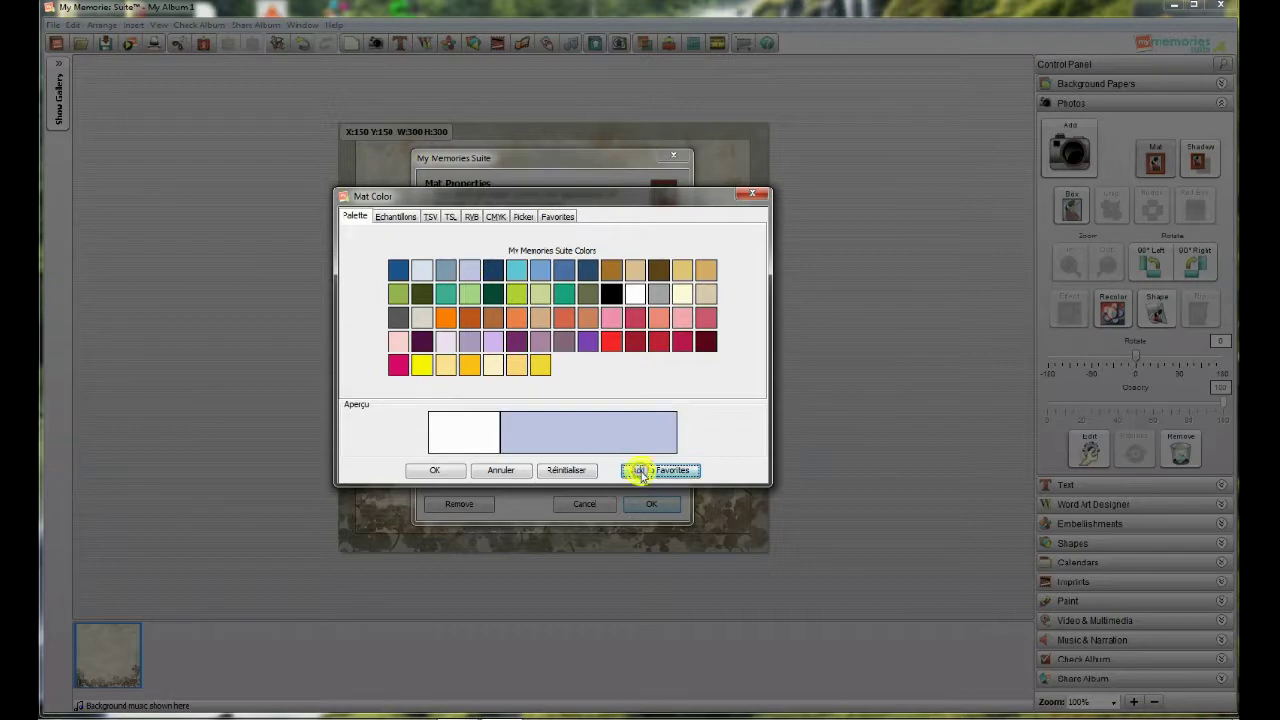
left_click(556, 217)
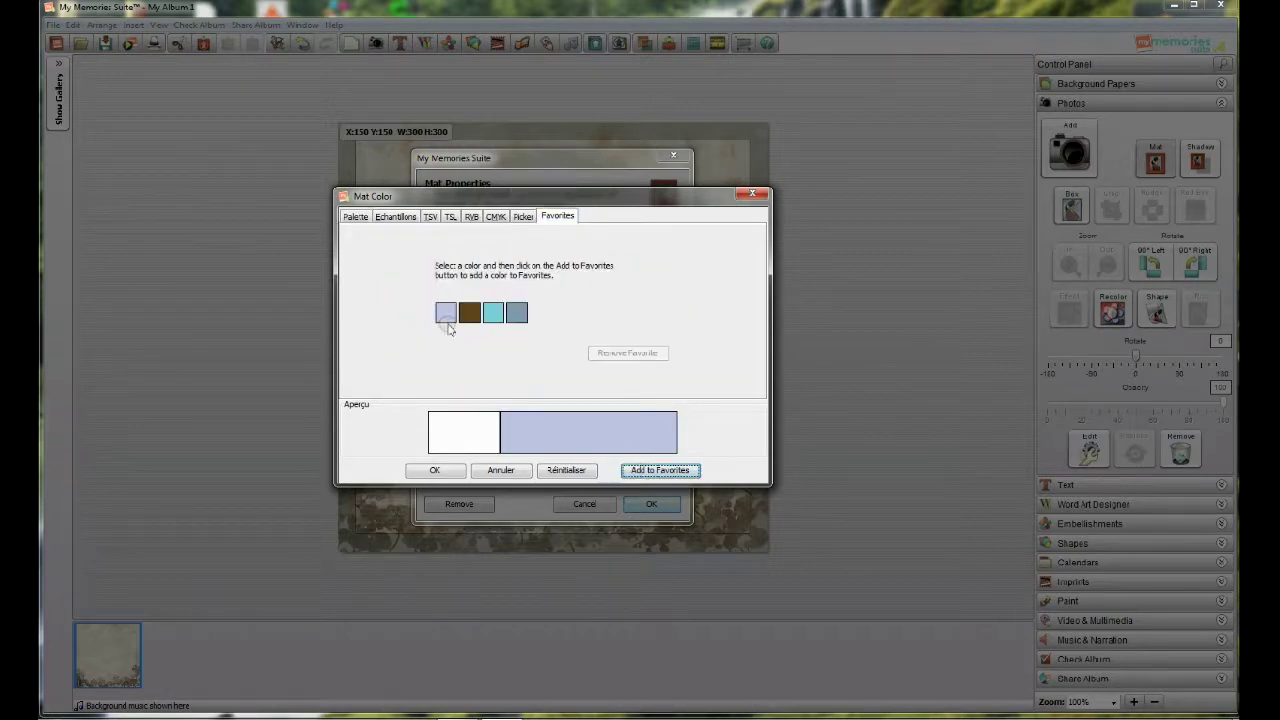
- Remove the grey-blue and the turquoise from the favorite colors
left_click(527, 357)
left_click(516, 312)
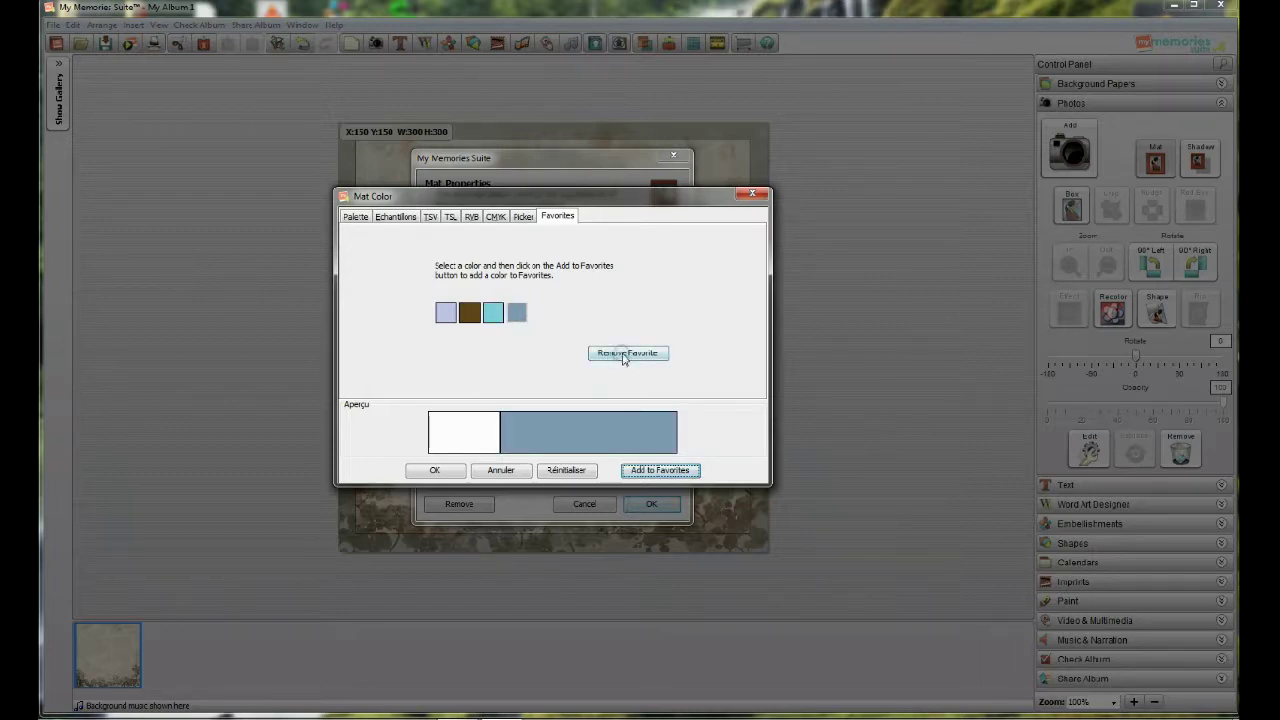
left_click(623, 354)
left_click(493, 313)
left_click(650, 355)
- Examine the mat color's Palette, Echantillons, TSV, TSL, RVB and CMYK selection modes
left_click(355, 216)
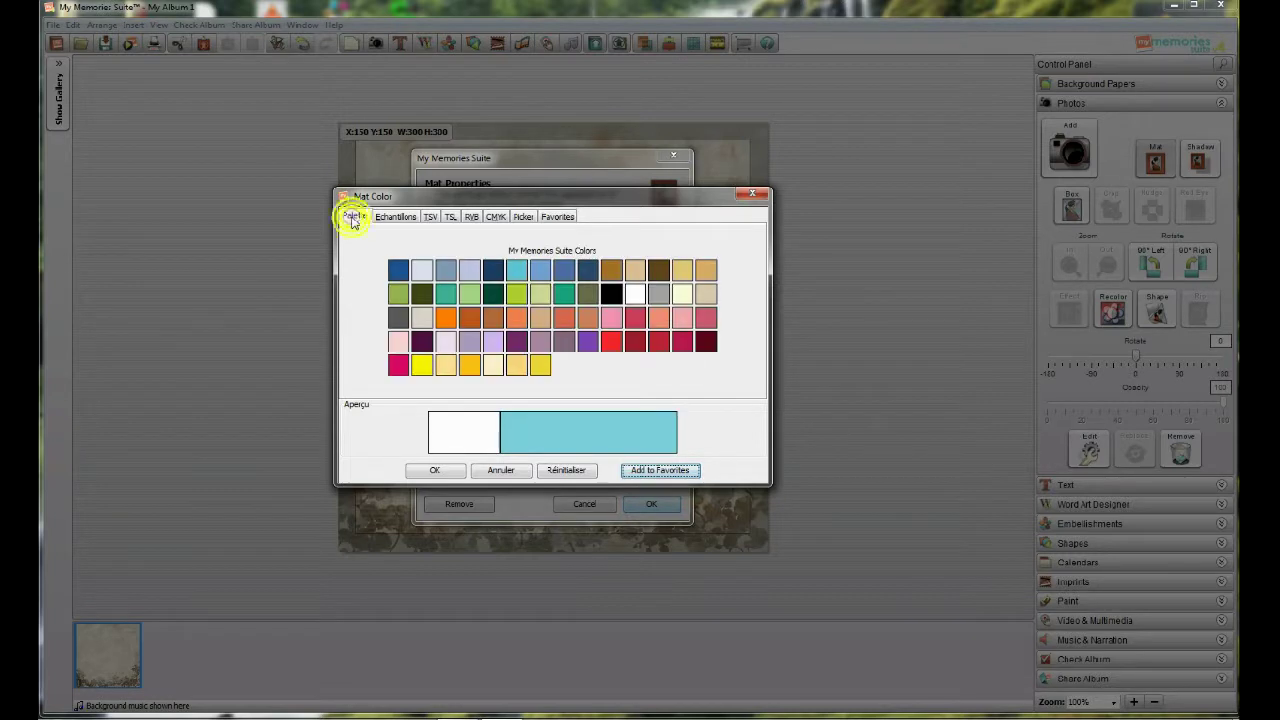
left_click(395, 216)
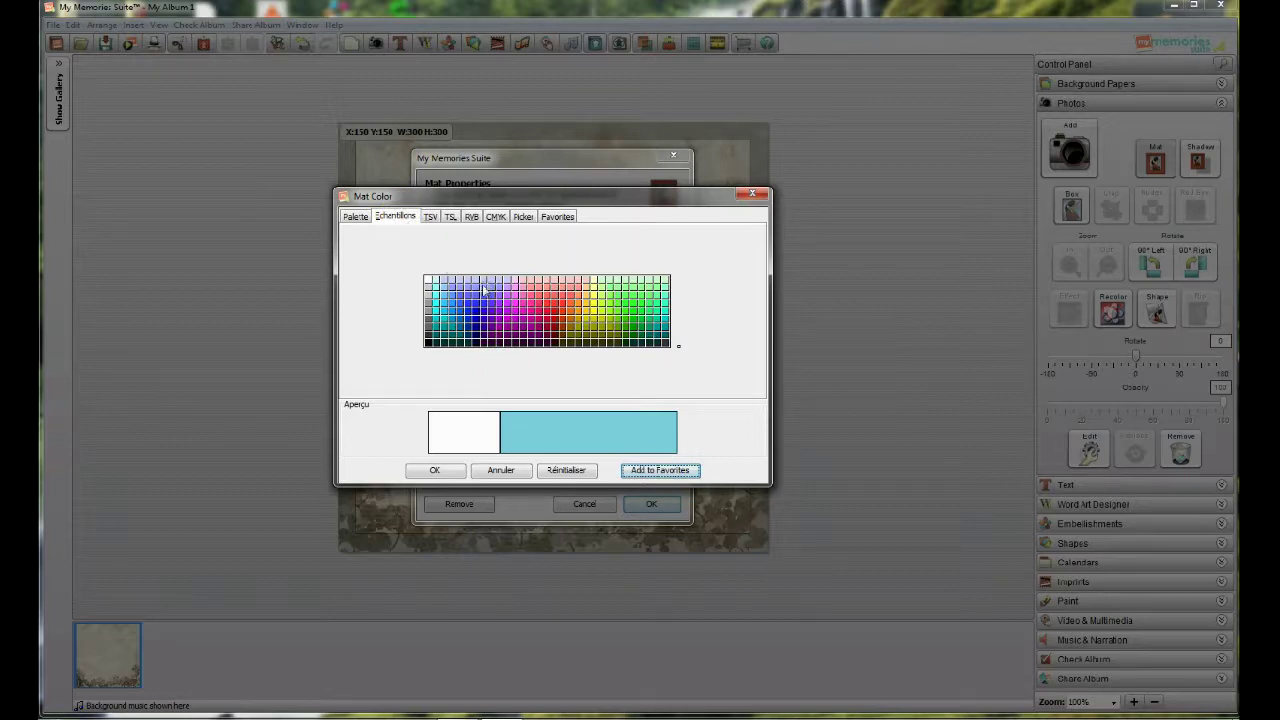
left_click(430, 216)
left_click(450, 216)
left_click(471, 216)
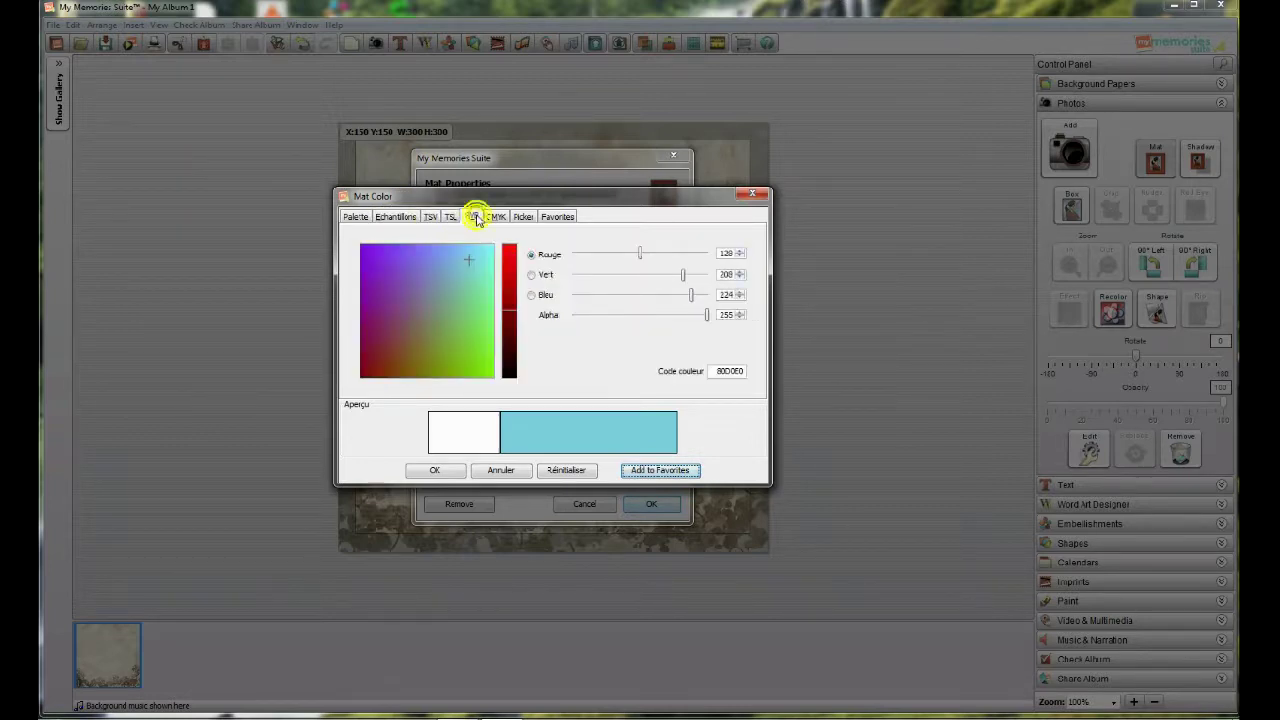
left_click(496, 216)
- Sample a brown from the flowers along the page background's lower edge and add it to the favorite colors
left_click(522, 216)
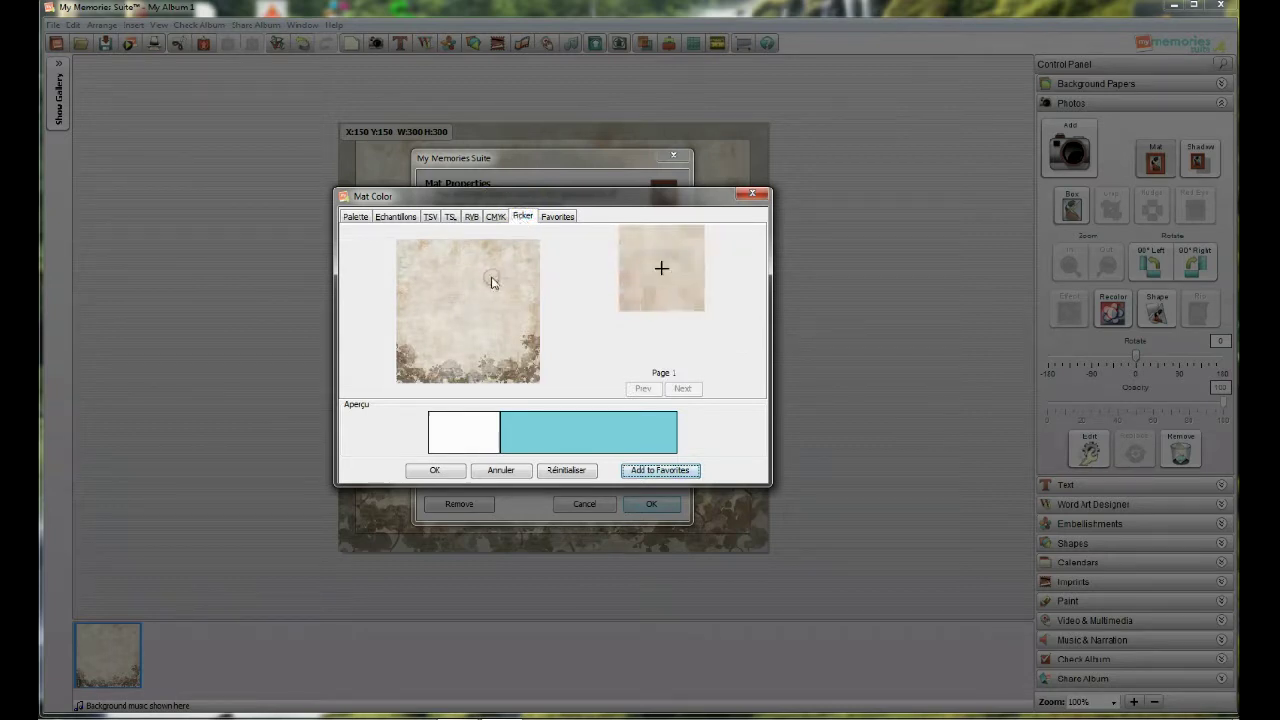
left_click(505, 374)
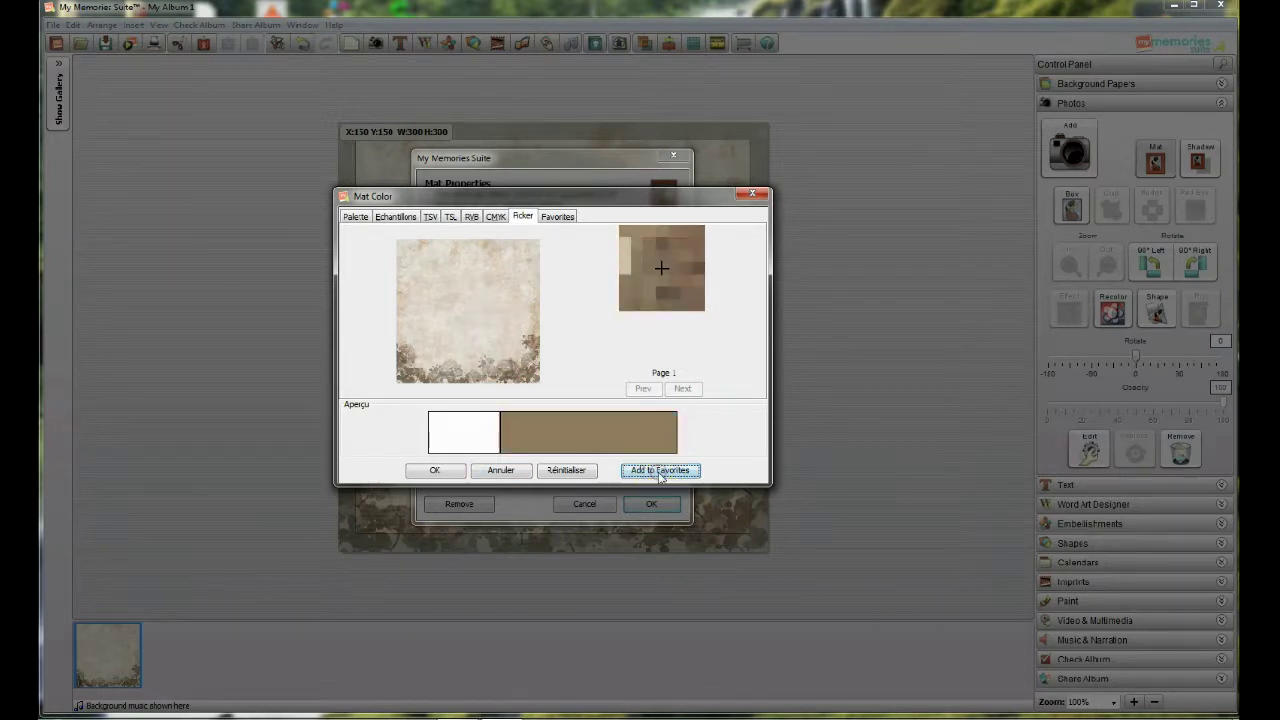
left_click(560, 217)
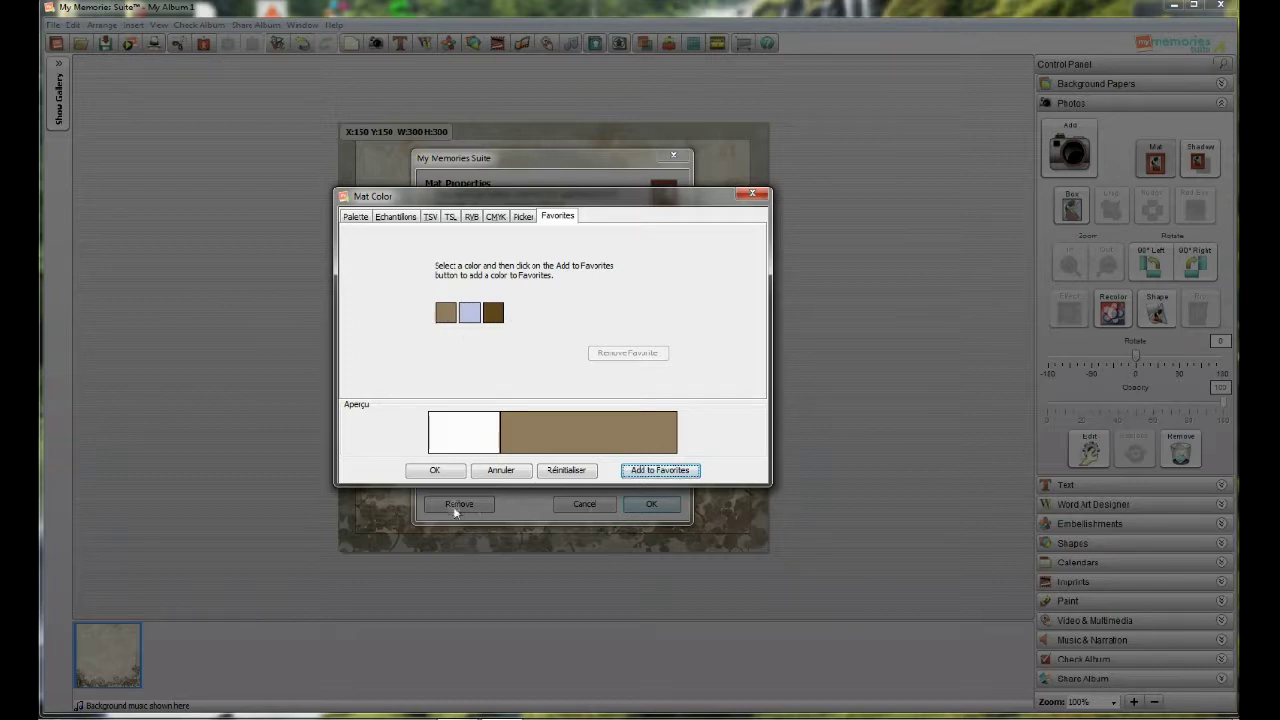
- Use the sampled brown favorite as the mat color and apply the mat to the photo box
left_click(445, 312)
left_click(424, 471)
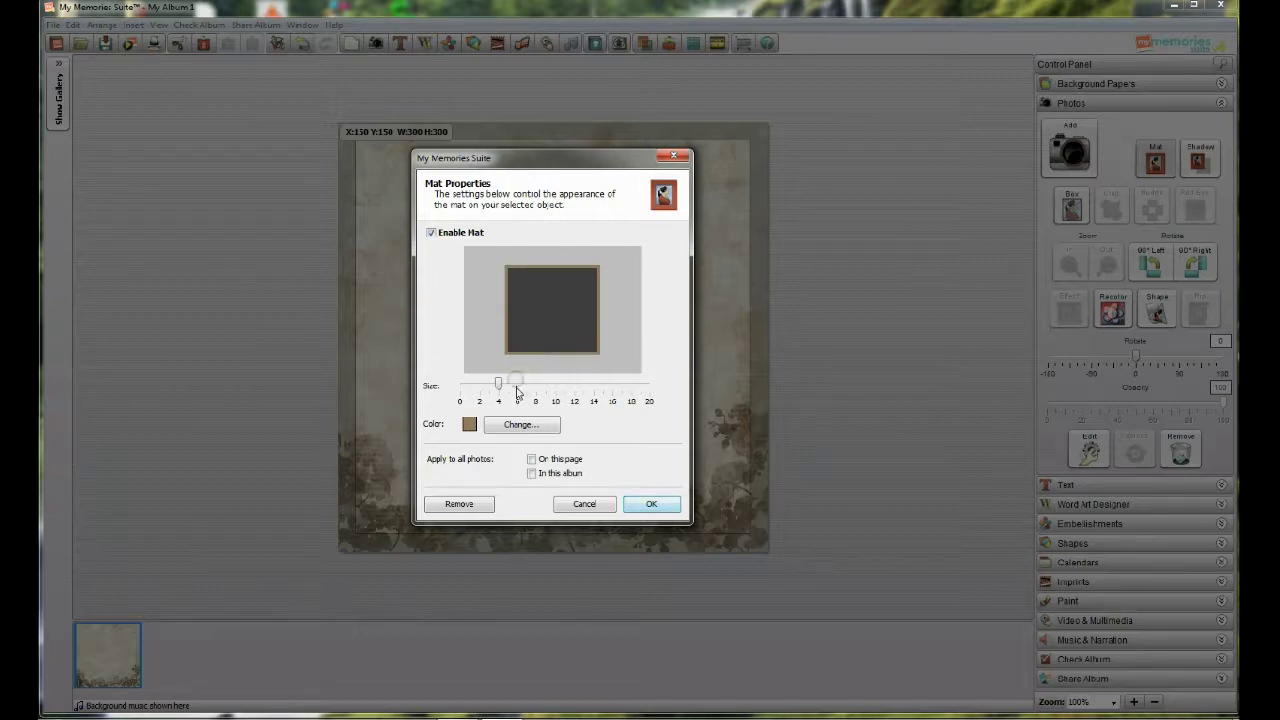
left_click(651, 504)
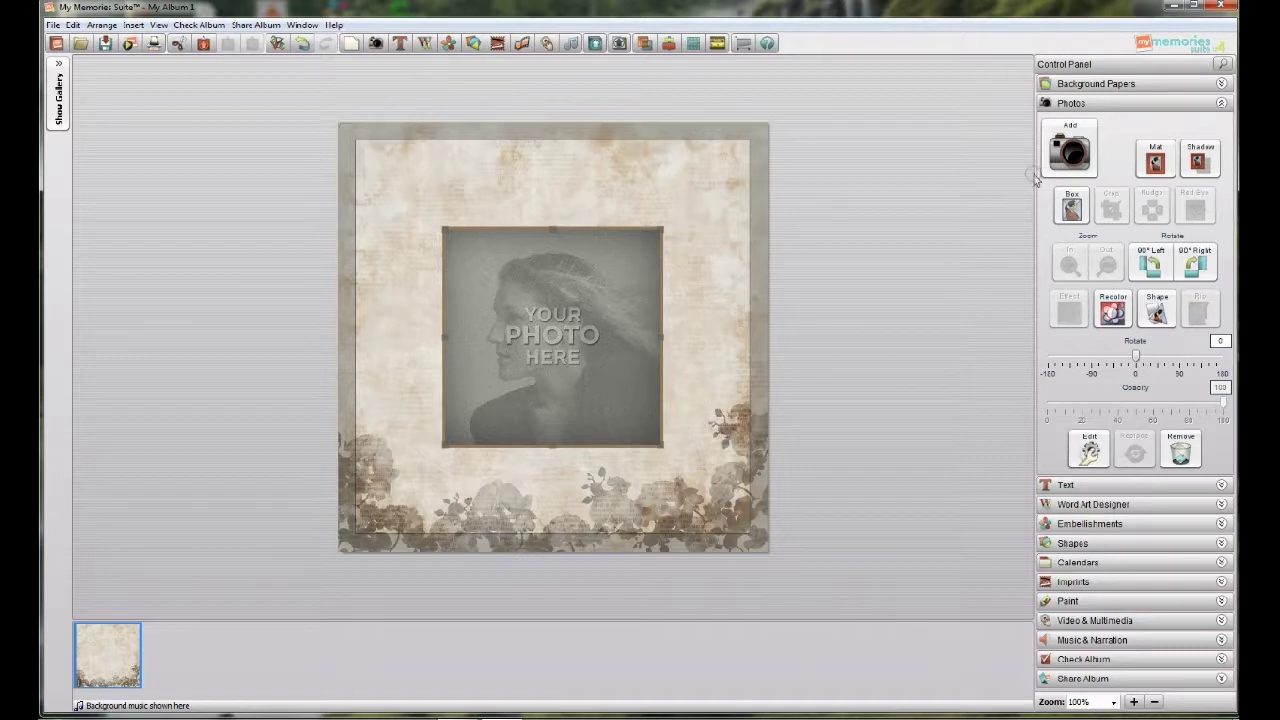
- Start adding a photo and browse from the desktop through tous mes projets et rée and Photos to the orlando 2012 folder
left_click(1071, 153)
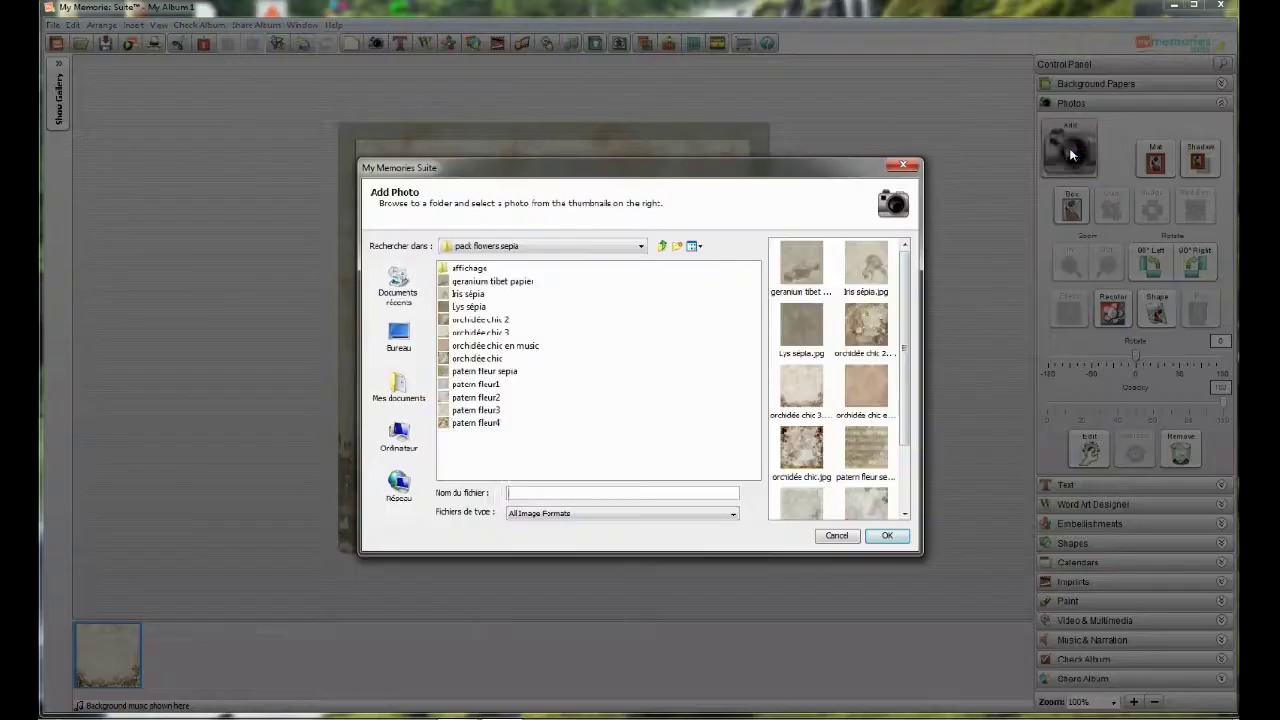
left_click(405, 346)
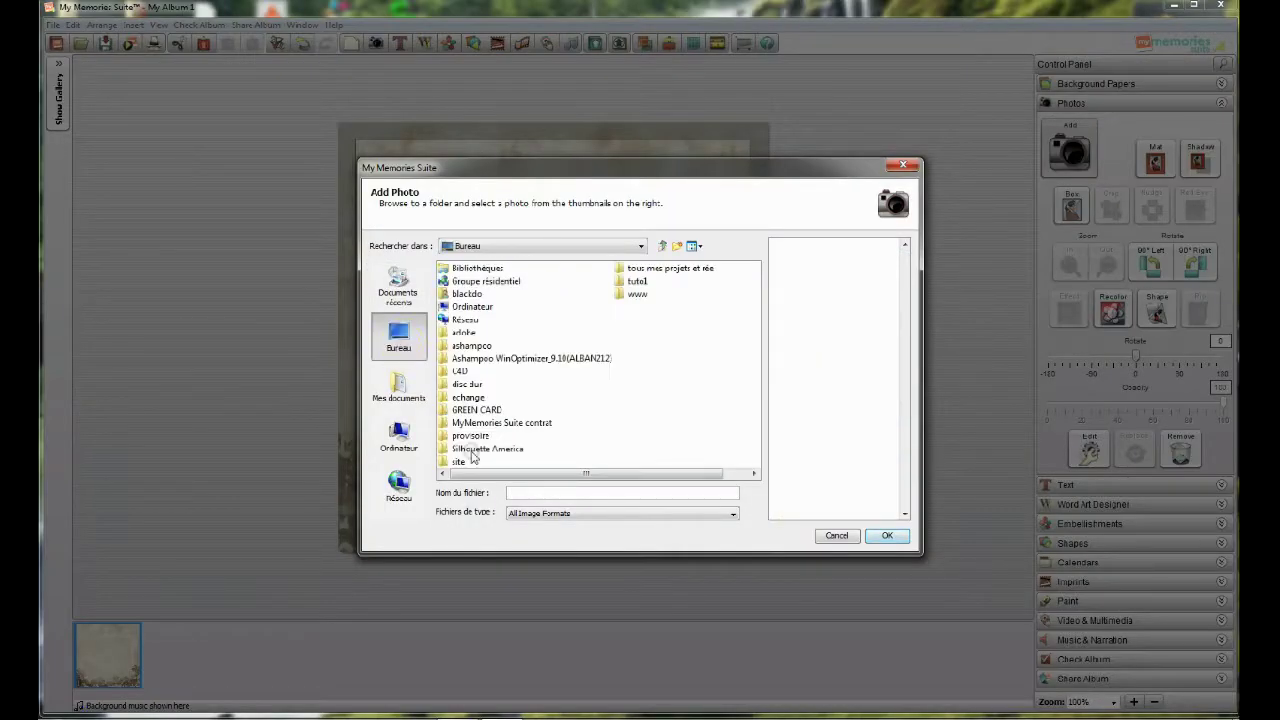
left_click(678, 268)
double_click(678, 268)
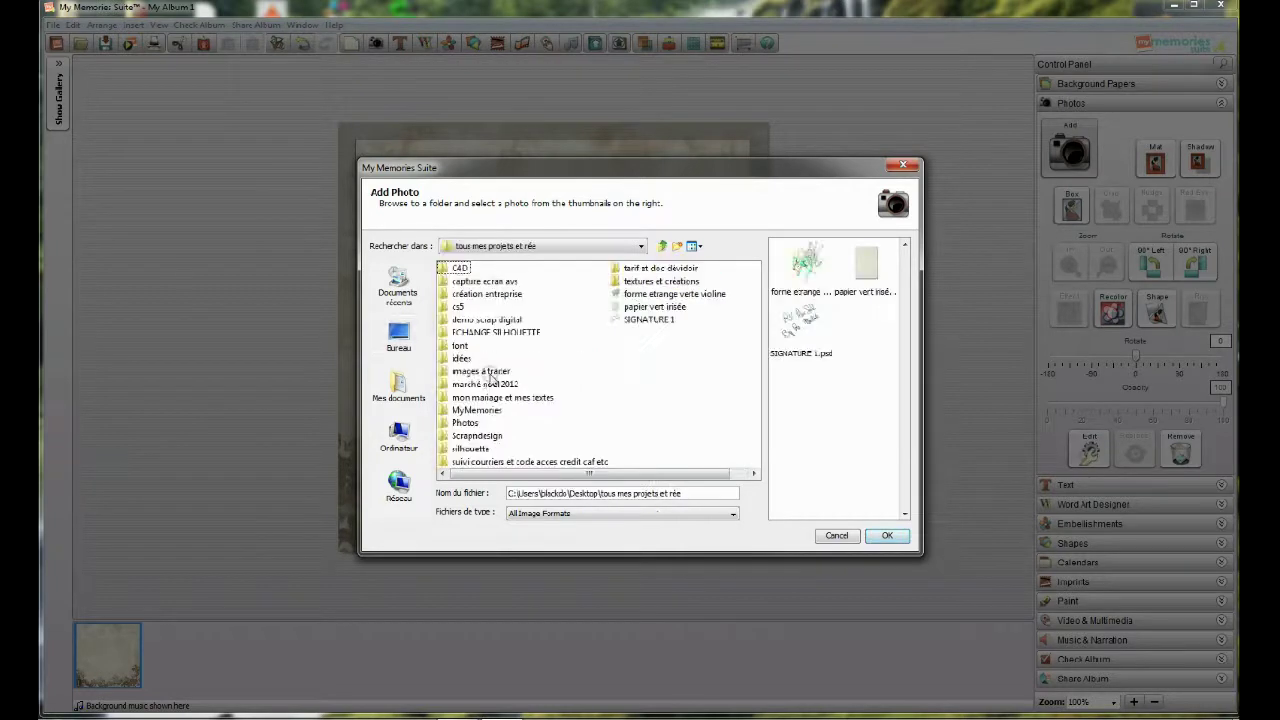
double_click(465, 423)
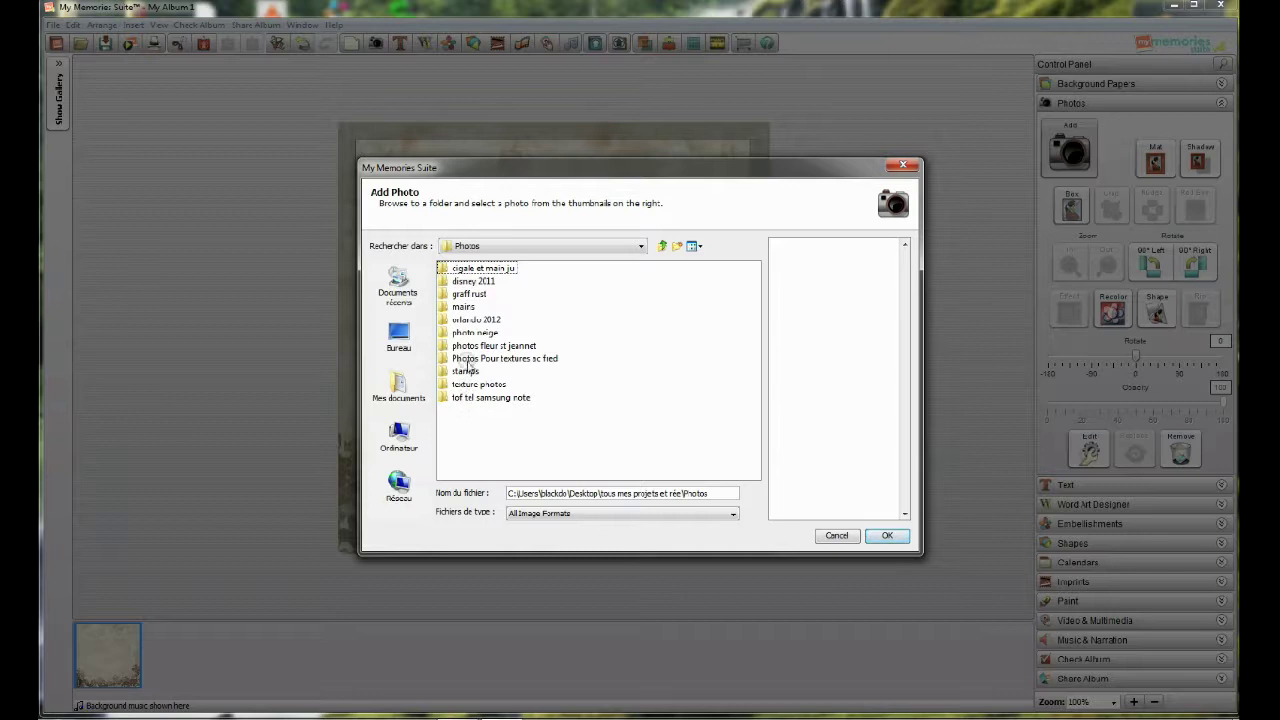
left_click(468, 320)
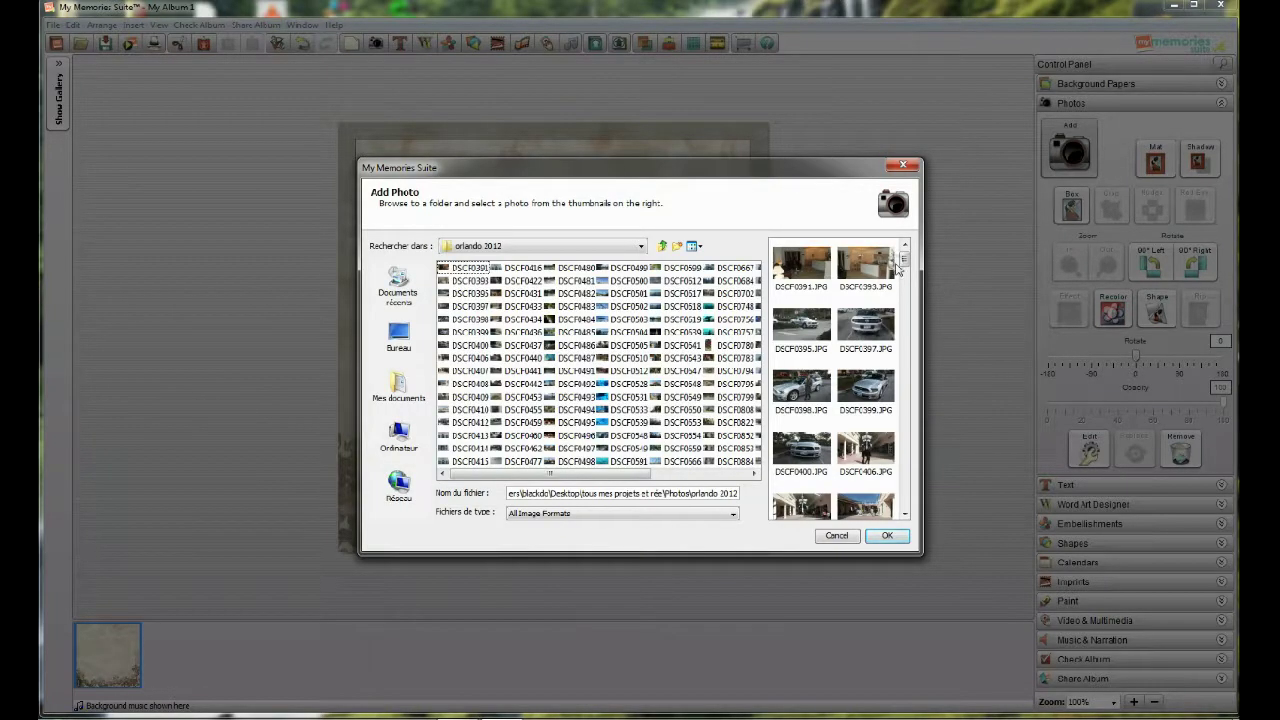
- Try placing DSCF0422.JPG in the photo box with adjusted framing, and undo the placement
left_click_drag(903, 262, 908, 293)
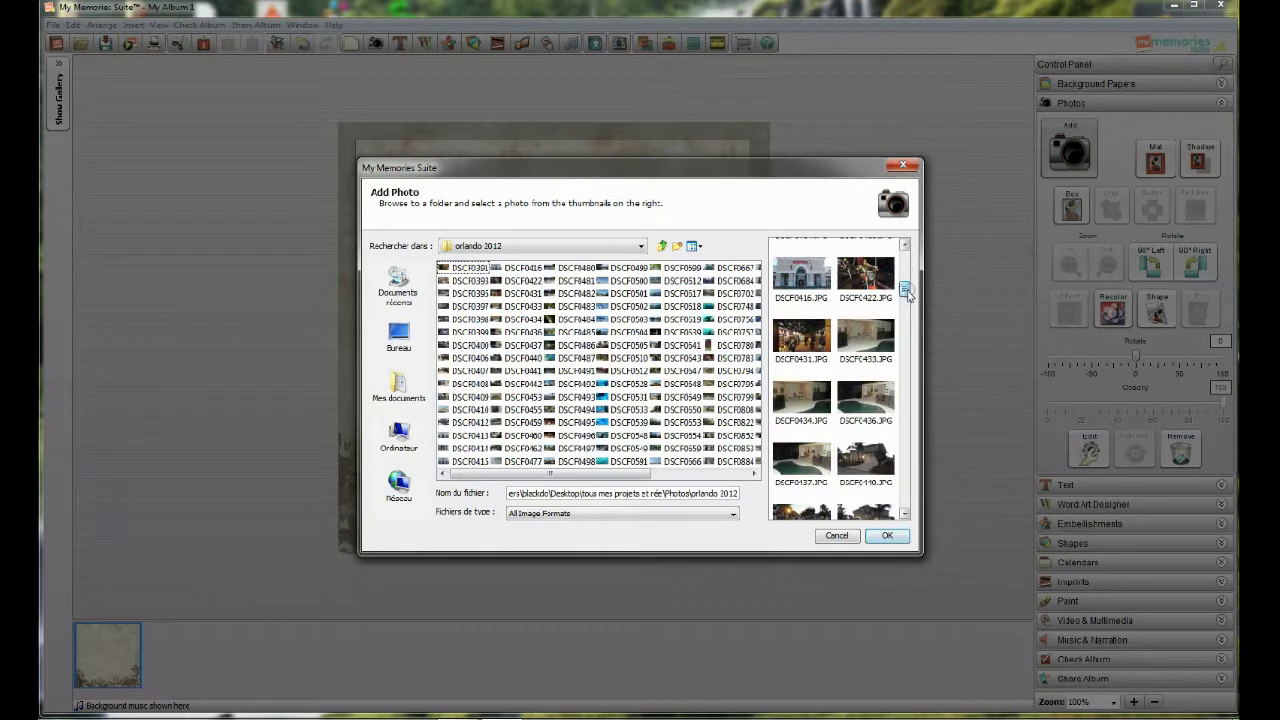
left_click(866, 278)
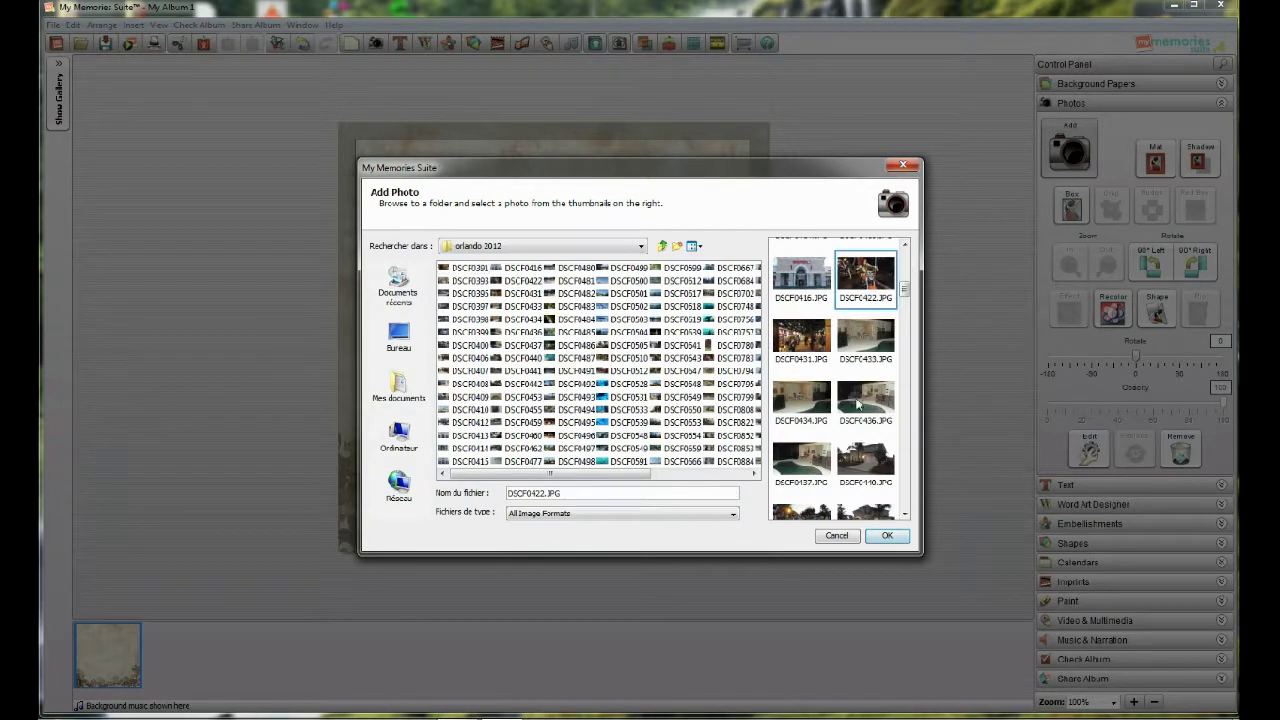
left_click(886, 535)
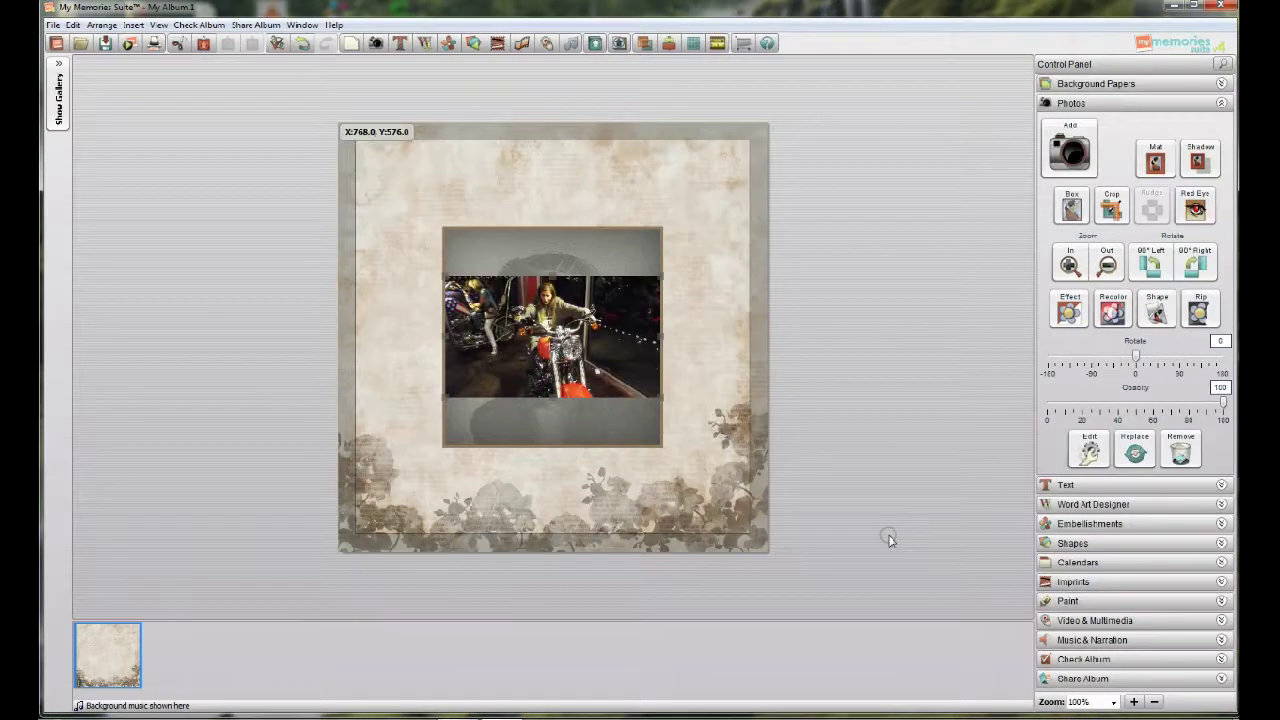
left_click(666, 437)
left_click_drag(668, 437, 575, 327)
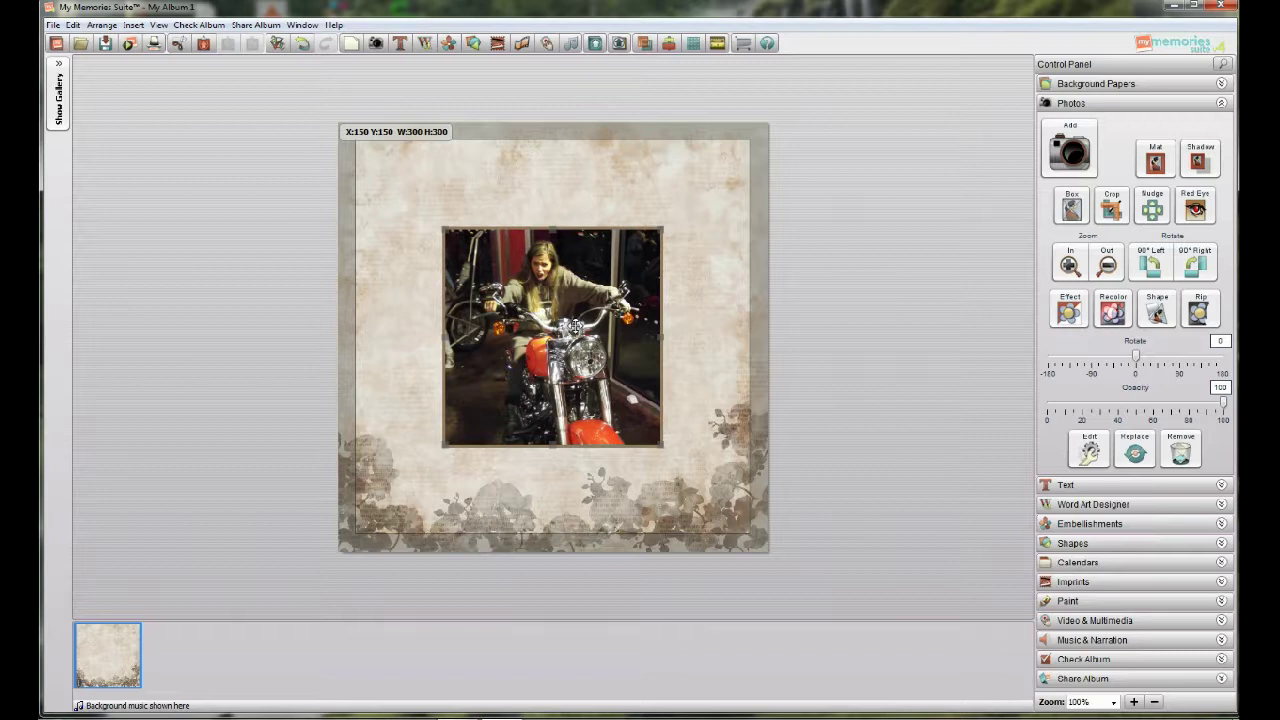
left_click(303, 44)
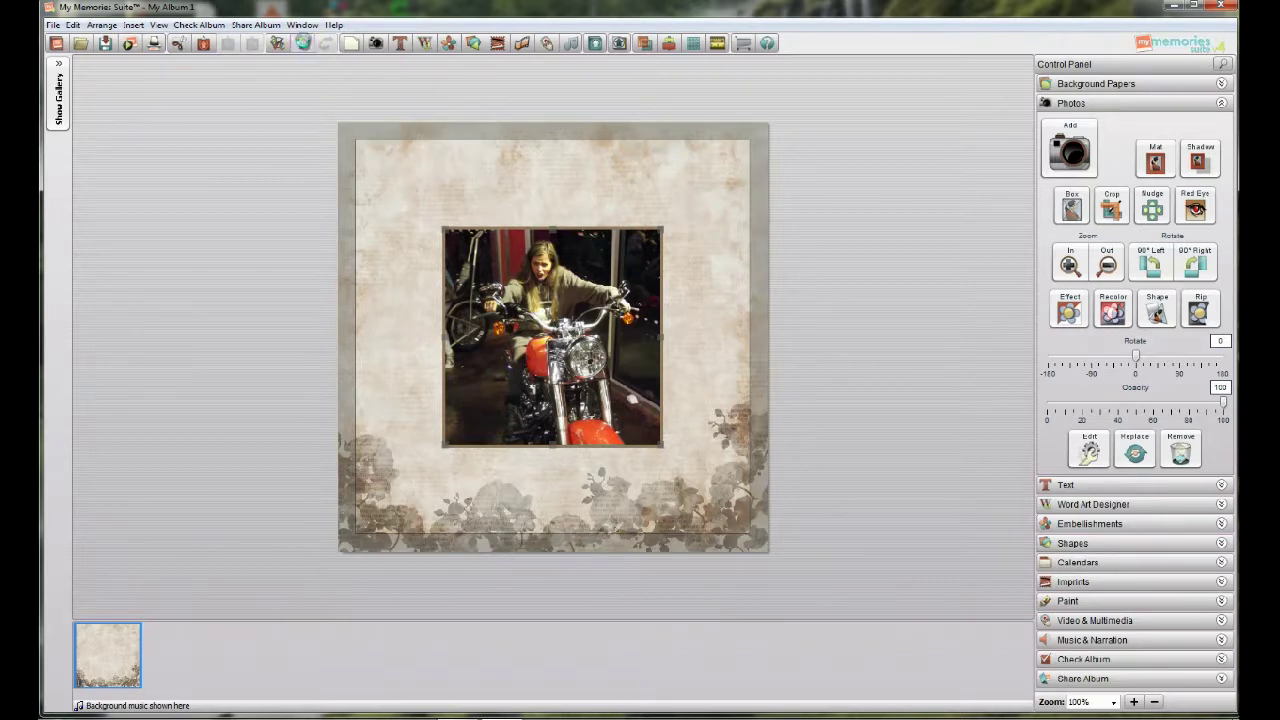
left_click(303, 44)
- Insert DSCF0422.JPG into the photo box framed on the motorcycle rider, and shrink the box into the page's upper-left area
double_click(568, 330)
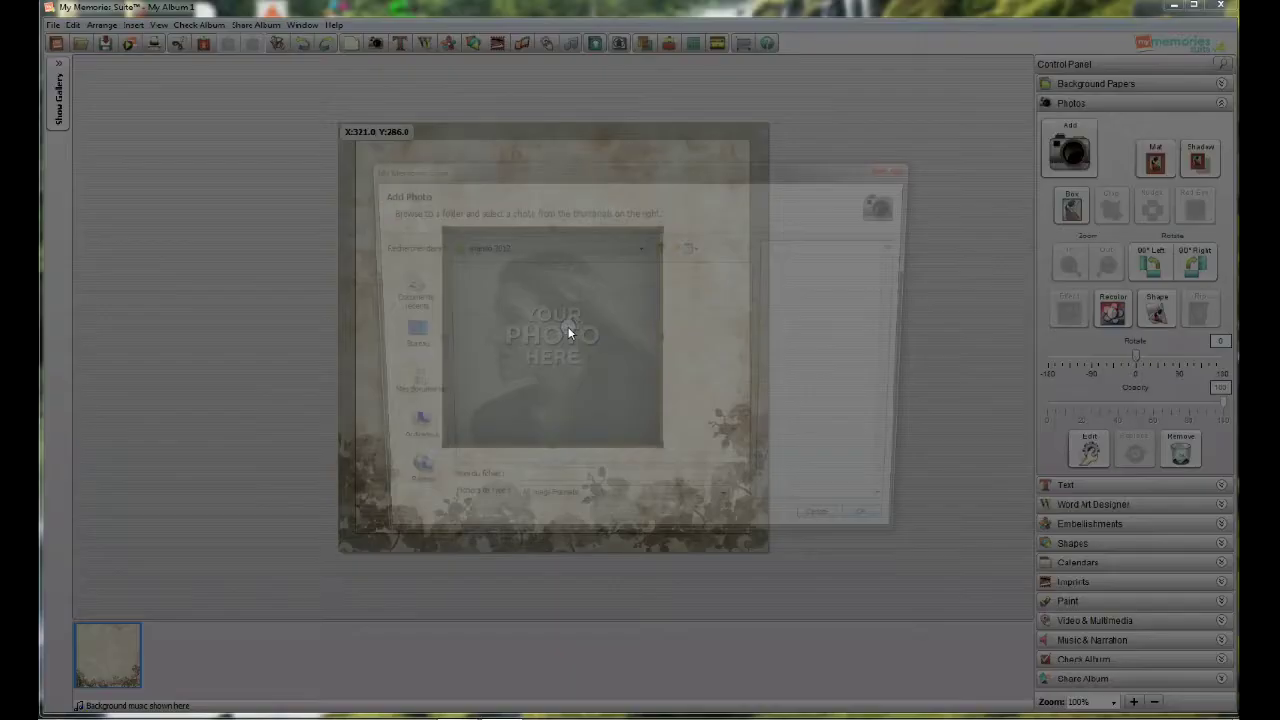
left_click_drag(903, 262, 818, 298)
left_click(866, 286)
left_click(886, 535)
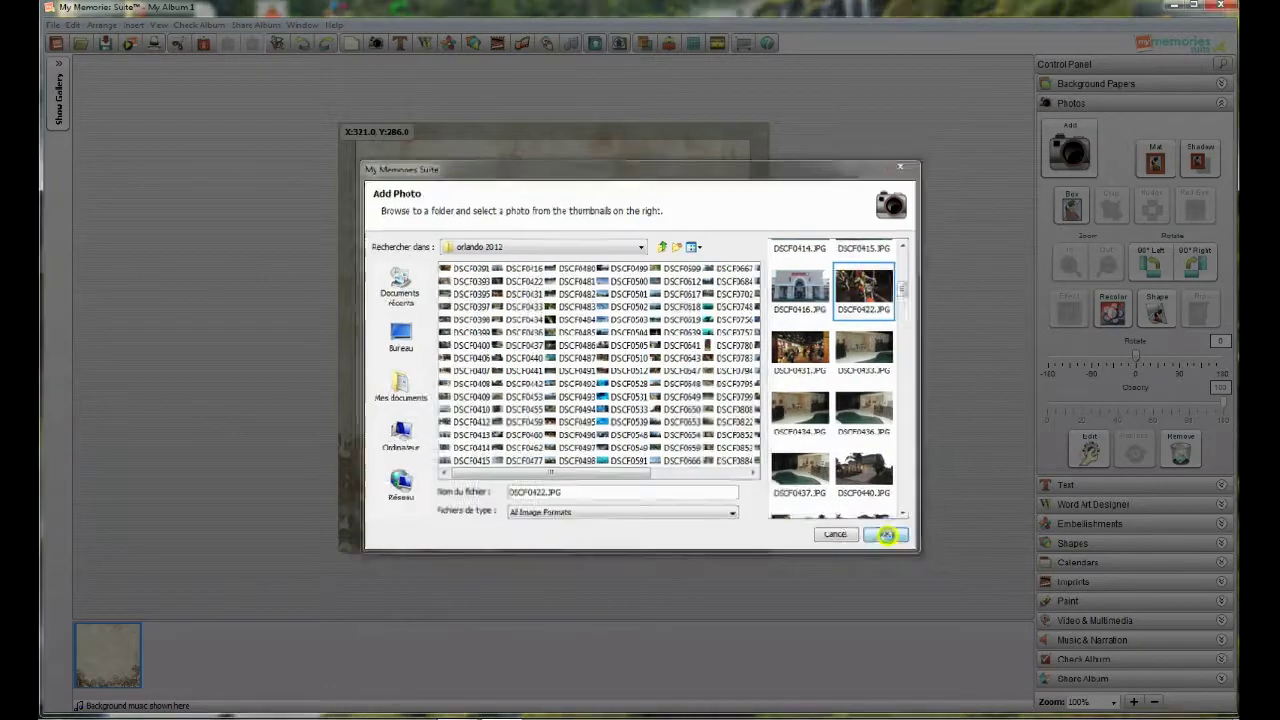
mouse_move(675, 362)
left_mouse_down()
mouse_move(757, 367)
mouse_move(575, 363)
mouse_move(676, 369)
left_mouse_up()
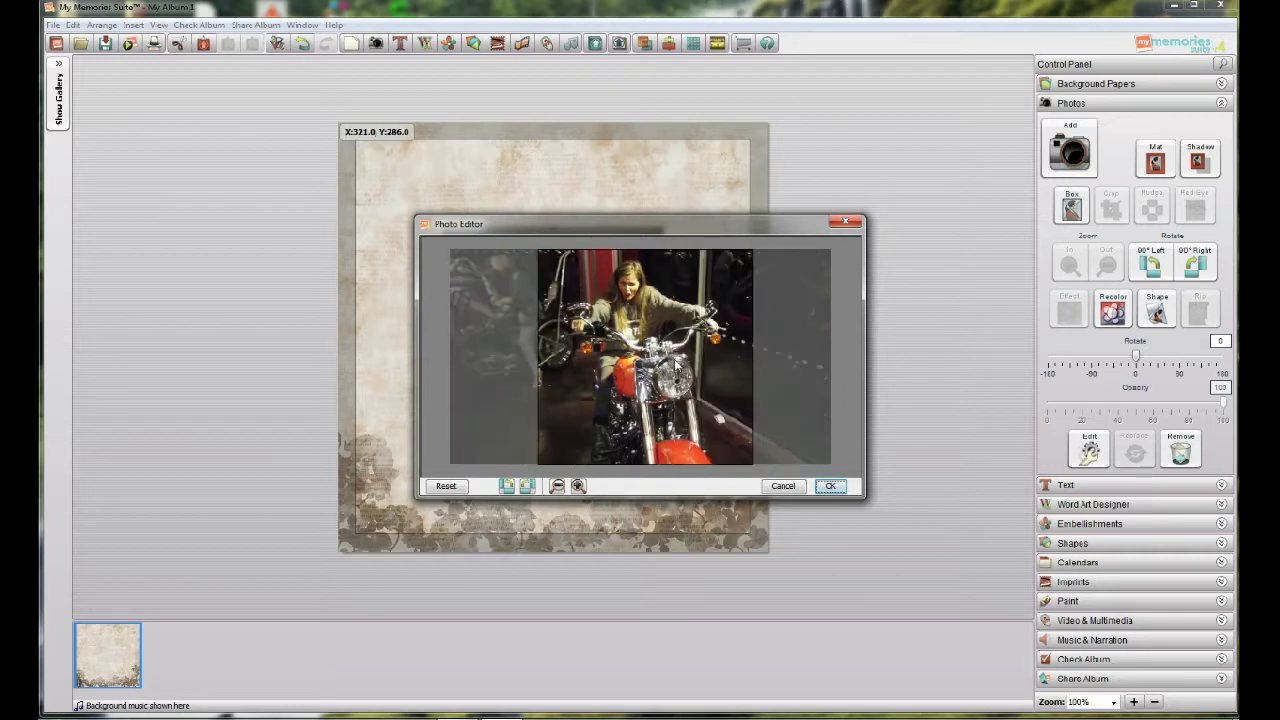
left_click(829, 487)
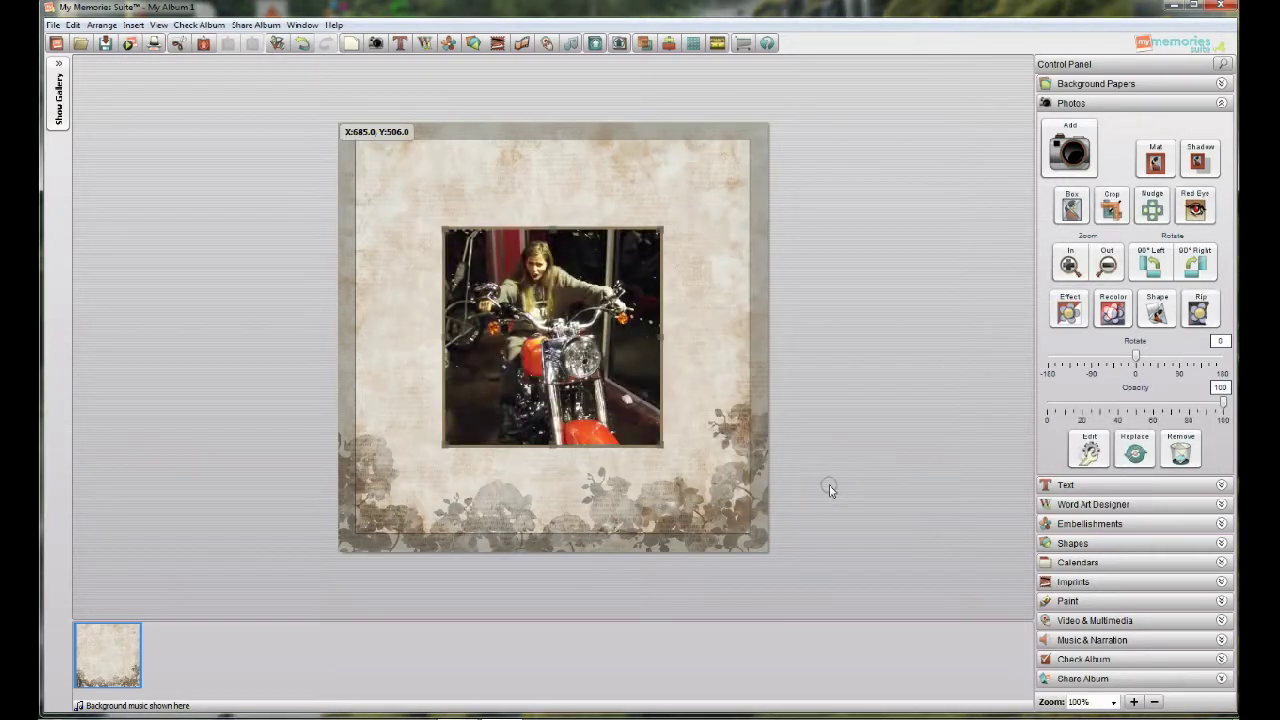
left_click_drag(660, 447, 437, 234)
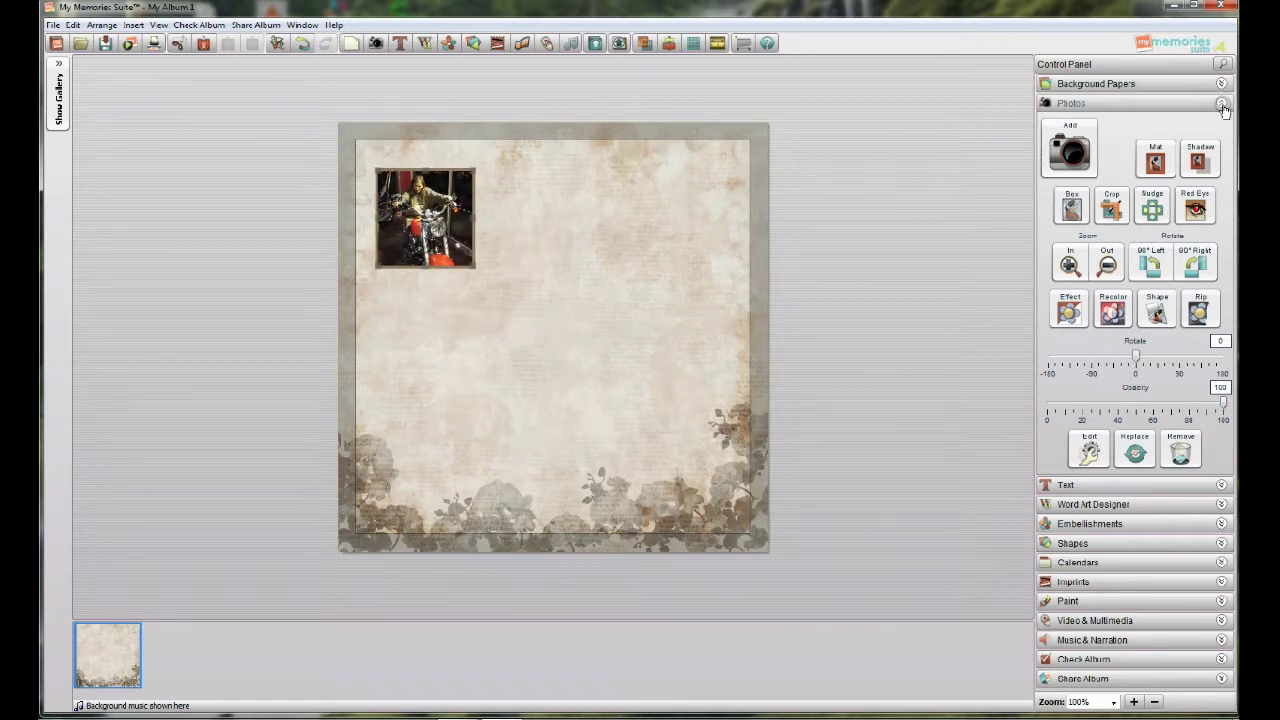
- Apply a paper rip to the photo's left, right and bottom edges with an increased rip width
left_click(1202, 312)
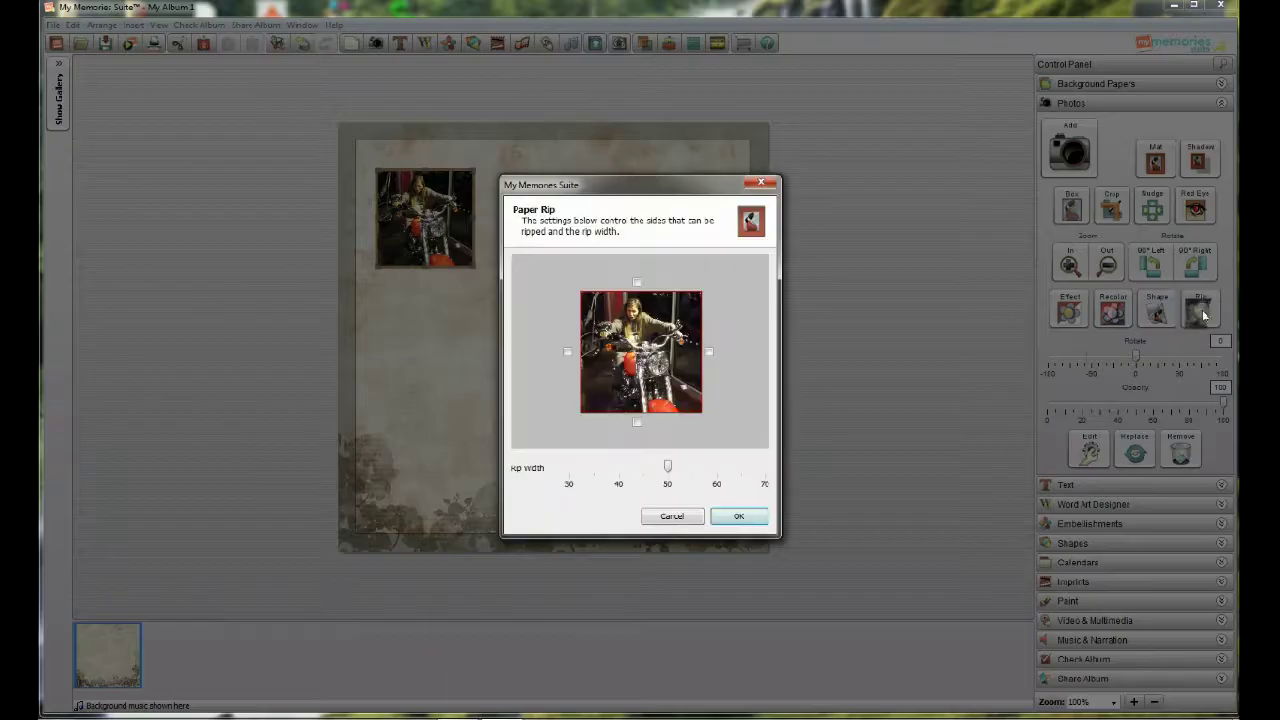
left_click(709, 354)
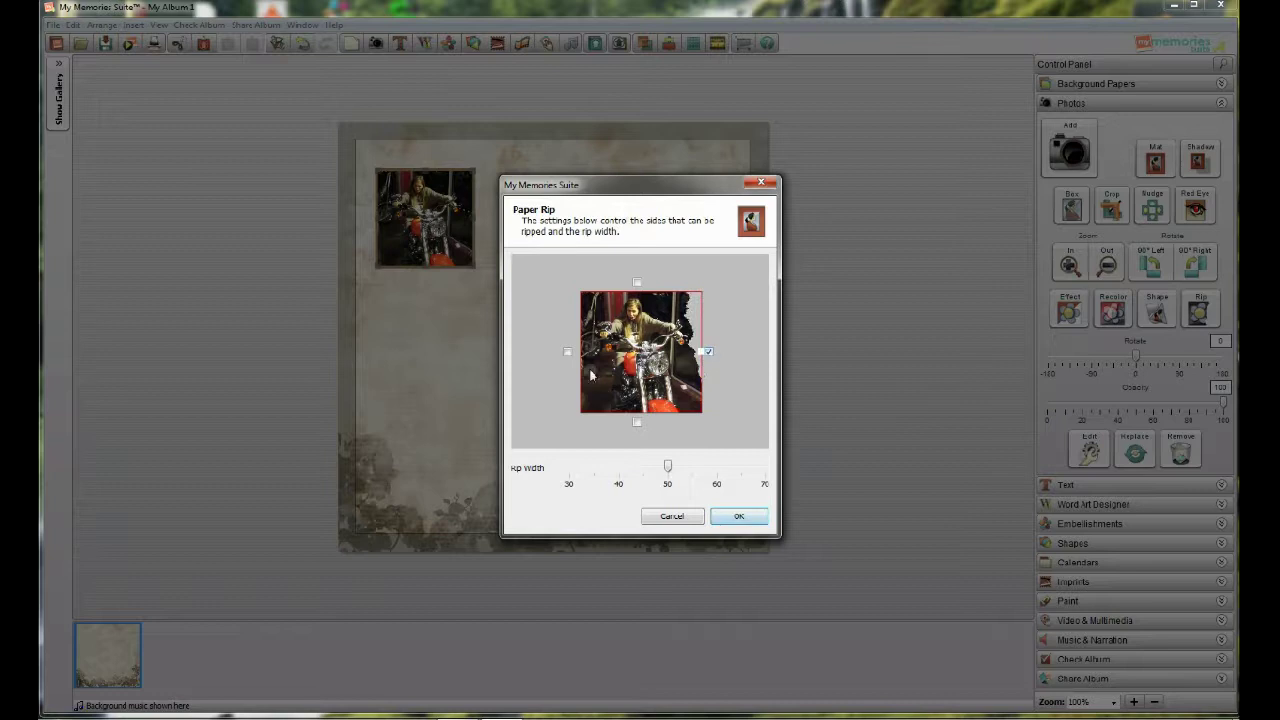
left_click(568, 353)
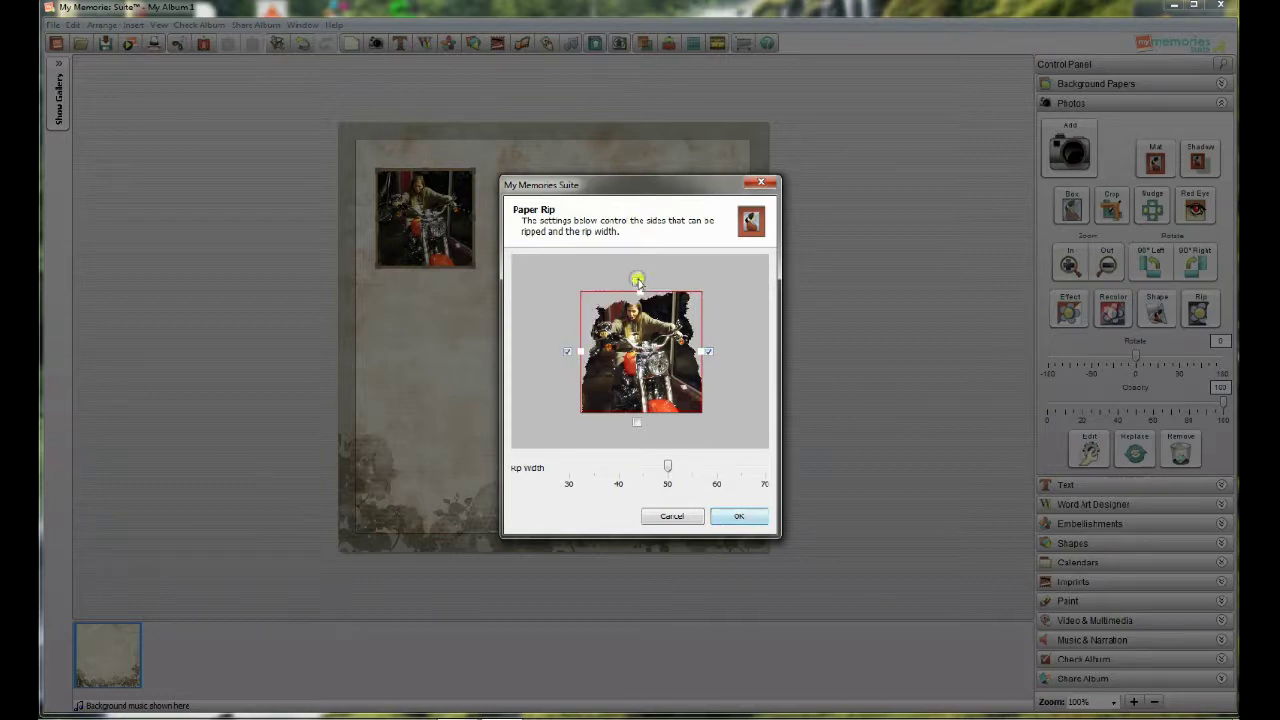
left_click(637, 420)
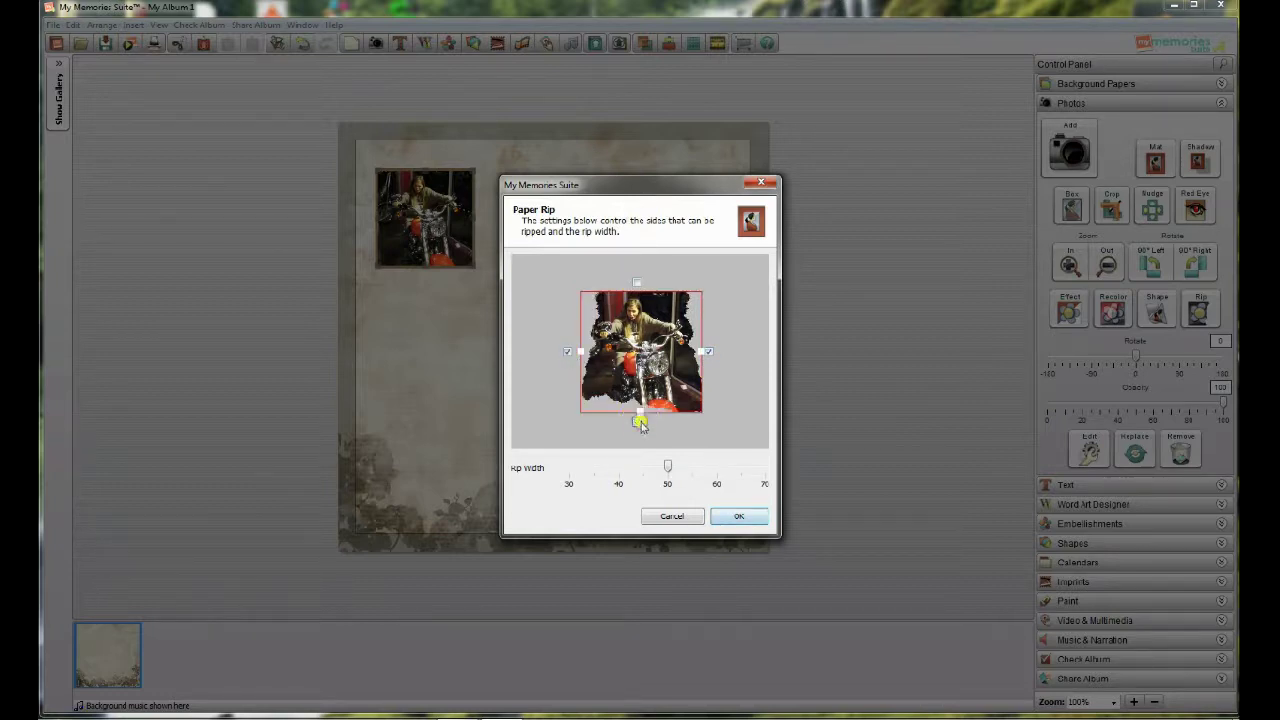
left_click(710, 470)
left_click(727, 471)
left_click(736, 513)
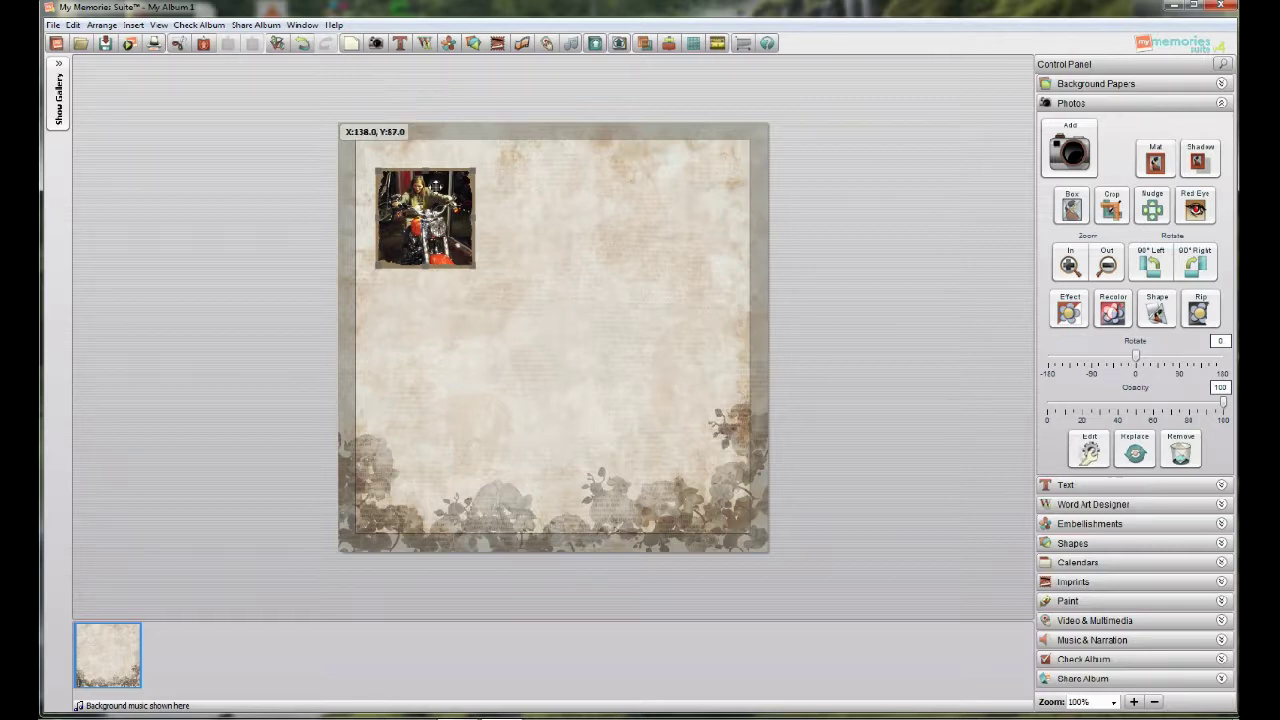
- Give the photo a drop shadow offset X 18 and Y 16, with 25% opacity and Medium blur
left_click(1198, 158)
left_click_drag(731, 363, 749, 379)
left_click(509, 308)
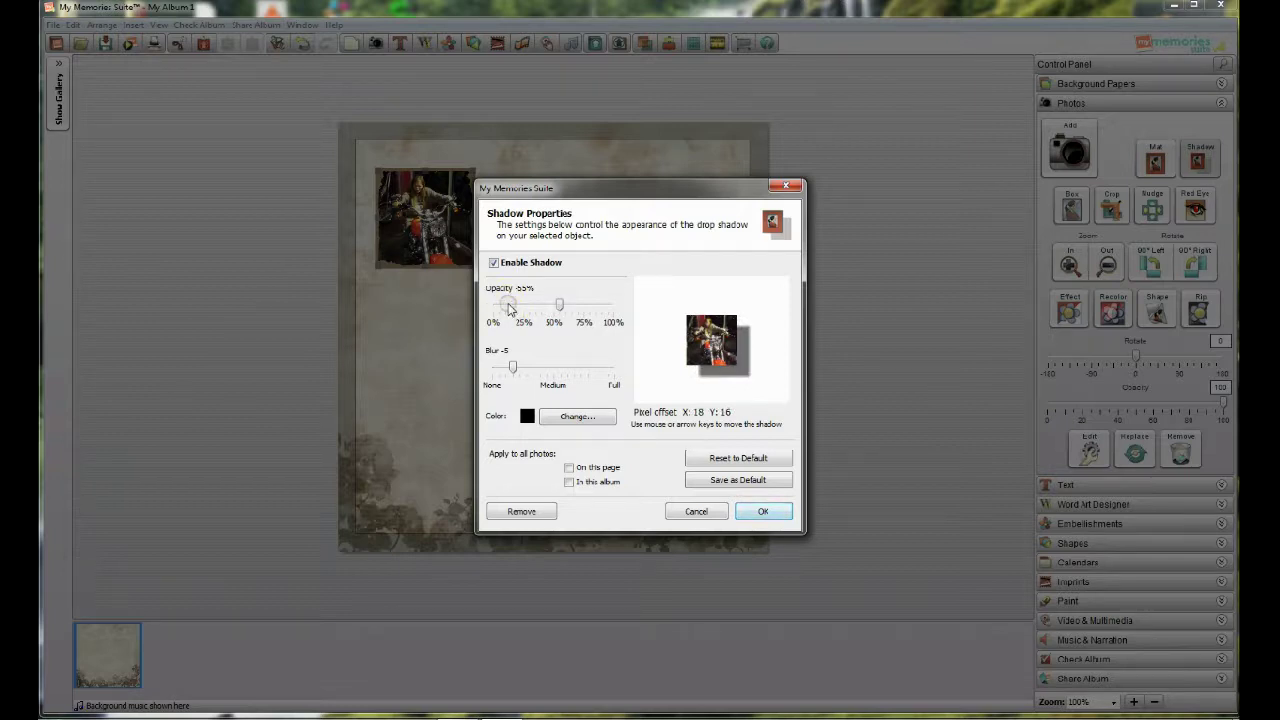
left_click(510, 309)
left_click(511, 310)
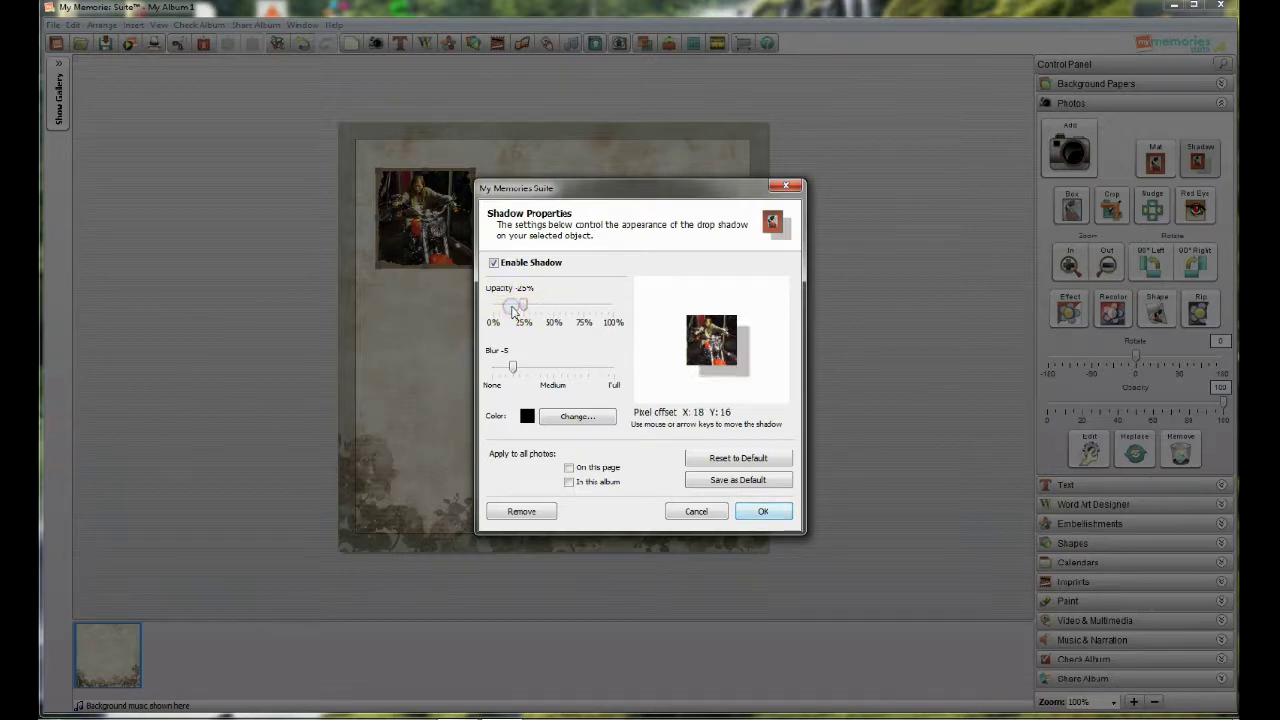
left_click(558, 370)
left_click(580, 372)
left_click(580, 372)
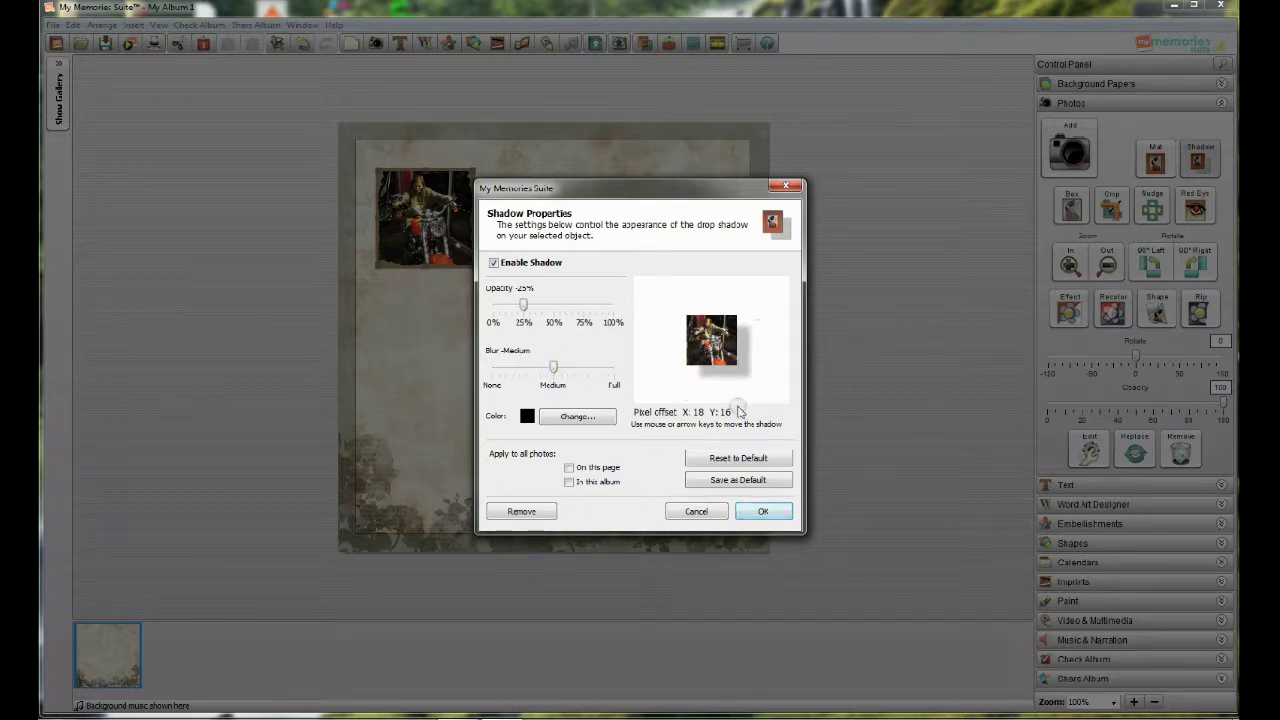
left_click(763, 511)
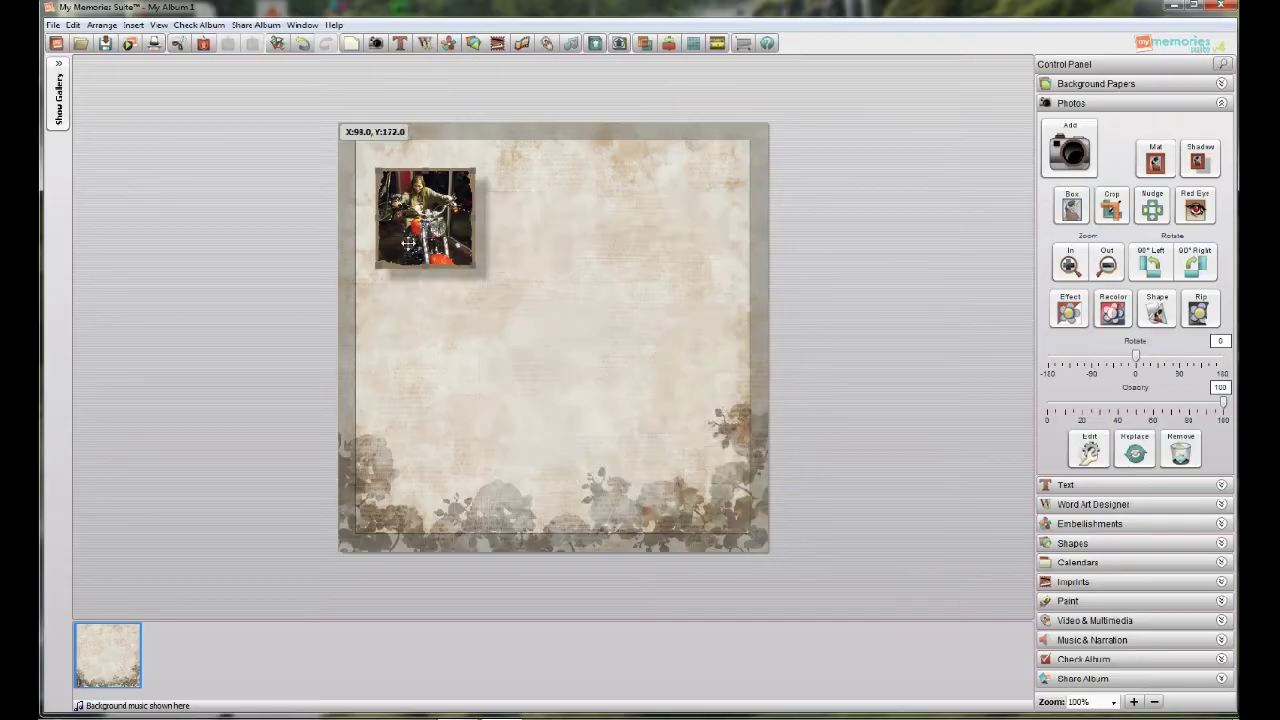
- Move the photo slightly up in the page's upper-left area and close the photo options
mouse_move(409, 241)
left_mouse_down()
mouse_move(462, 301)
mouse_move(432, 232)
left_mouse_up()
left_click(486, 302)
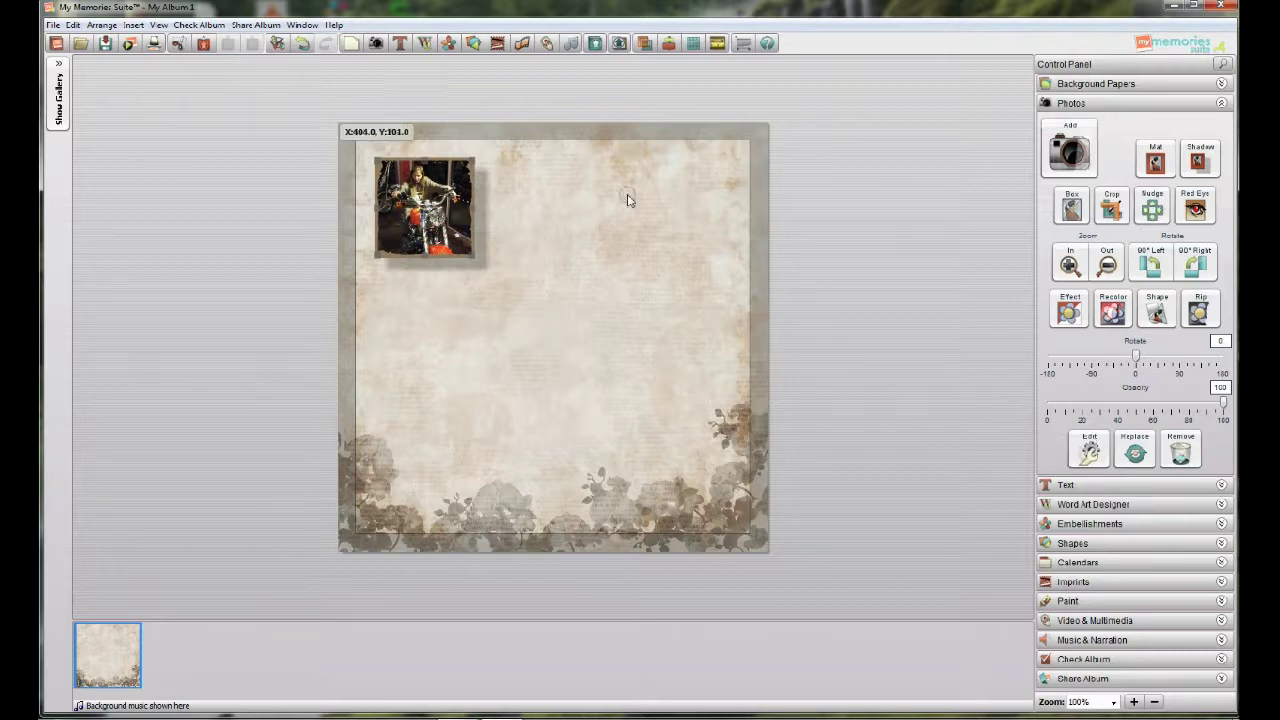
left_click(1221, 103)
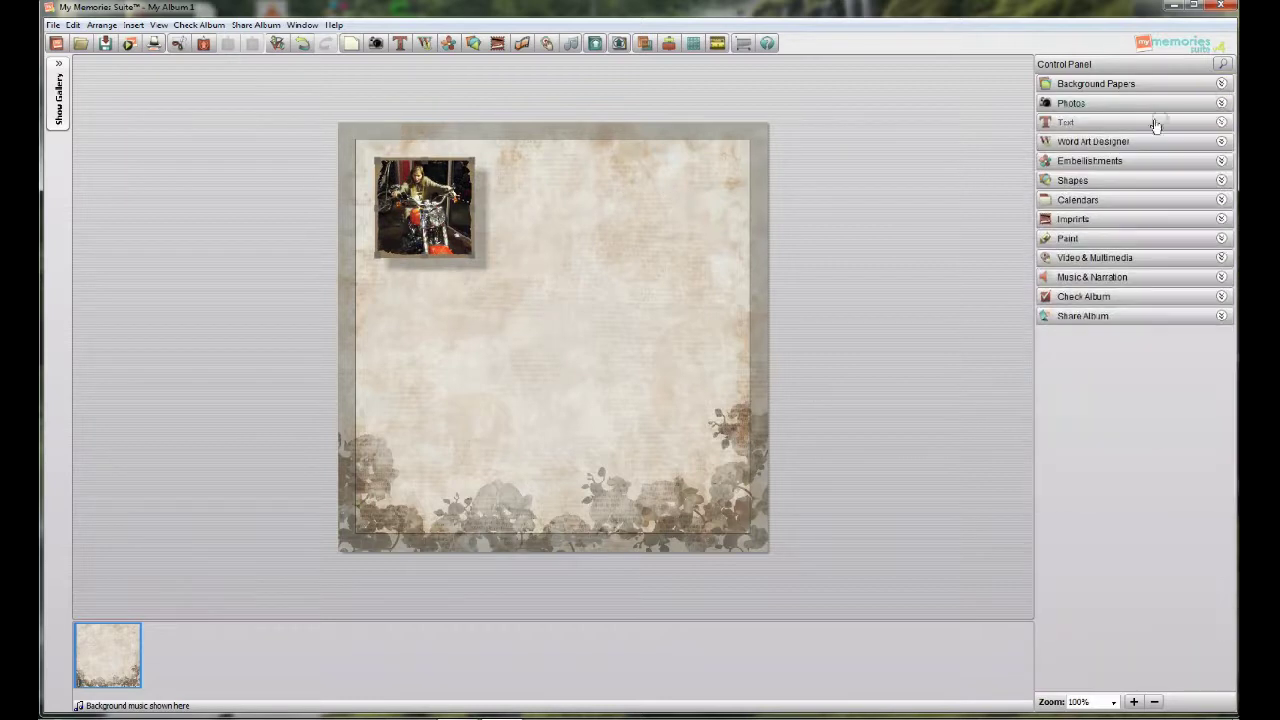
- Add a text box reduced to about 200 by 49 below the photo and enter "Welcome, Bienvenue" in it
left_click(1099, 124)
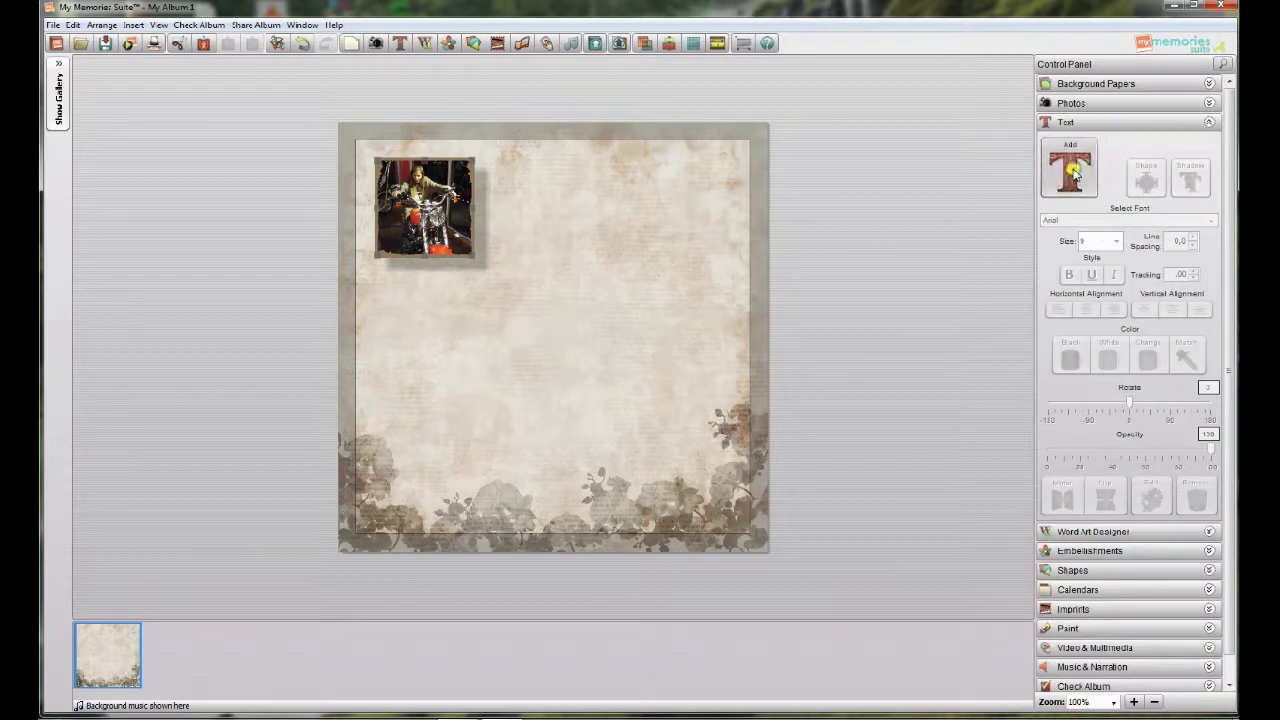
left_click(1072, 172)
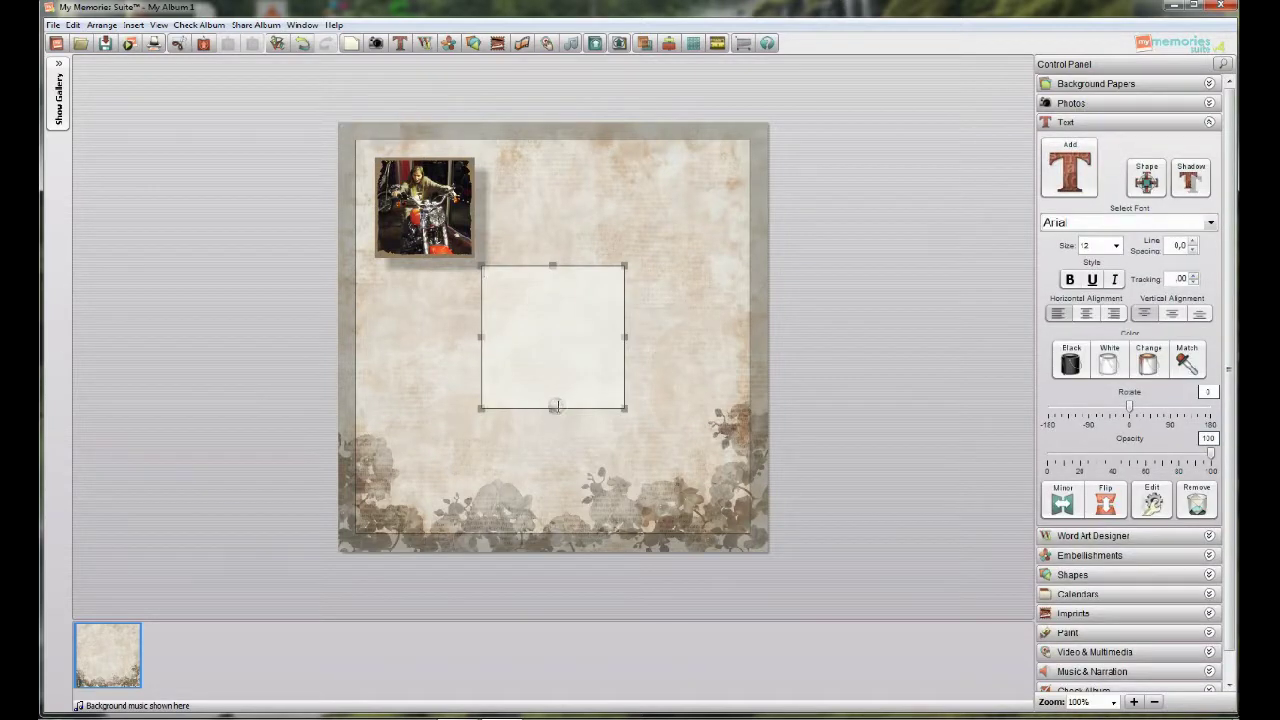
left_click_drag(552, 408, 570, 300)
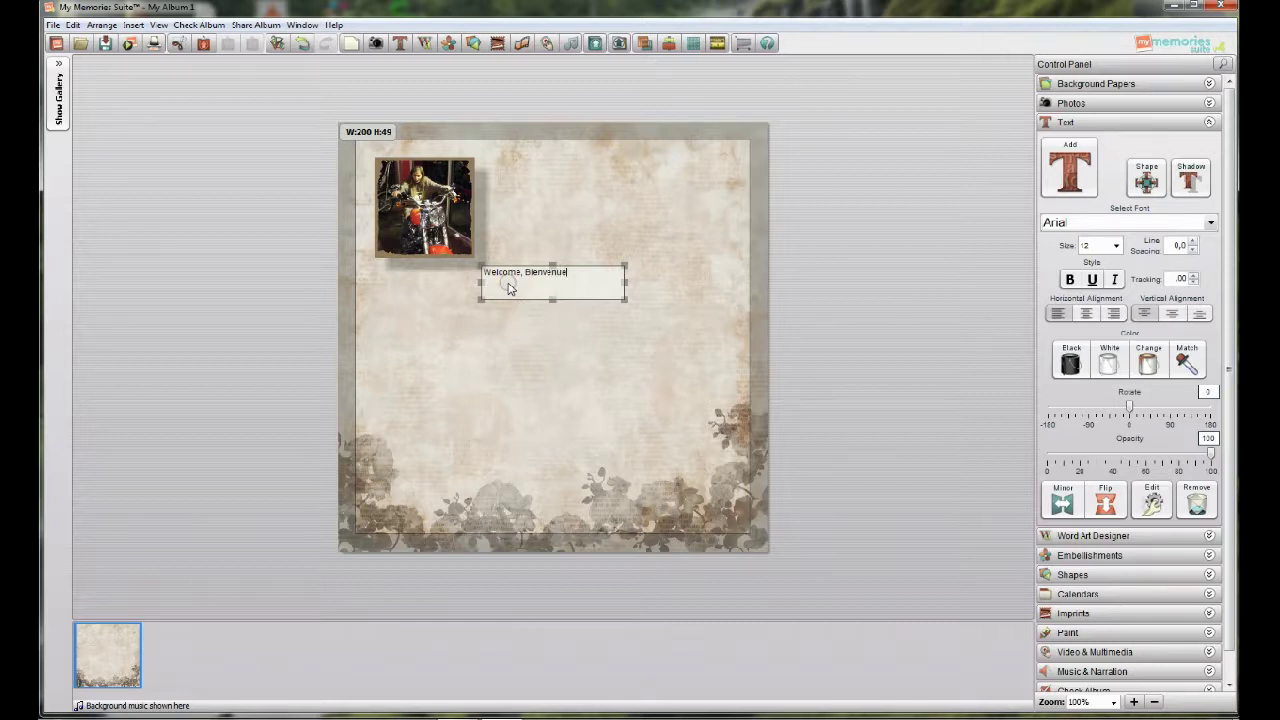
- Set the welcome text's font to Captain Howdy and its size to 18
left_click_drag(572, 272, 434, 278)
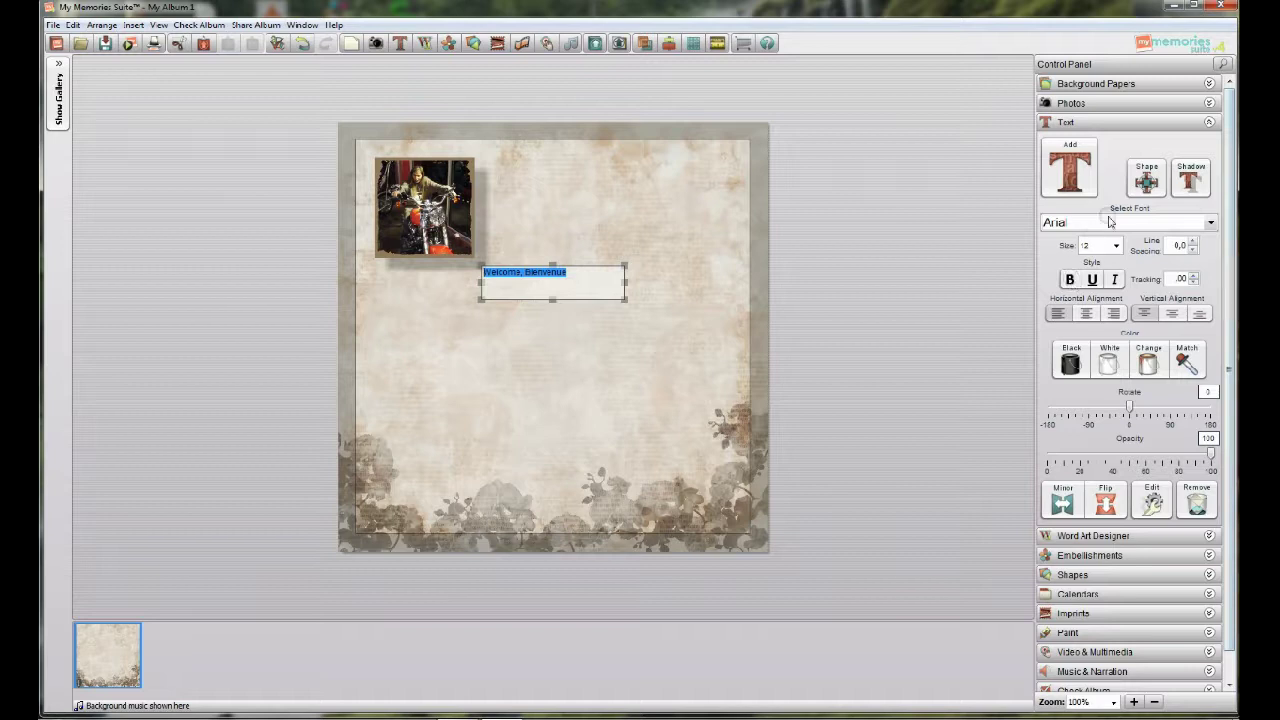
left_click(1211, 222)
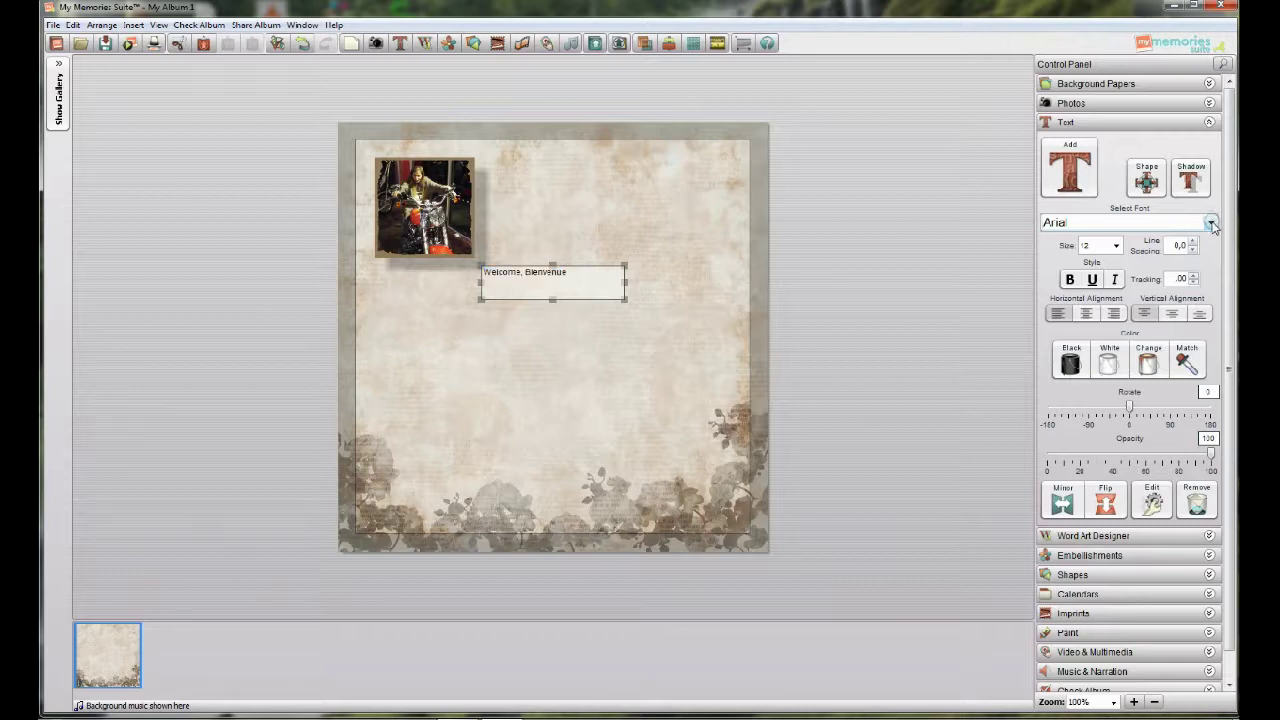
left_click(1211, 222)
left_click(1211, 222)
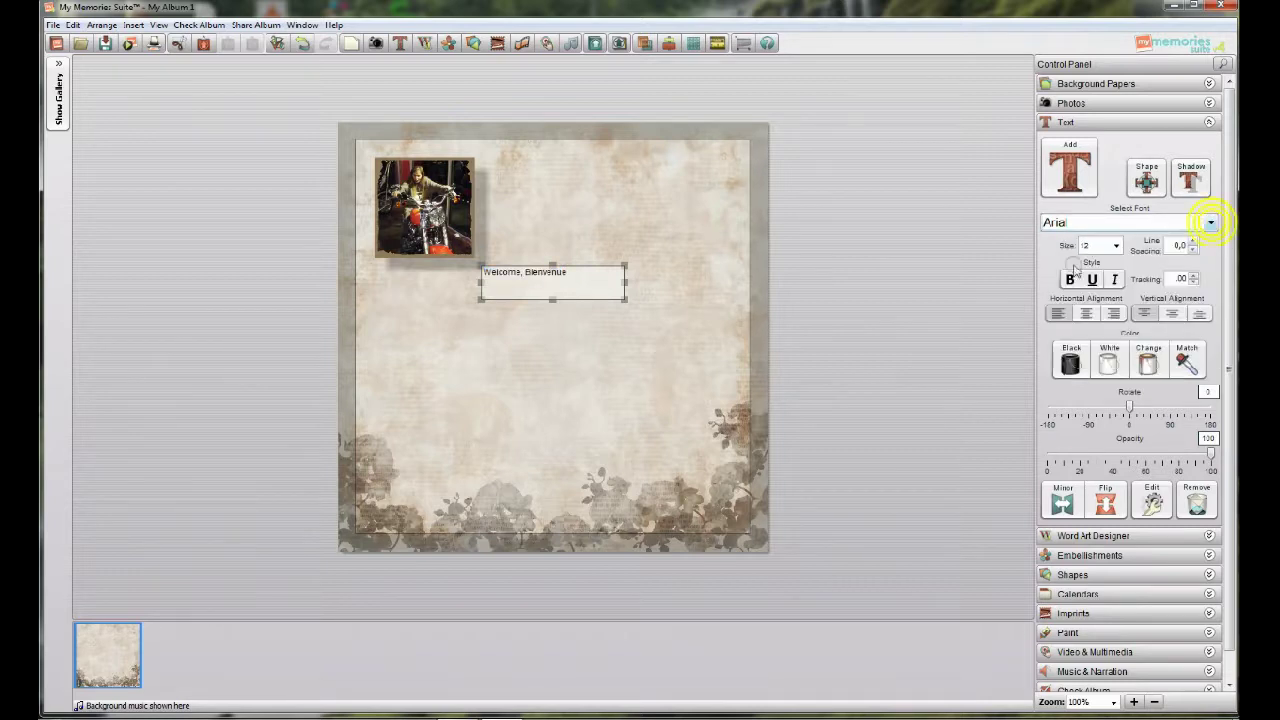
left_click_drag(588, 275, 423, 277)
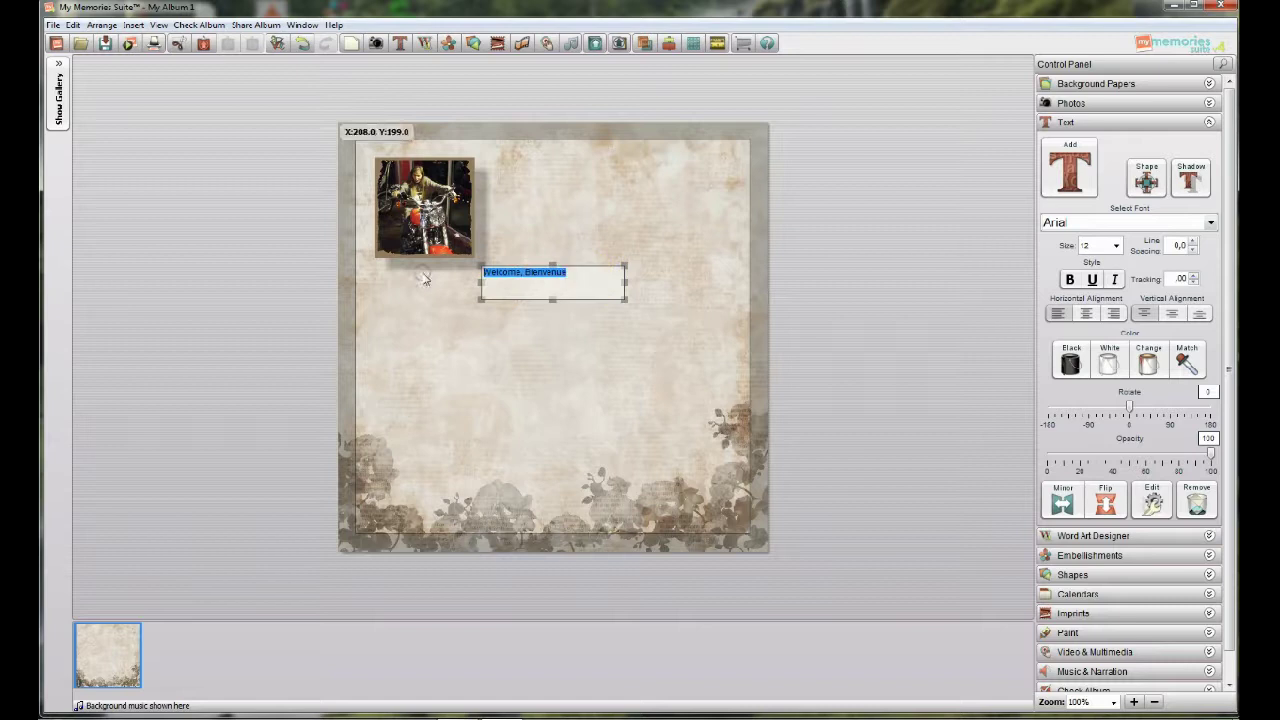
left_click(1209, 225)
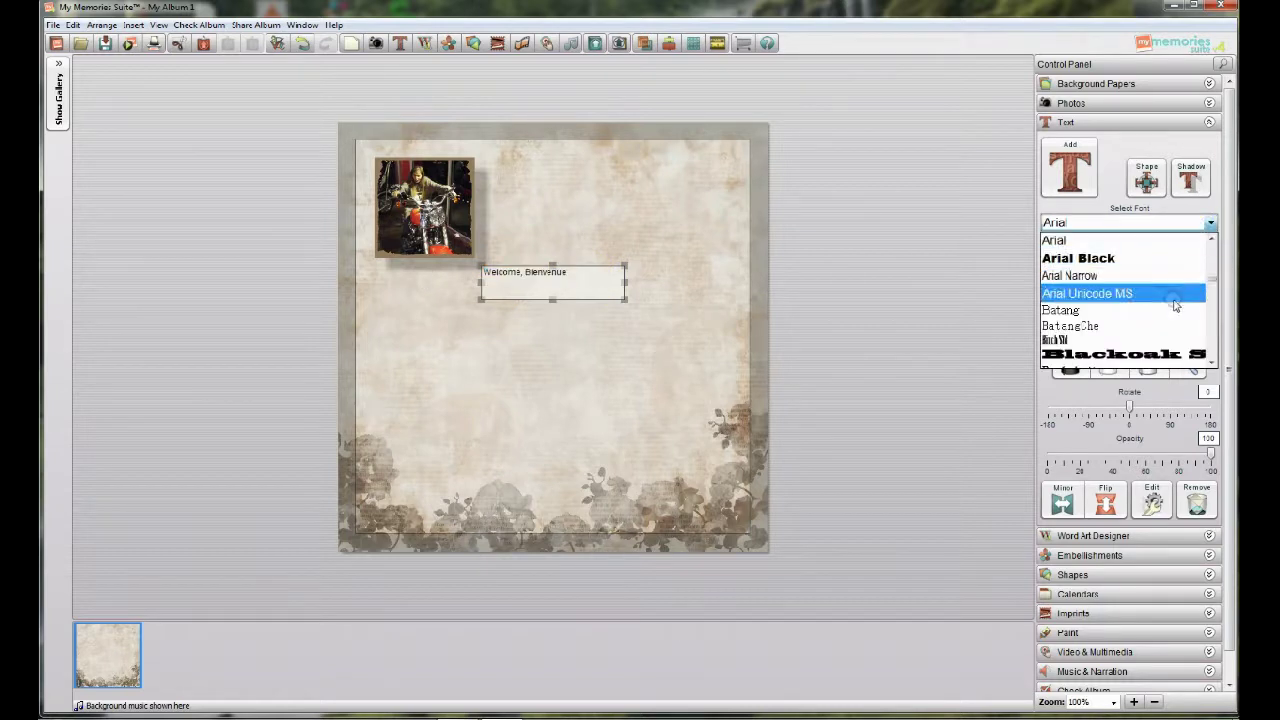
scroll(1175, 305, "down", 2)
scroll(1175, 305, "down", 4)
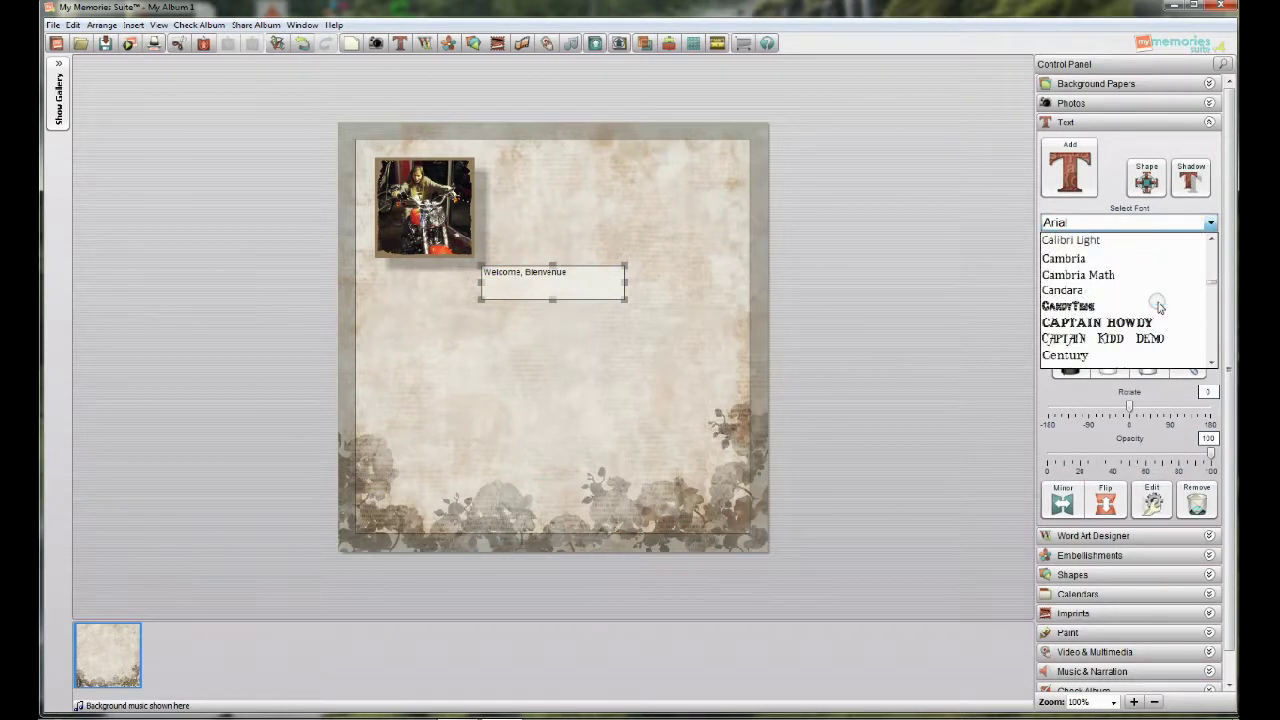
left_click(1145, 316)
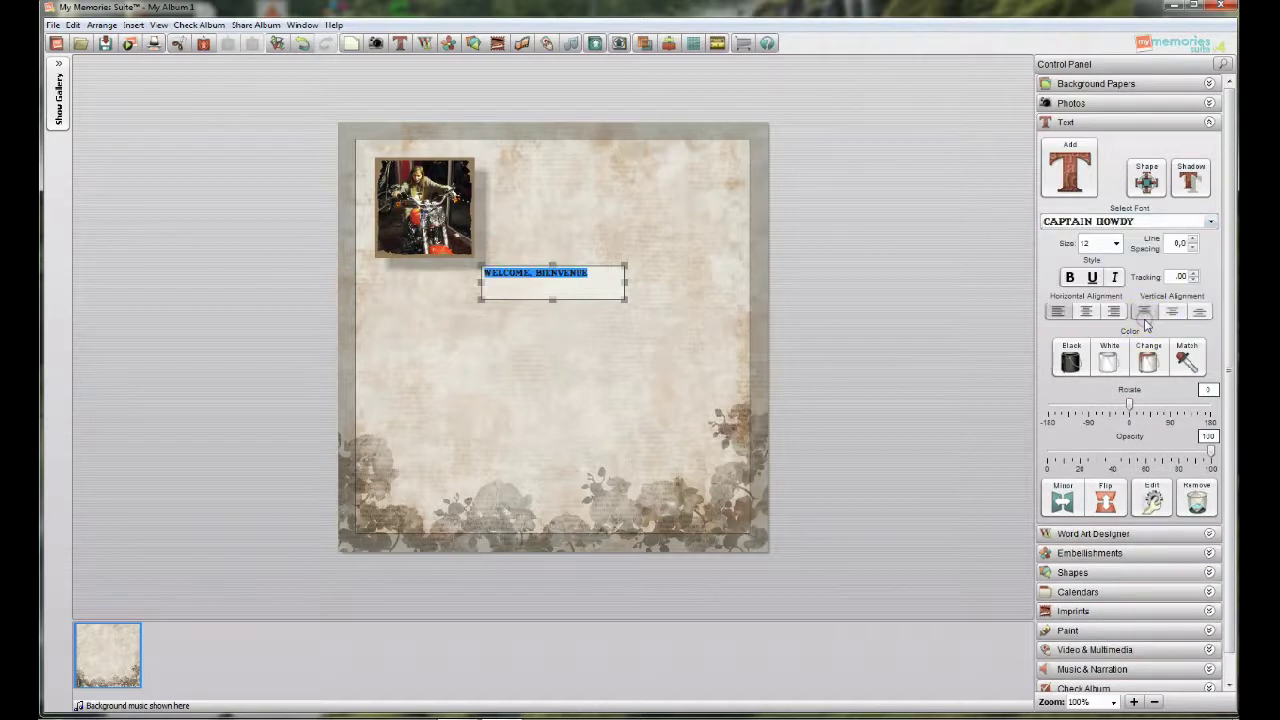
left_click(1116, 243)
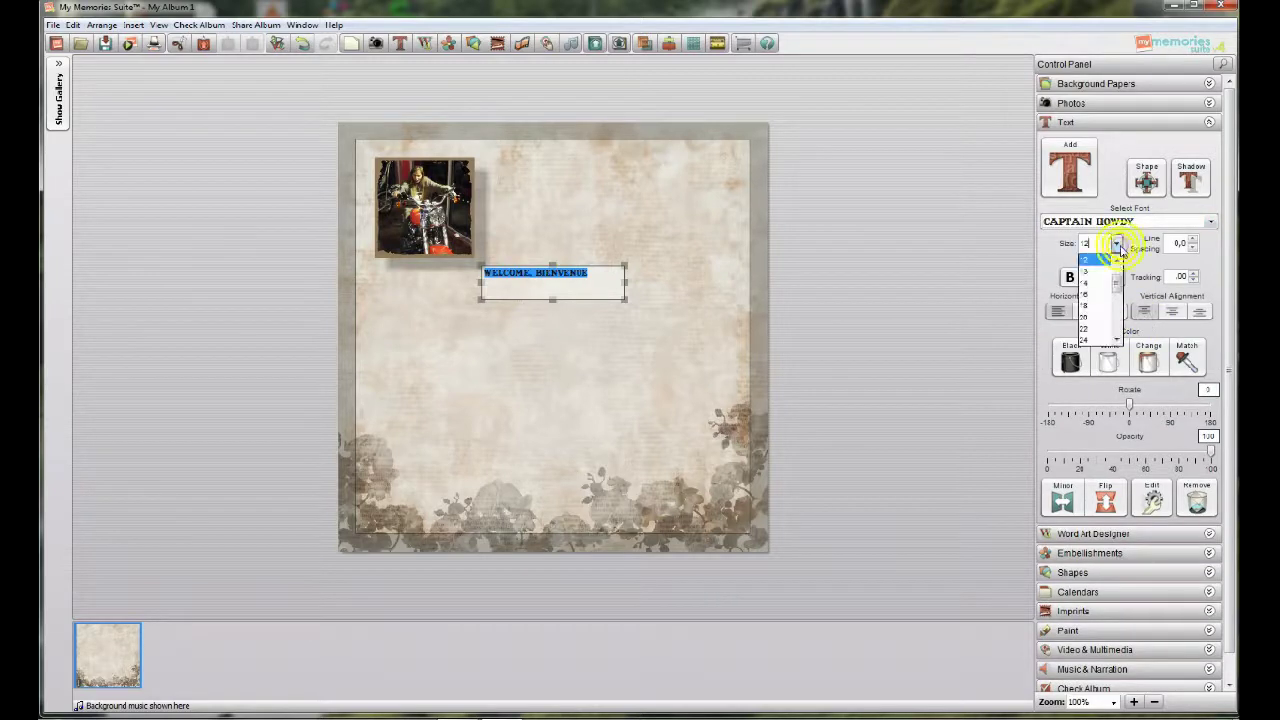
left_click(1105, 306)
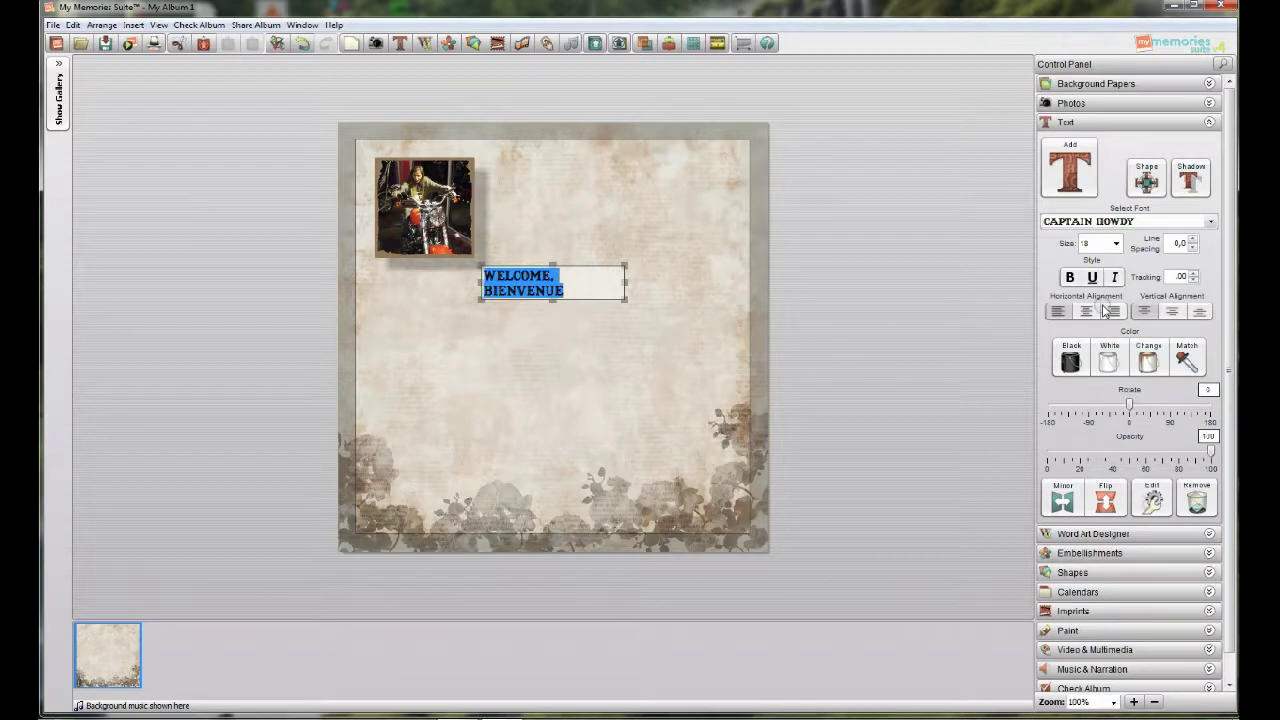
- Adjust the welcome text's line spacing down and up, leaving it at 0,1
left_click(1193, 247)
left_click(1193, 247)
left_click(1193, 247)
left_click(1192, 240)
left_click(1192, 240)
left_click(1192, 240)
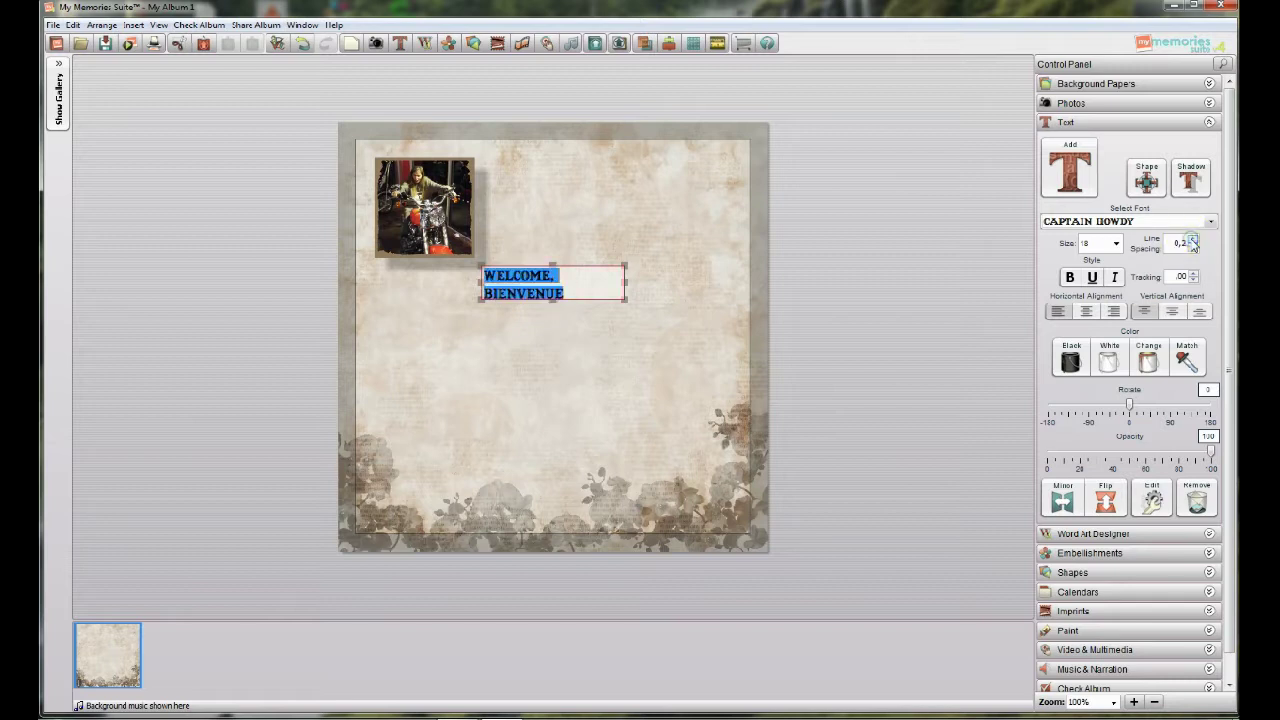
left_click(1193, 247)
- Try wider tracking for the welcome text, including a value of .55, reselecting the text between attempts
left_click(1193, 273)
left_click(1193, 273)
left_click(1193, 273)
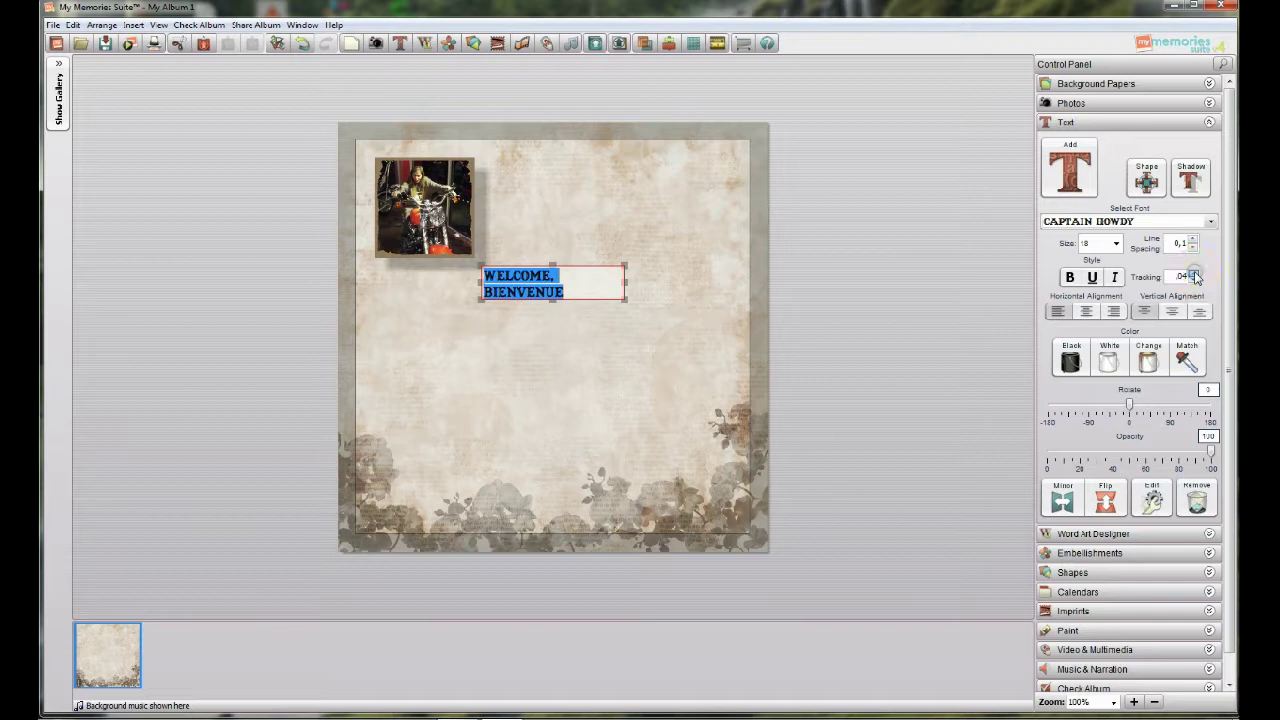
left_click(1193, 273)
left_click(1193, 273)
left_click(1193, 273)
left_click(1195, 276)
left_click(1178, 279)
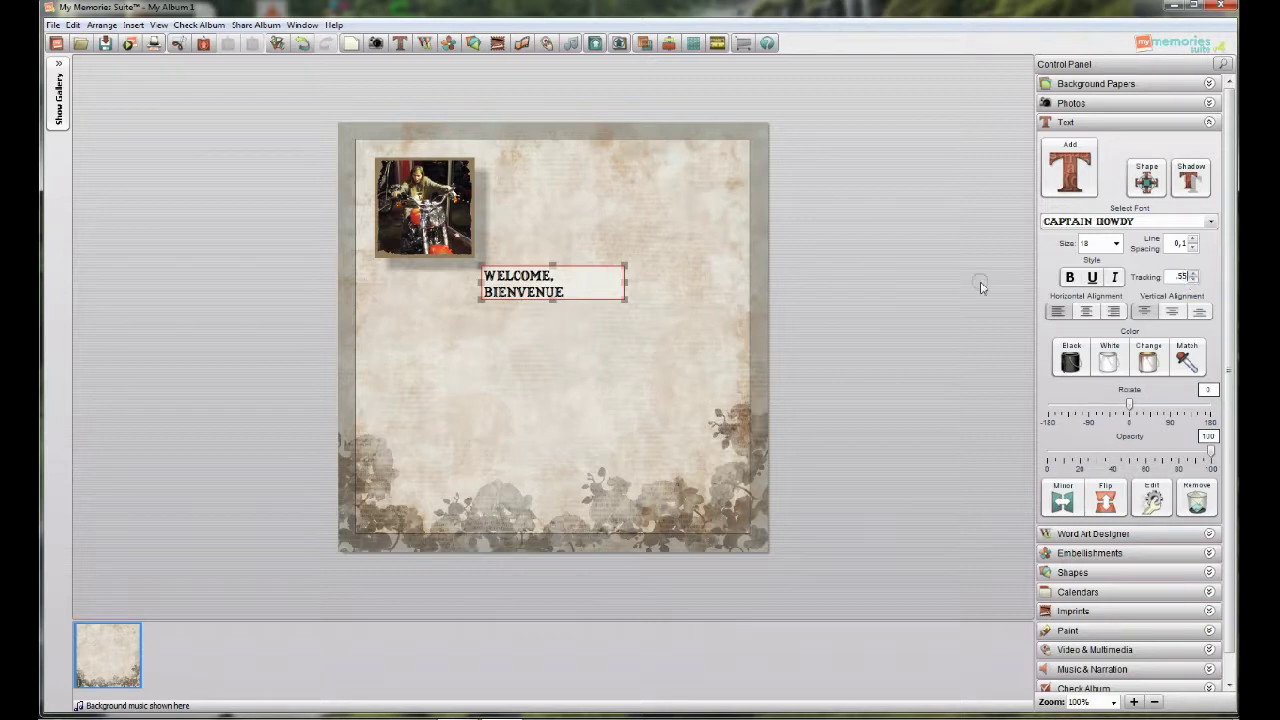
left_click_drag(570, 291, 478, 272)
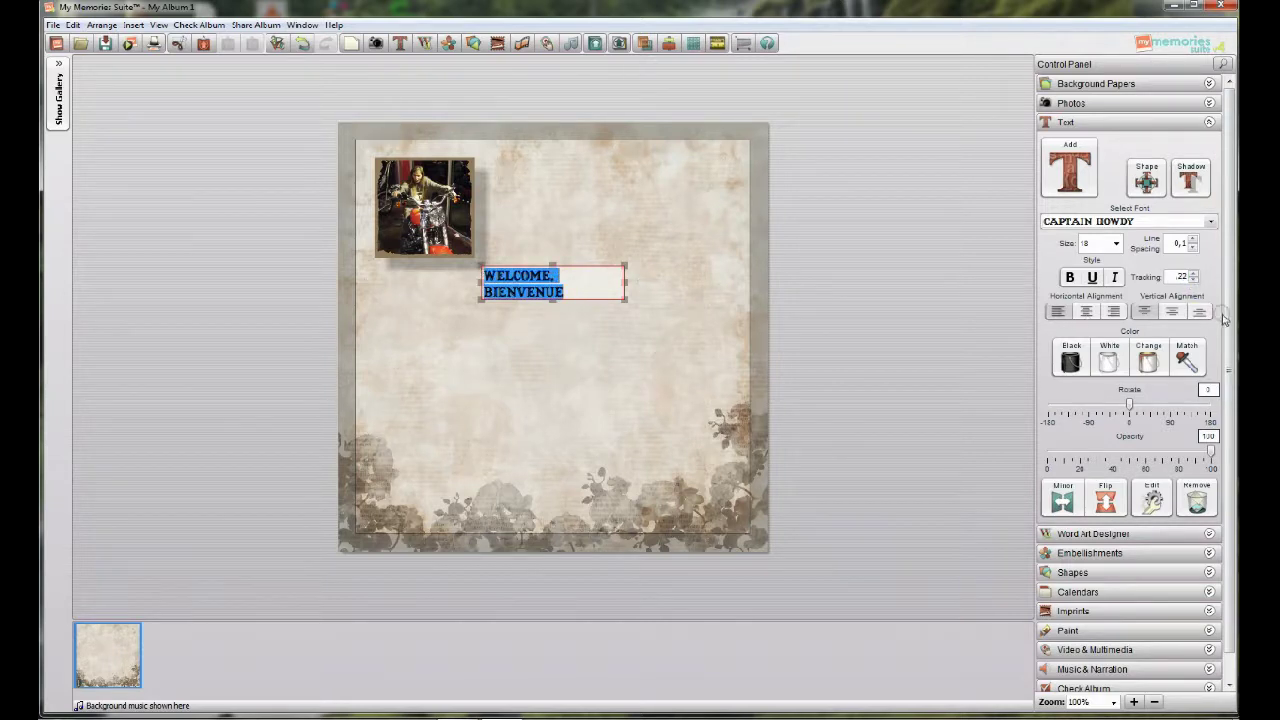
left_click(1182, 277)
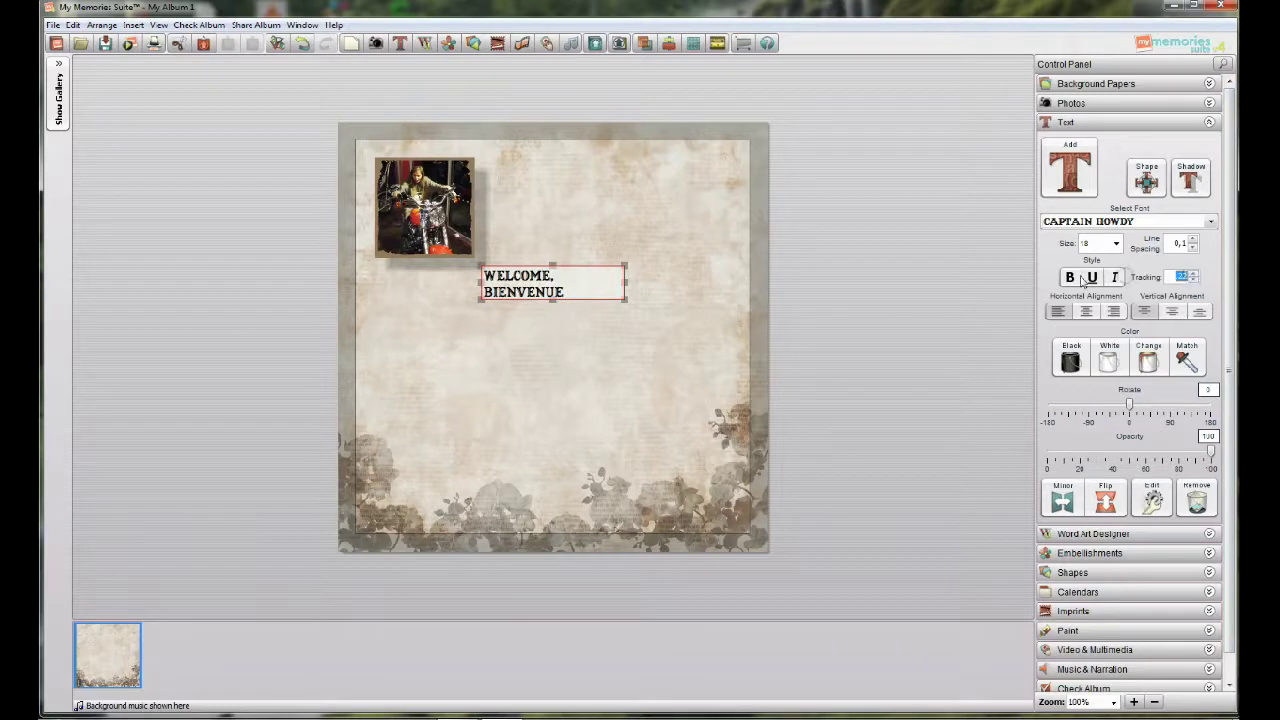
left_click_drag(484, 276, 590, 291)
left_click(1181, 277)
left_click_drag(563, 292, 449, 277)
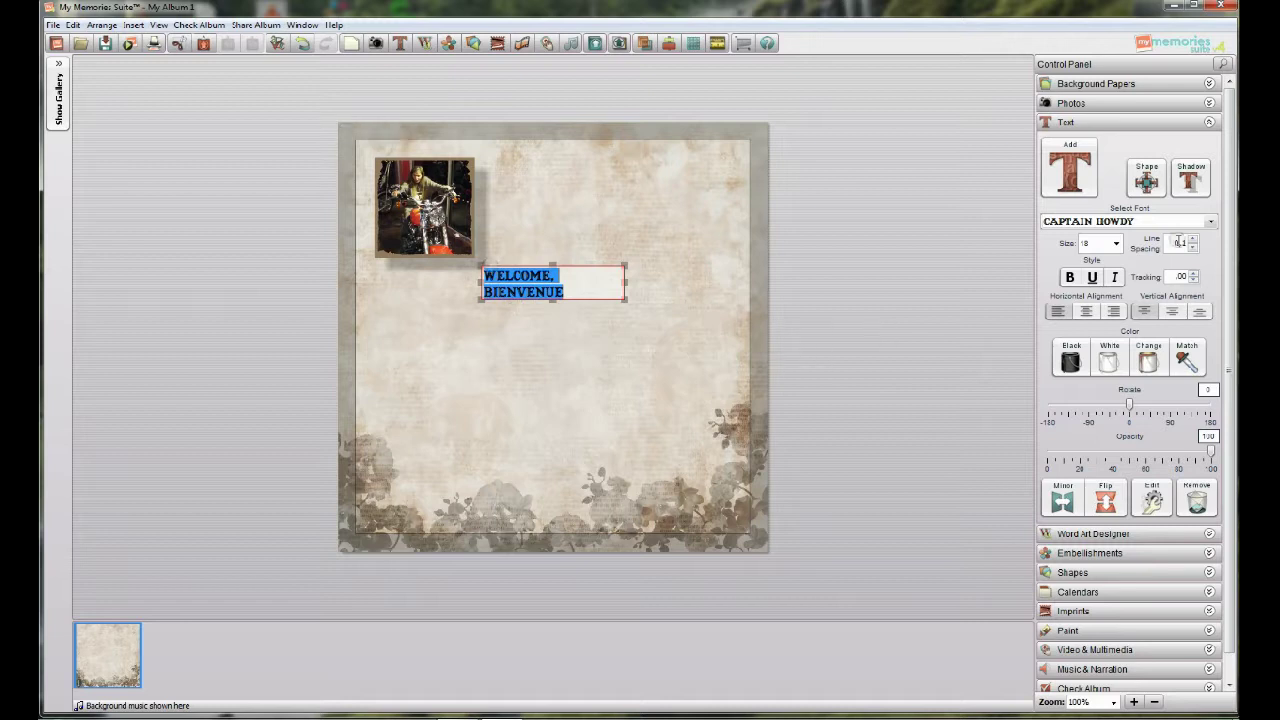
- Try raising the welcome text's tracking in small increments to .29
left_click(1197, 276)
left_click(1198, 276)
left_click(1197, 274)
left_click(1197, 274)
left_click(1197, 274)
left_click(1197, 274)
left_click(1197, 274)
left_click(1197, 274)
left_click(1197, 274)
left_click(1197, 274)
- Center the welcome text horizontally and vertically in its text box
left_click(1087, 312)
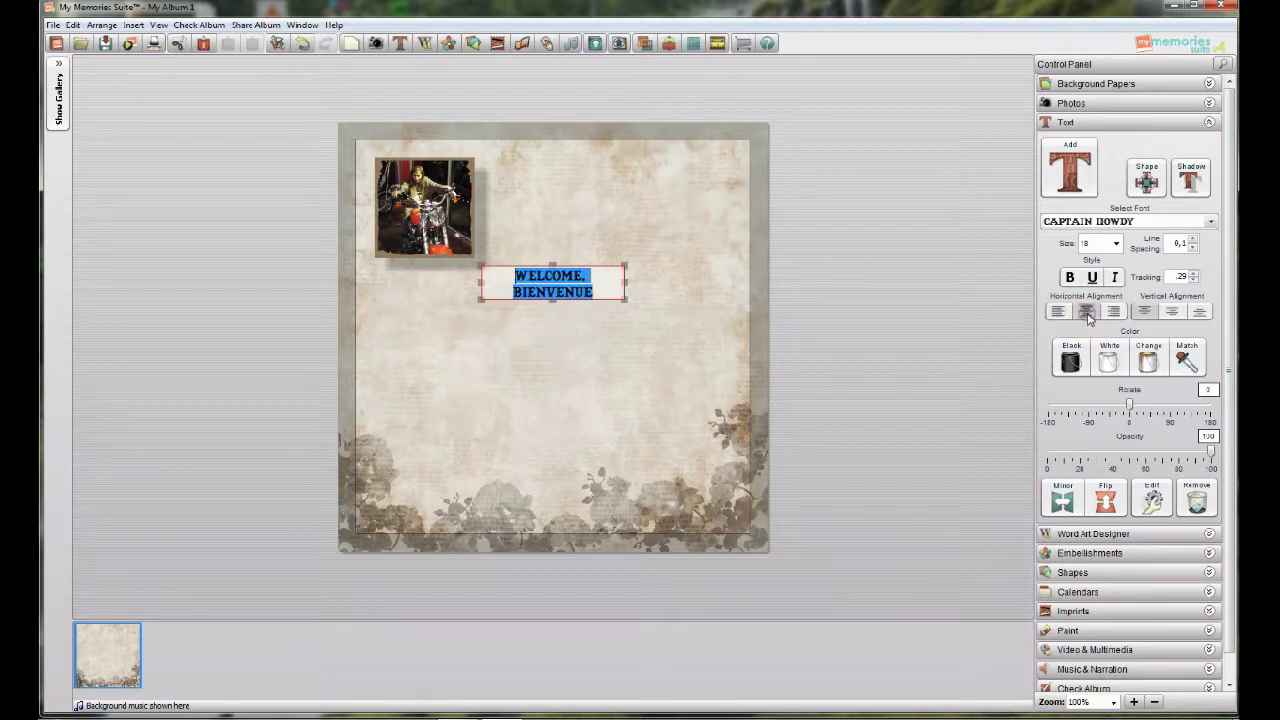
left_click(1172, 311)
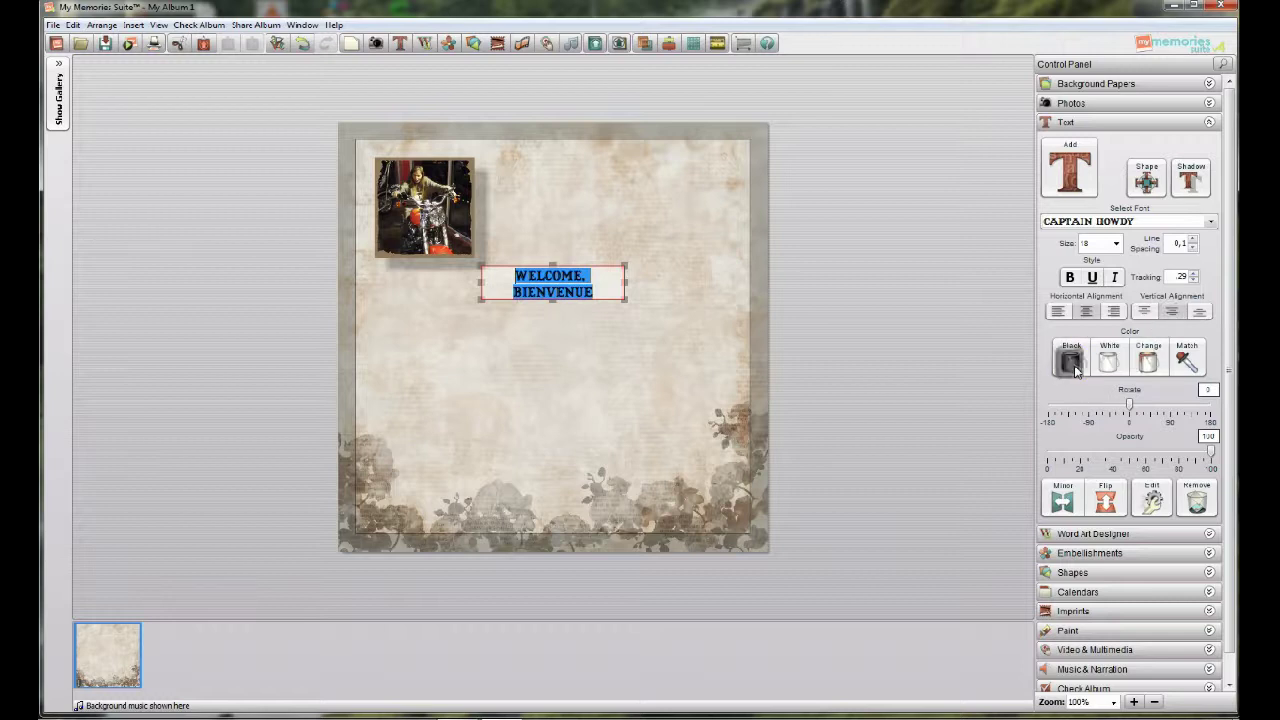
- Try white and the light blue favorite as the welcome text's color, and return the text to black
left_click(1110, 364)
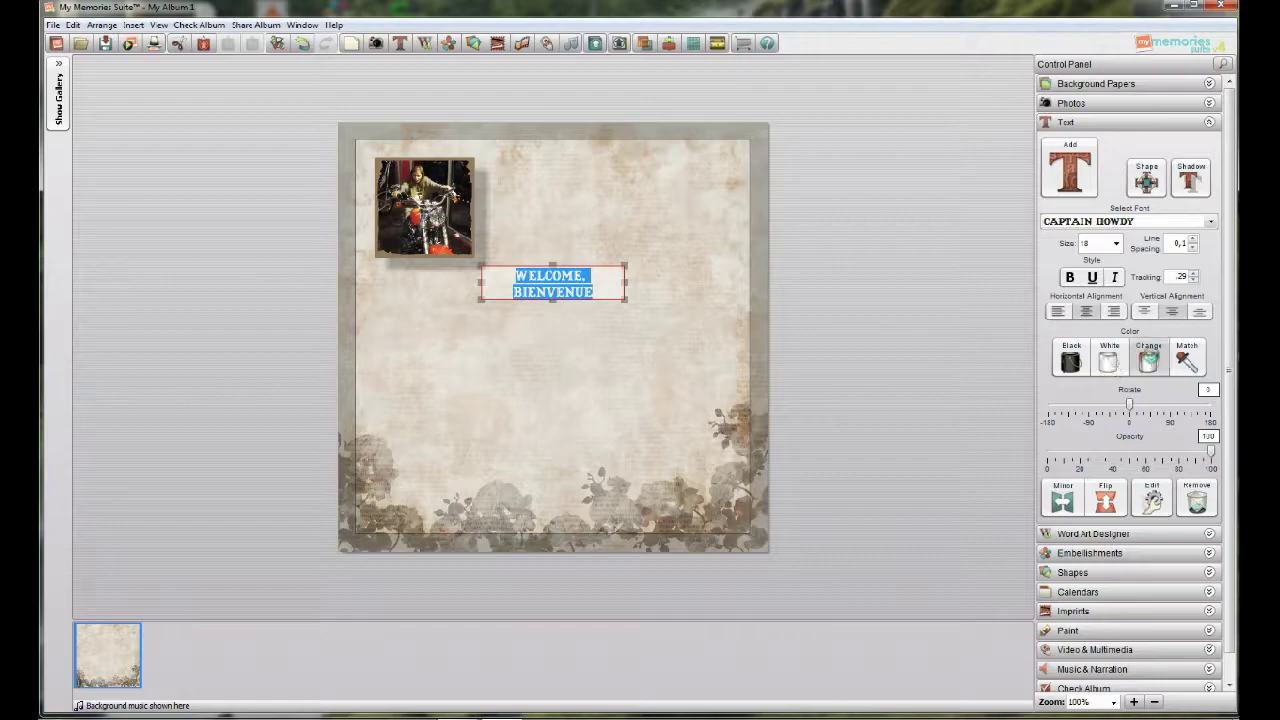
left_click(1150, 362)
left_click(644, 237)
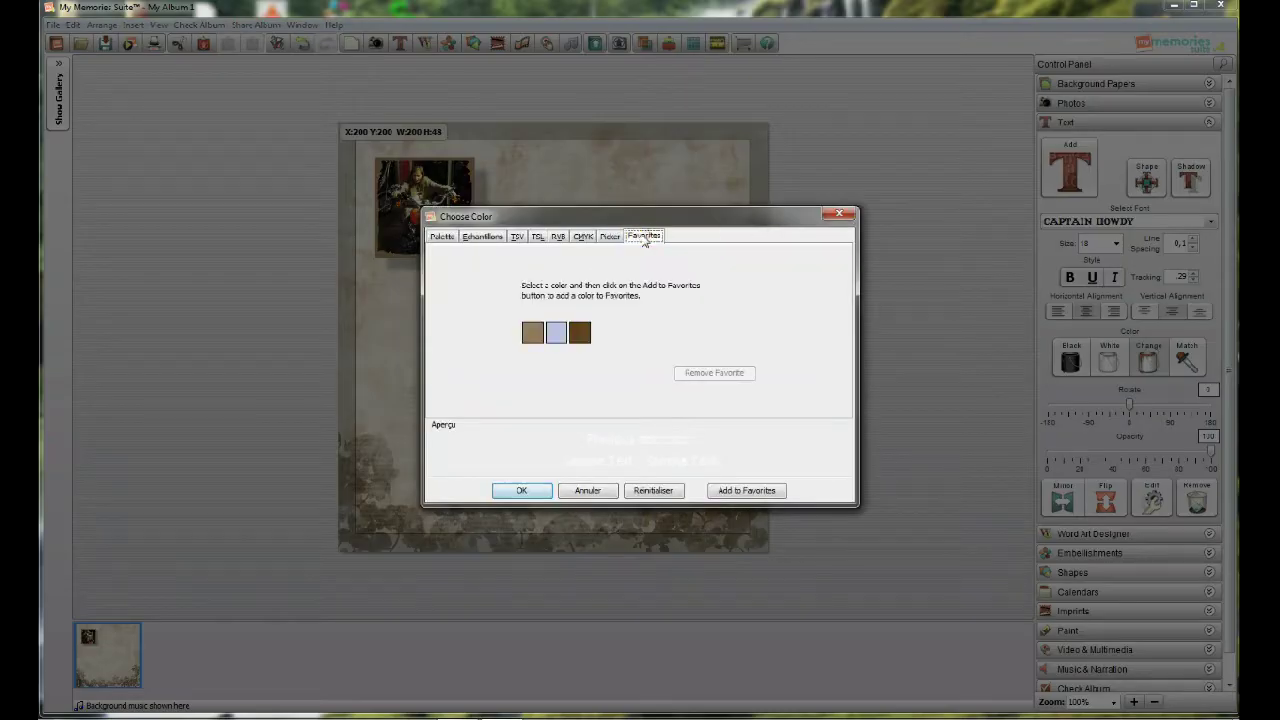
left_click(559, 334)
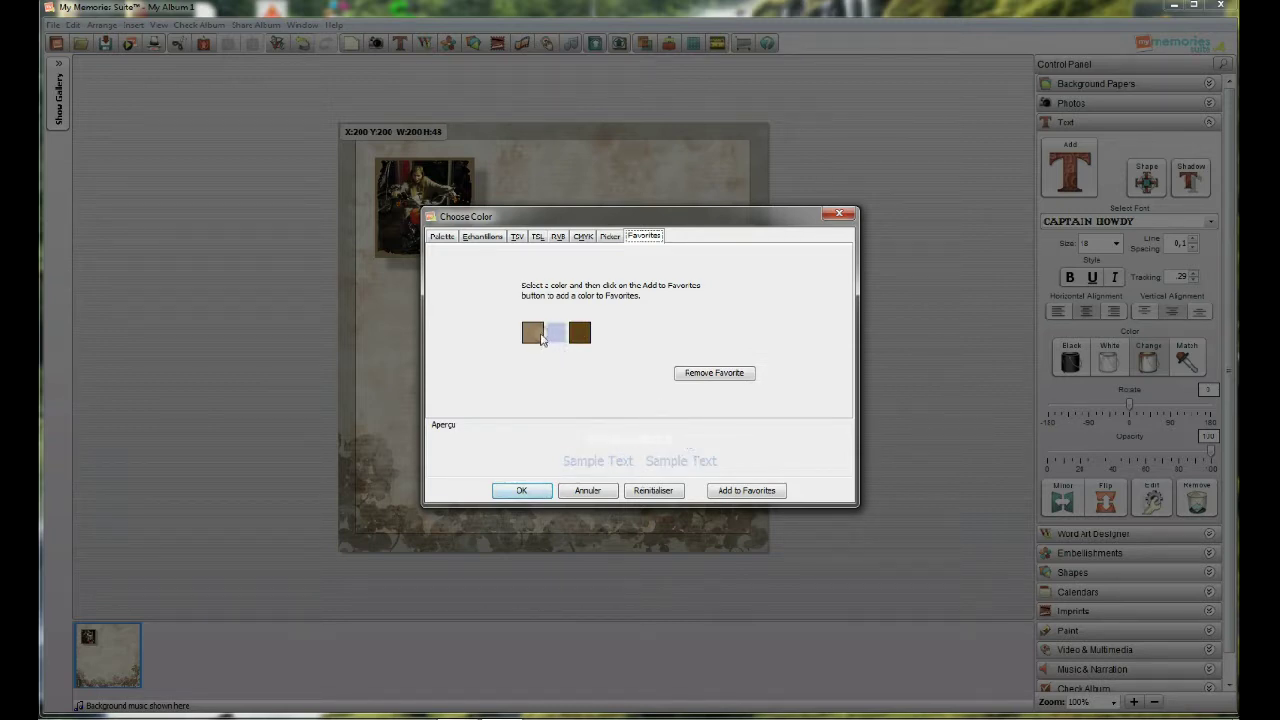
left_click(587, 490)
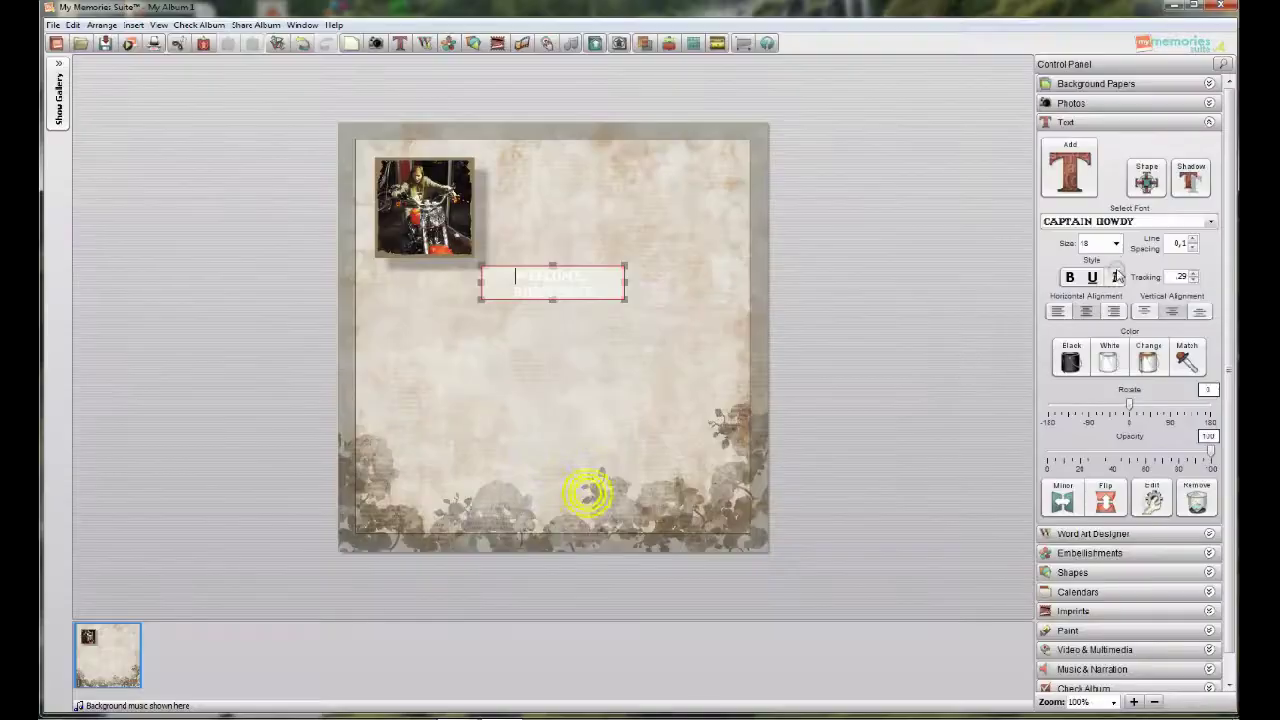
left_click_drag(514, 275, 617, 289)
left_click(1070, 362)
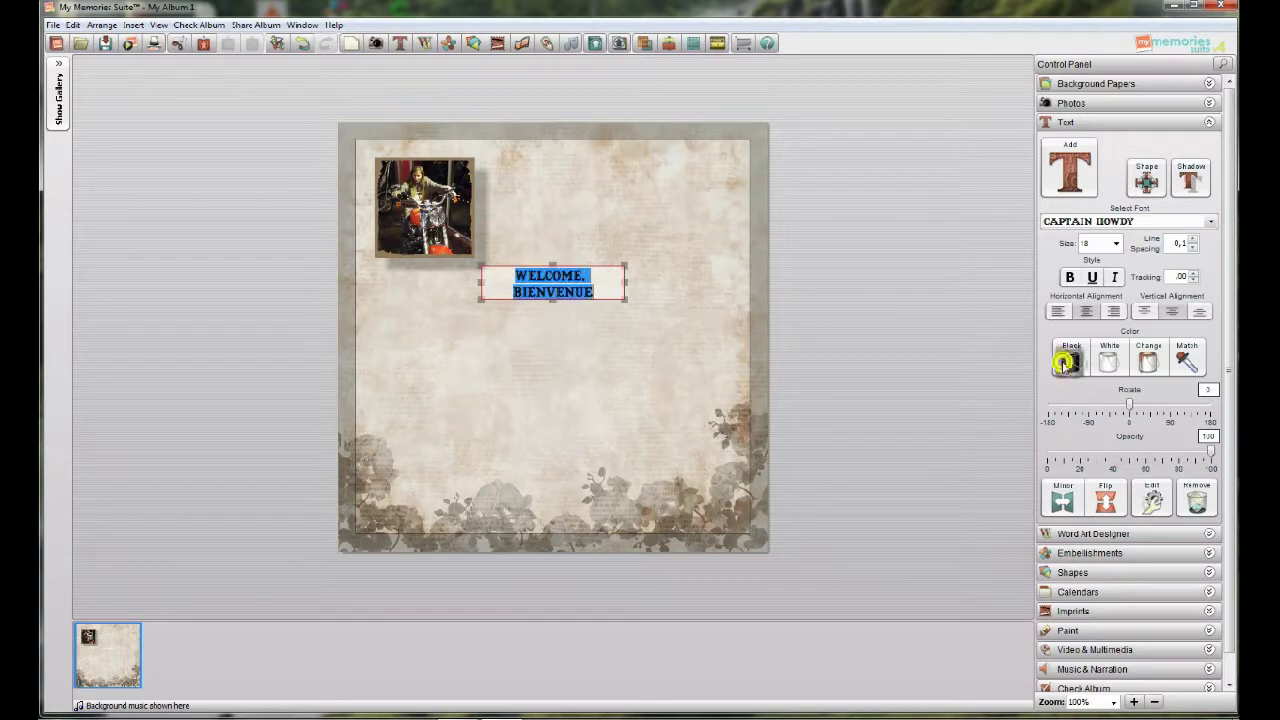
- Recolor the welcome text with the dark brown color from the saved favorites
left_click(1148, 362)
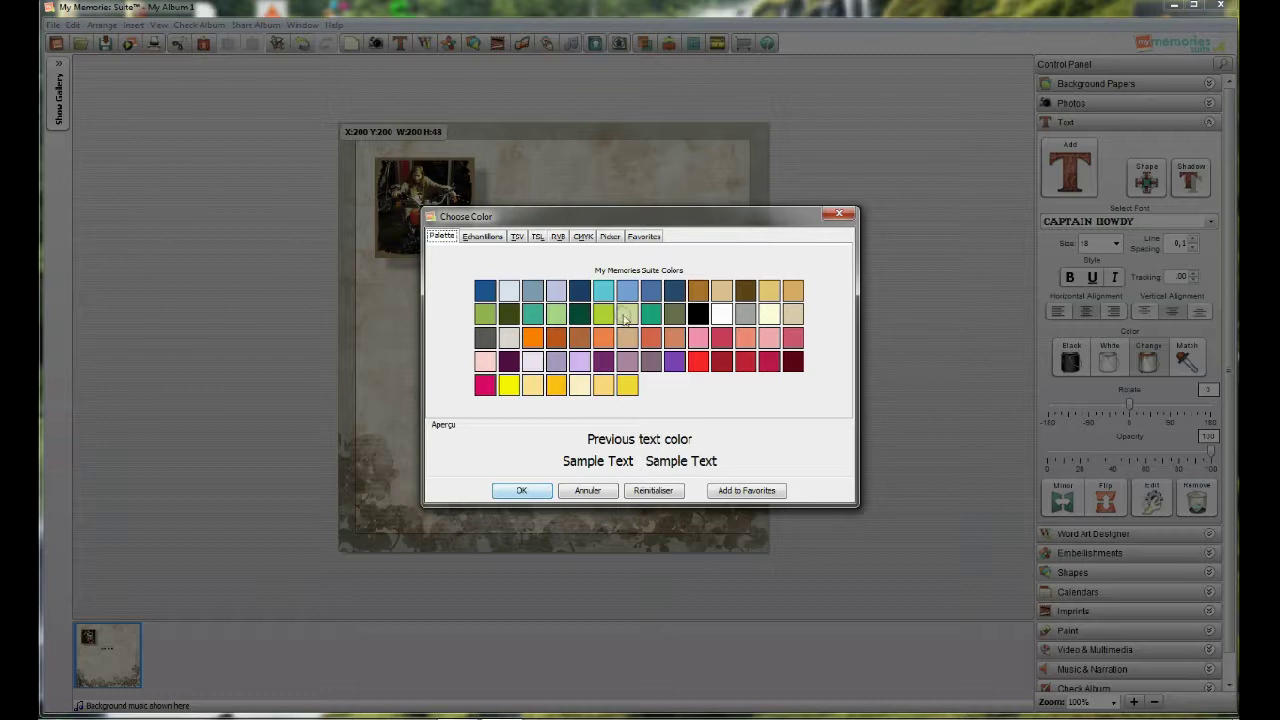
left_click(626, 290)
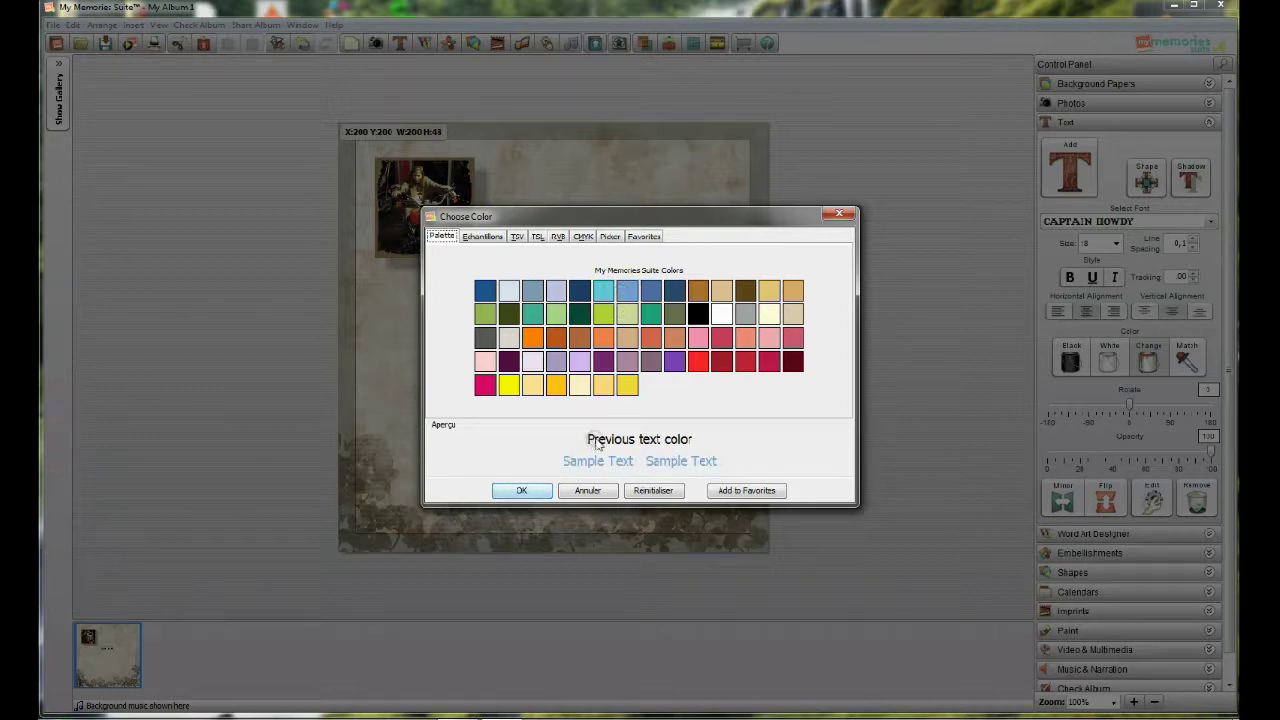
left_click(643, 236)
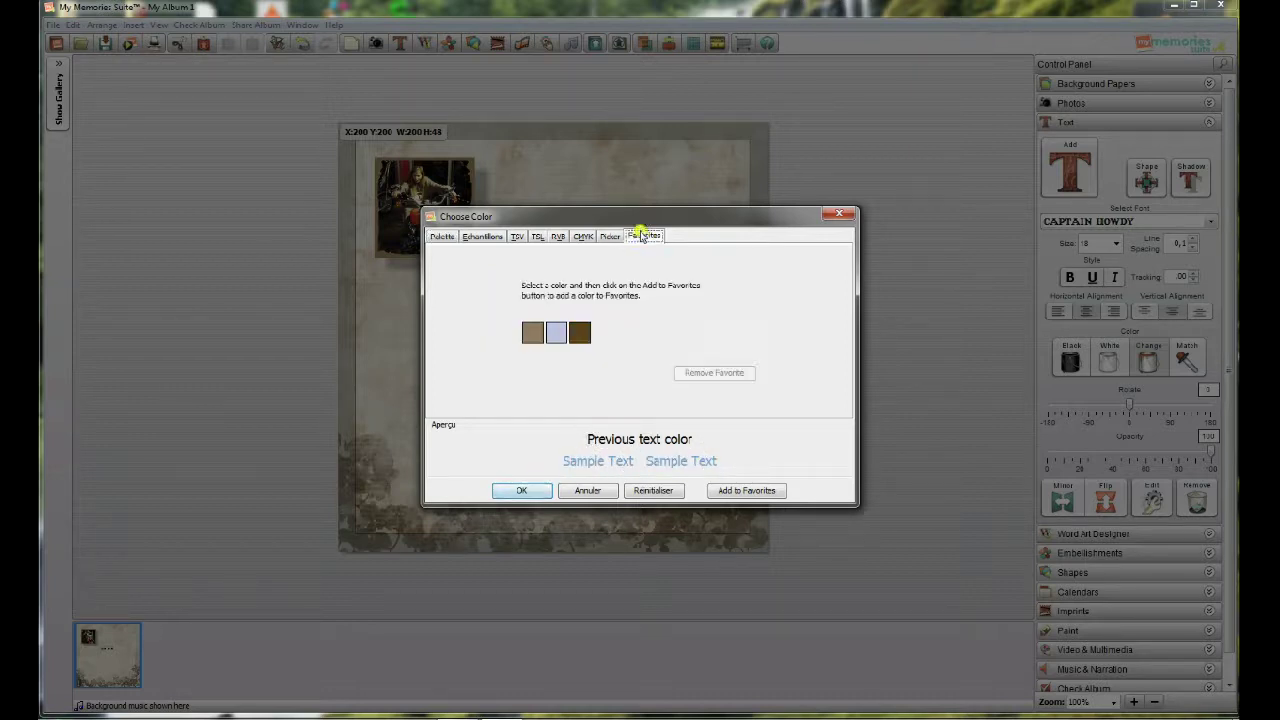
left_click(581, 338)
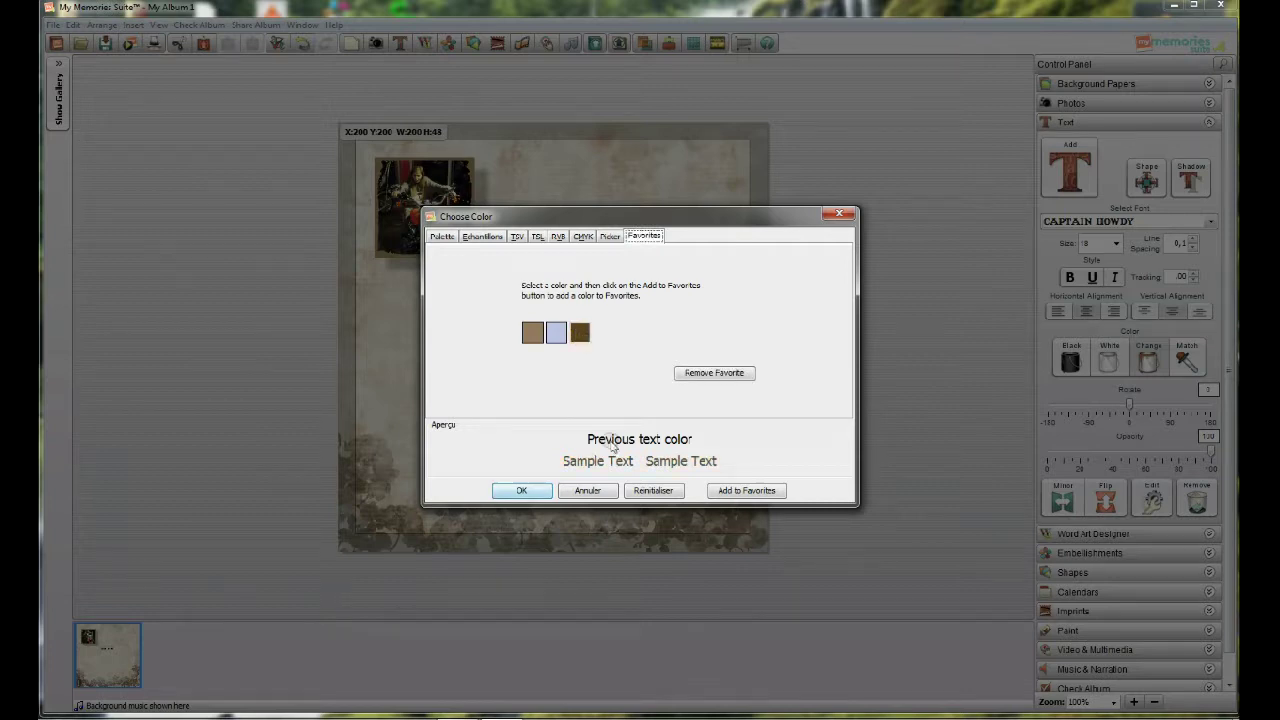
left_click(524, 491)
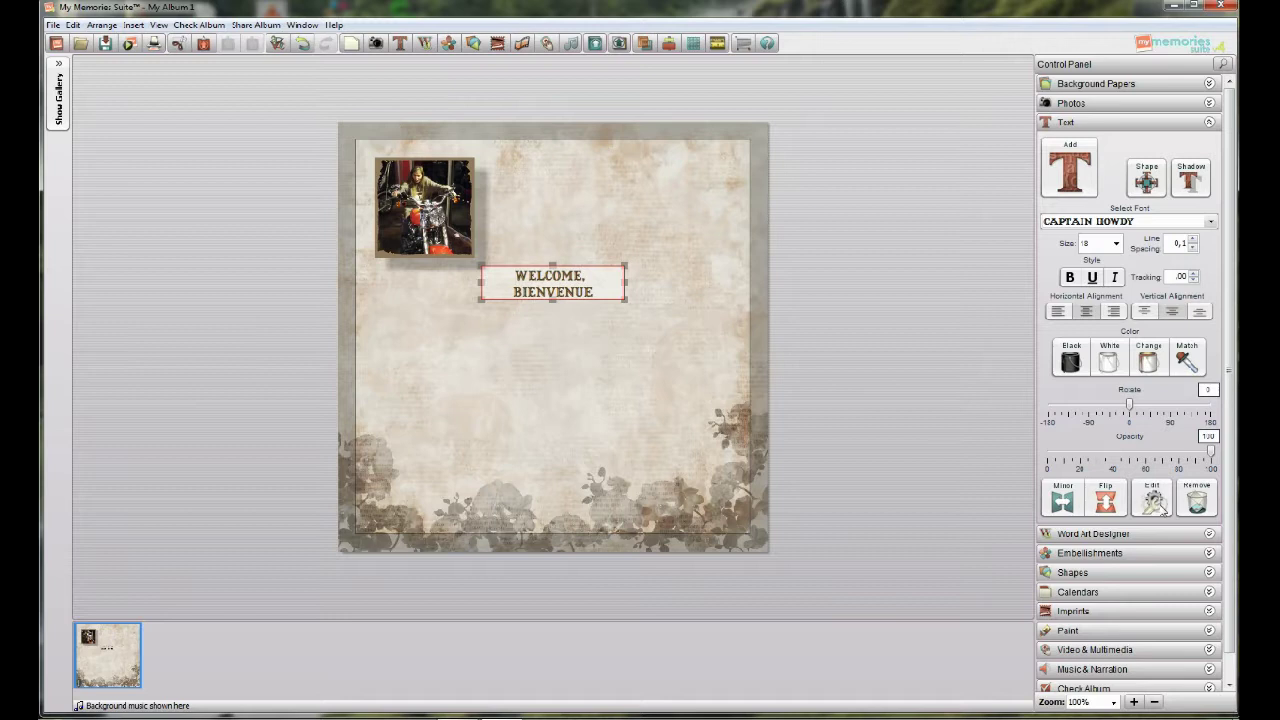
- Try to rotate the selected welcome text and lower its opacity, and deselect the text box
left_click(1131, 411)
left_click_drag(508, 274, 625, 300)
left_click_drag(1129, 405, 1175, 408)
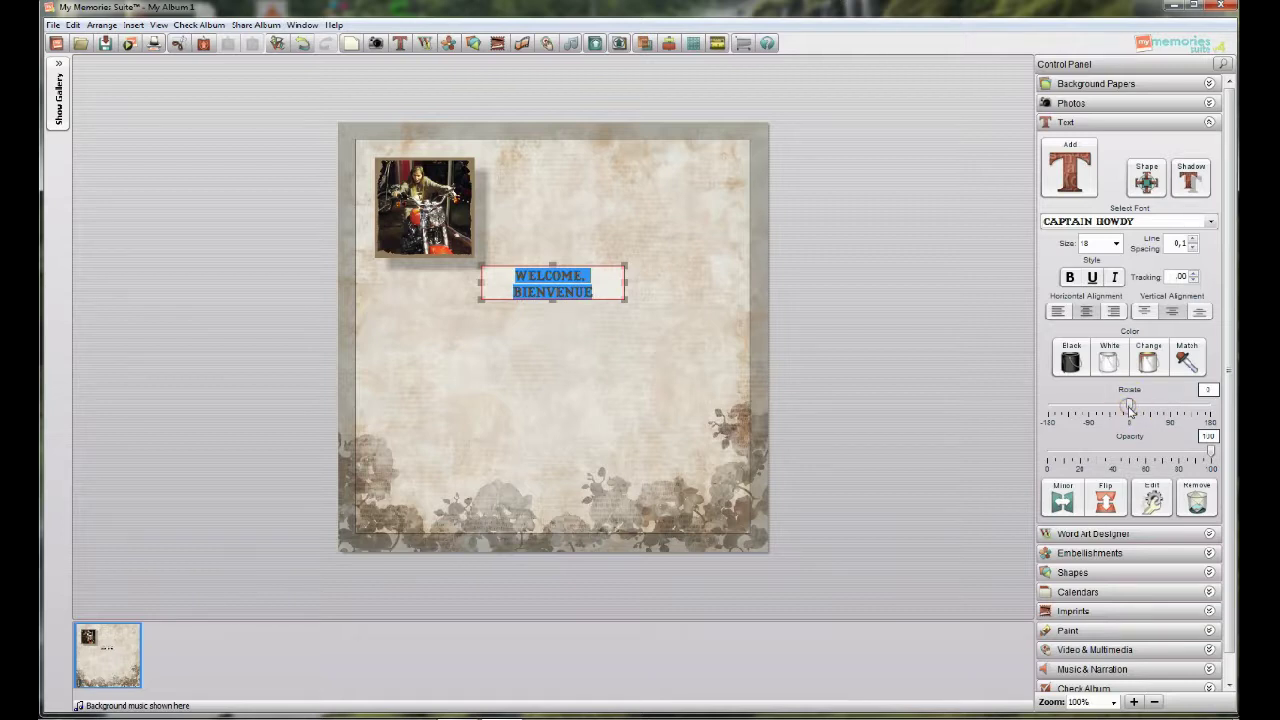
left_click(1124, 458)
left_click_drag(1118, 458, 1073, 458)
left_click(599, 360)
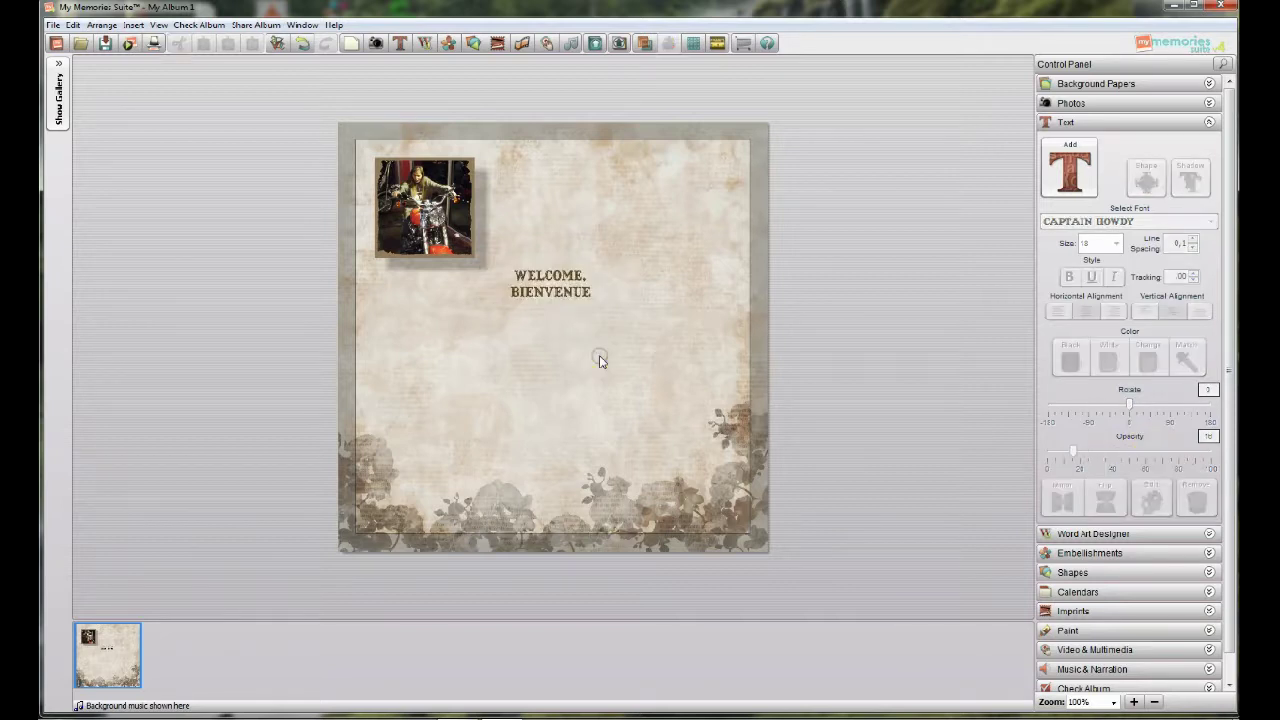
- Move the welcome text to the page's upper-right corner and close the text options
left_click_drag(548, 292, 664, 164)
left_click(628, 268)
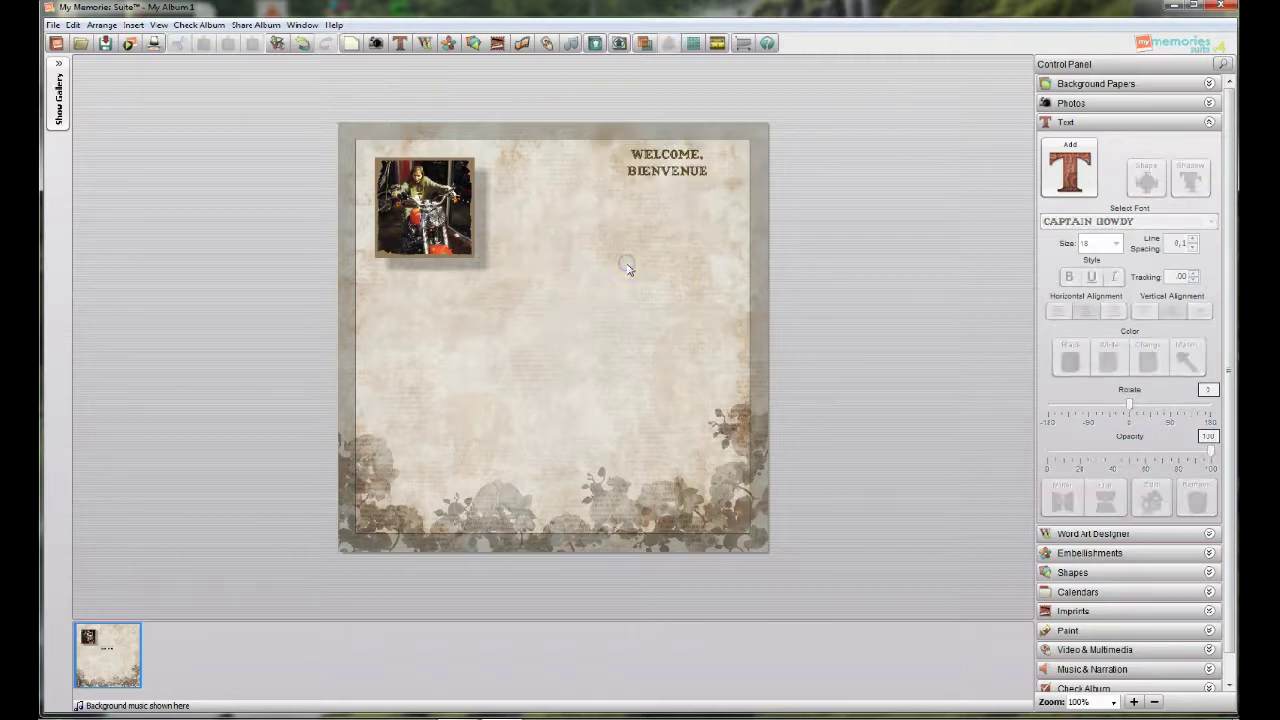
left_click(1208, 122)
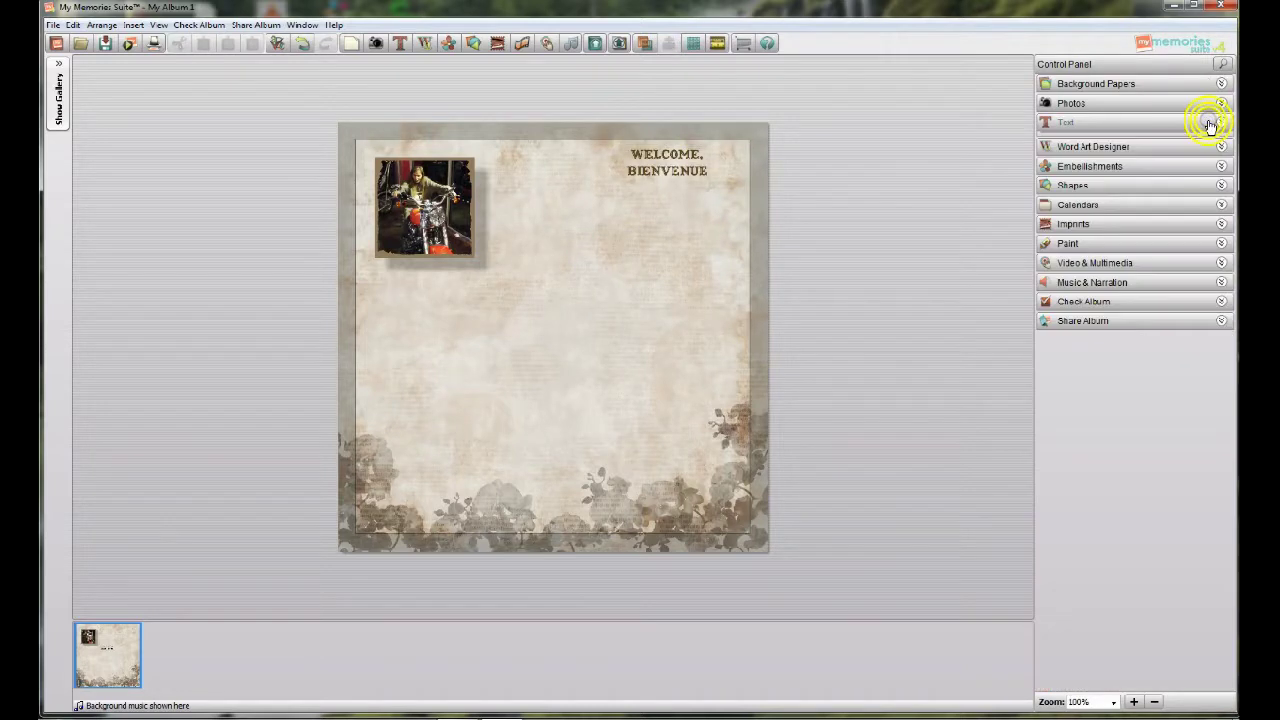
- Add a Word Art object to the page and change its text to "Something New"
left_click(1095, 147)
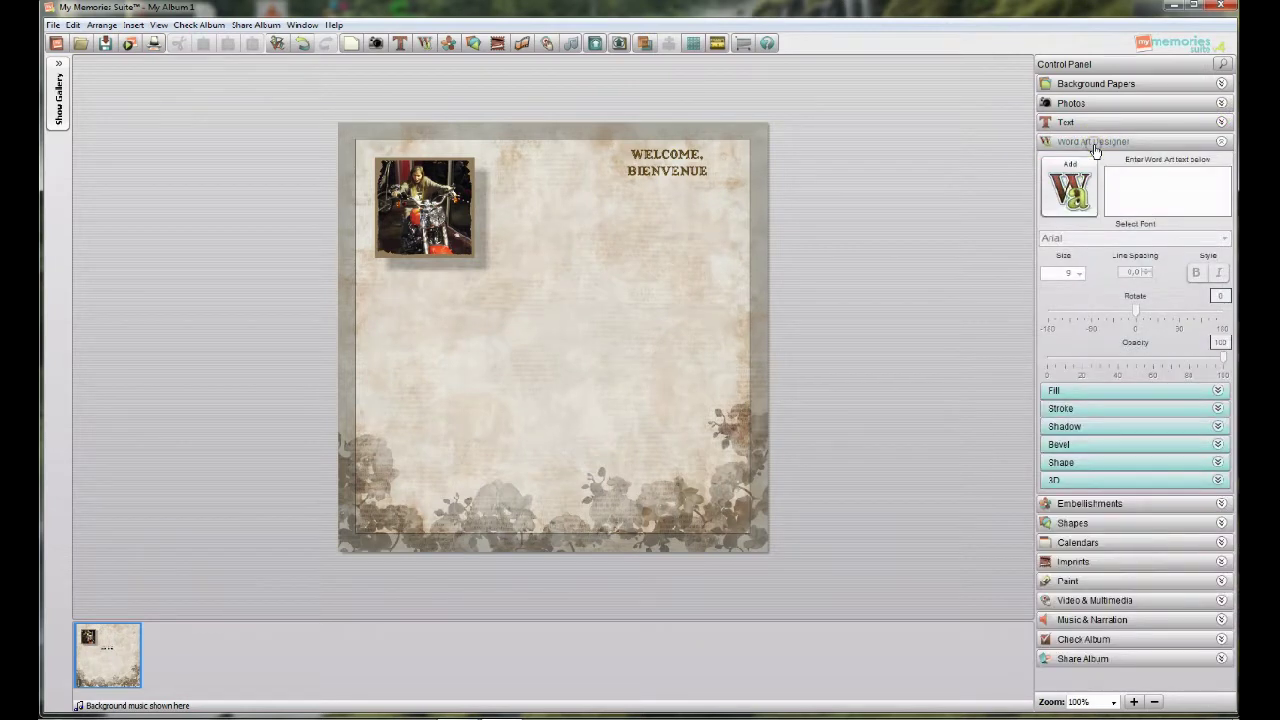
left_click(1080, 203)
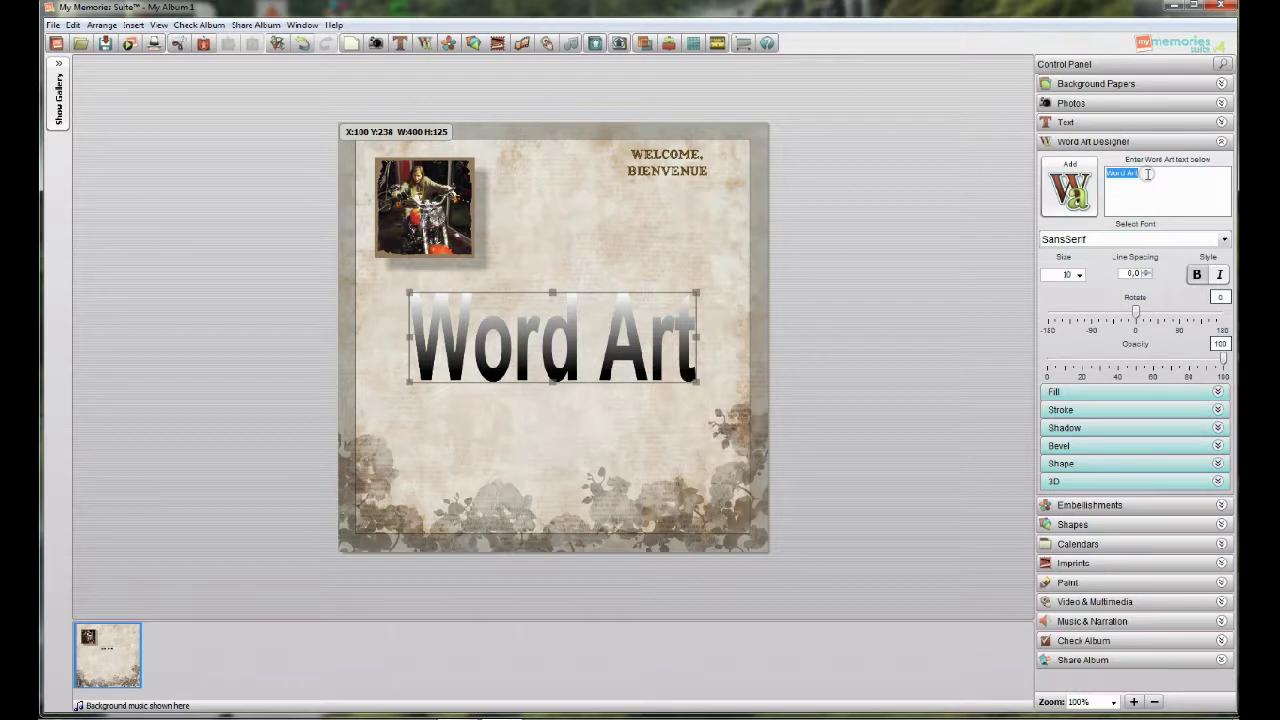
type("Some")
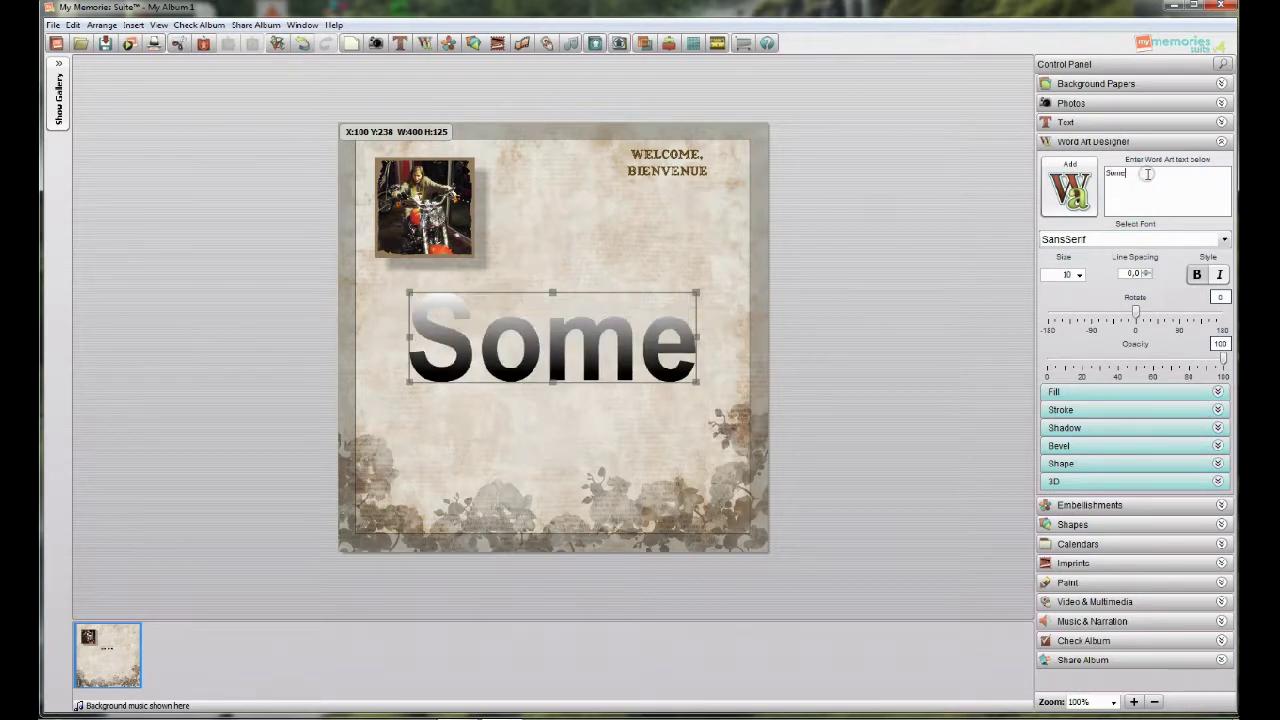
type("thing Na")
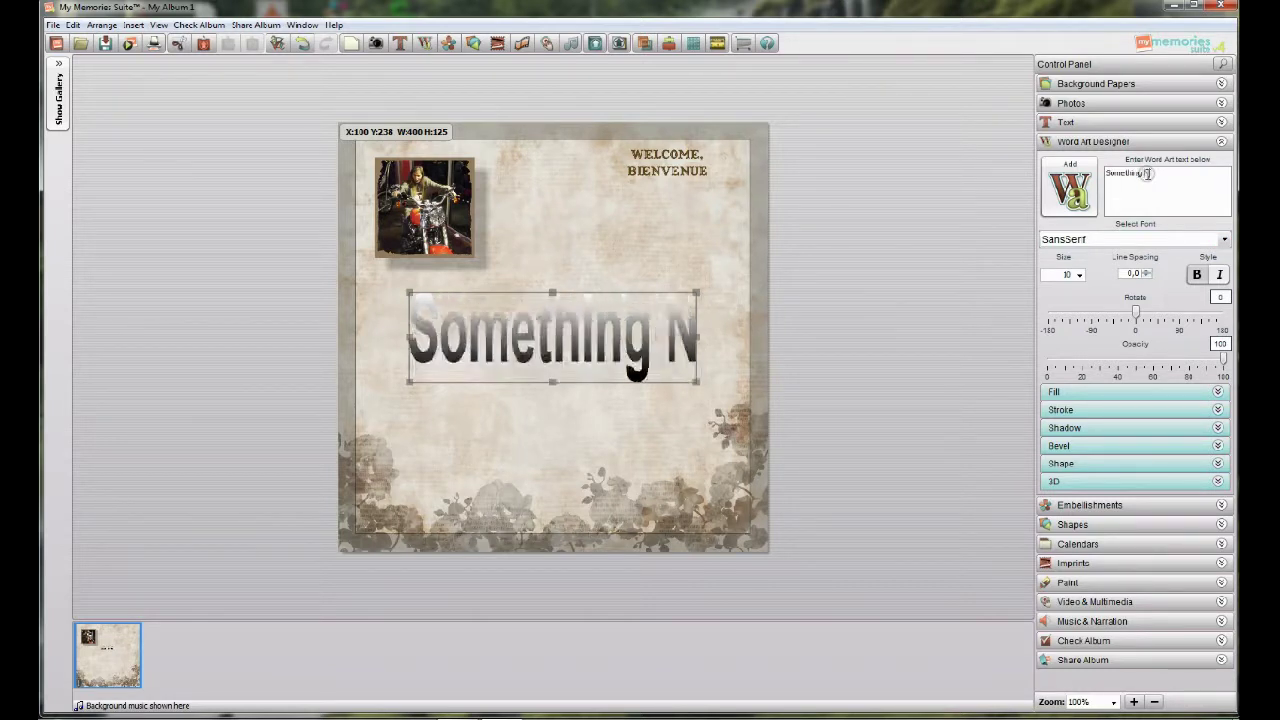
type("ew")
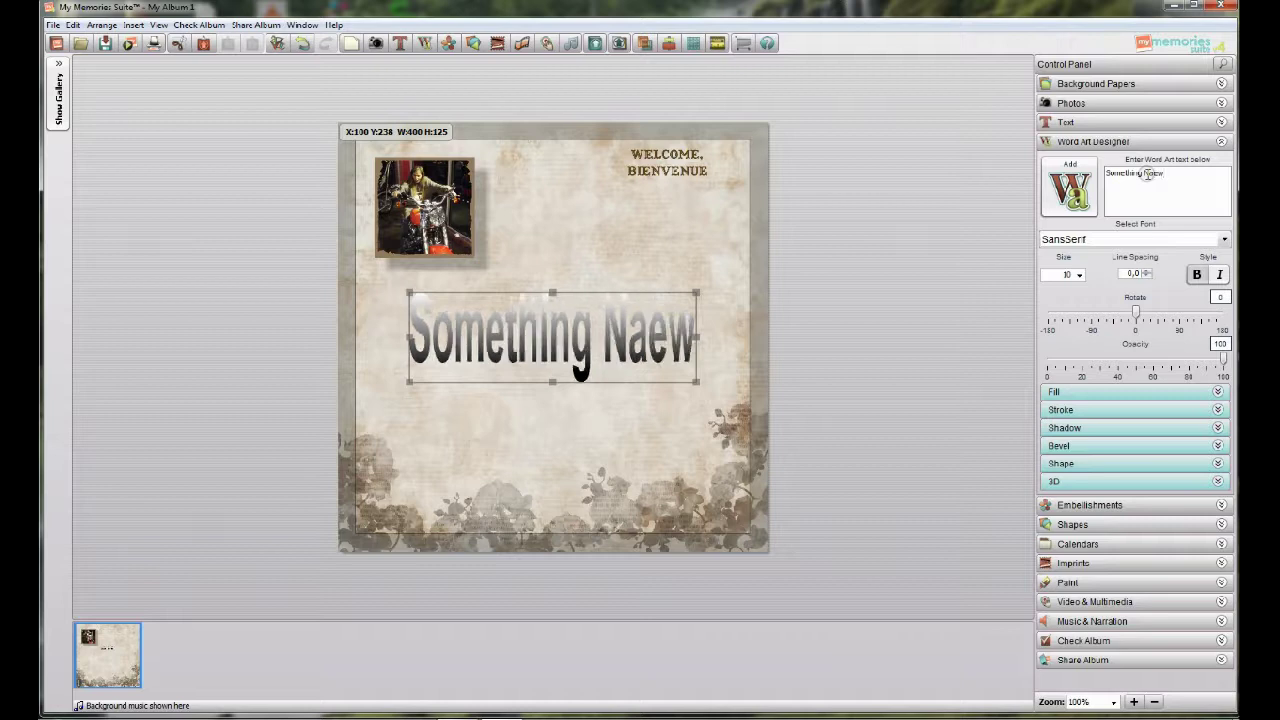
key("BackSpace")
key("BackSpace")
key("BackSpace")
type("ew")
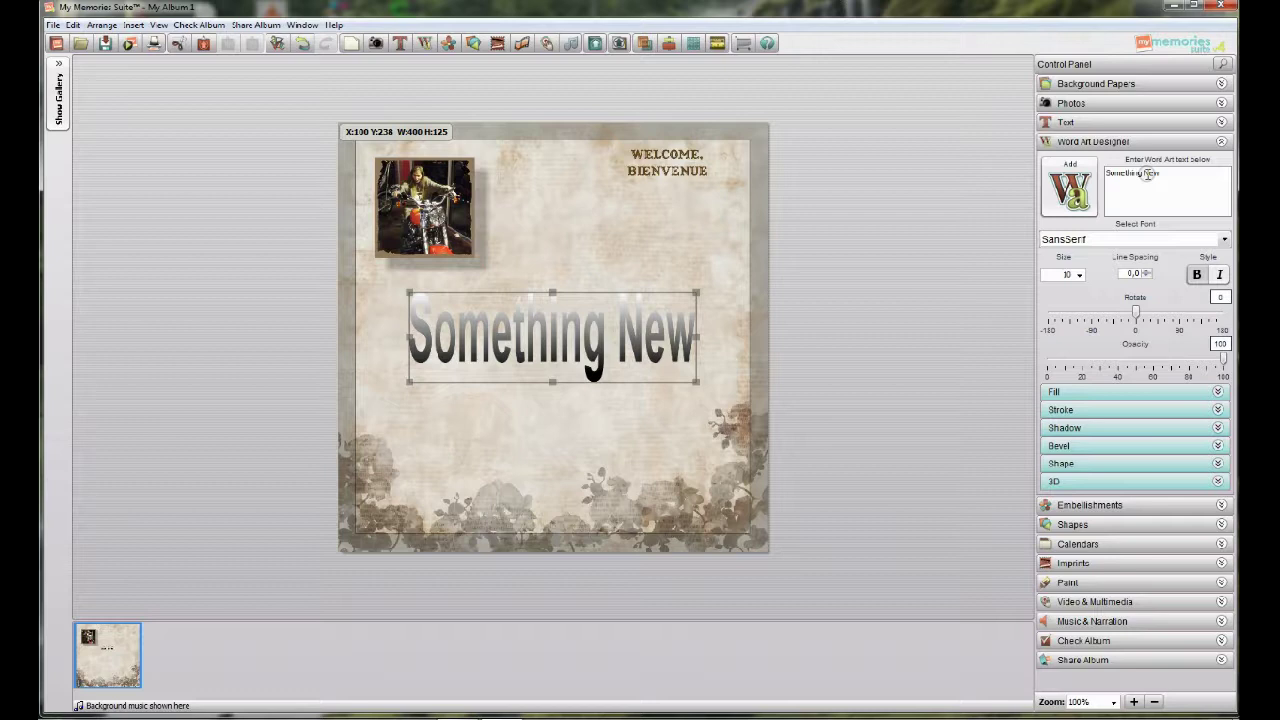
- Change the Word Art's font to Scrap Casual and toggle its bold style
left_click(1225, 241)
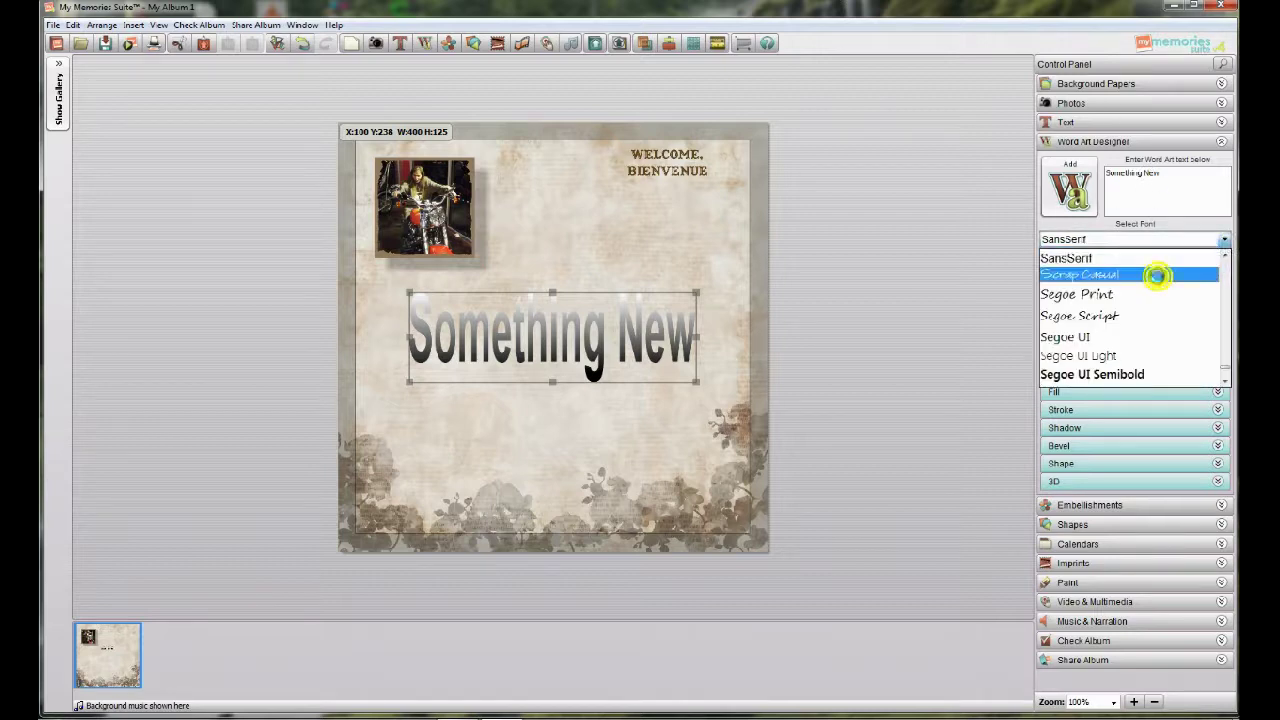
left_click(1158, 275)
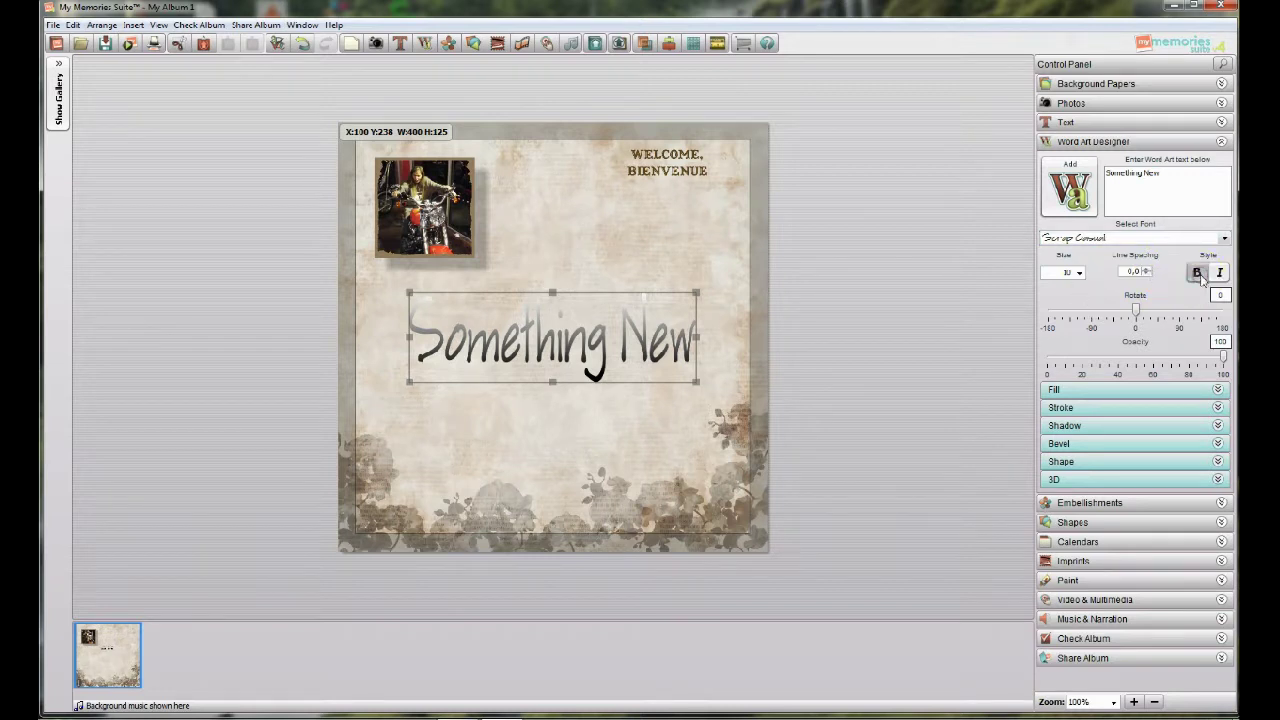
left_click(1203, 279)
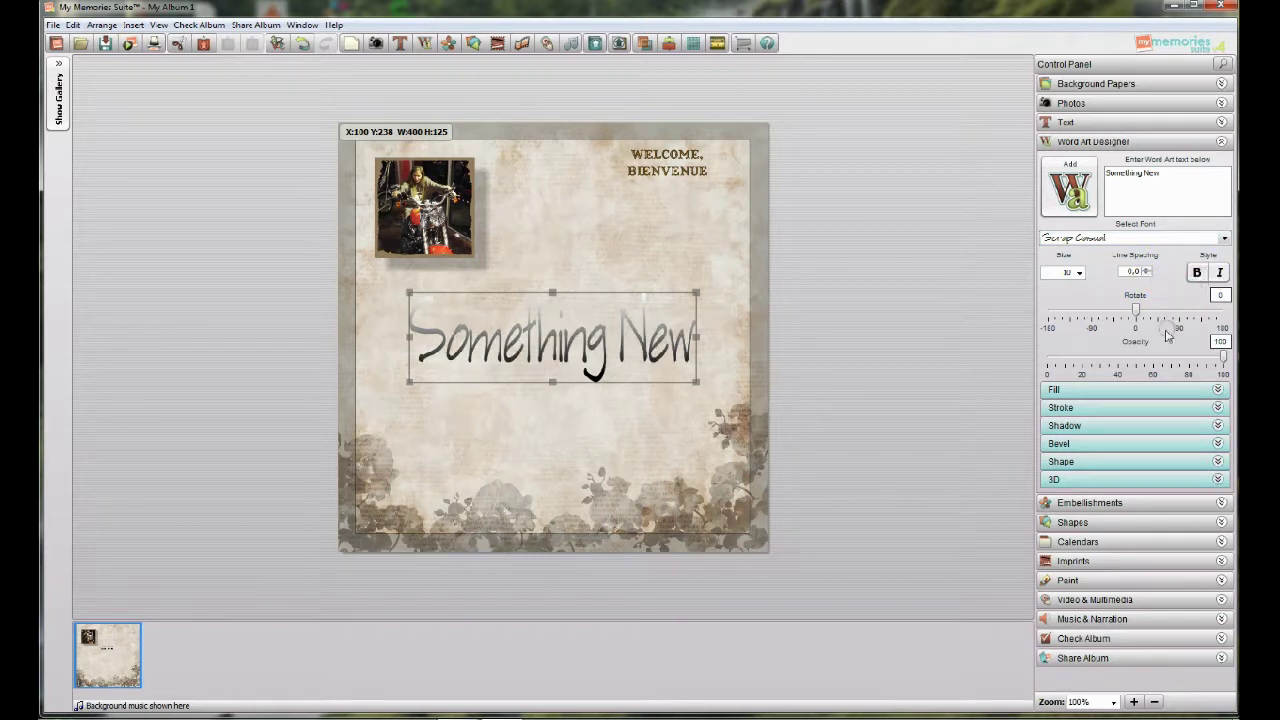
- Lower the Word Art's opacity to 14 and rotate it to 36
left_click(1141, 362)
left_click_drag(1207, 358, 1072, 358)
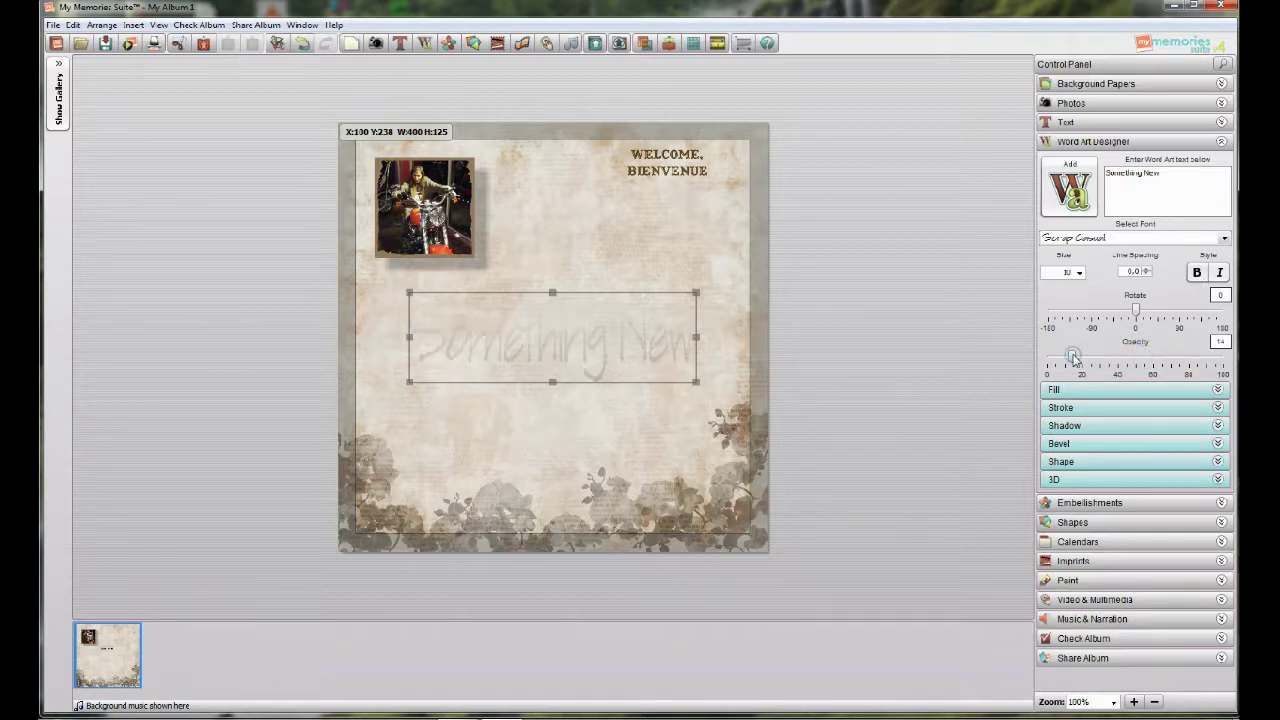
left_click(1172, 313)
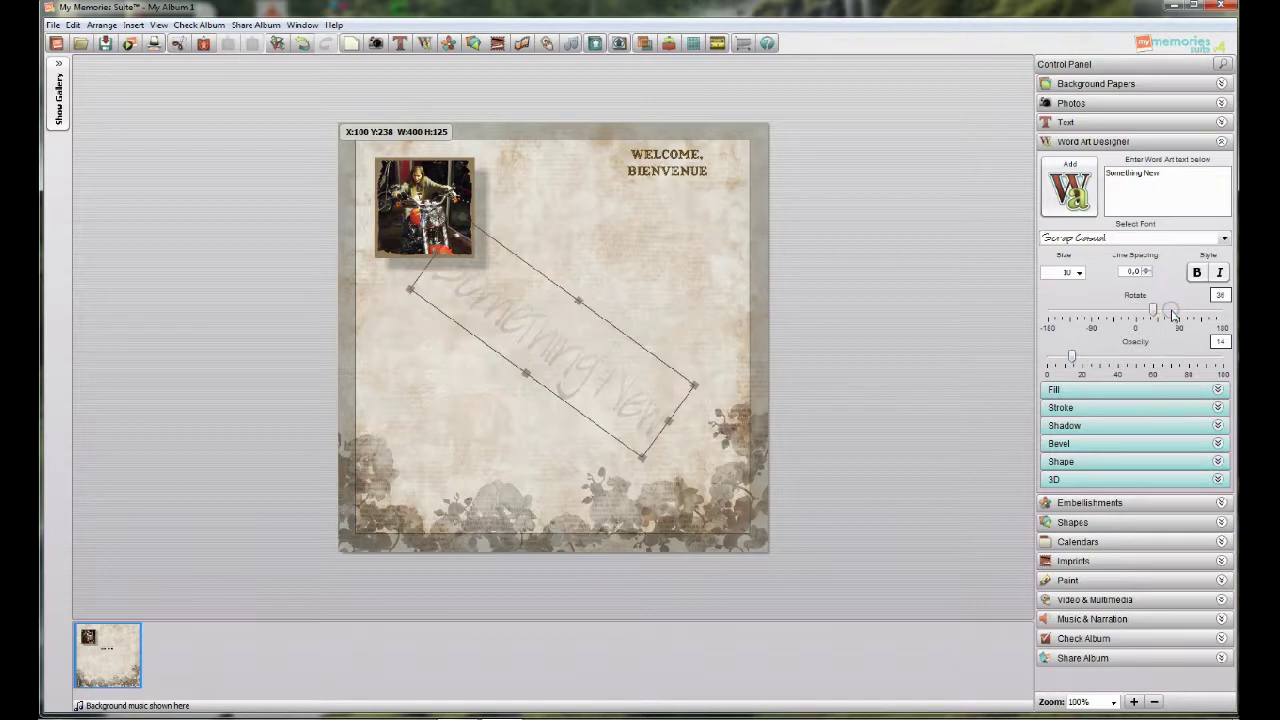
- Set the Word Art's size to 48, place it diagonally just below the photo, and deselect it
left_click_drag(610, 400, 663, 474)
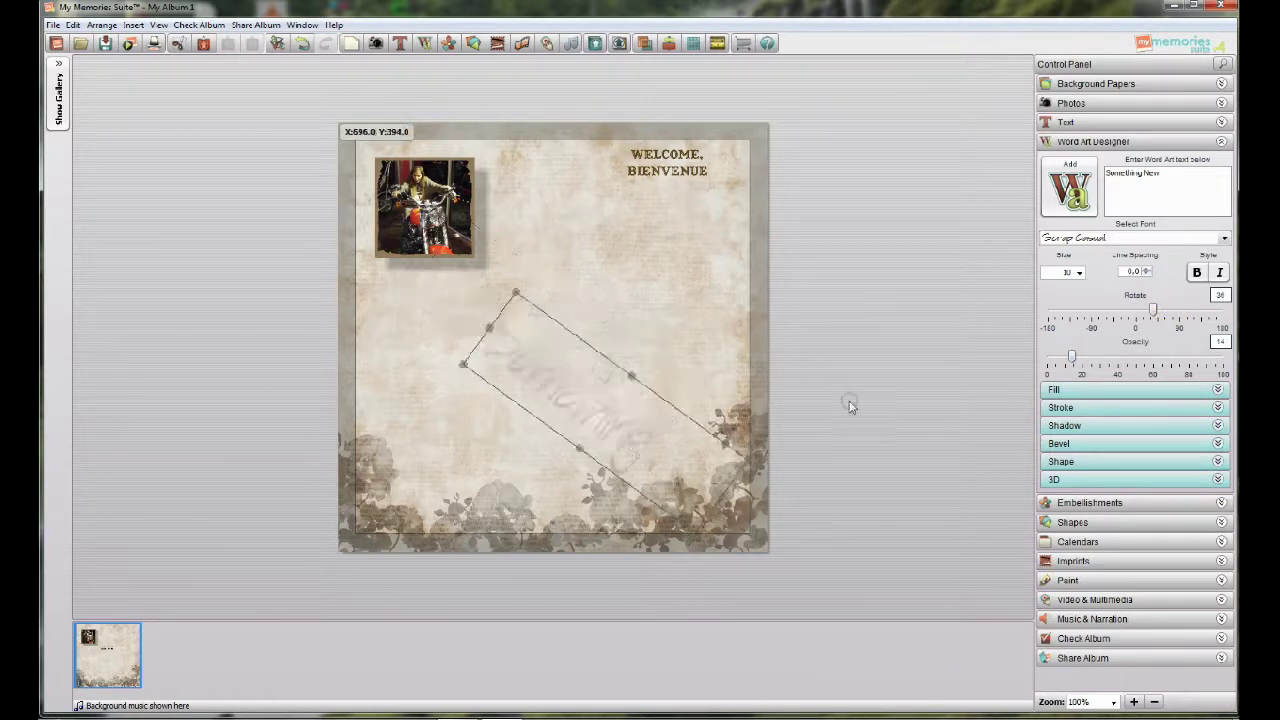
left_click(1079, 273)
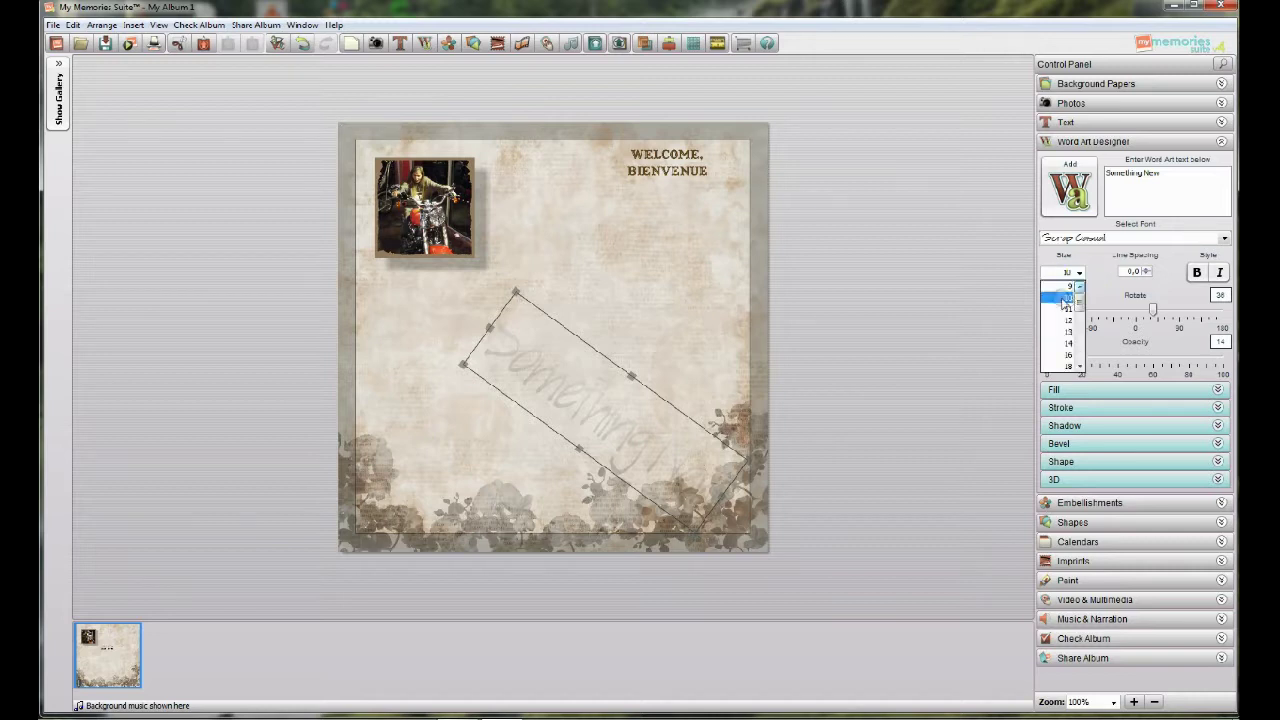
left_click(1066, 285)
left_click(1079, 273)
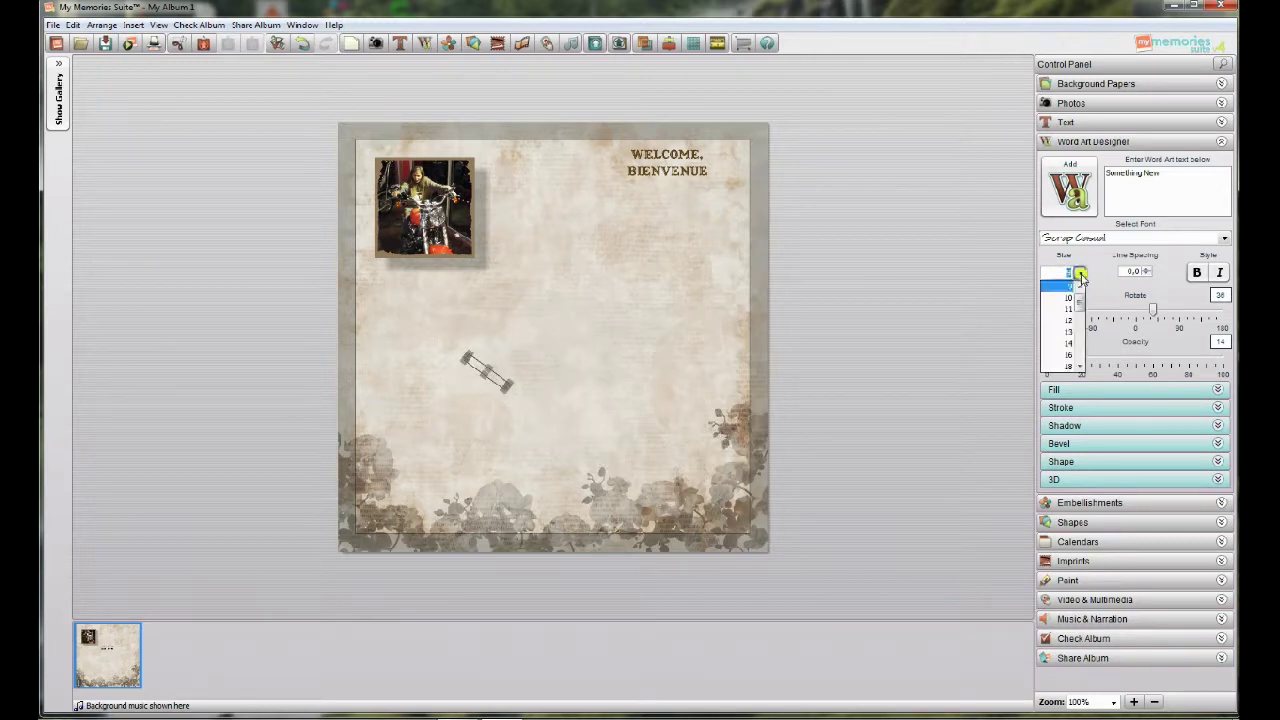
left_click(1064, 333)
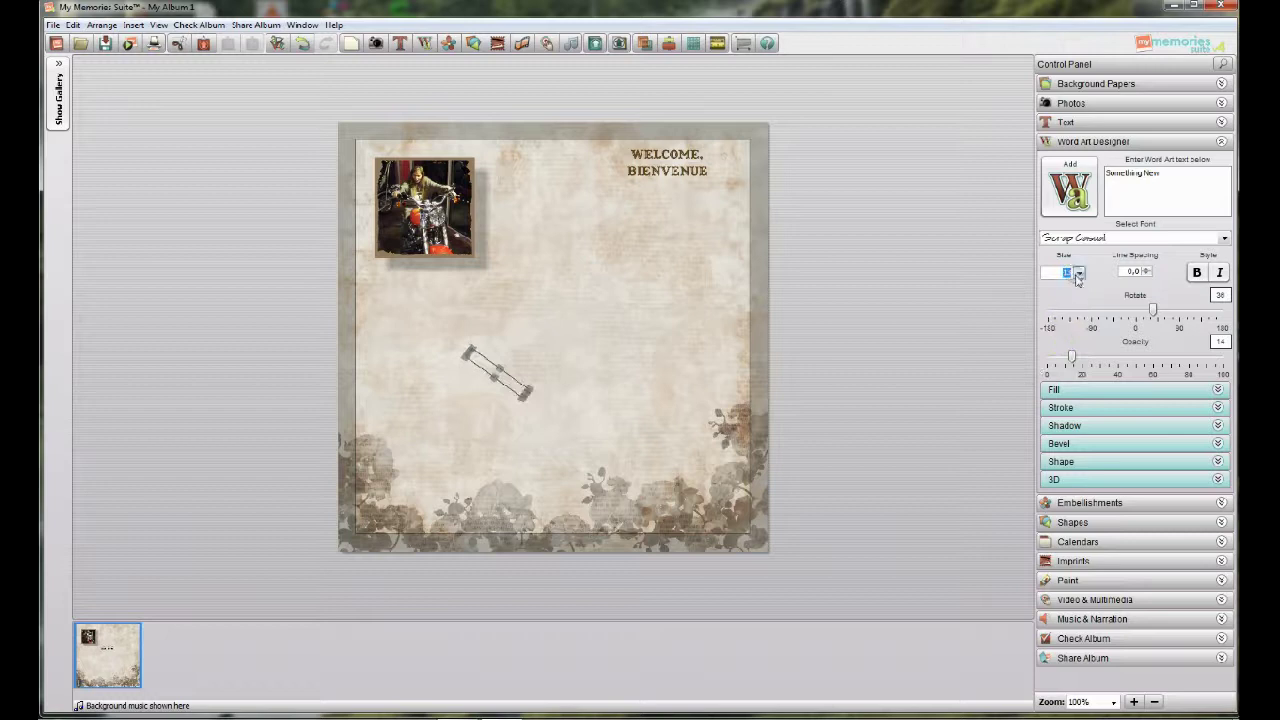
left_click(1079, 273)
left_click(1055, 356)
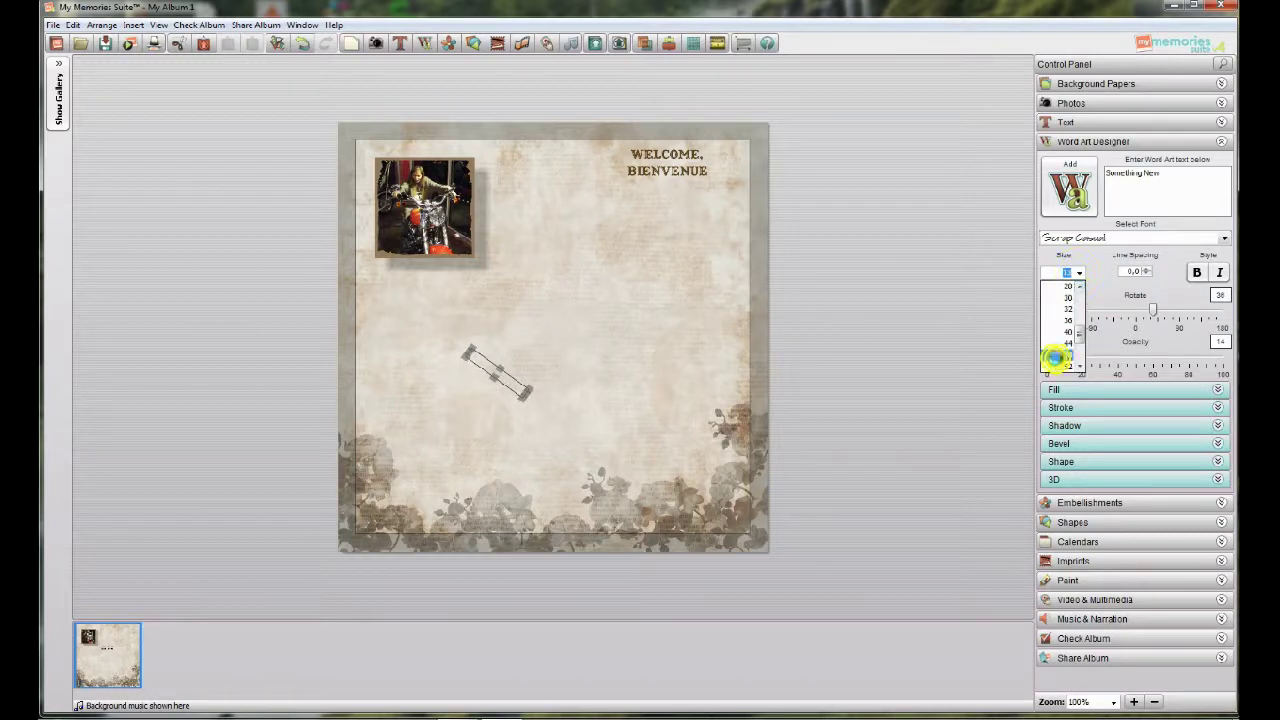
left_click_drag(589, 359, 503, 357)
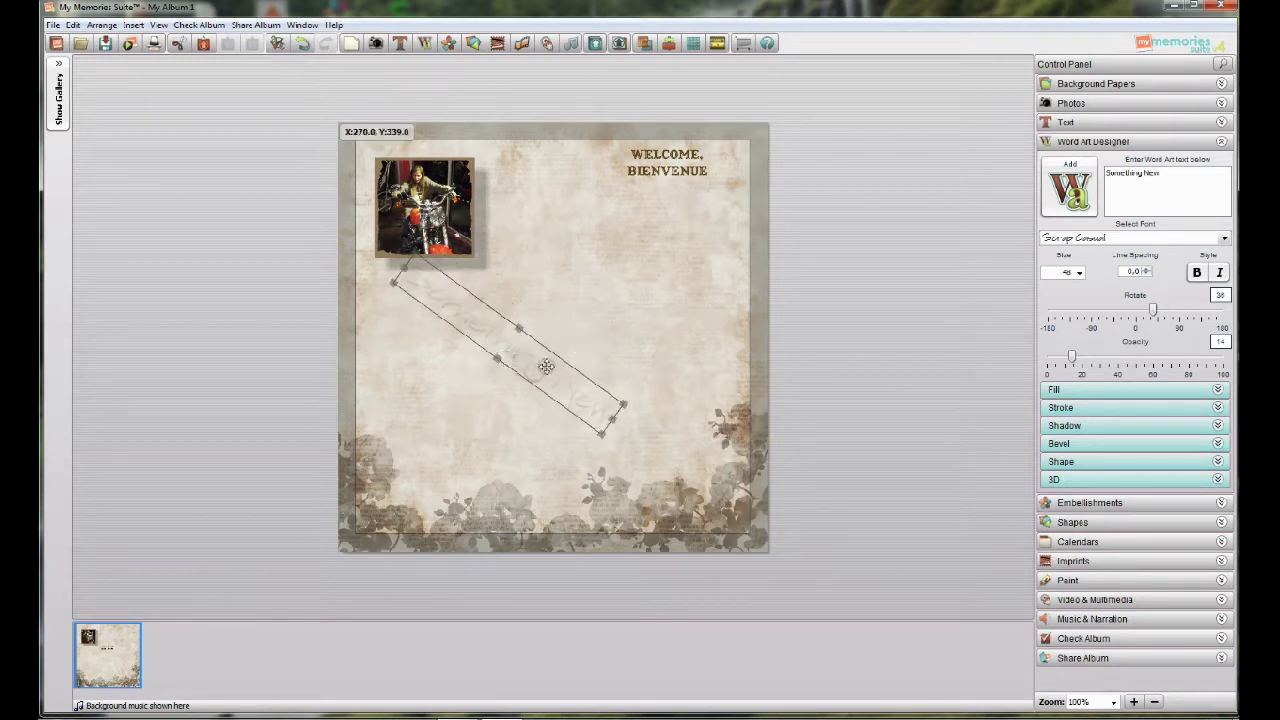
left_click(541, 230)
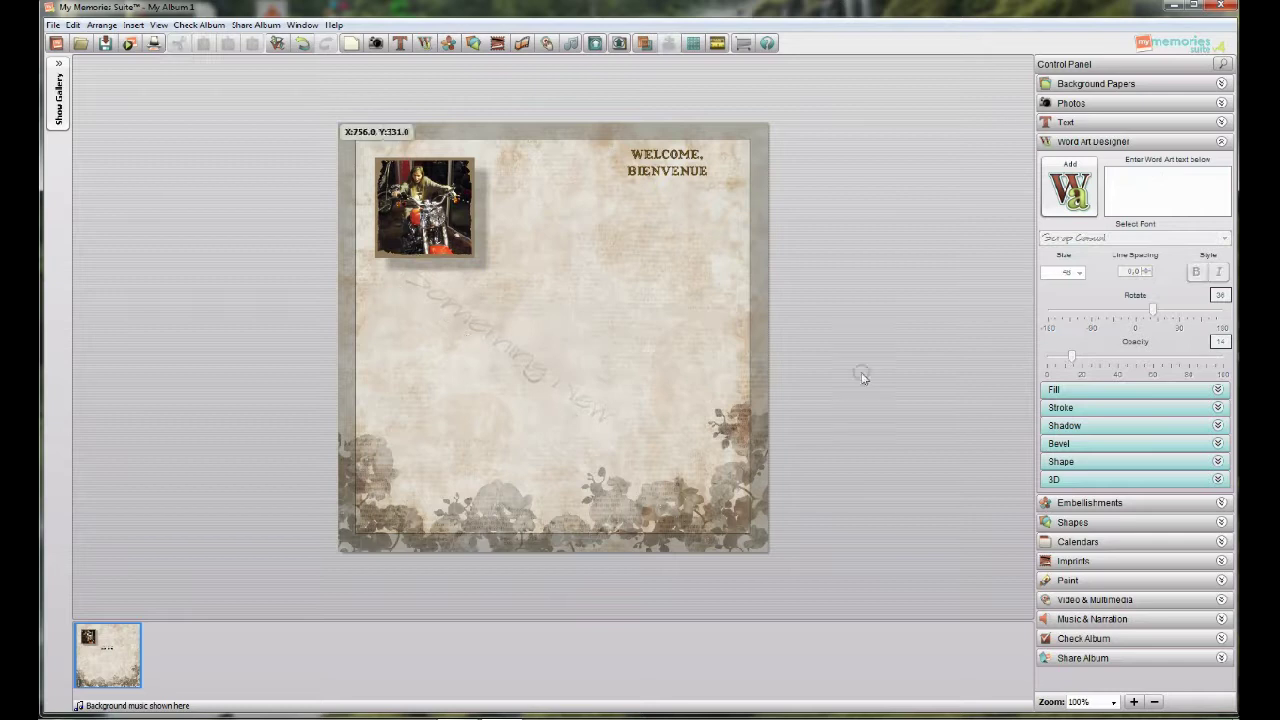
- Change the black end color of the "Something New" gradient fill to dark brown and raise the Word Art's opacity to 34
left_click(492, 342)
left_click(1123, 390)
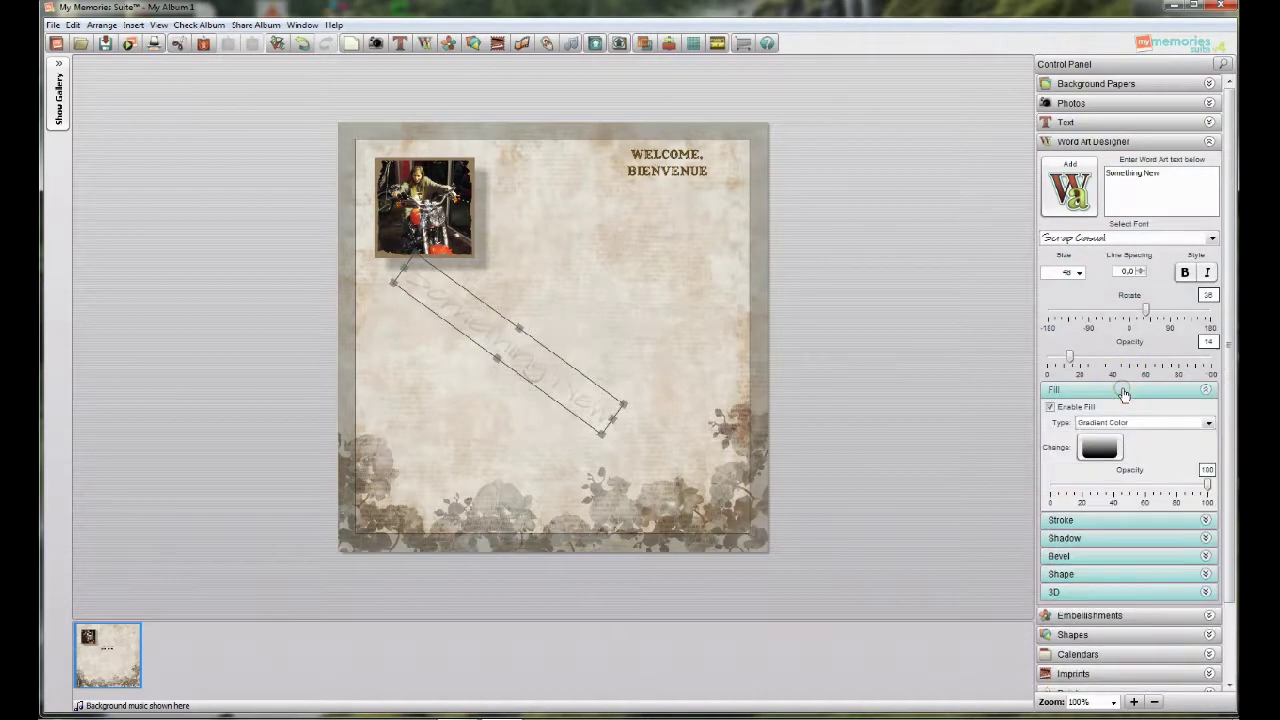
left_click(1099, 448)
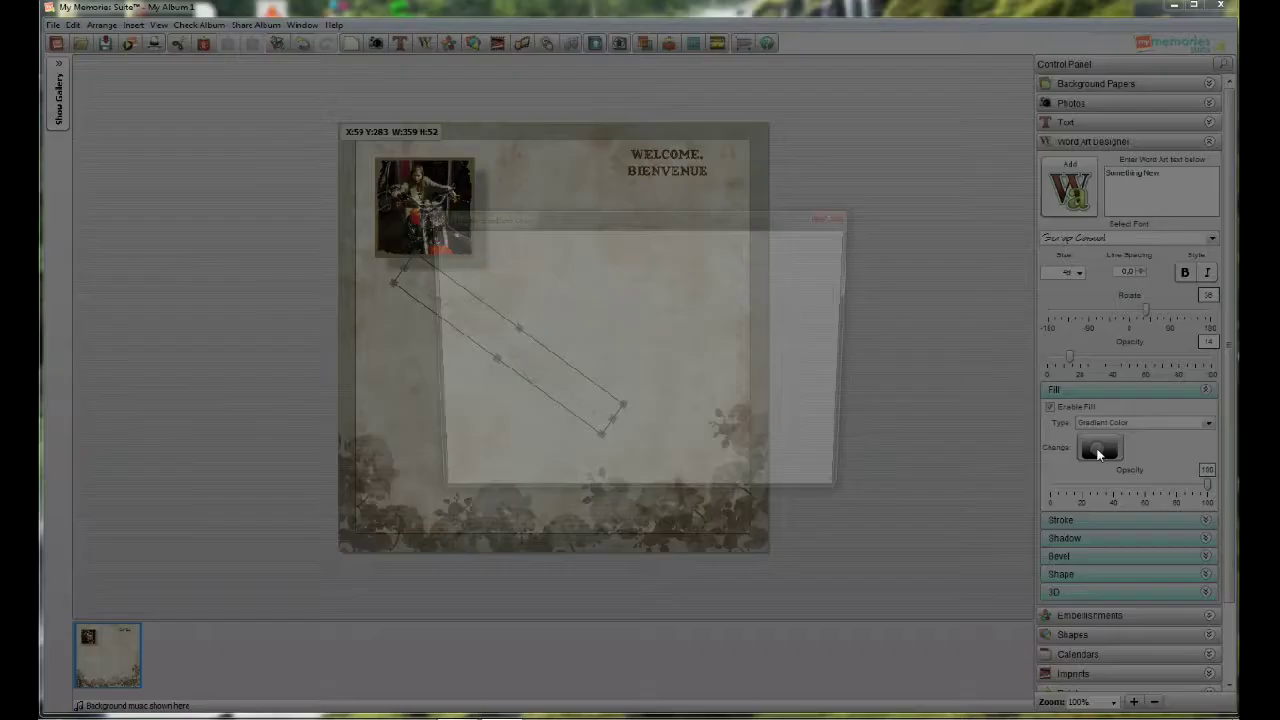
left_click(653, 272)
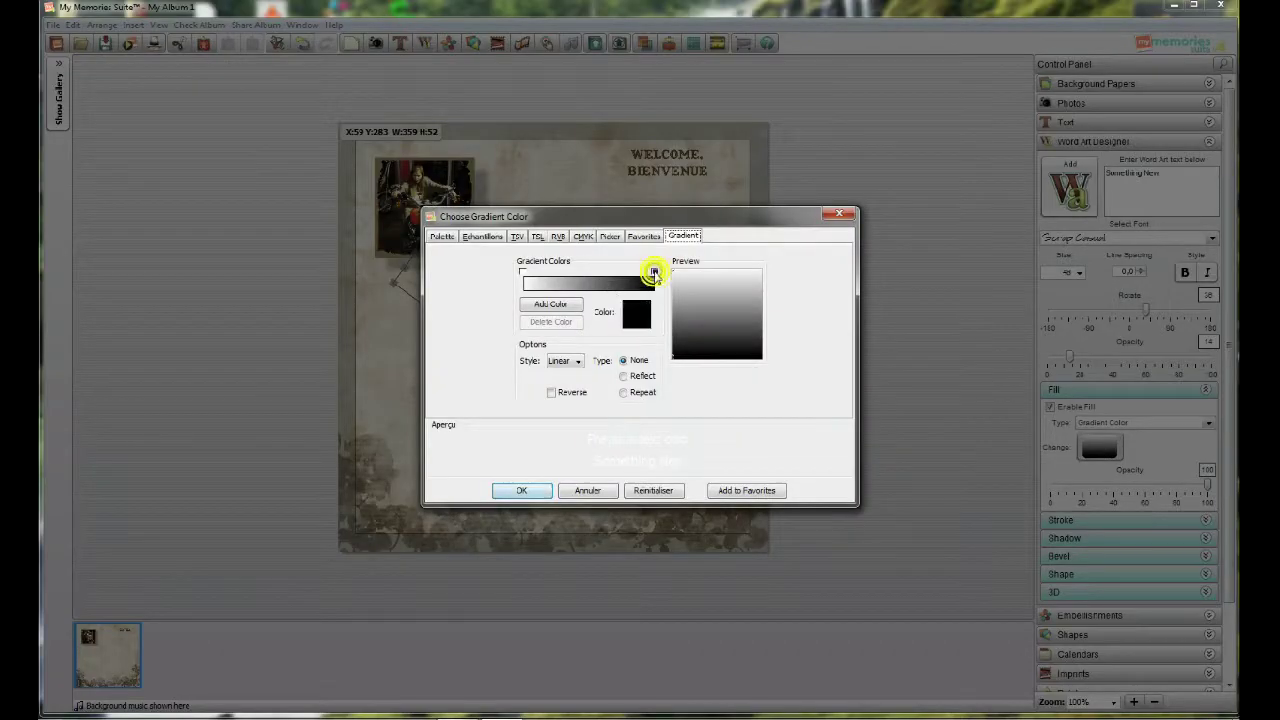
left_click(636, 314)
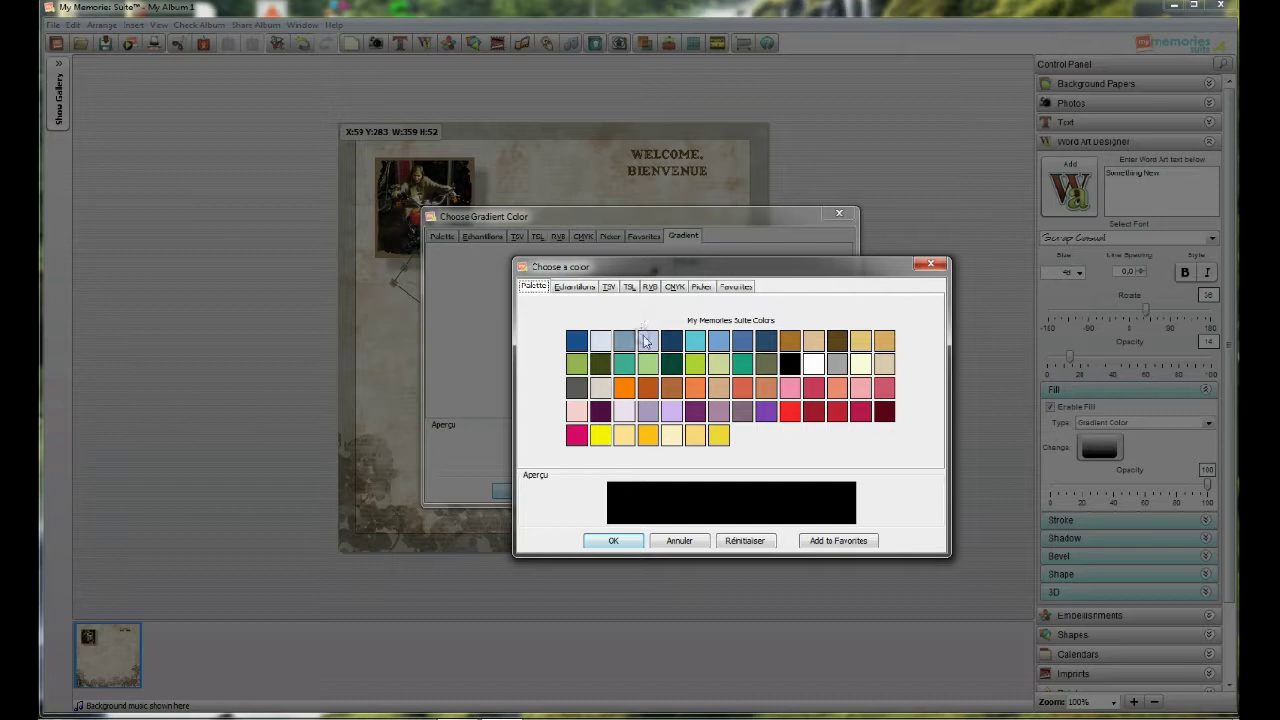
left_click(838, 342)
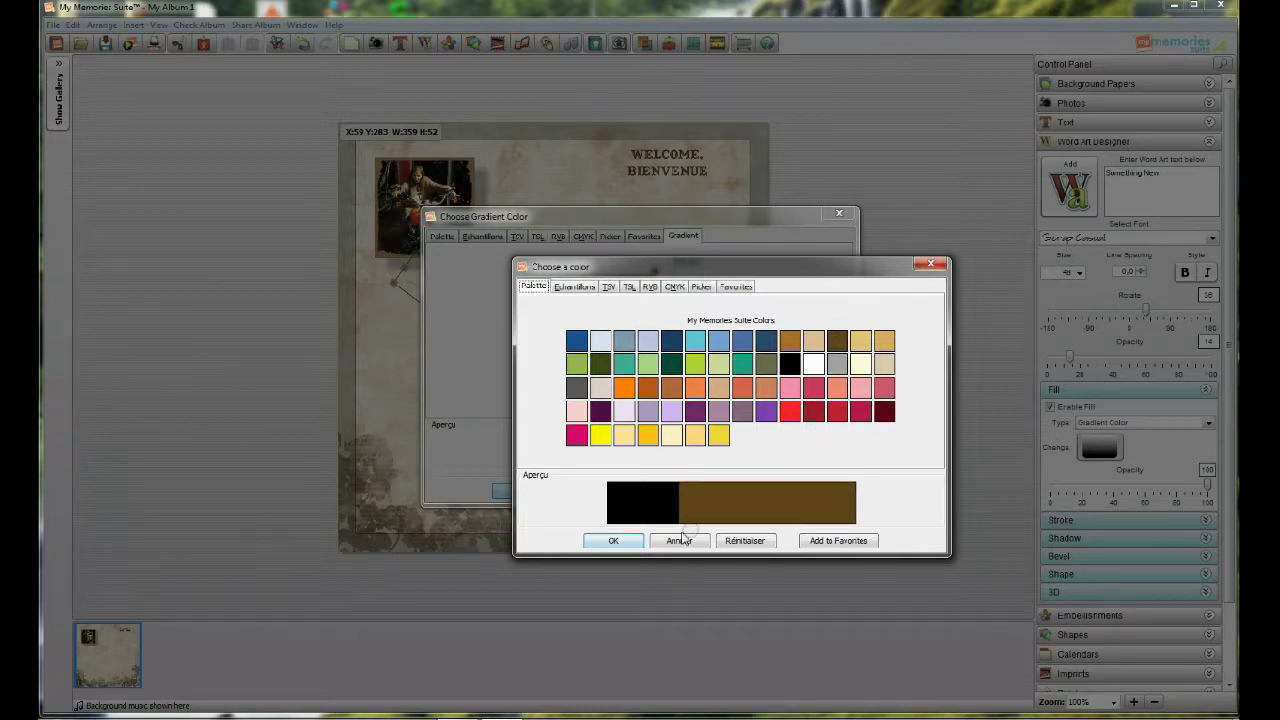
left_click(615, 541)
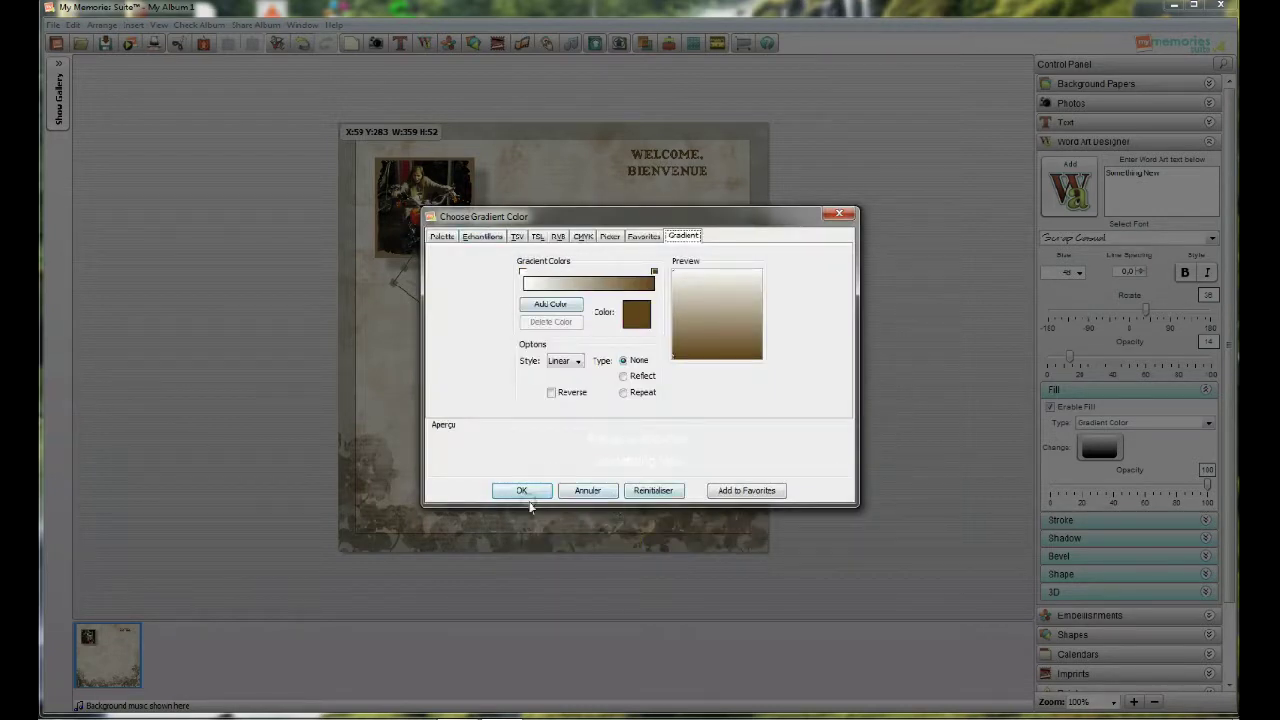
left_click(530, 493)
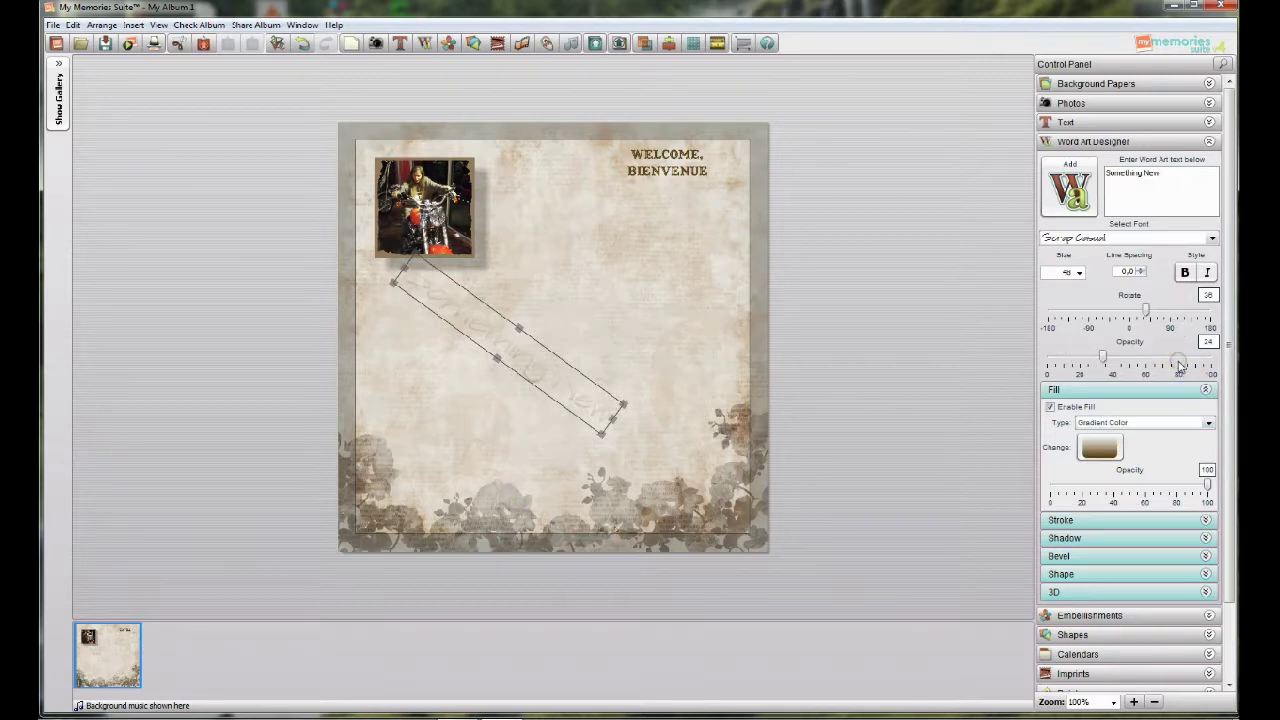
- Check which fill types are available for the Word Art, and close the fill options
left_click(1205, 425)
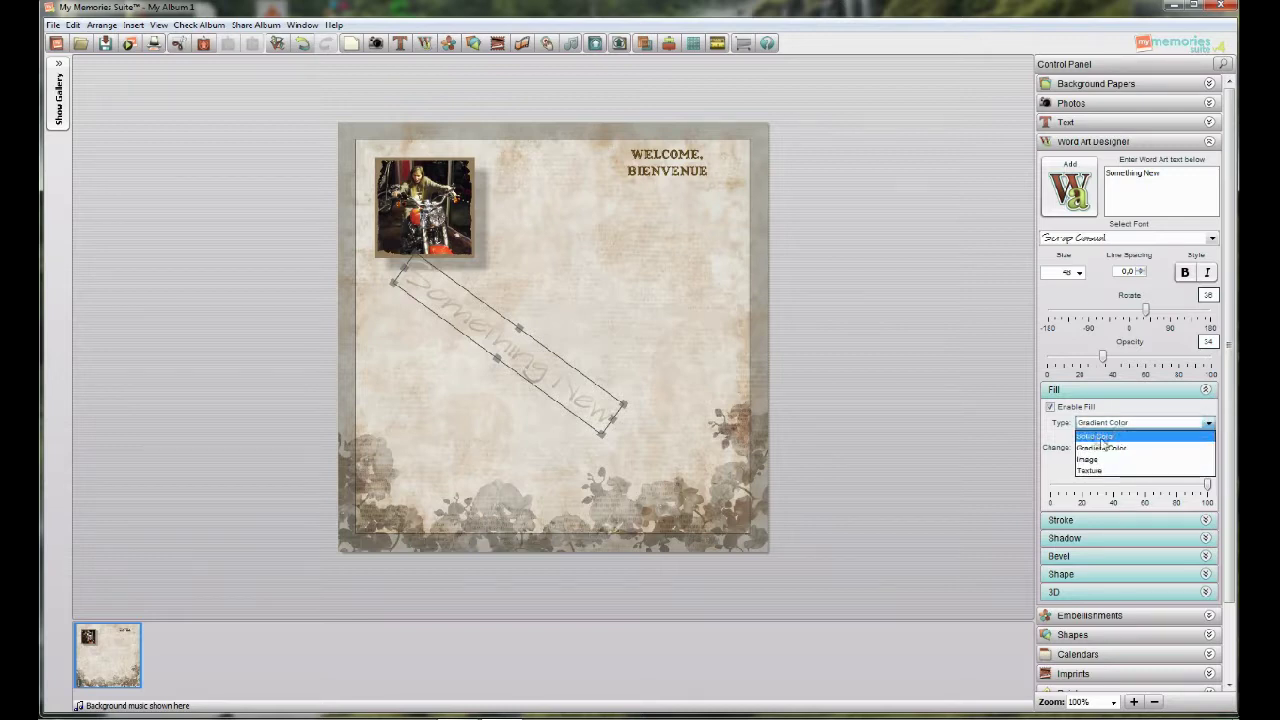
left_click(1209, 423)
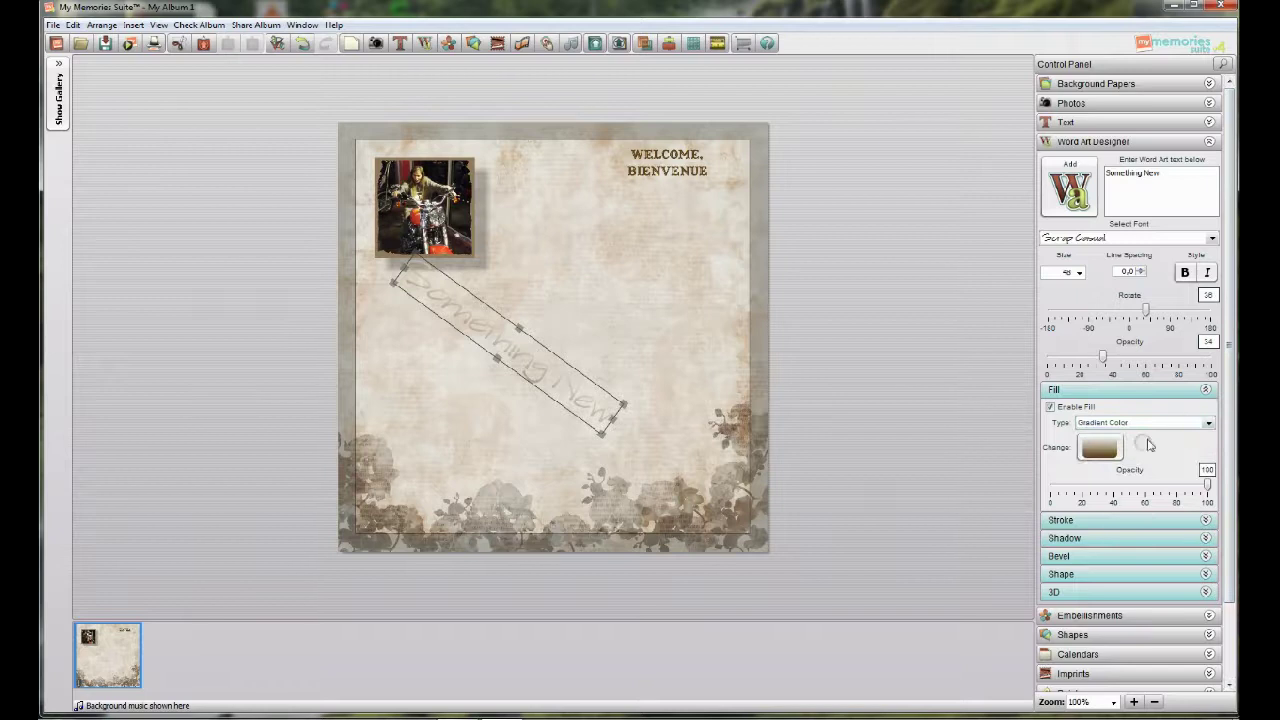
left_click(1206, 389)
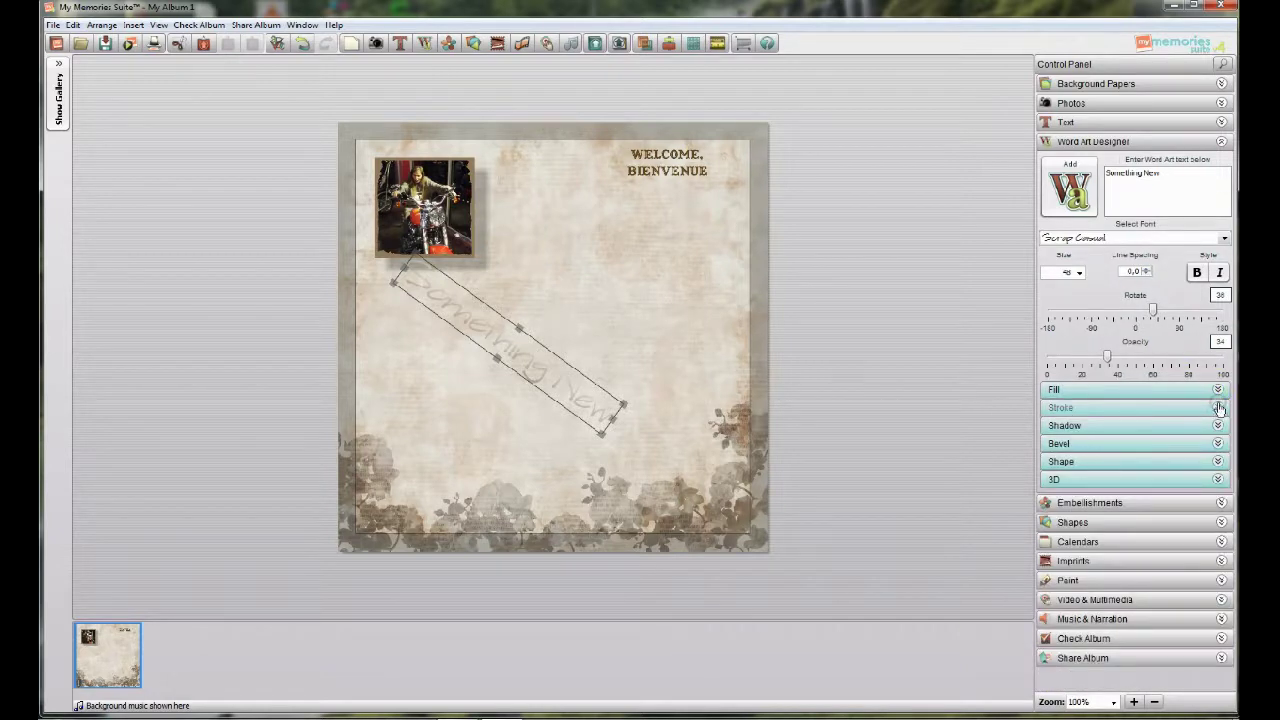
- Try a solid color stroke on the Word Art, and switch the stroke type to Gradient Color
left_click(1218, 408)
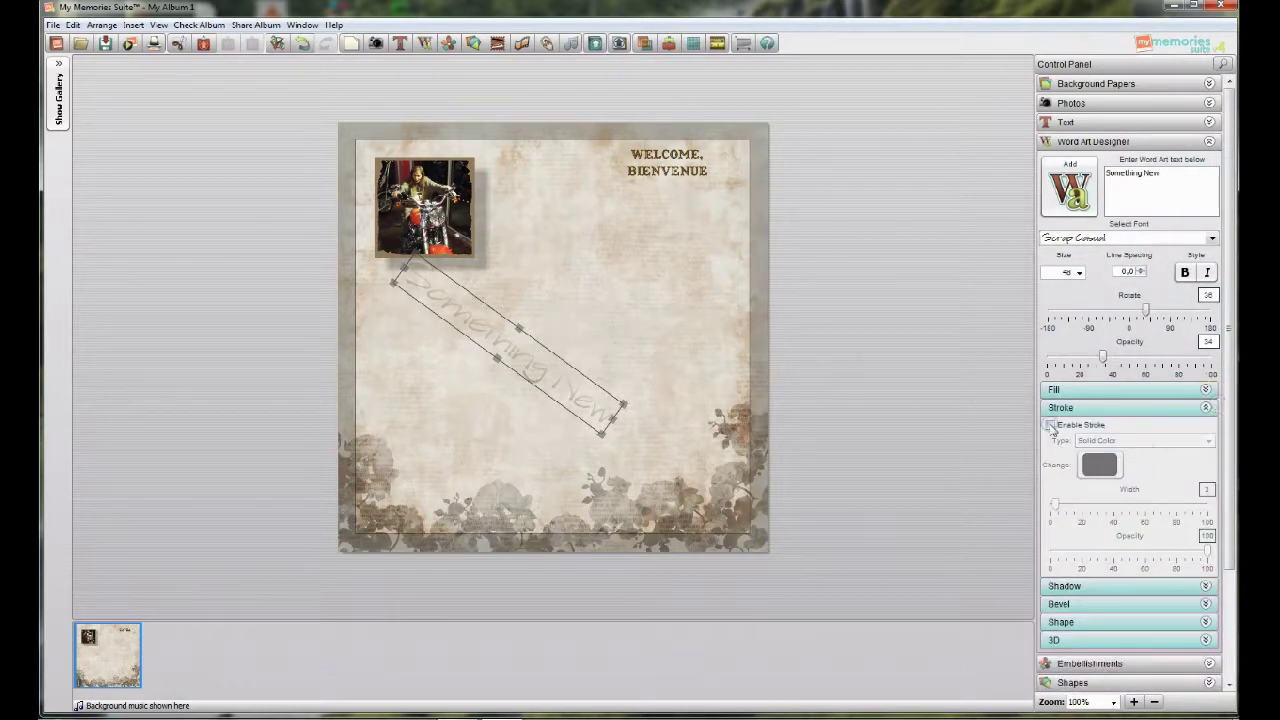
left_click(1050, 425)
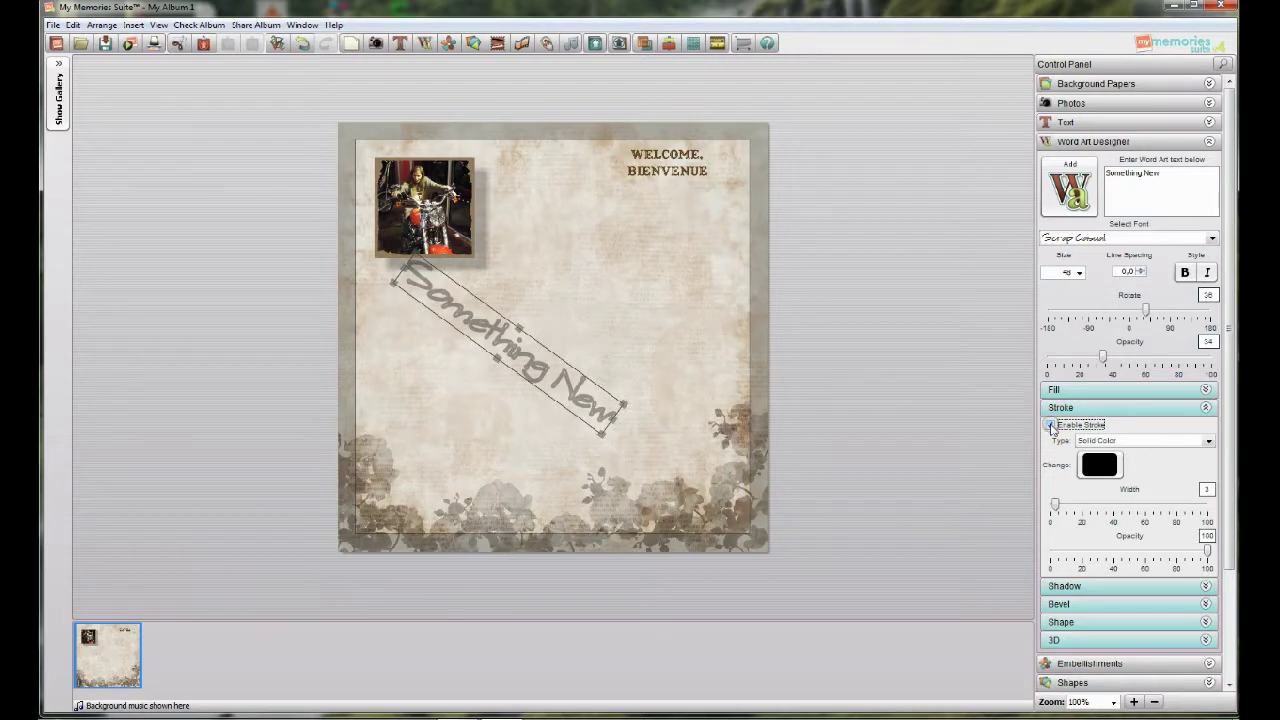
left_click(1050, 425)
left_click(1050, 425)
left_click(1208, 443)
left_click(1125, 463)
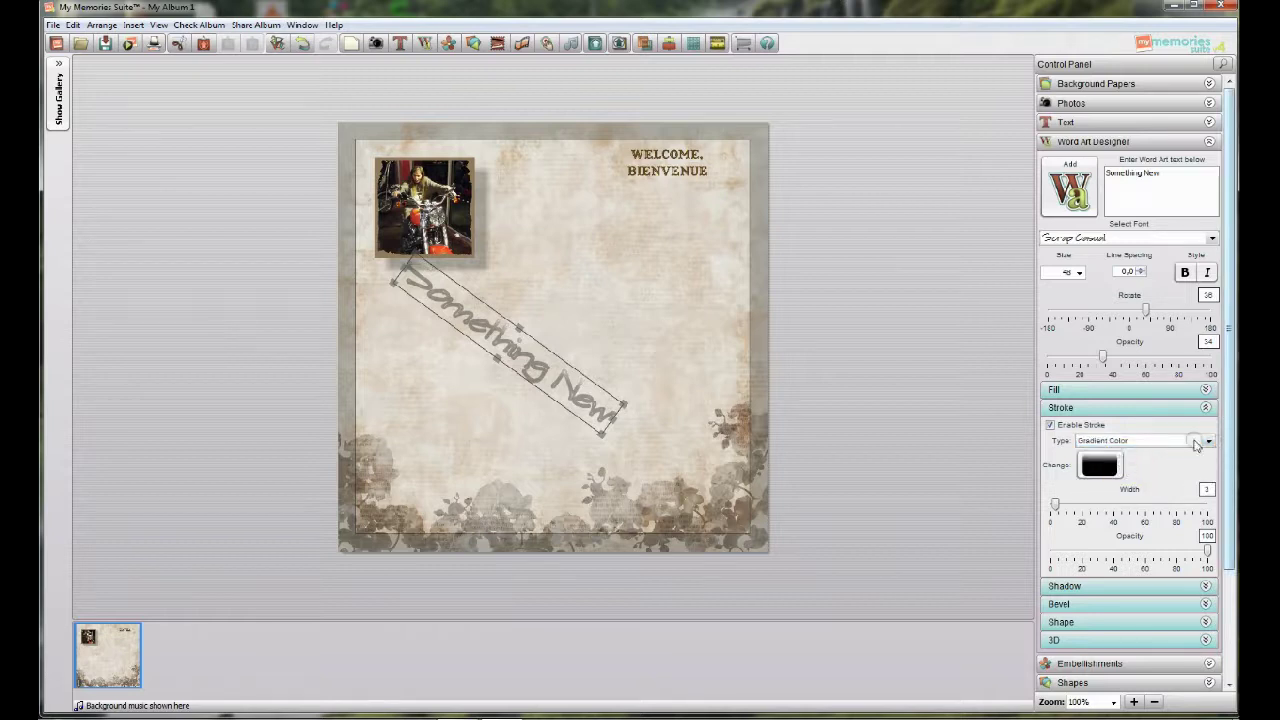
- Try the Neon and Glow stroke types on the Word Art, disable the stroke, and close its options
left_click(1208, 441)
left_click(1168, 478)
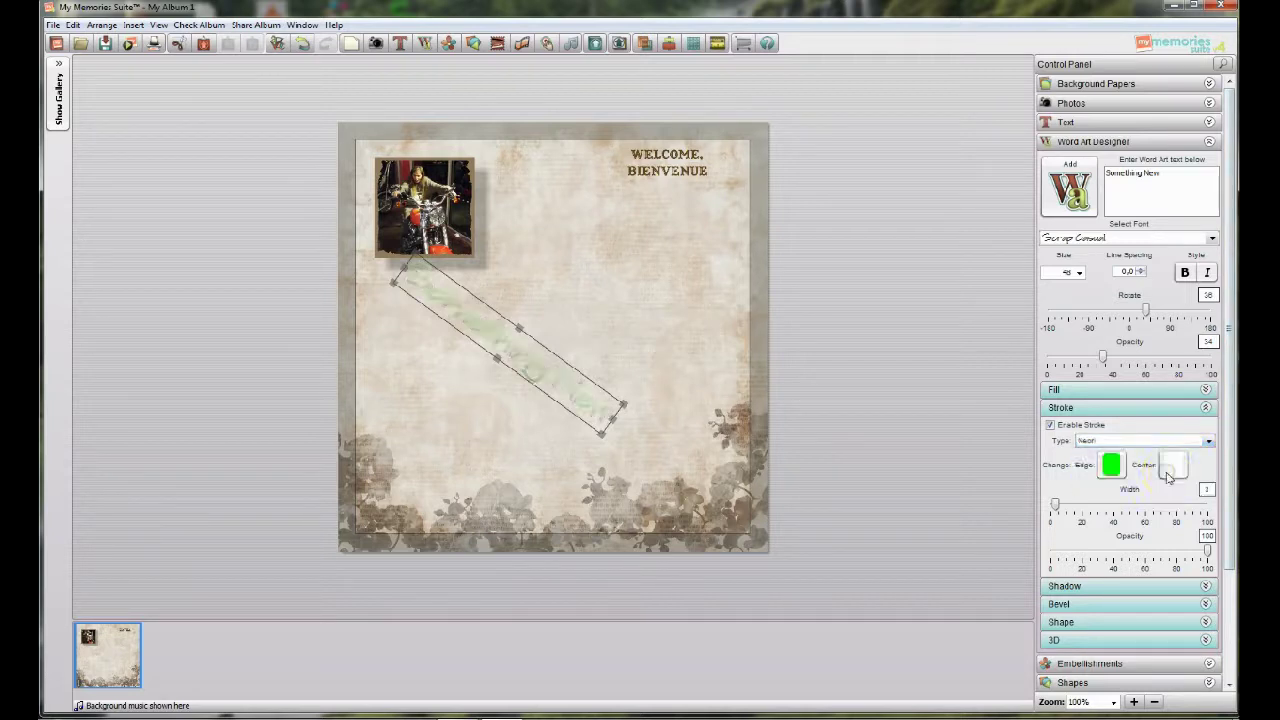
left_click(1206, 442)
left_click(1155, 490)
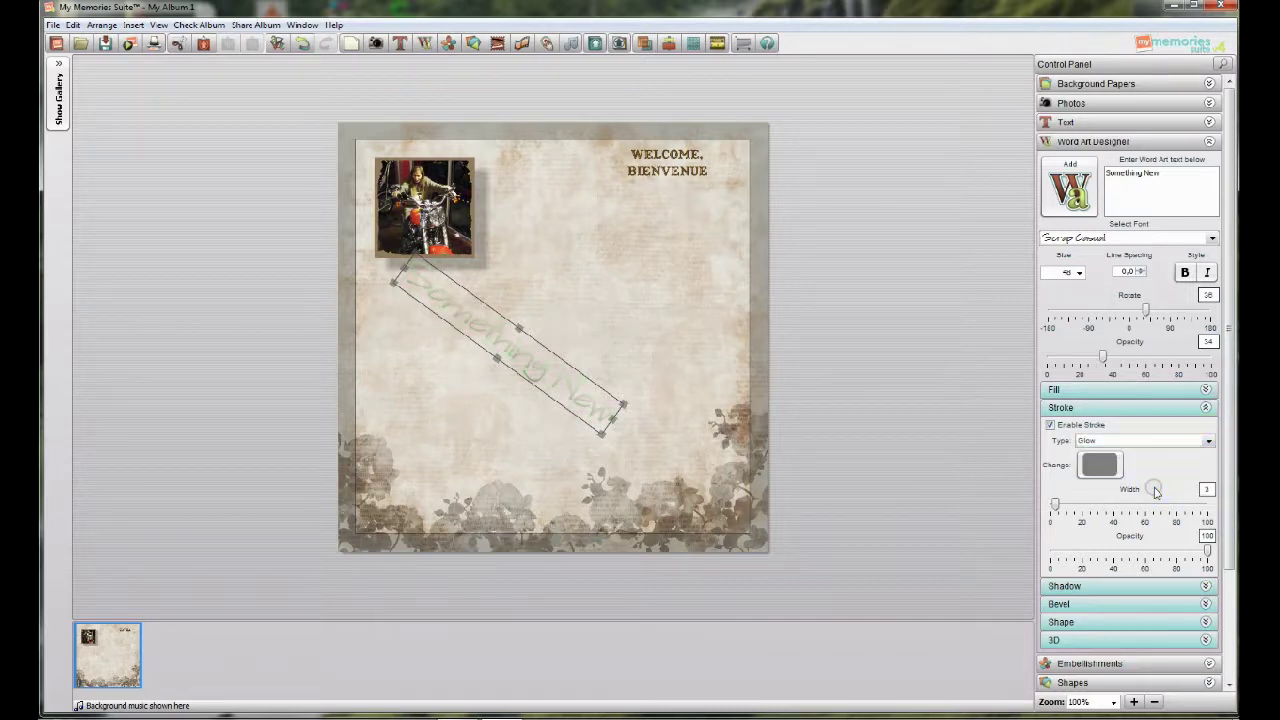
left_click(1050, 425)
left_click(1206, 409)
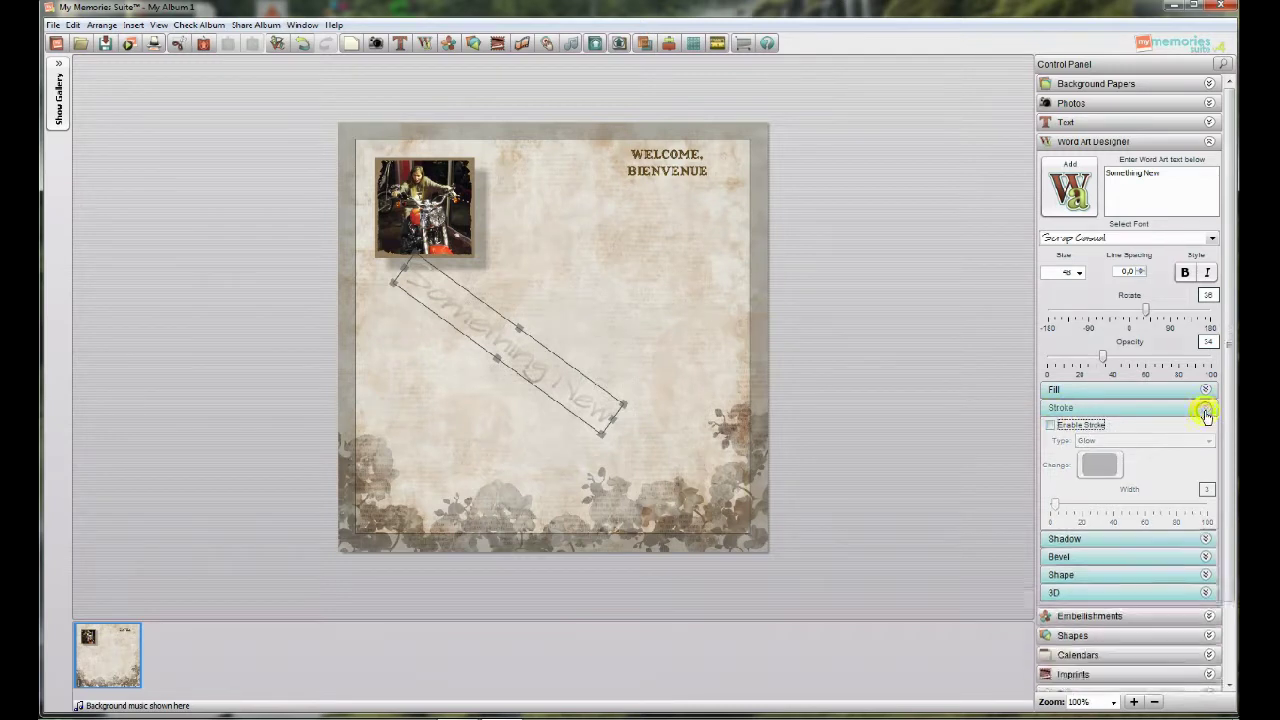
- Enable the shadow on the "Something New" Word Art, lower the shadow opacity to 40, and close the shadow options
left_click(1214, 428)
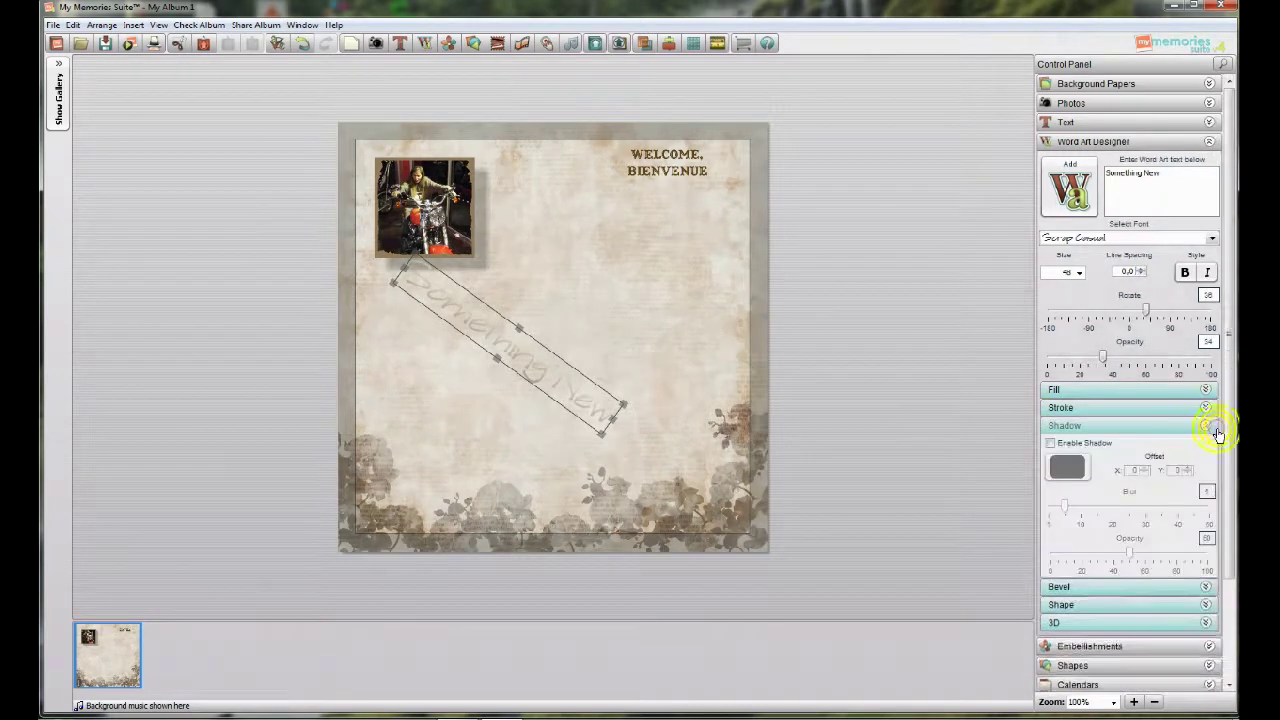
left_click(1050, 443)
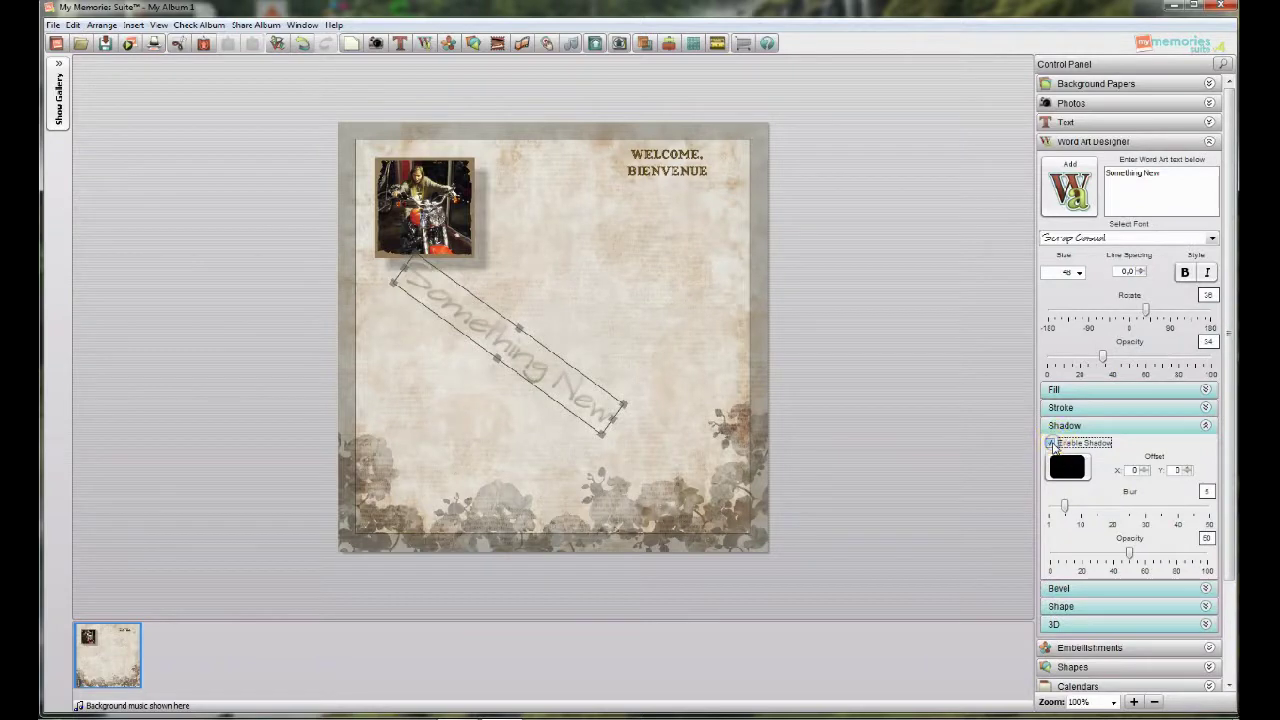
left_click_drag(1115, 511, 1142, 512)
left_click_drag(1062, 511, 1051, 514)
left_click(1207, 425)
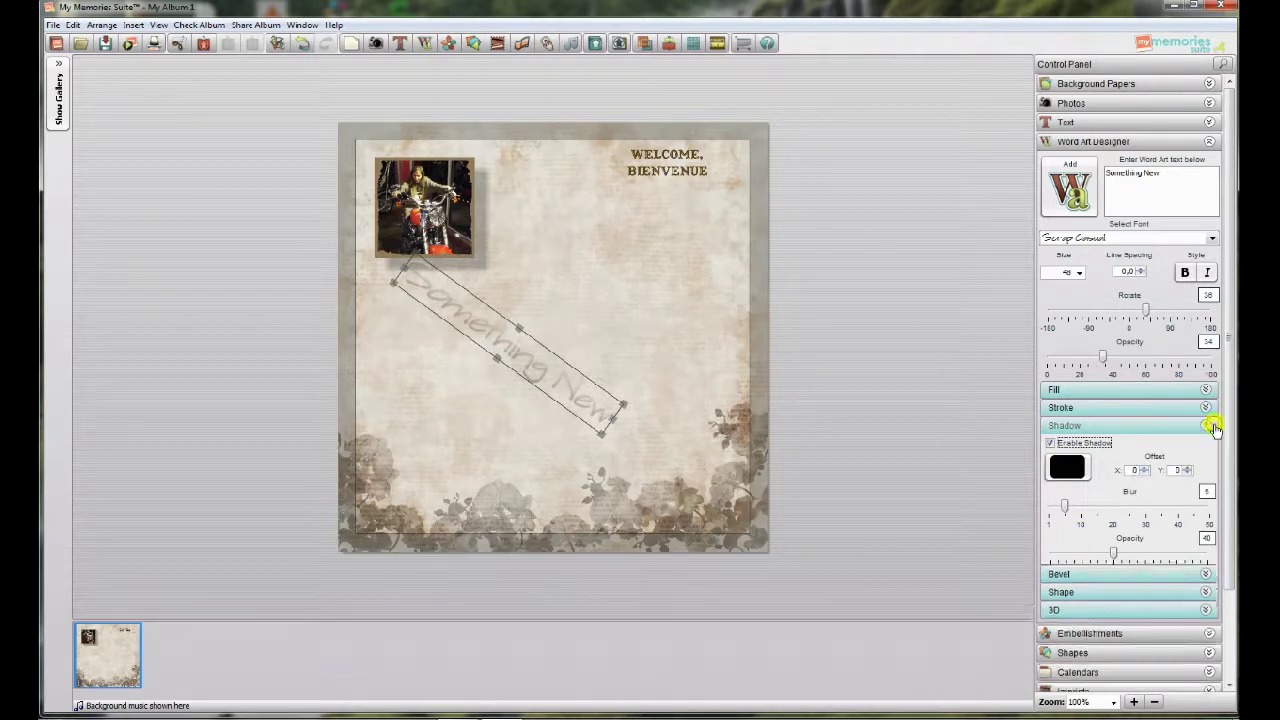
- Enable the bevel on the Word Art and try the Outer and Pillow bevel shapes
left_click(1217, 443)
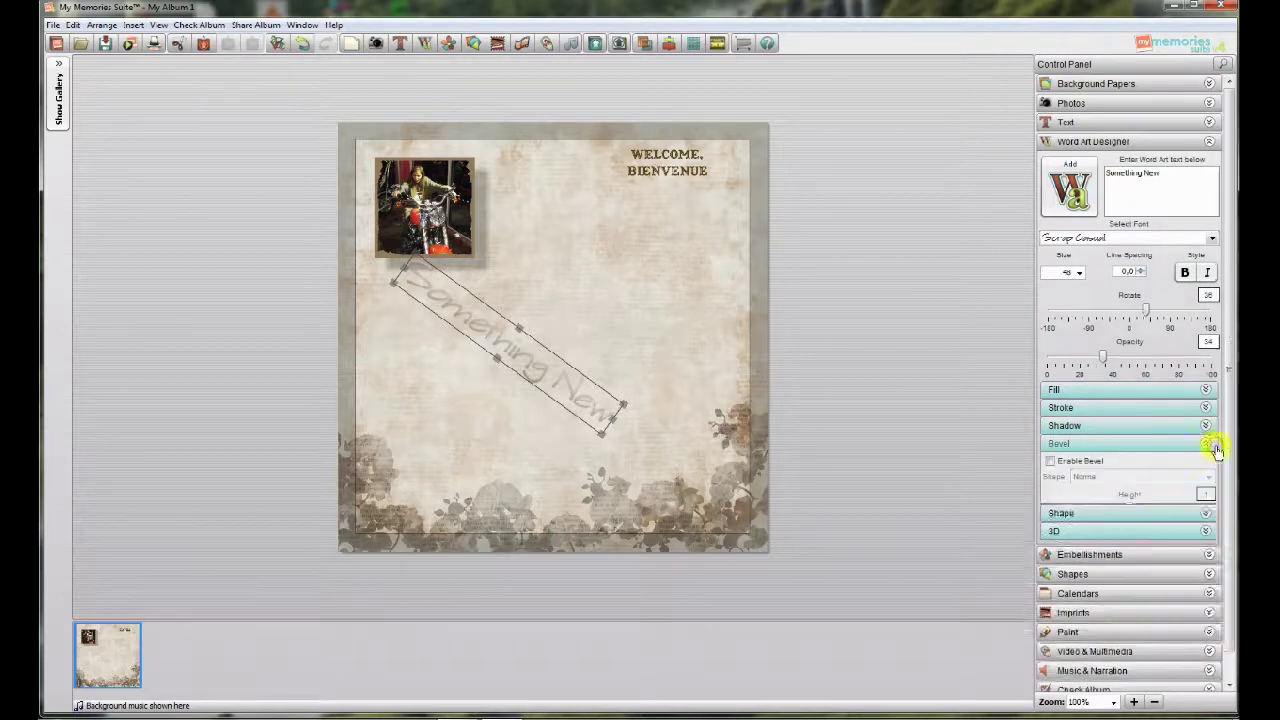
left_click(1051, 461)
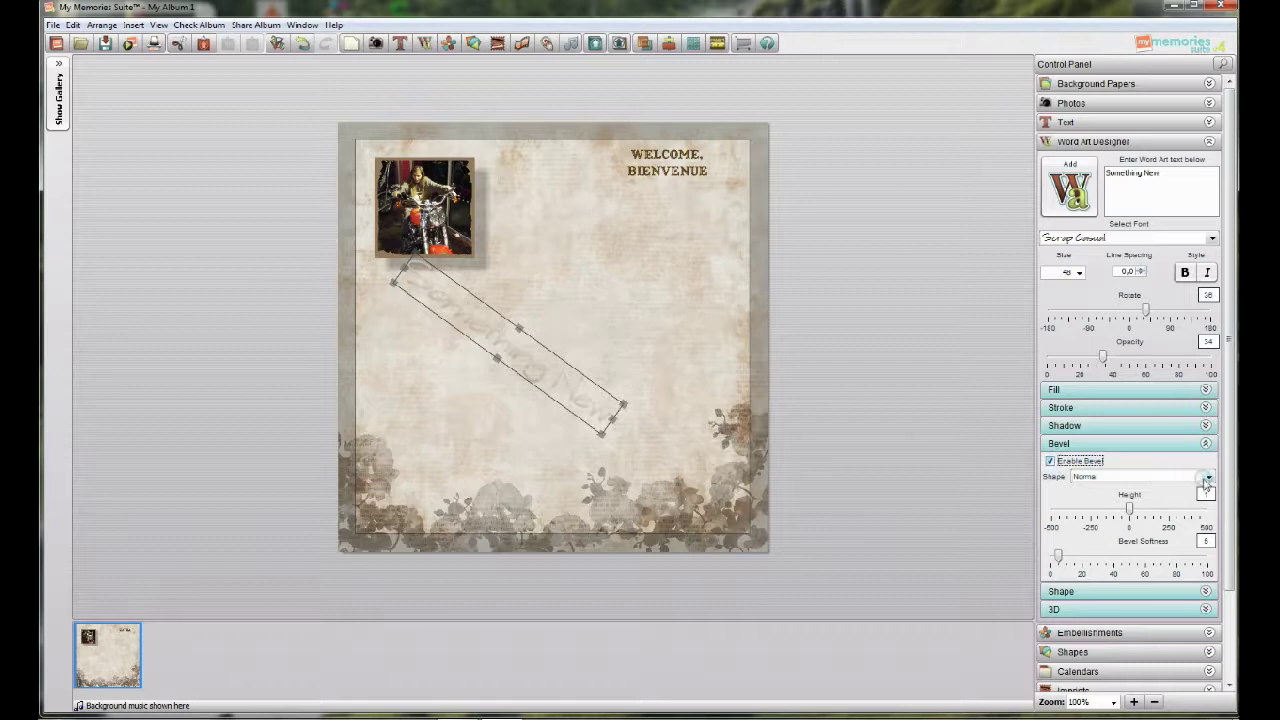
left_click(1207, 477)
left_click(1132, 502)
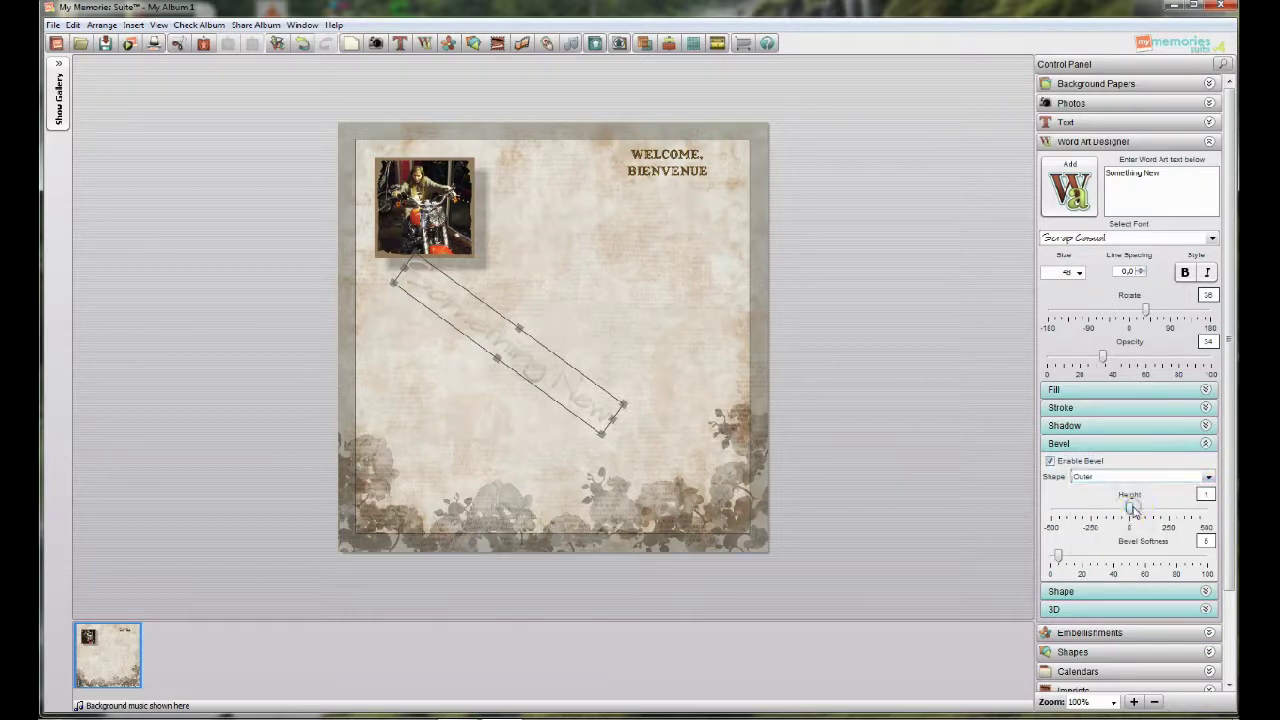
left_click(1209, 470)
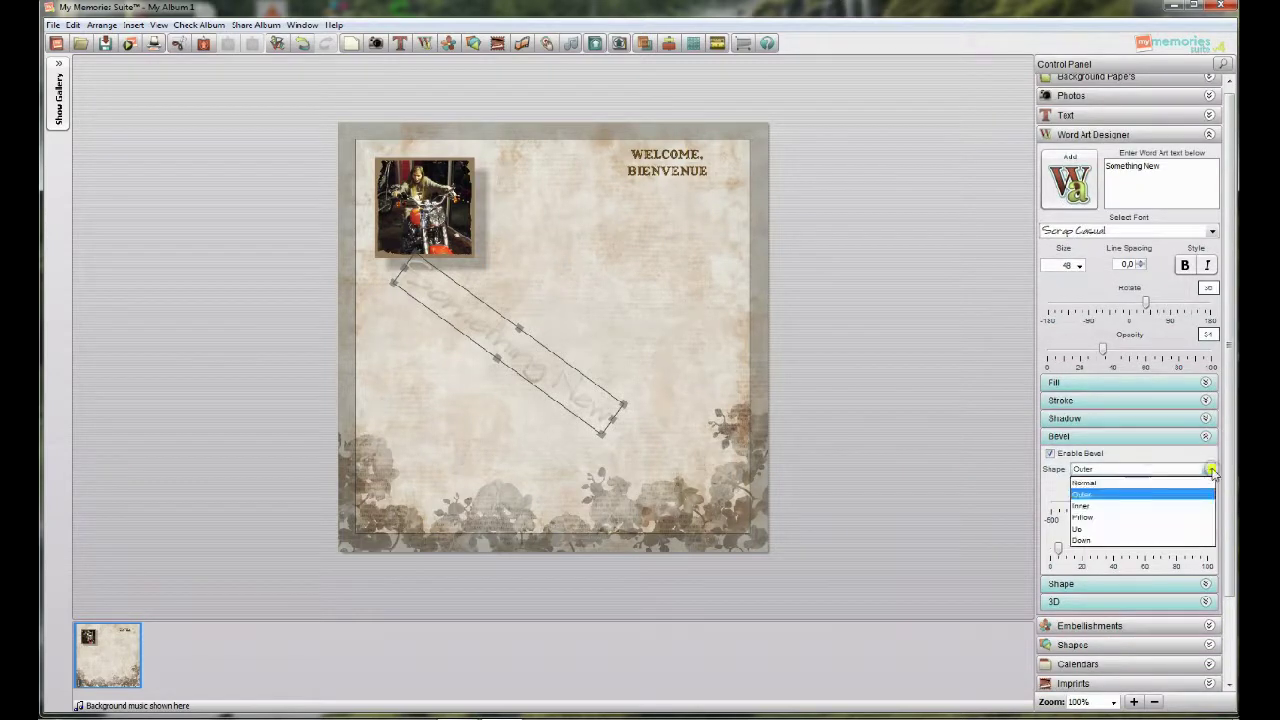
left_click(1128, 517)
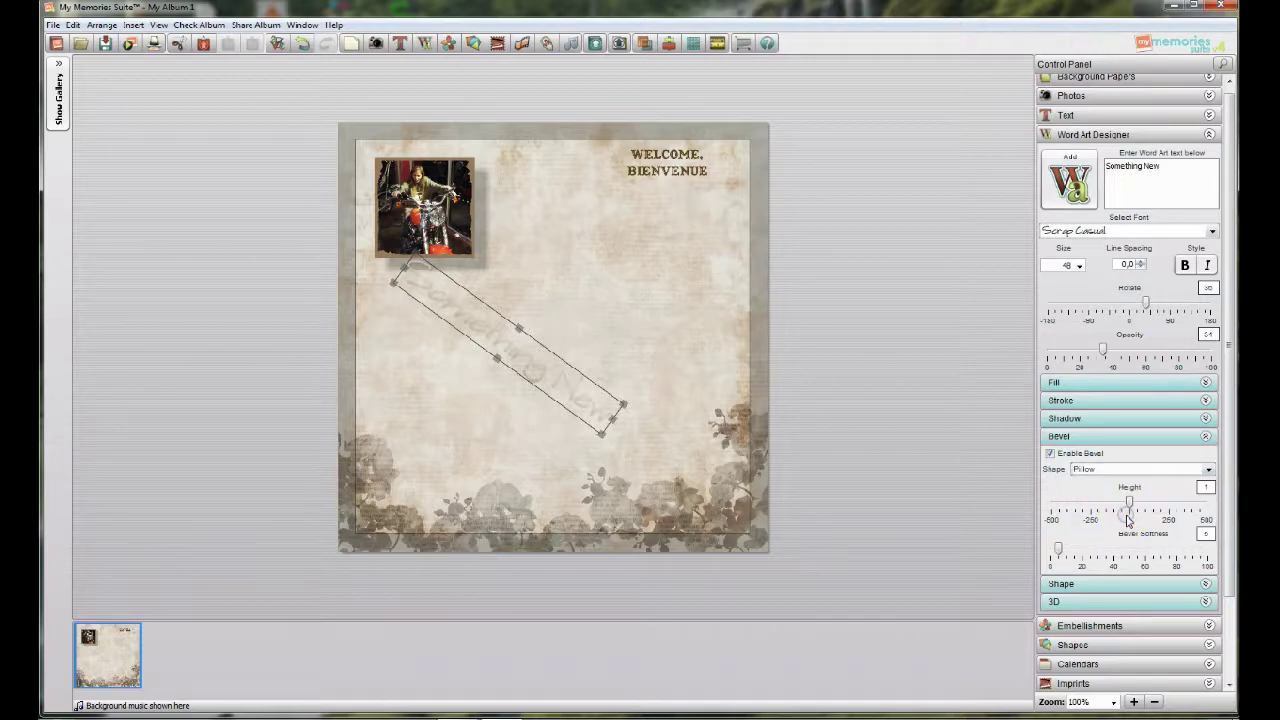
- Switch the Word Art's bevel shape to Down and raise the bevel height to 101
left_click(1209, 470)
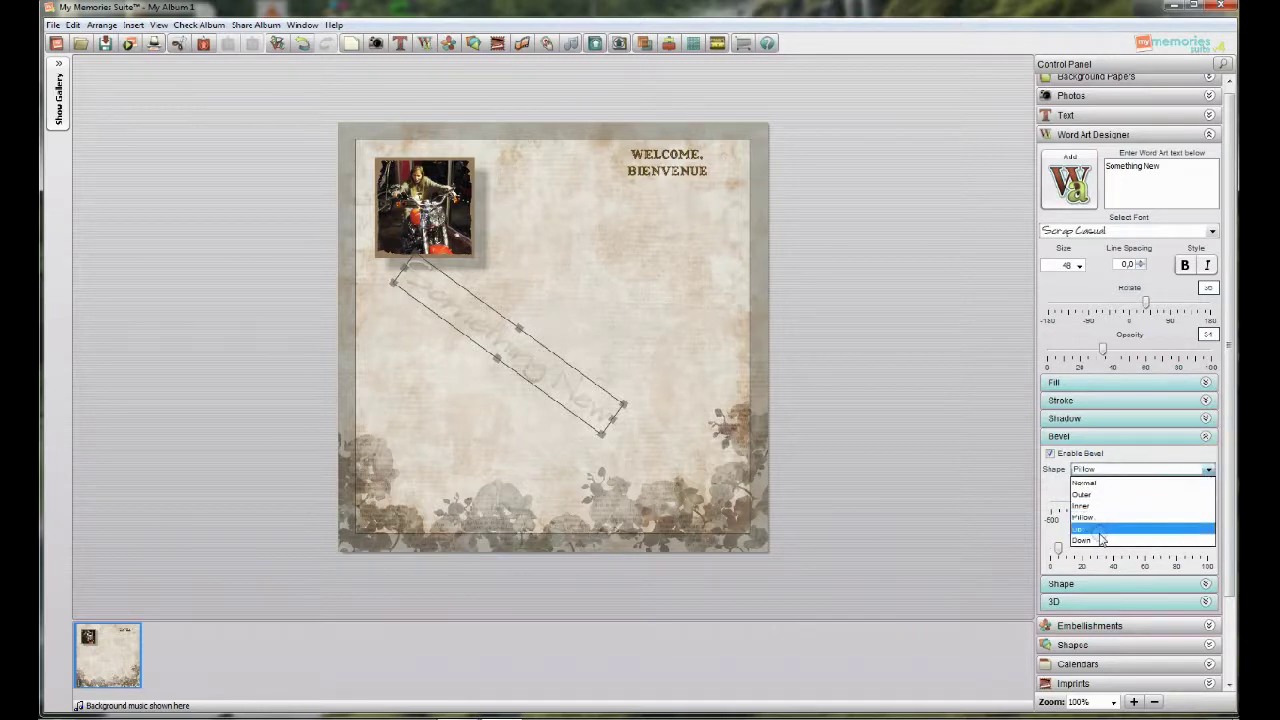
left_click(1097, 534)
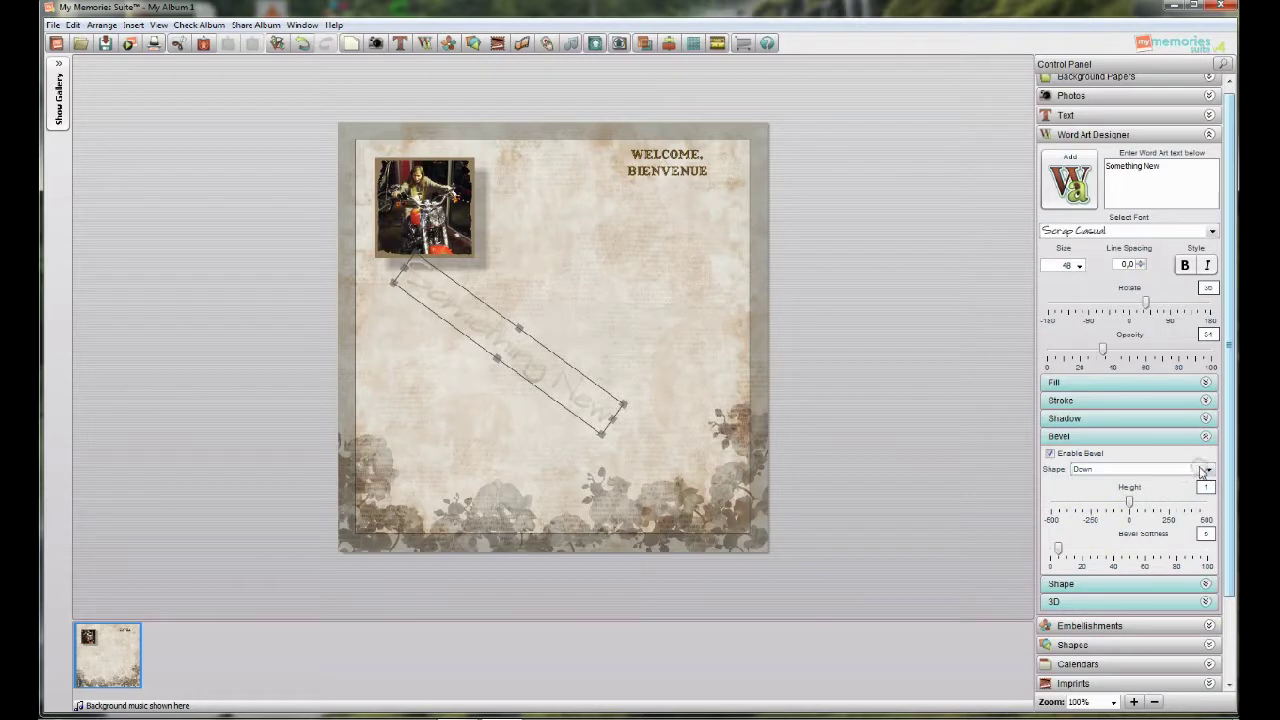
left_click(1180, 508)
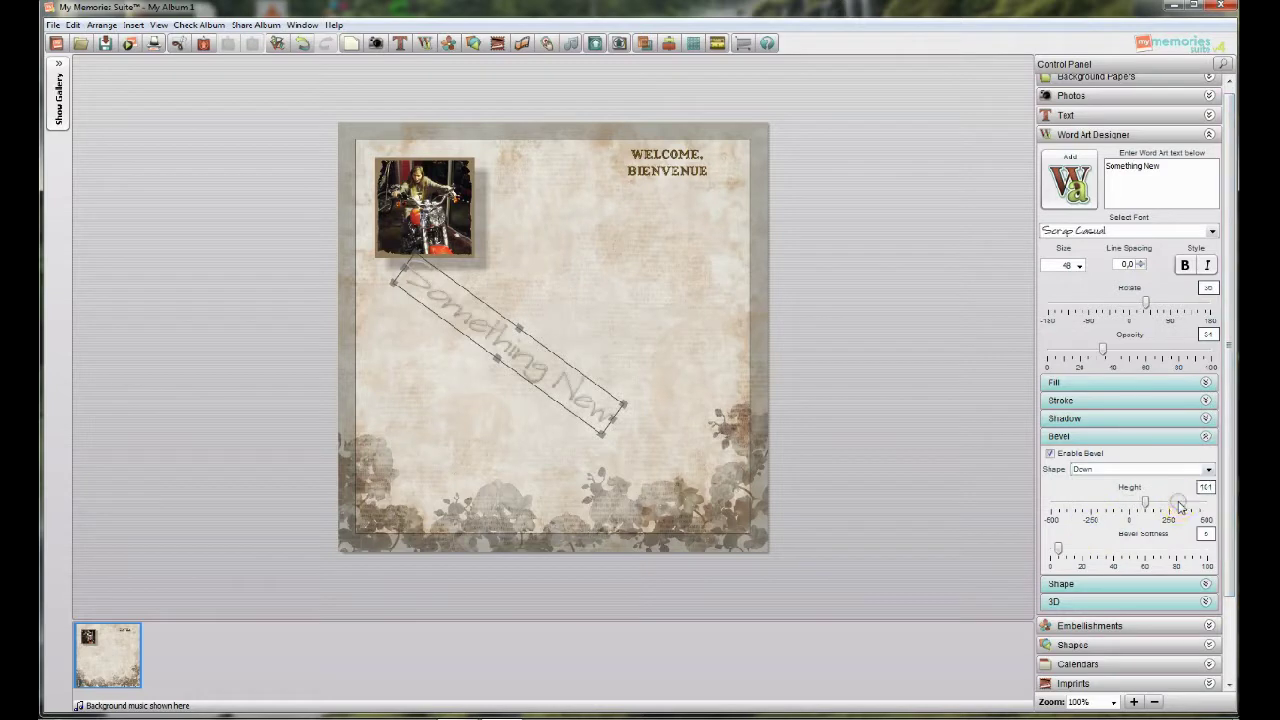
- Move the Word Art to the lower-left area of the page at about X 6, Y 413, and close the bevel options
left_click_drag(584, 403, 545, 497)
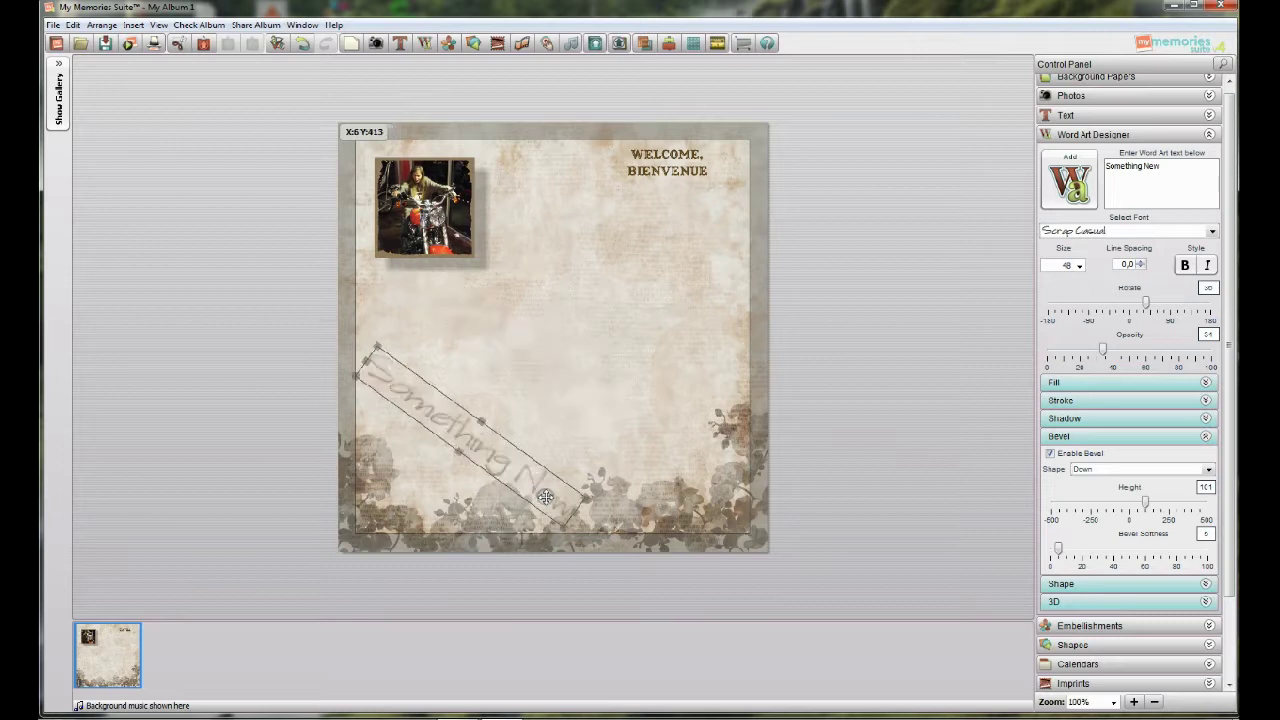
left_click(597, 434)
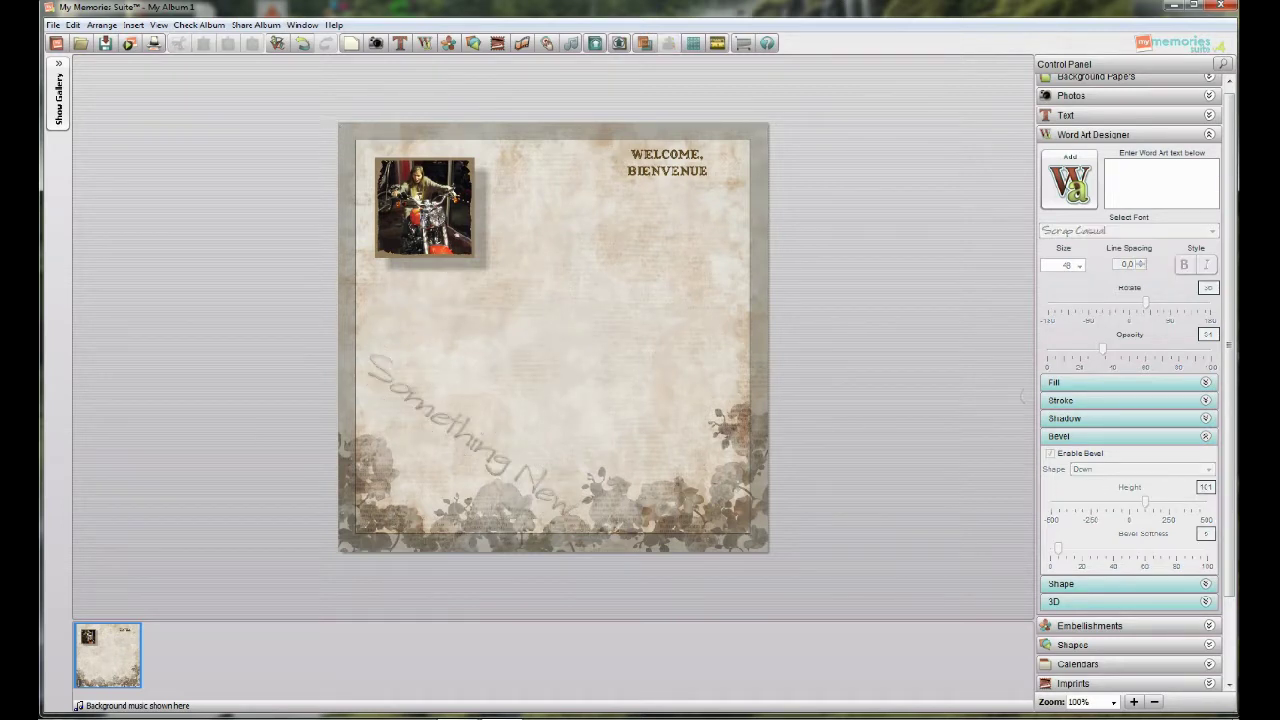
left_click(1205, 436)
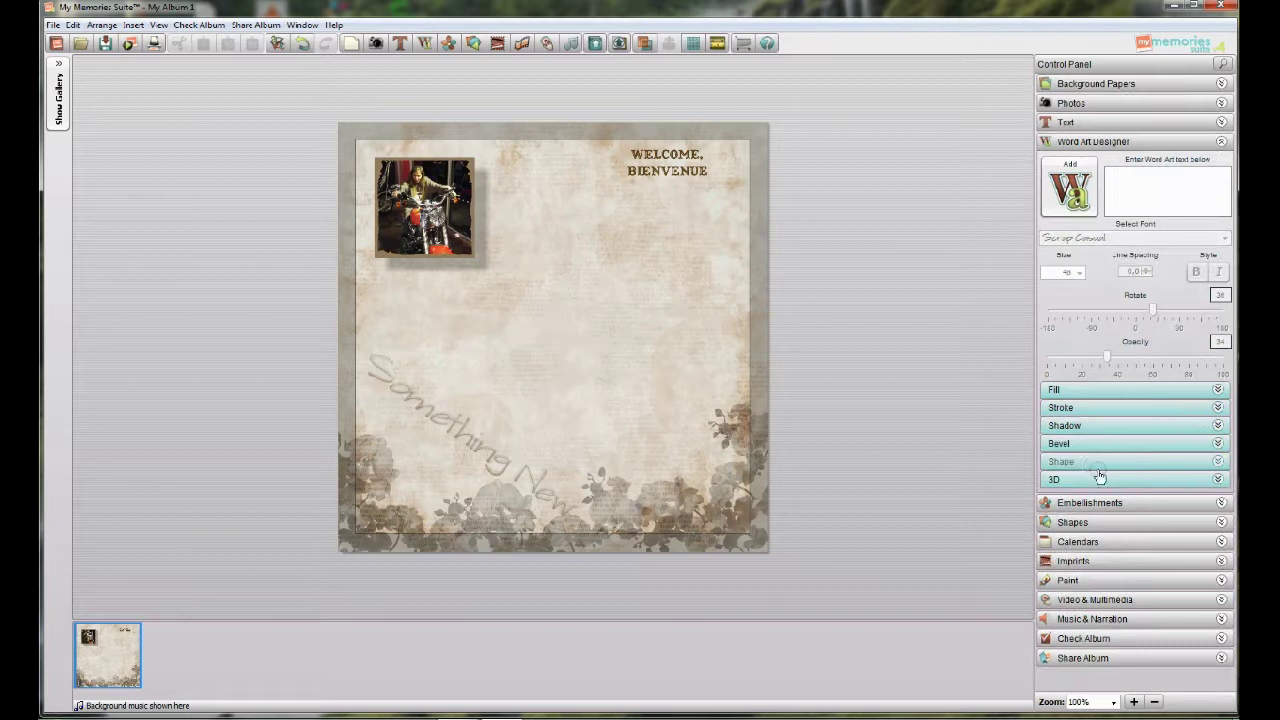
- Select the Word Art and enable an arc shape for it
left_click(451, 434)
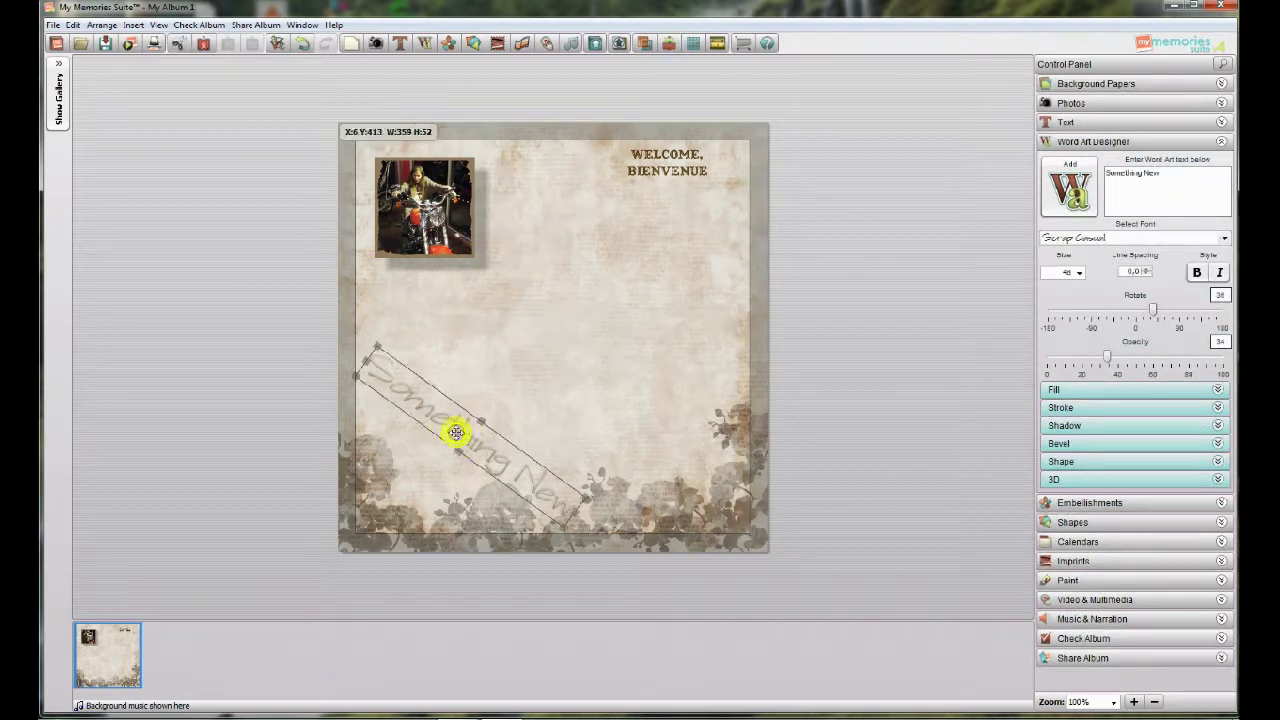
left_click(1217, 461)
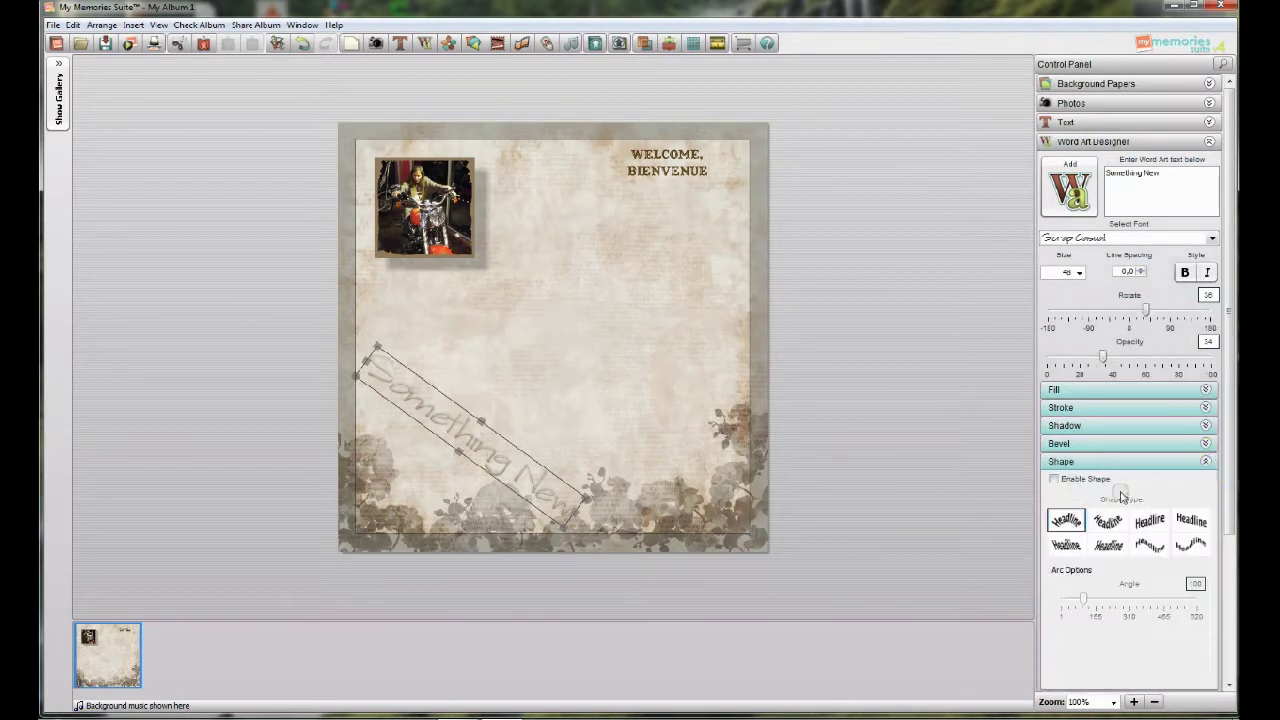
left_click(1056, 480)
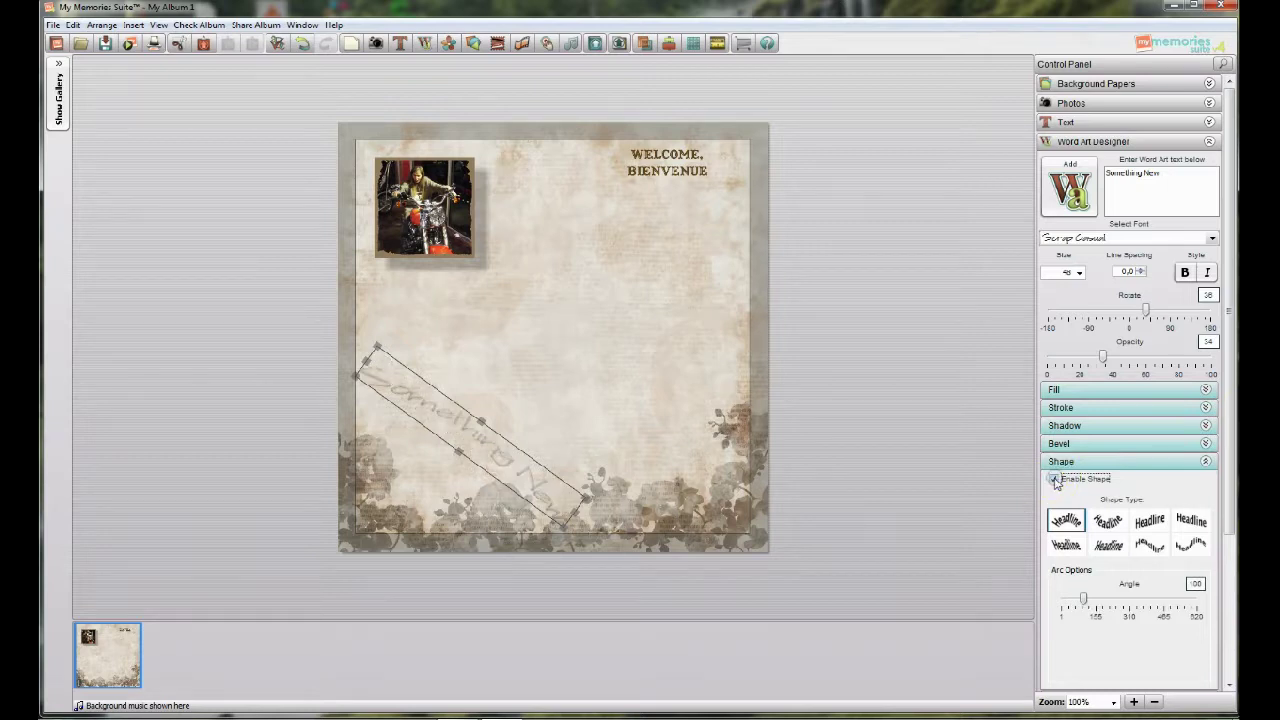
- Try other shape types on the Word Art, including Wave and Shear with X magnitude 20 and Y magnitude 17
left_click(1107, 520)
left_click(1148, 547)
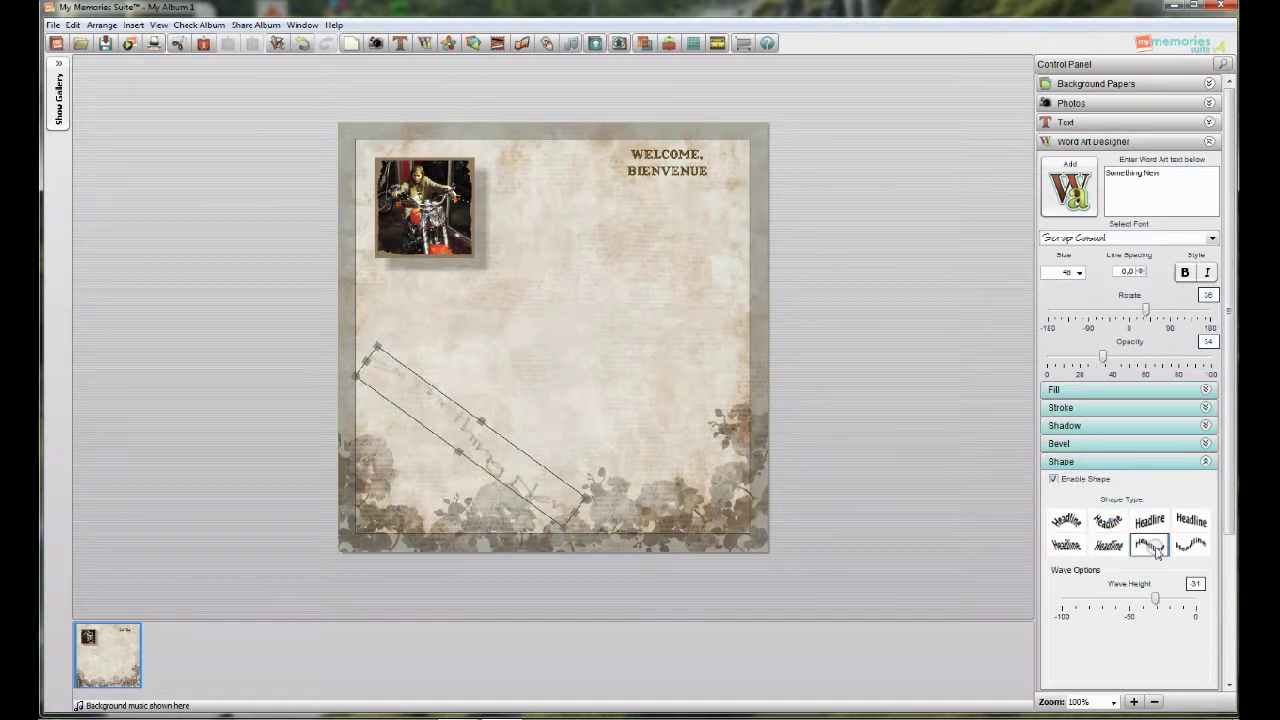
left_click(1190, 524)
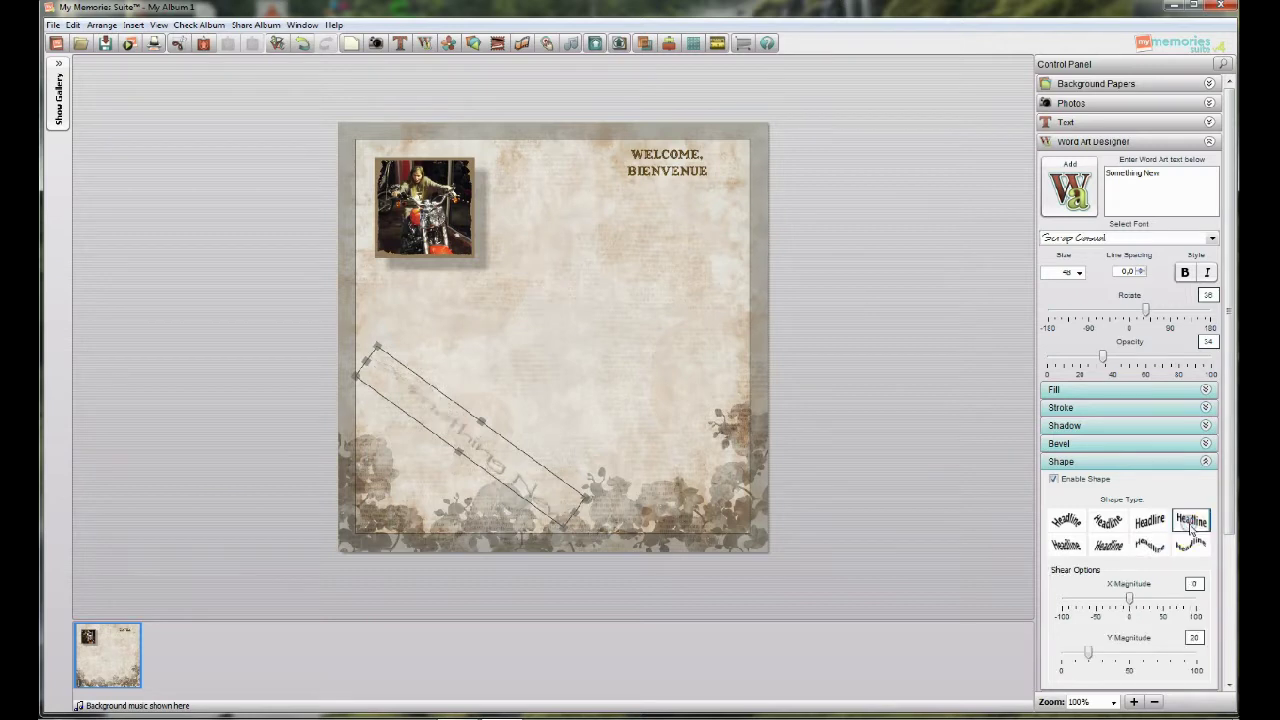
left_click(1172, 605)
left_click(1131, 653)
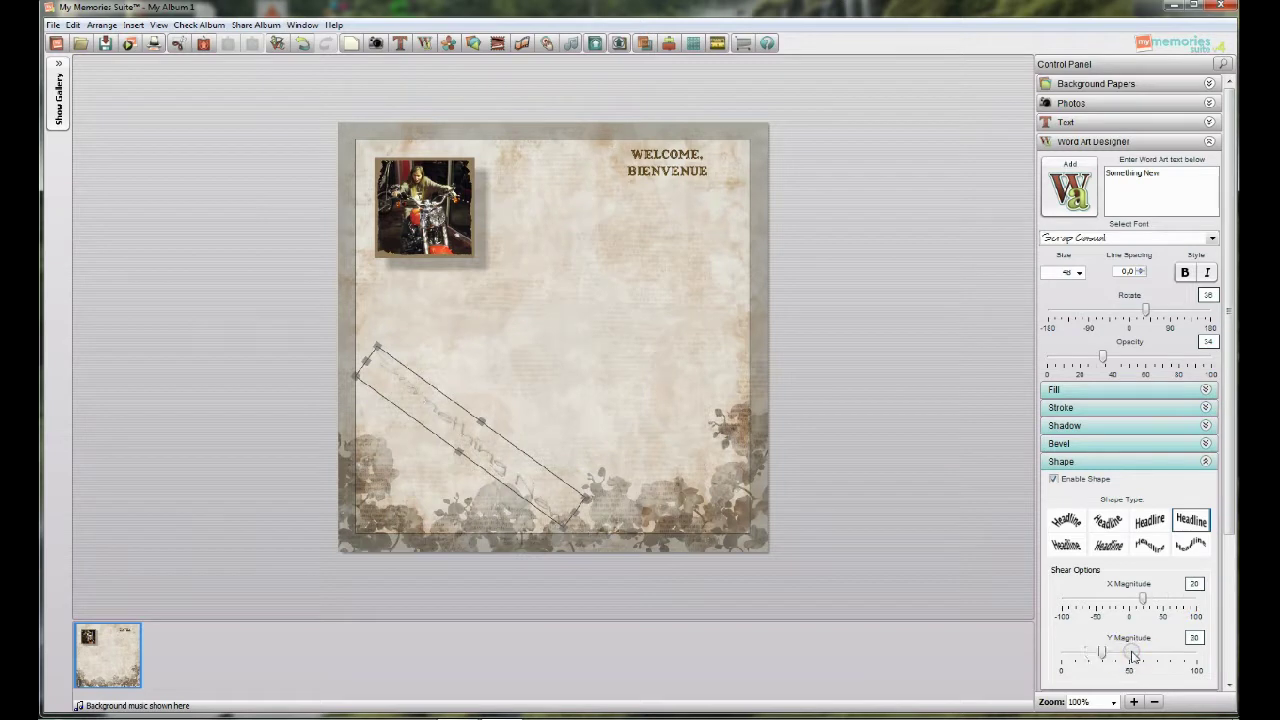
left_click_drag(1103, 655, 1084, 655)
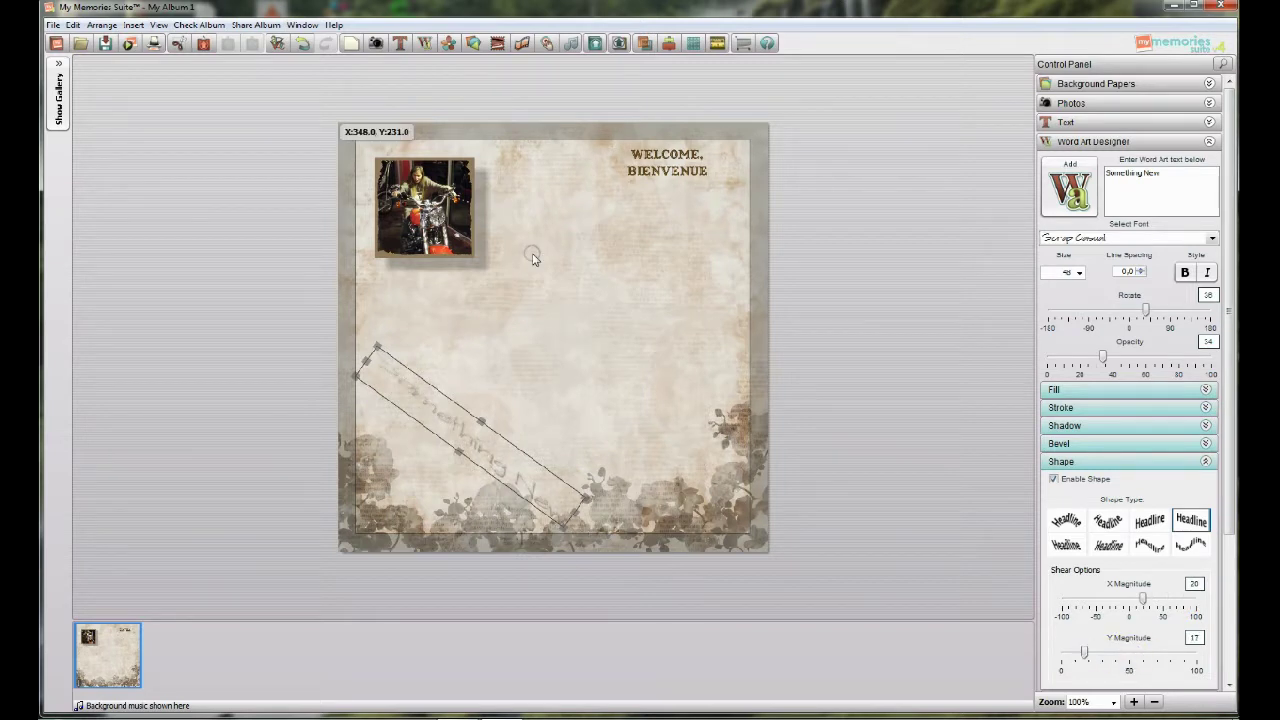
- Undo the Shear and Wave shape changes on the Word Art back to the arc, and close the shape options
left_click(299, 43)
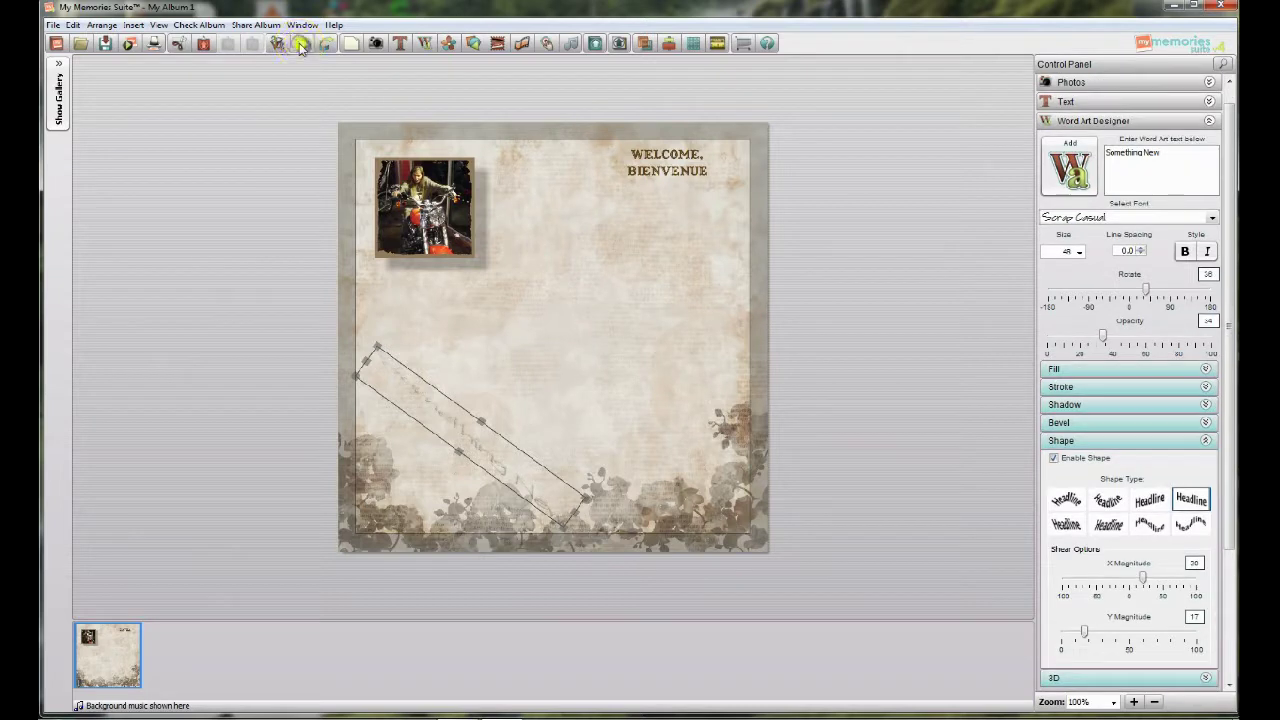
left_click(299, 43)
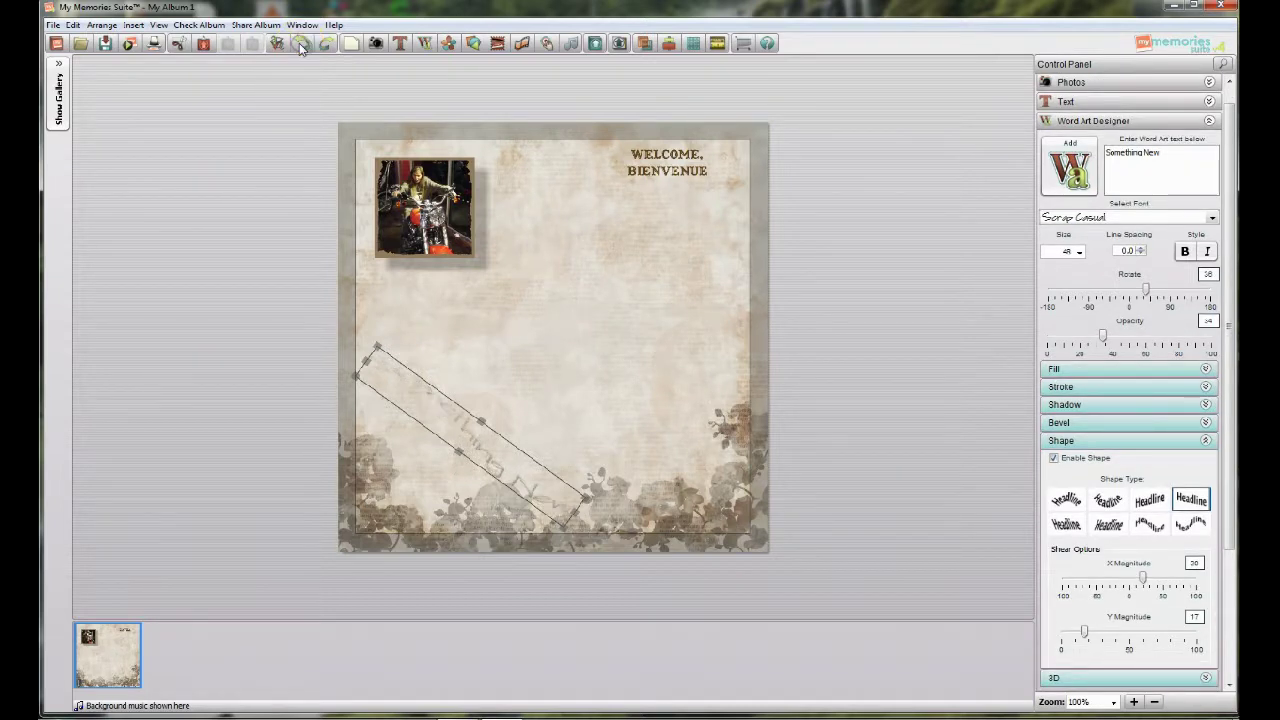
left_click(300, 44)
left_click(299, 43)
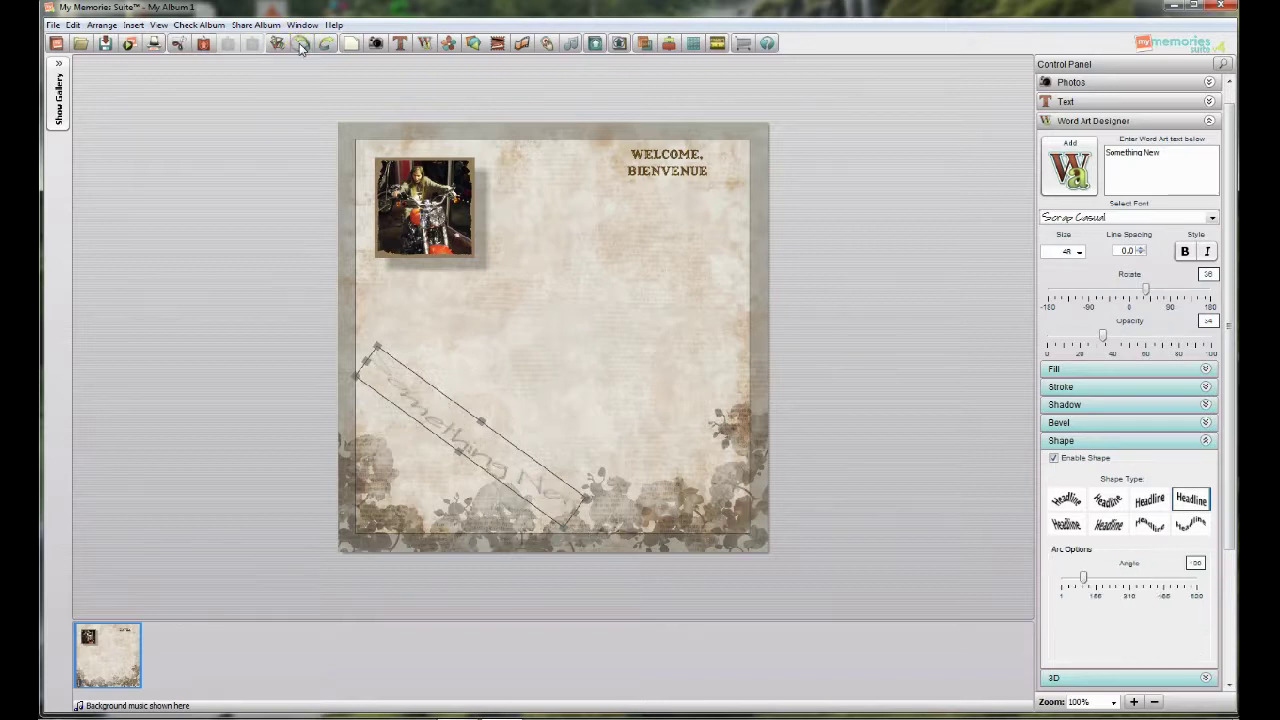
left_click(560, 395)
left_click(488, 461)
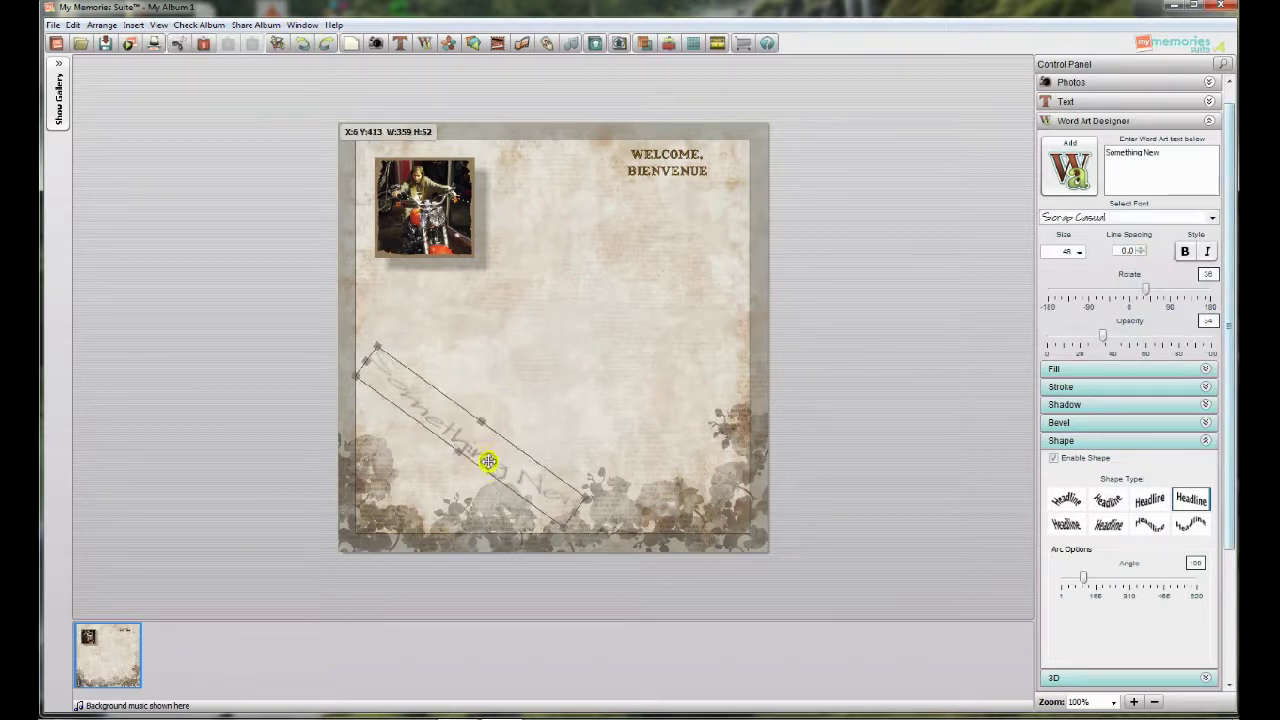
left_click(1205, 440)
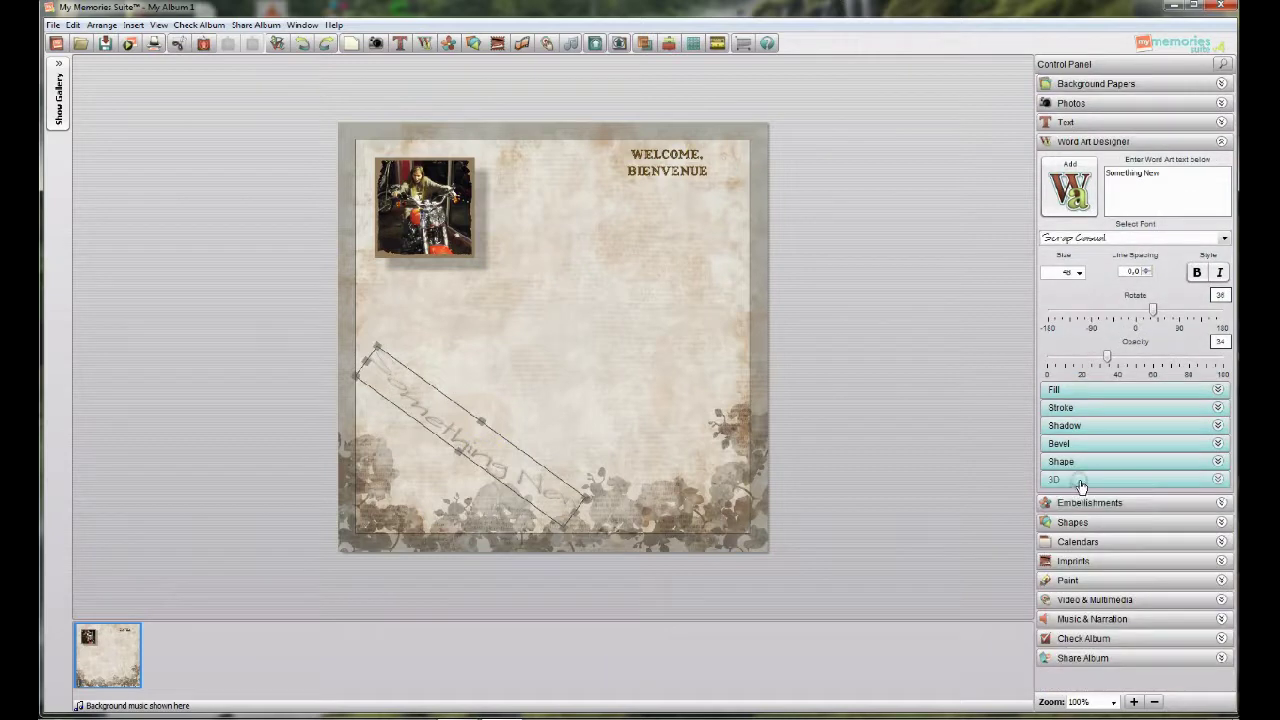
- Enable the 3D effect on the Word Art with the dark brown favorite as edge color, deselect it, and close the 3D options
left_click(1080, 484)
left_click(1055, 498)
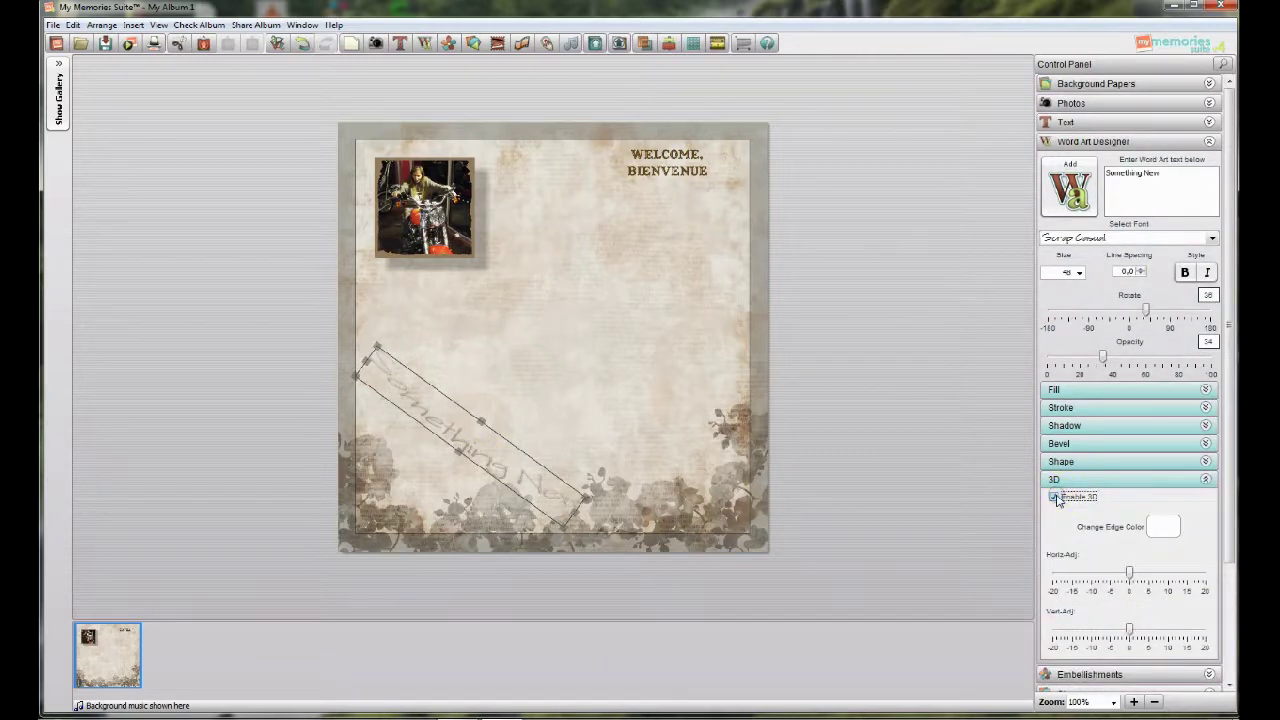
left_click(1163, 526)
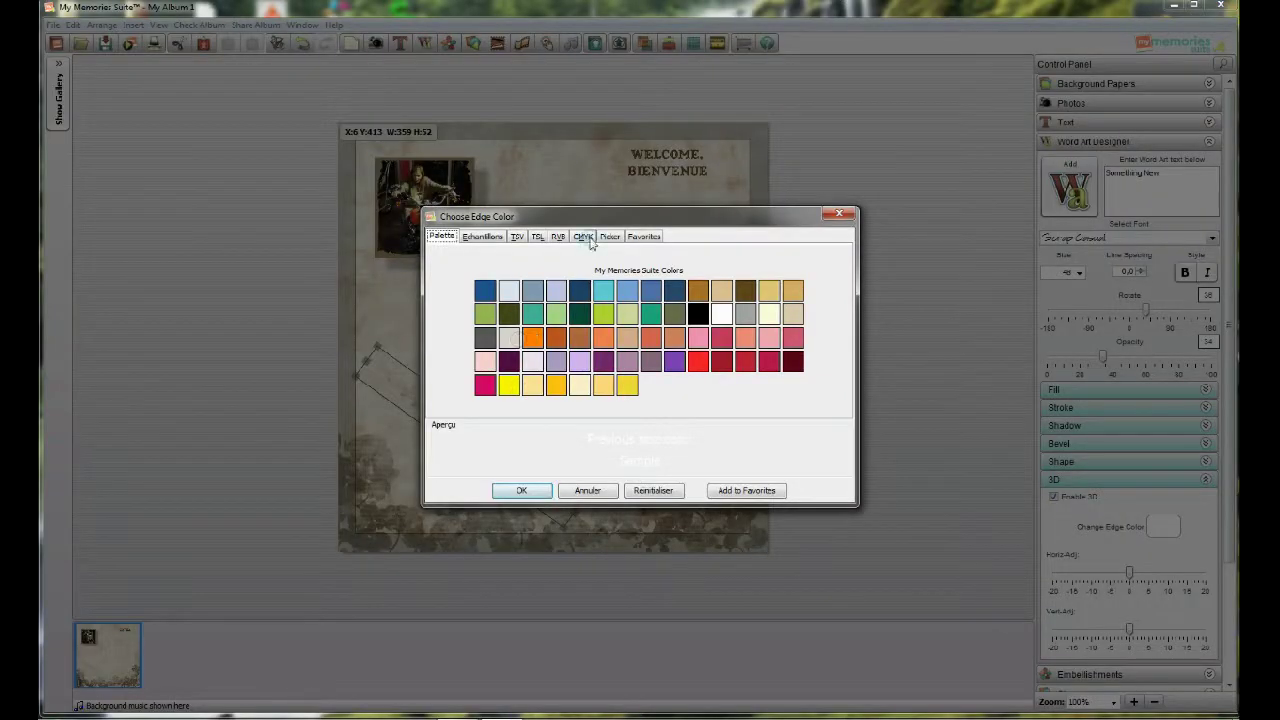
left_click(644, 237)
left_click(580, 332)
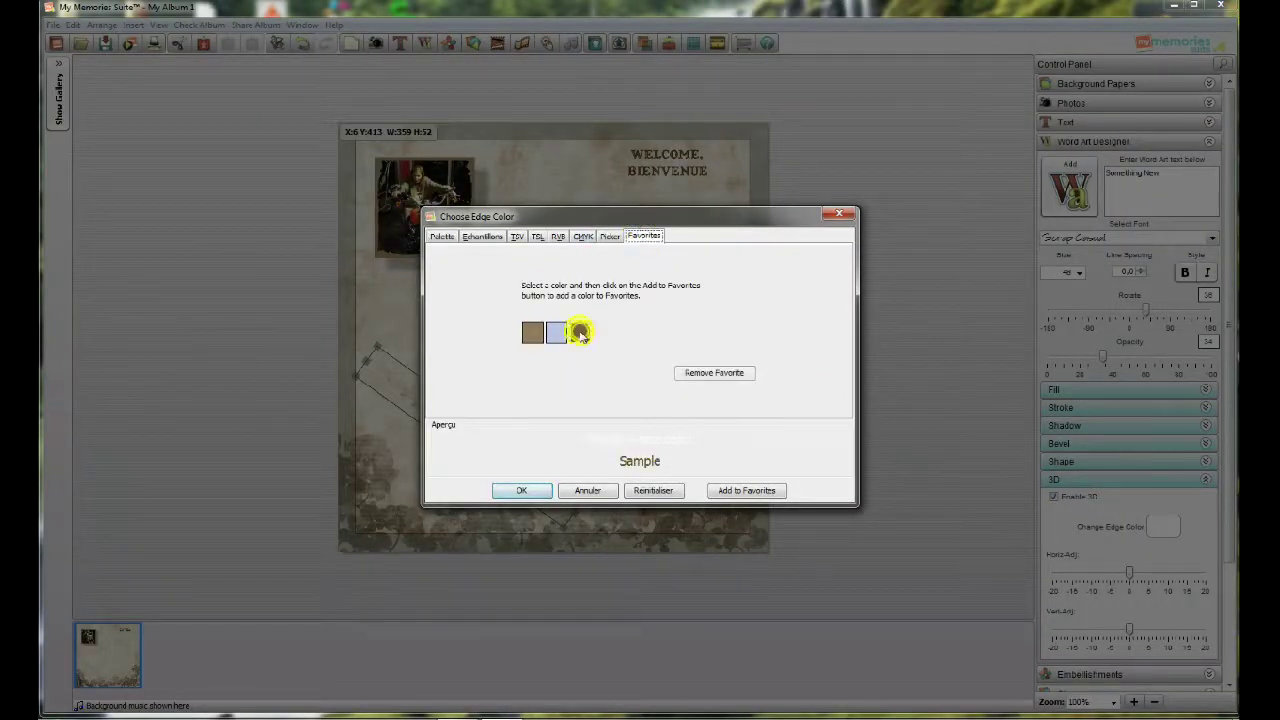
left_click(522, 490)
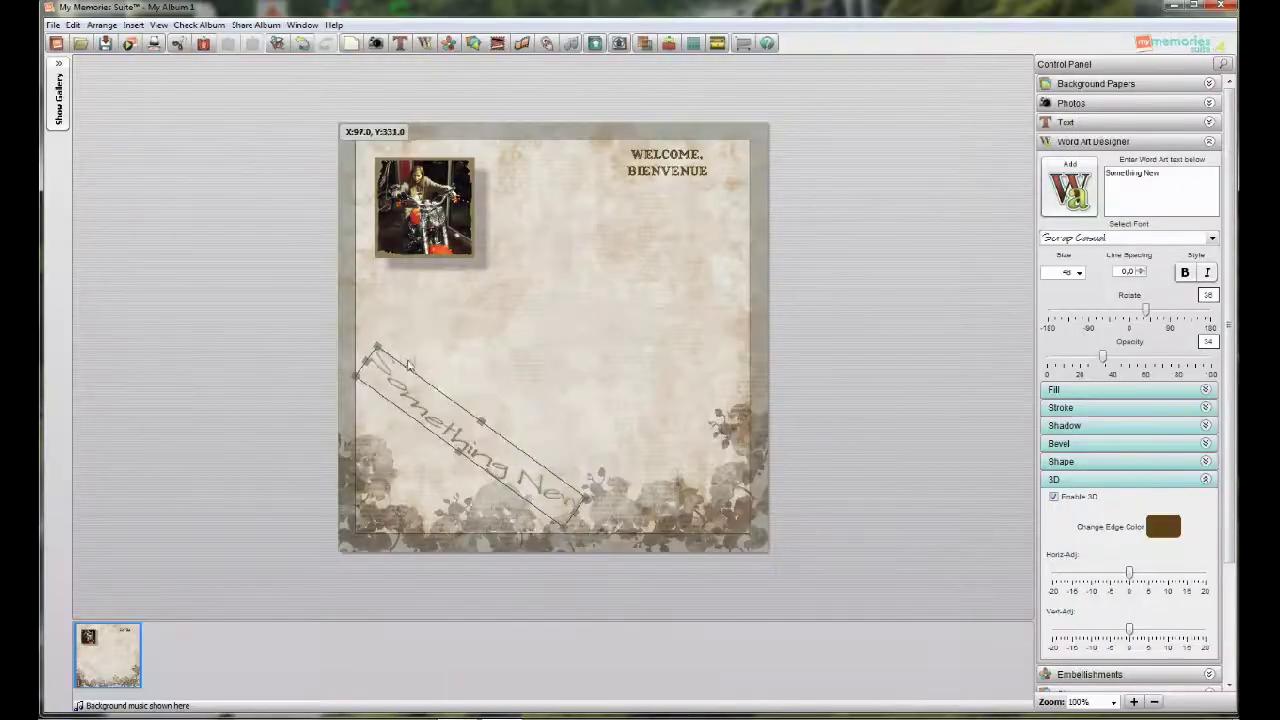
left_click(855, 381)
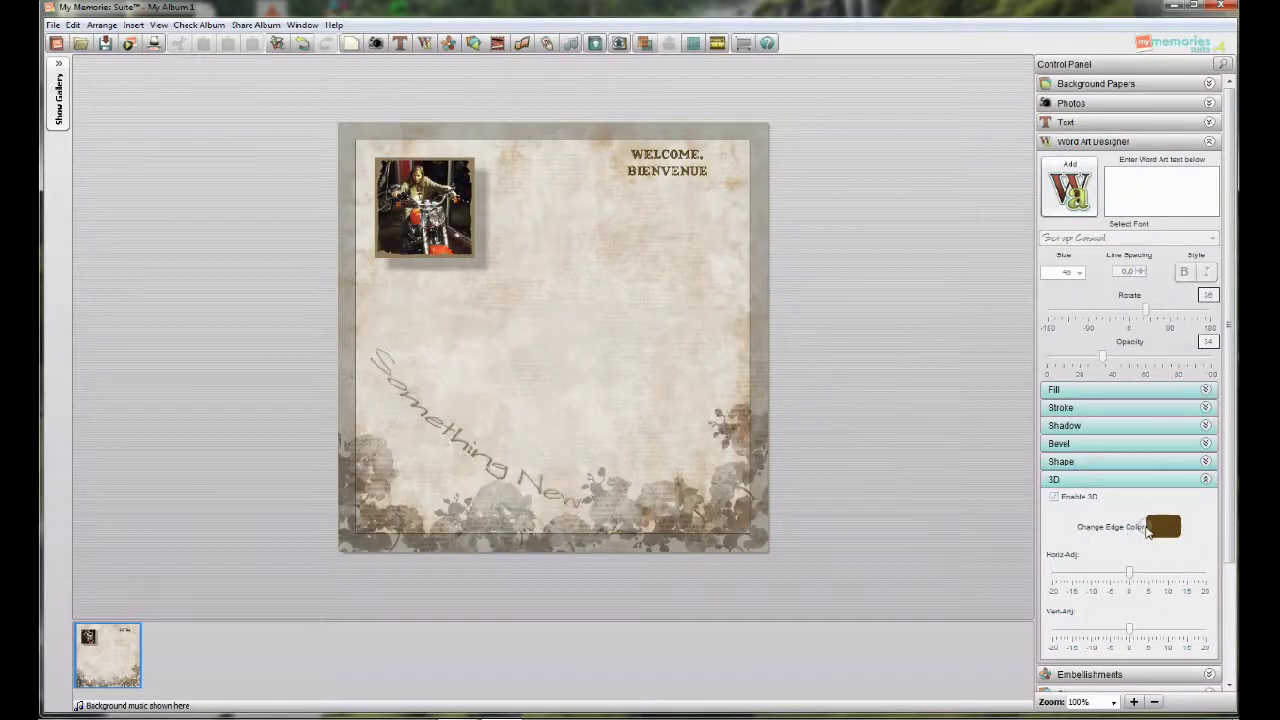
left_click(1204, 482)
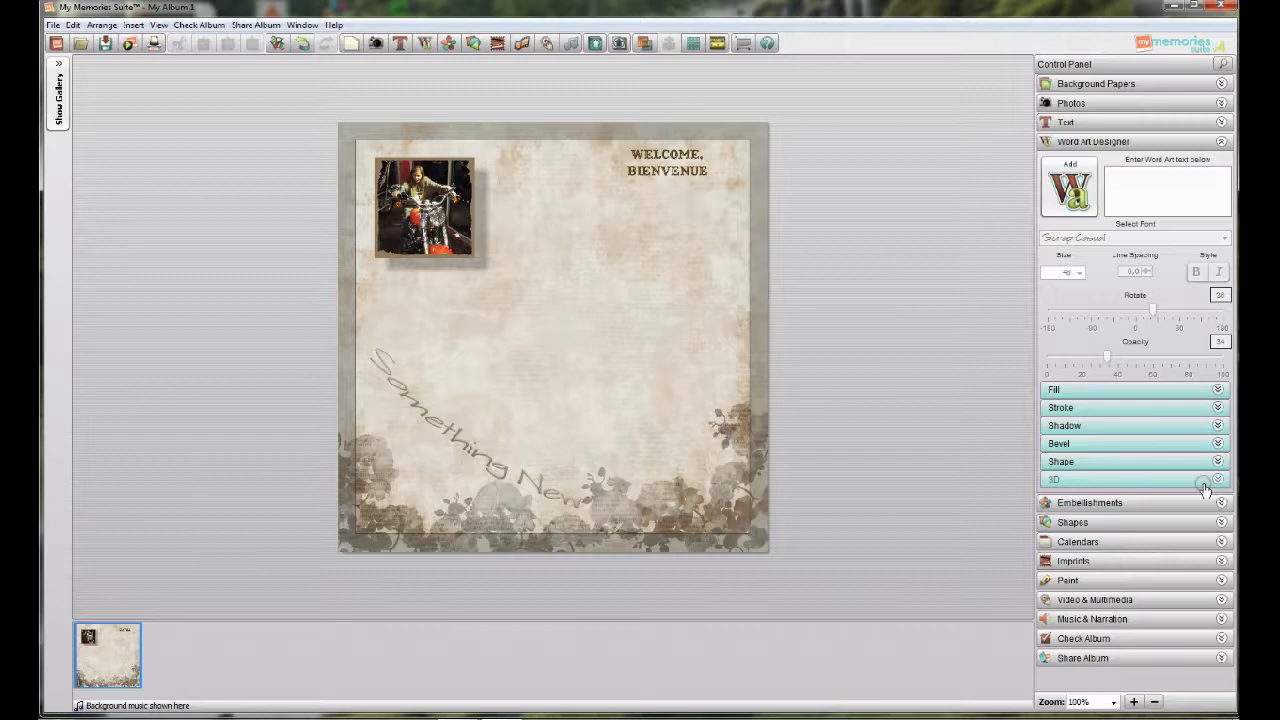
- Close the Word Art options and browse embellishments to the purchased Vintage set All About Funk
left_click(1194, 146)
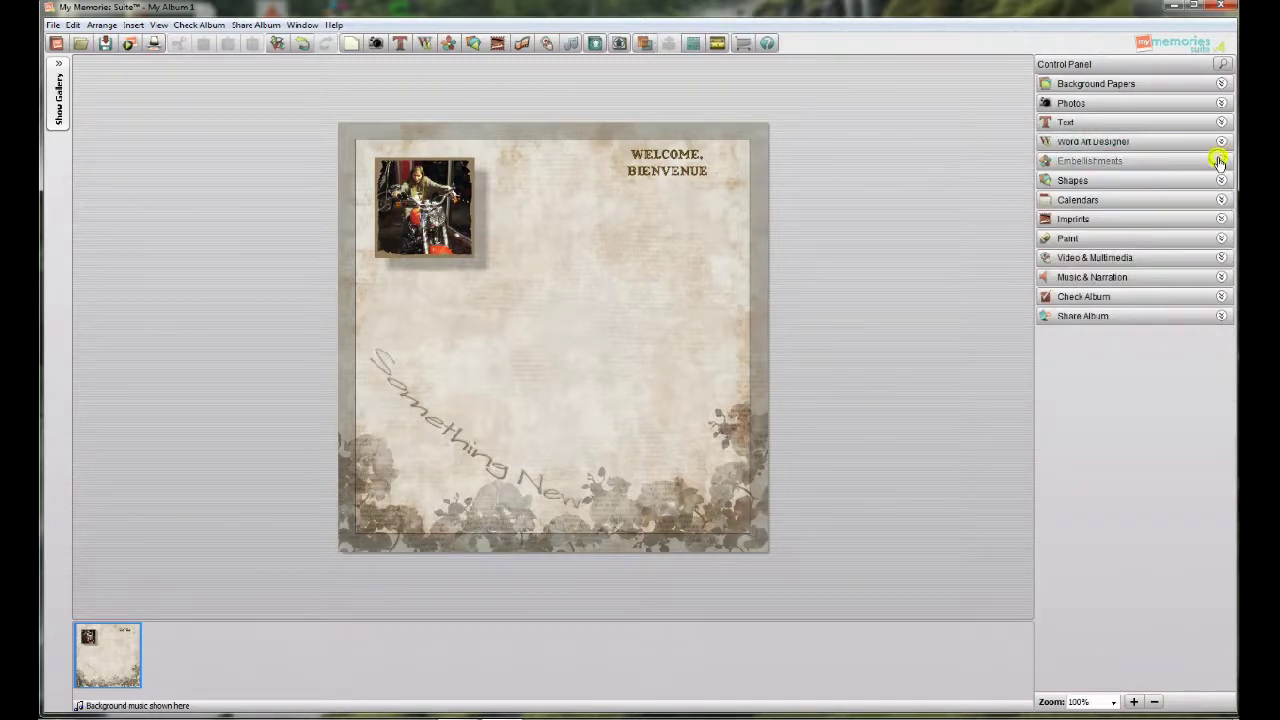
left_click(1219, 161)
left_click(1083, 205)
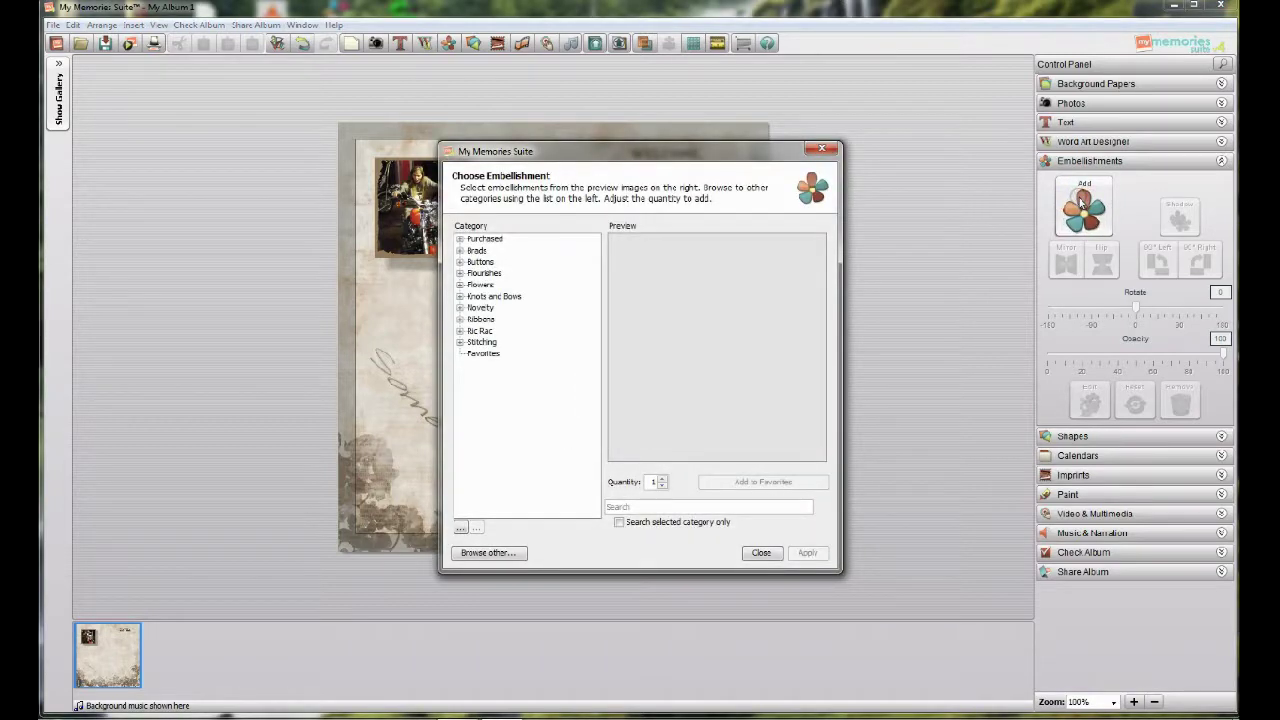
left_click(460, 240)
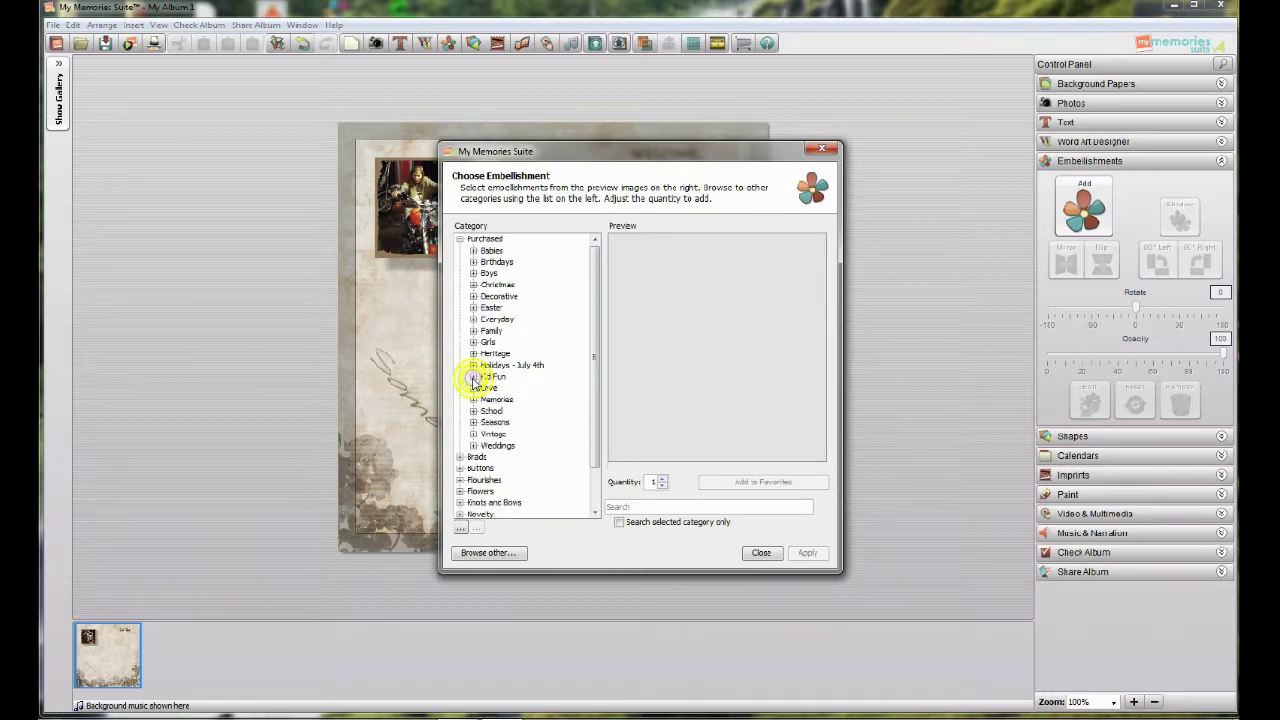
left_click(474, 436)
left_click(519, 446)
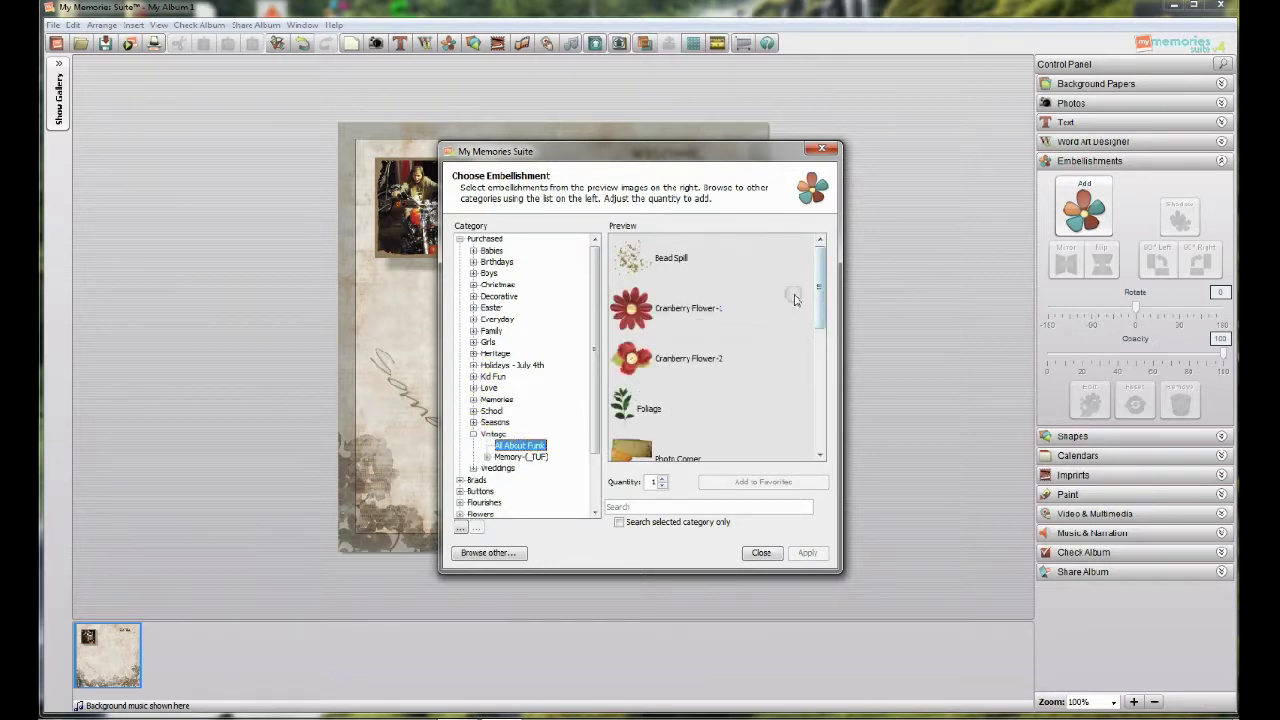
- Add the Photo Corner and Screws embellishments from All About Funk to the page and look through the remaining items
left_click_drag(818, 290, 818, 326)
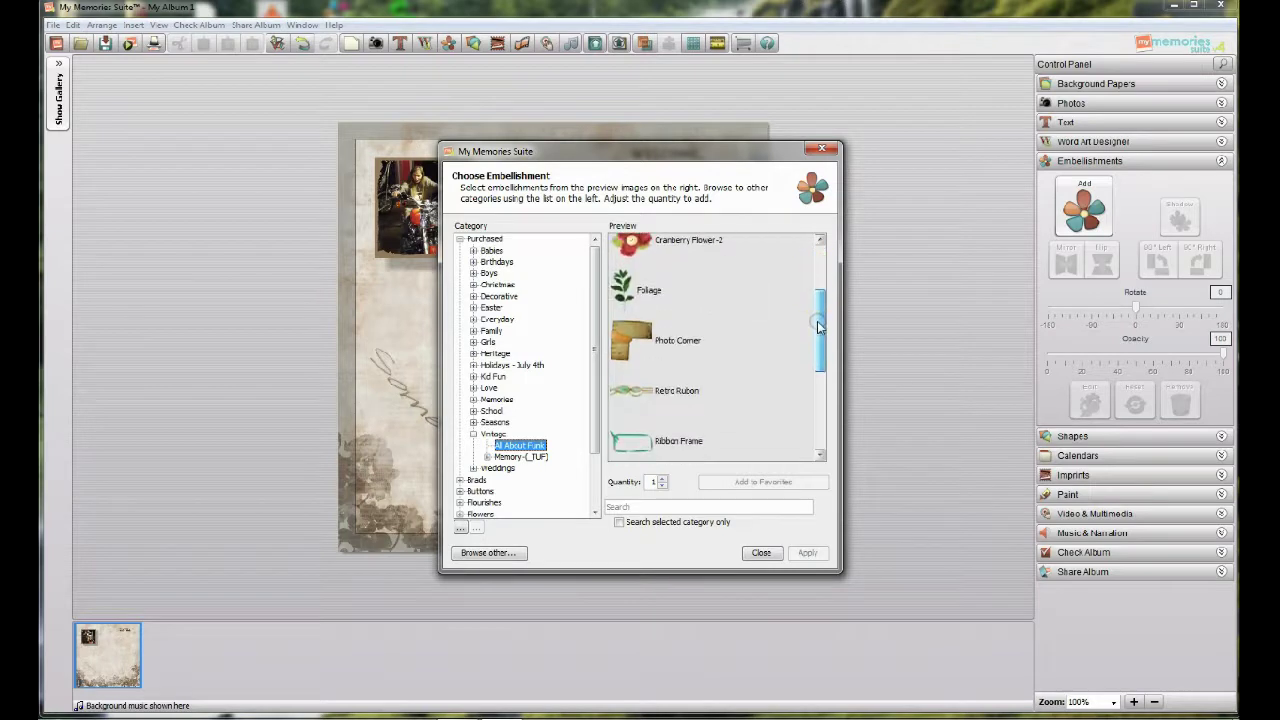
double_click(660, 338)
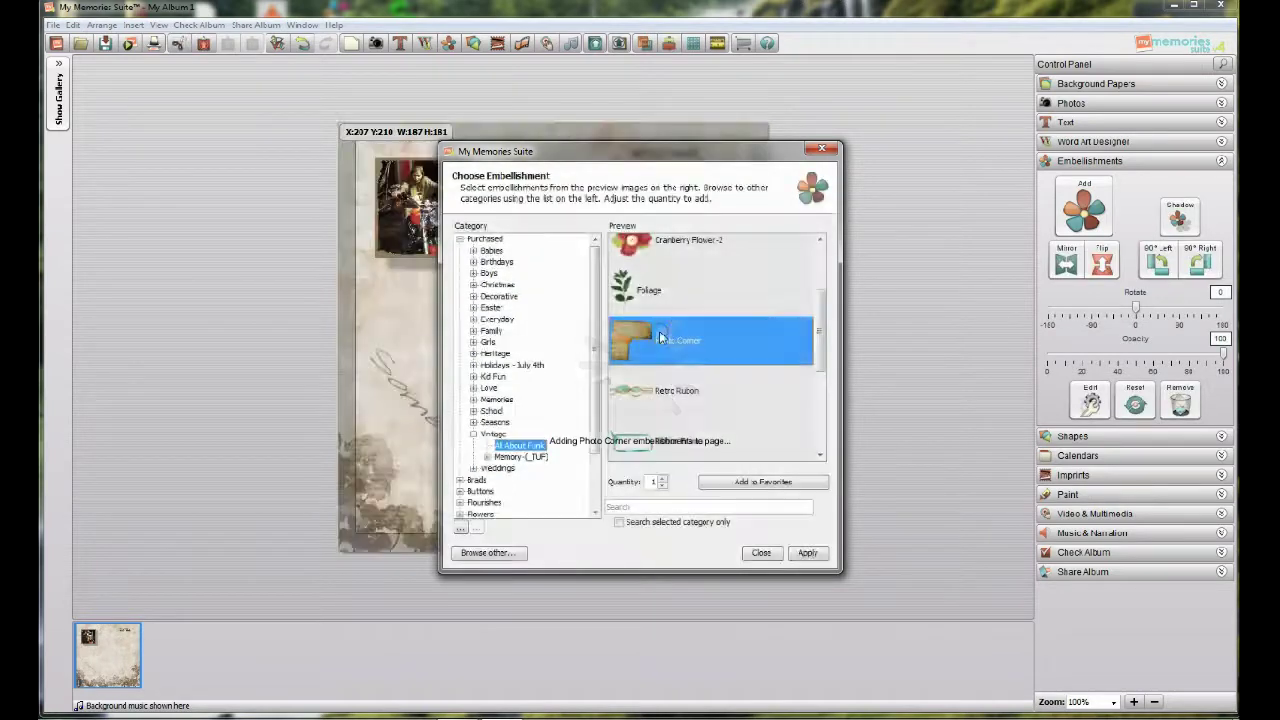
left_click_drag(820, 341, 822, 405)
double_click(720, 350)
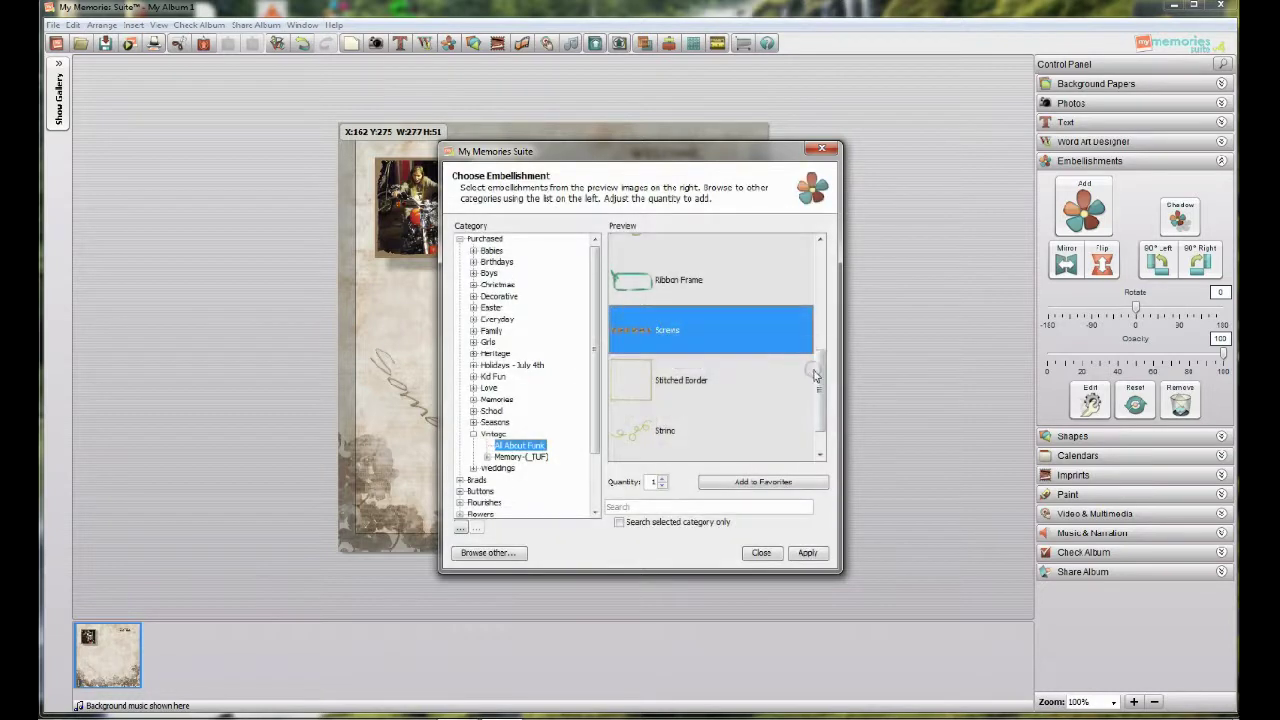
left_click_drag(822, 388, 781, 457)
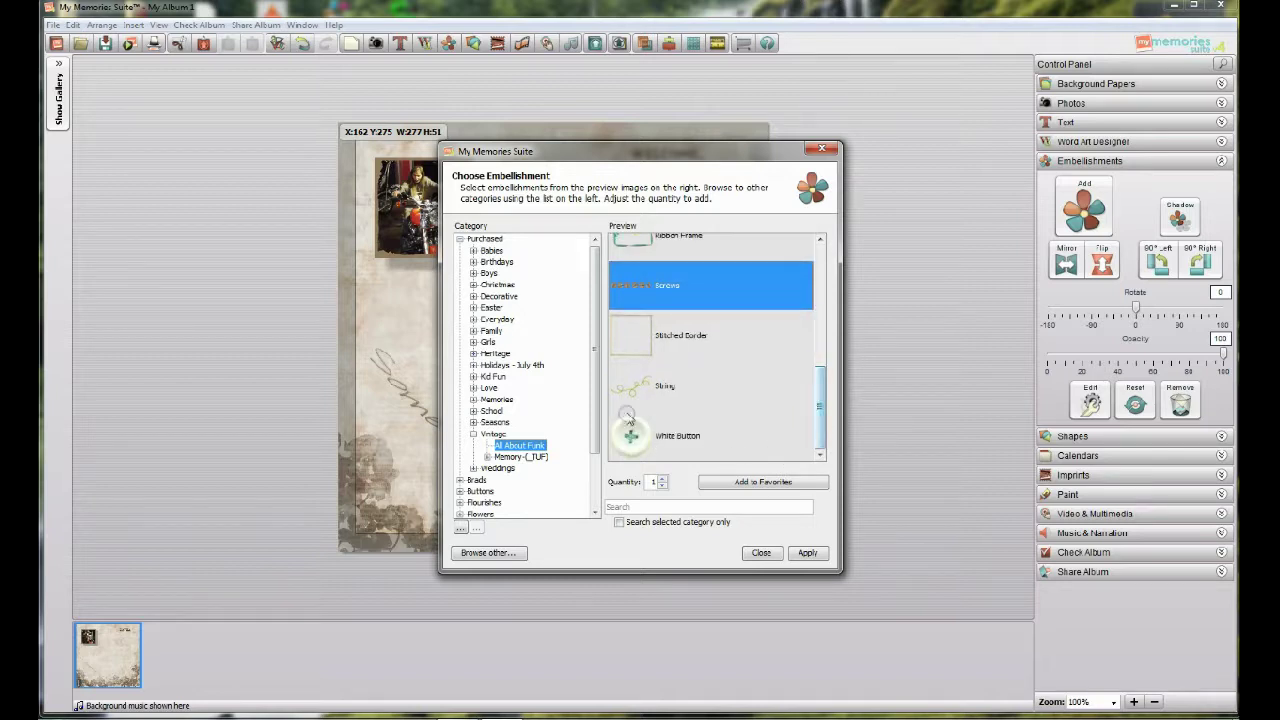
- Add two copies of the brown splat misc (13)-(_TUF) from the Memory-(_TUF) Misc set and close the embellishment chooser
left_click(517, 457)
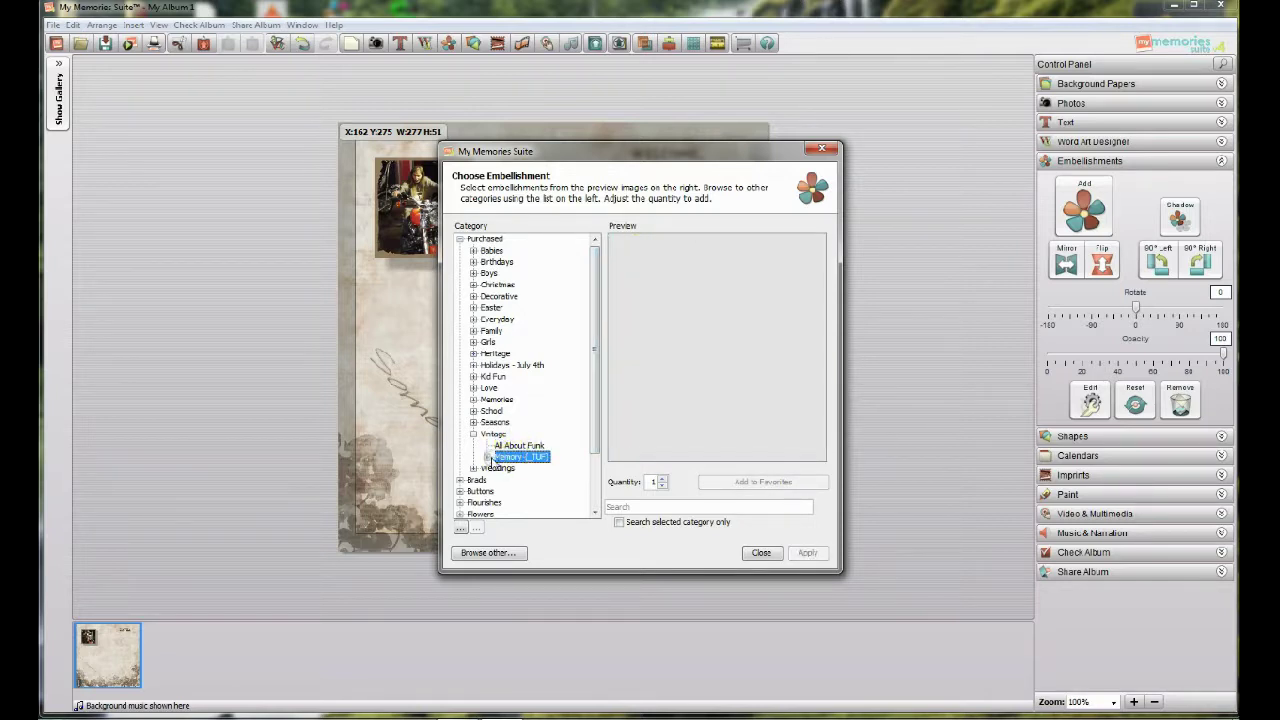
left_click(487, 457)
left_click(514, 469)
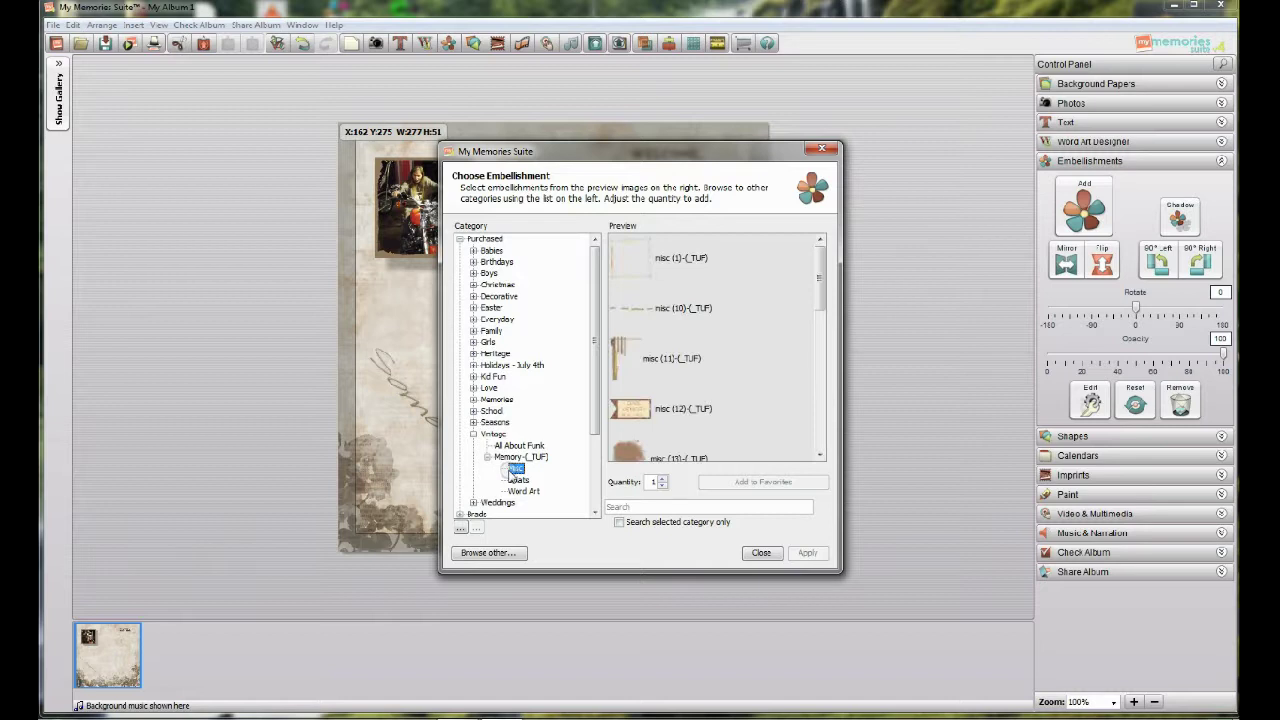
left_click_drag(818, 280, 820, 316)
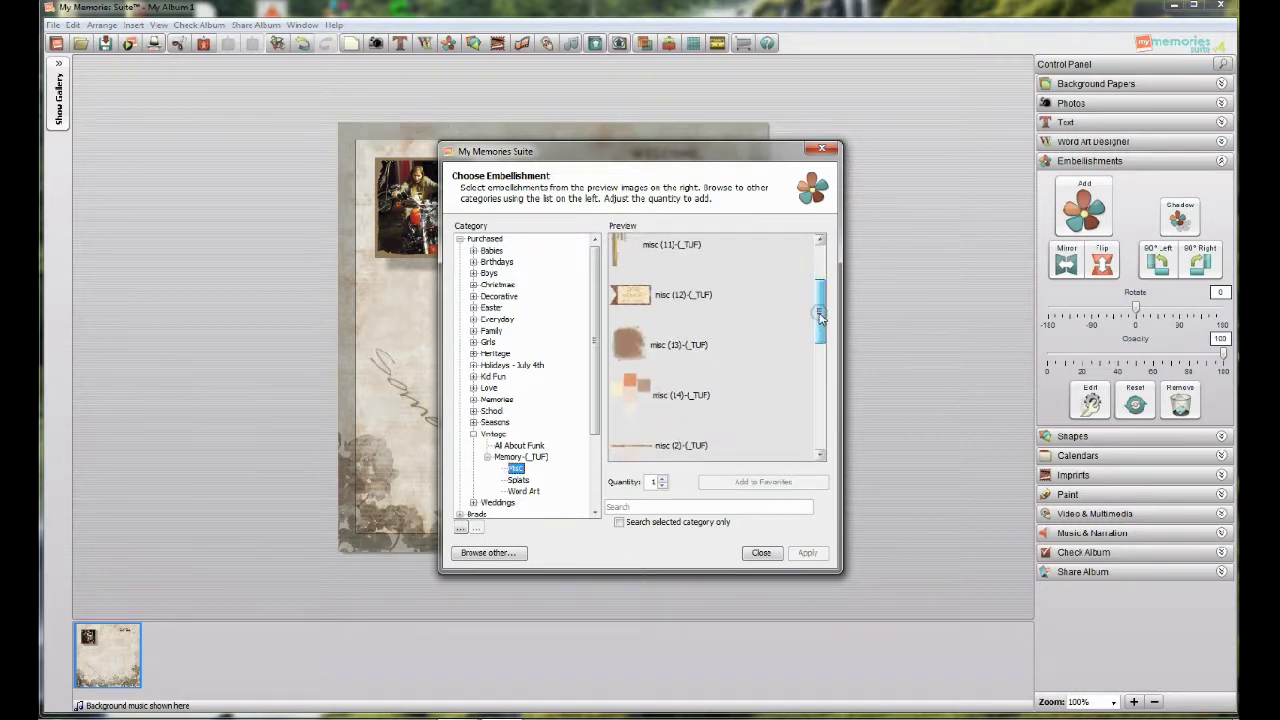
left_click(635, 347)
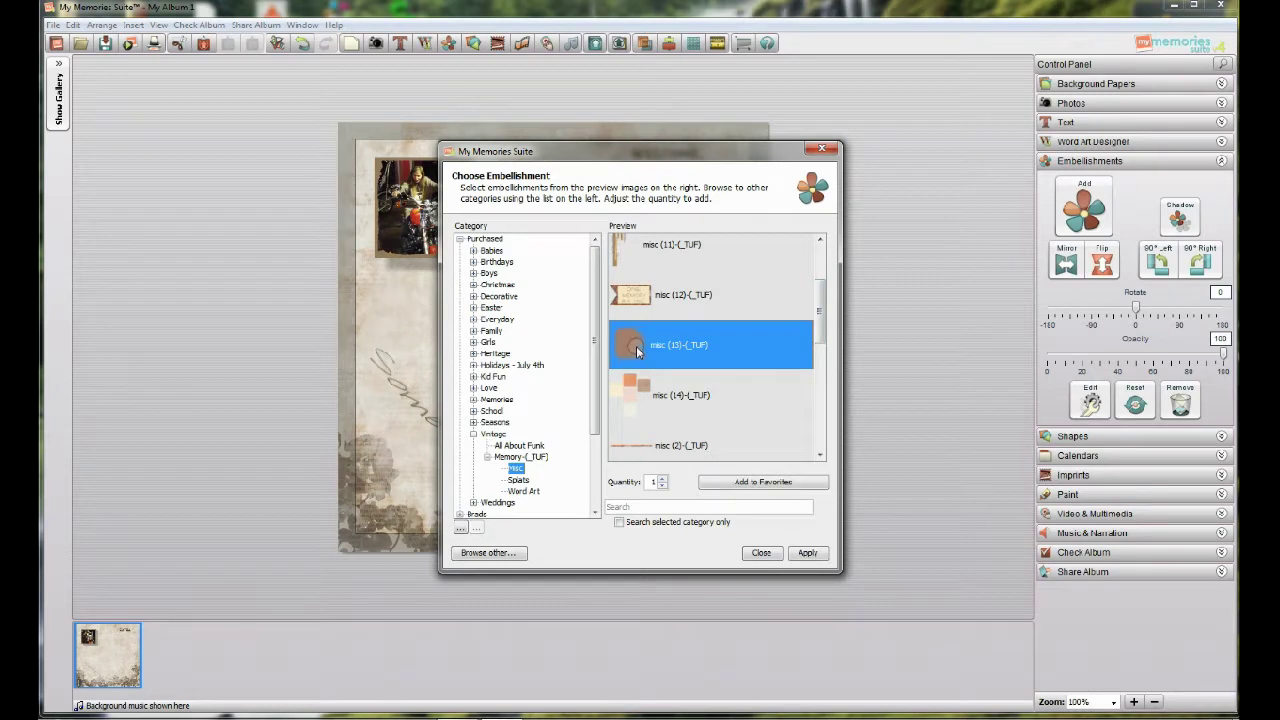
double_click(636, 350)
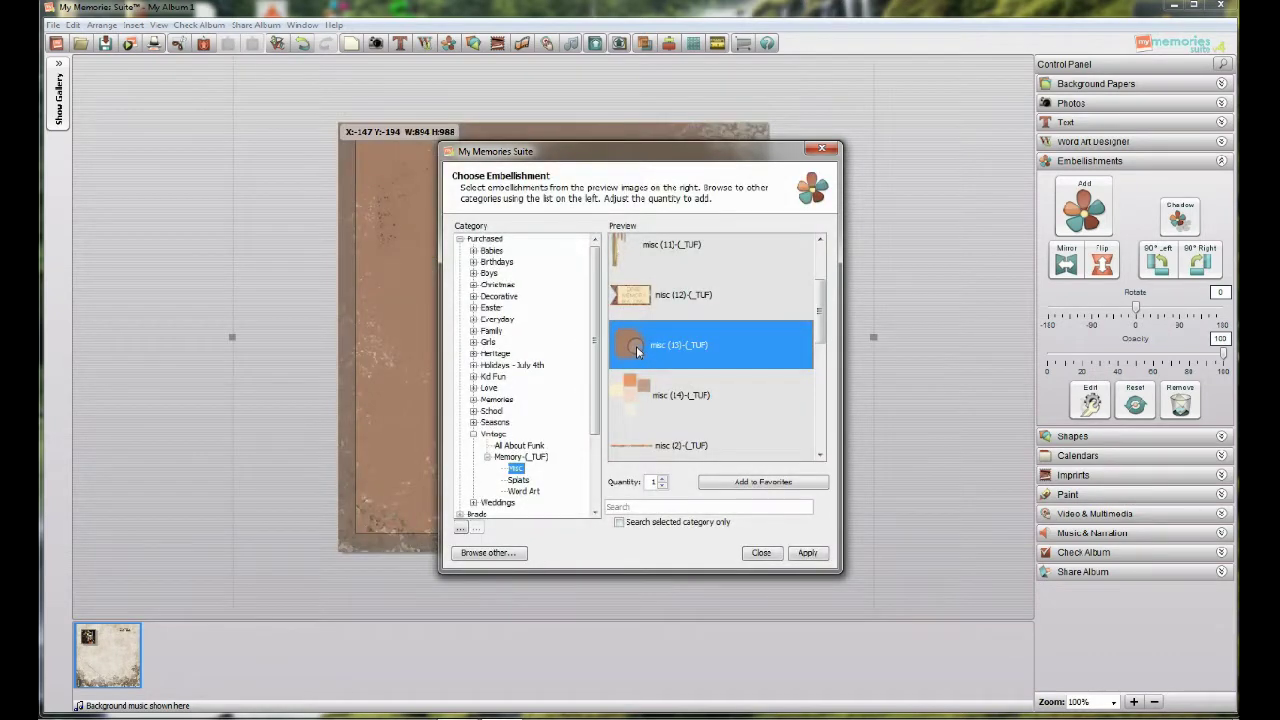
mouse_move(667, 148)
left_mouse_down()
mouse_move(1068, 365)
mouse_move(656, 151)
left_mouse_up()
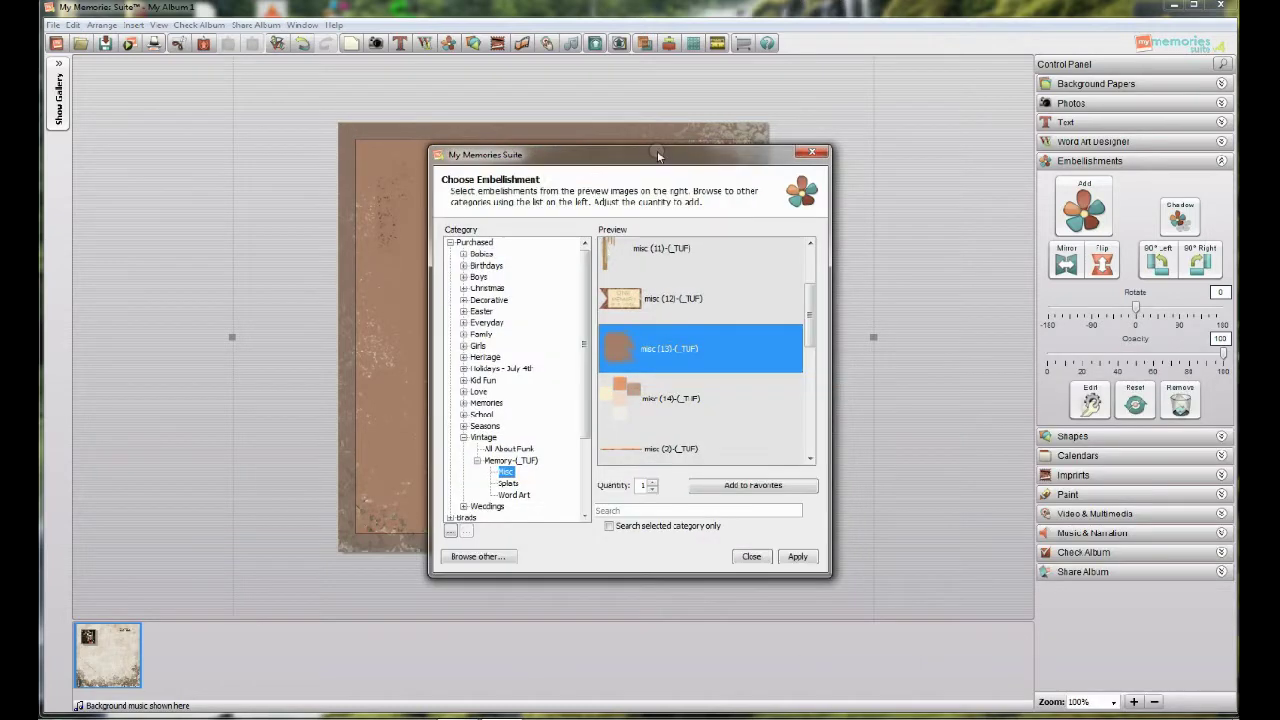
left_click(787, 561)
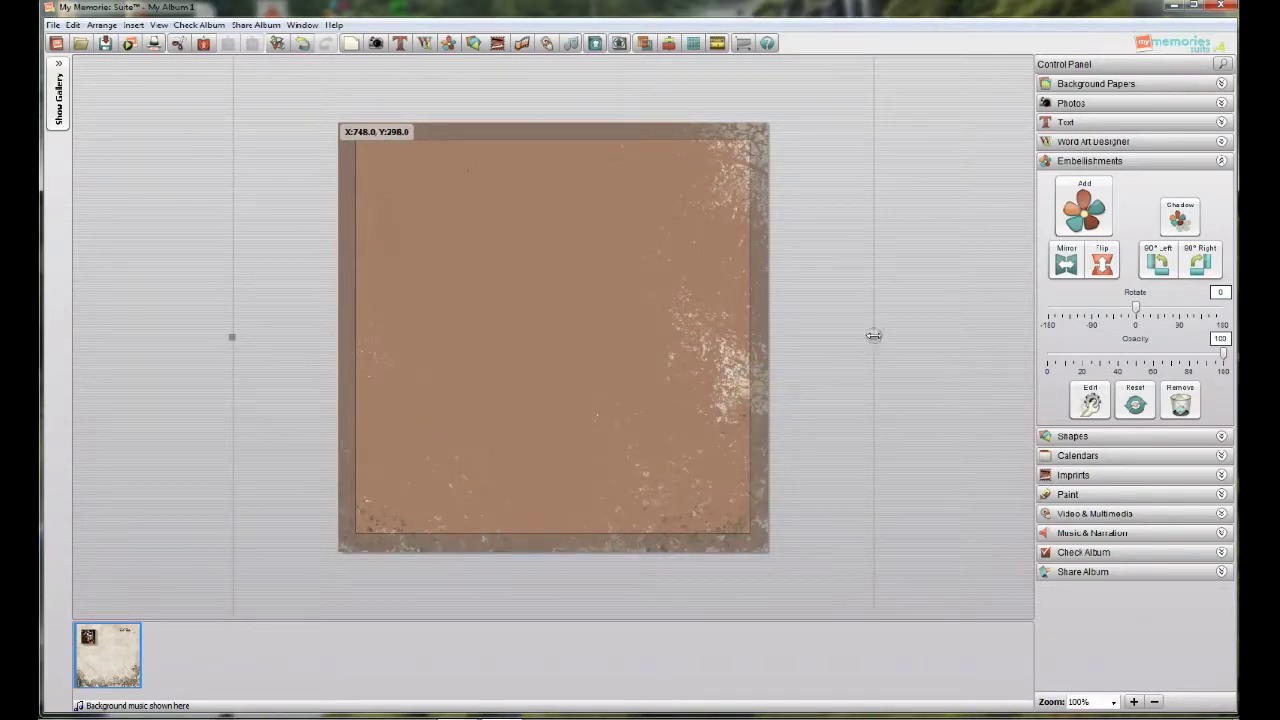
- Shrink one brown splat and place it in the lower-right corner of the page
left_click_drag(239, 99, 318, 124)
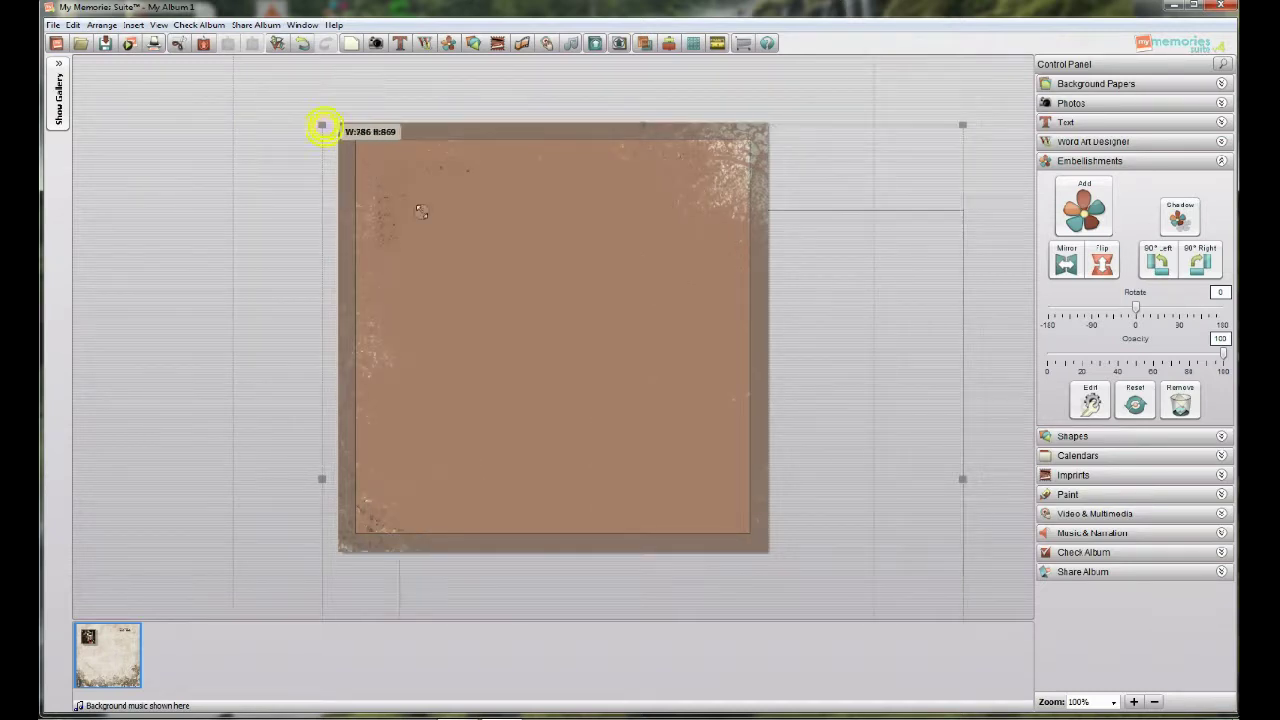
left_click_drag(767, 454, 716, 438)
left_click_drag(843, 598, 652, 305)
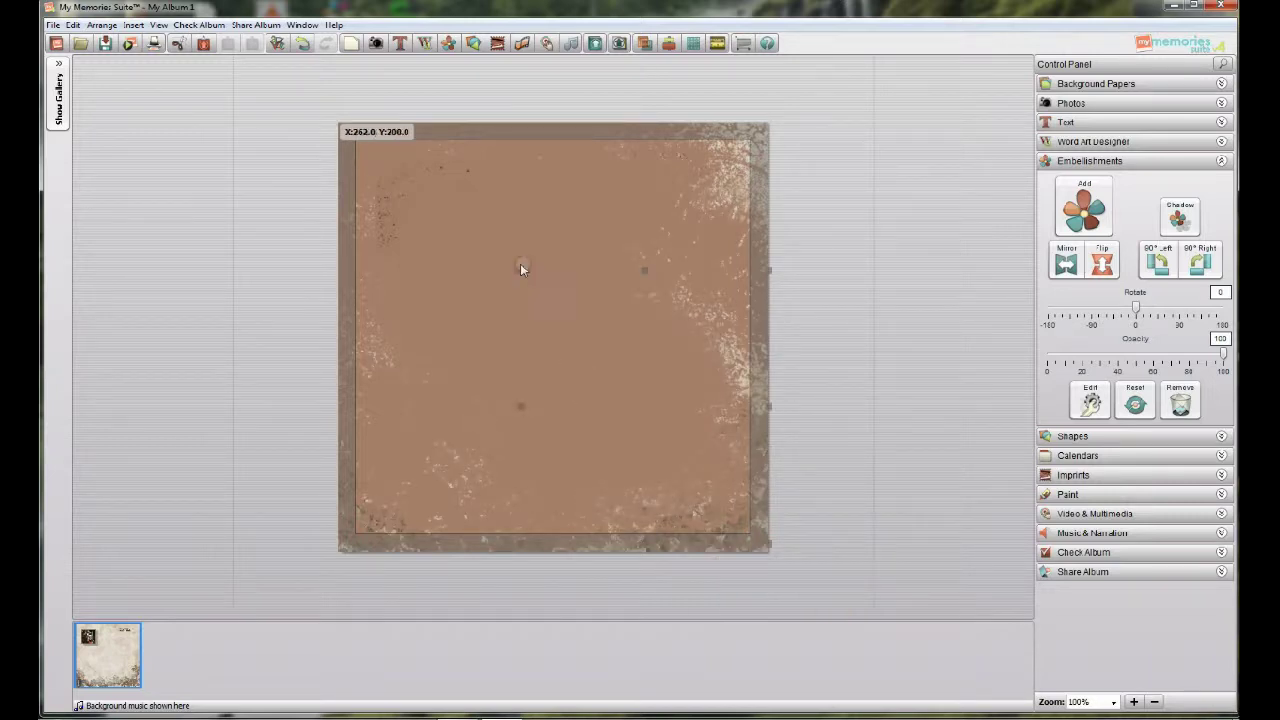
- Select the other large brown splat, move it and shrink it to well under half the page width
left_click(615, 363)
left_click_drag(648, 222, 554, 397)
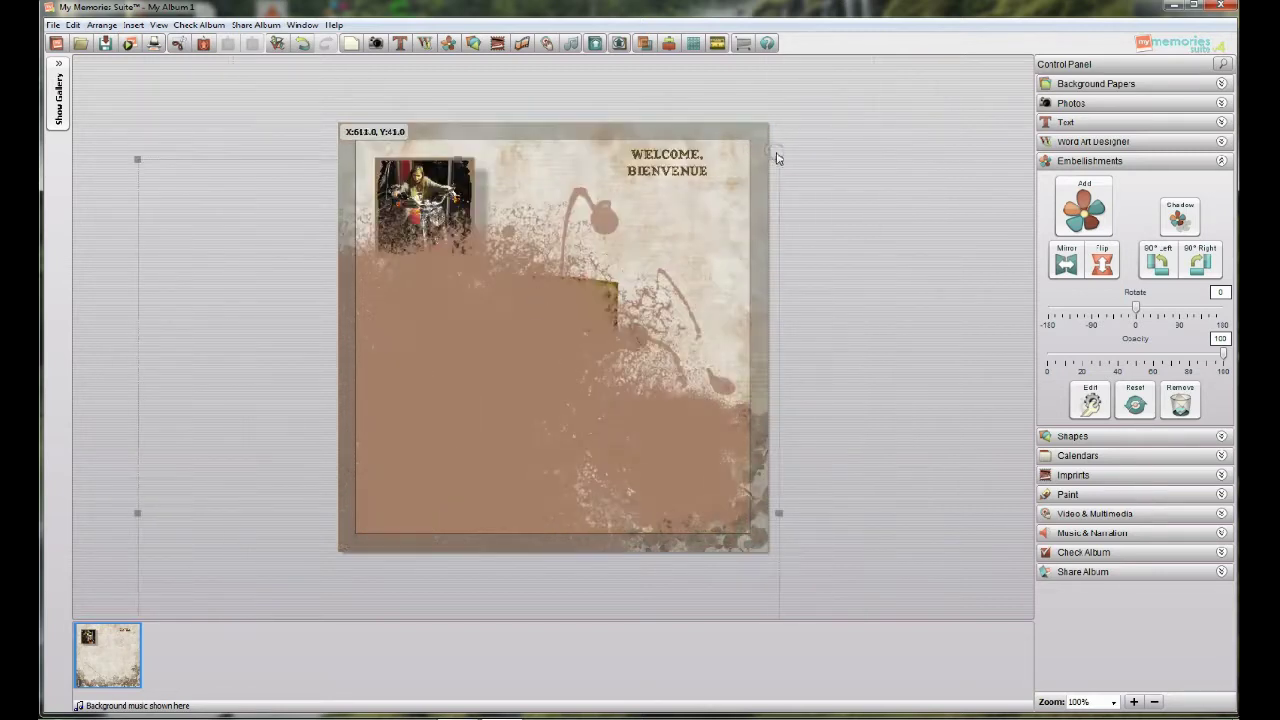
left_click_drag(778, 159, 324, 459)
left_click_drag(309, 543, 557, 258)
left_click(632, 356)
left_click_drag(755, 168, 491, 376)
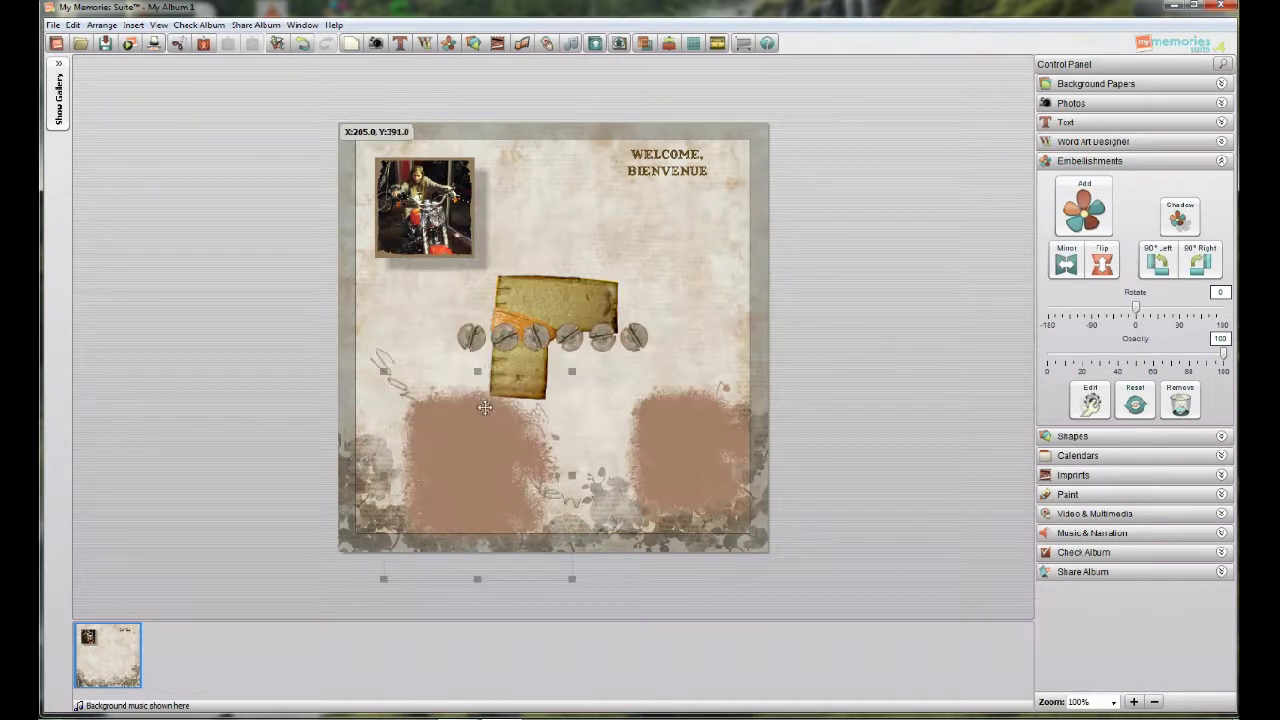
- Shrink the second brown splat further, place it over the photo's lower-right corner and send it to the back
left_click_drag(486, 436, 644, 265)
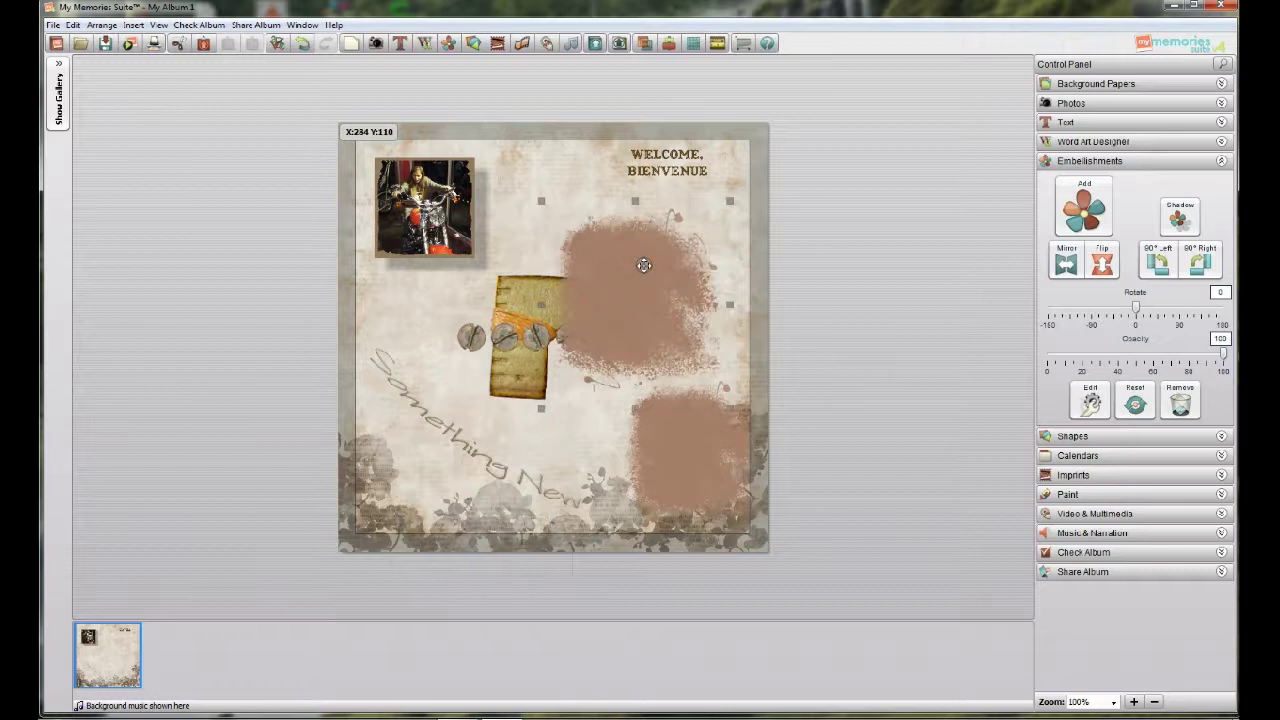
left_click_drag(731, 199, 613, 292)
left_click_drag(595, 354, 458, 246)
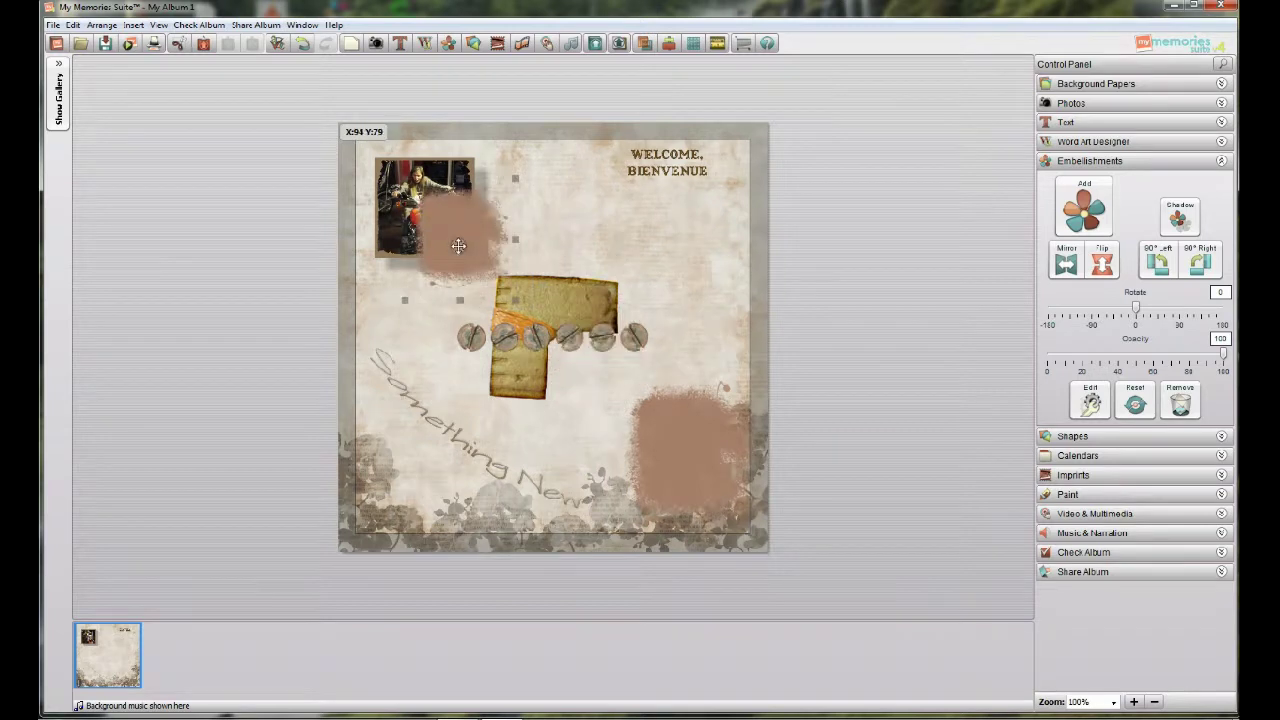
left_click(644, 43)
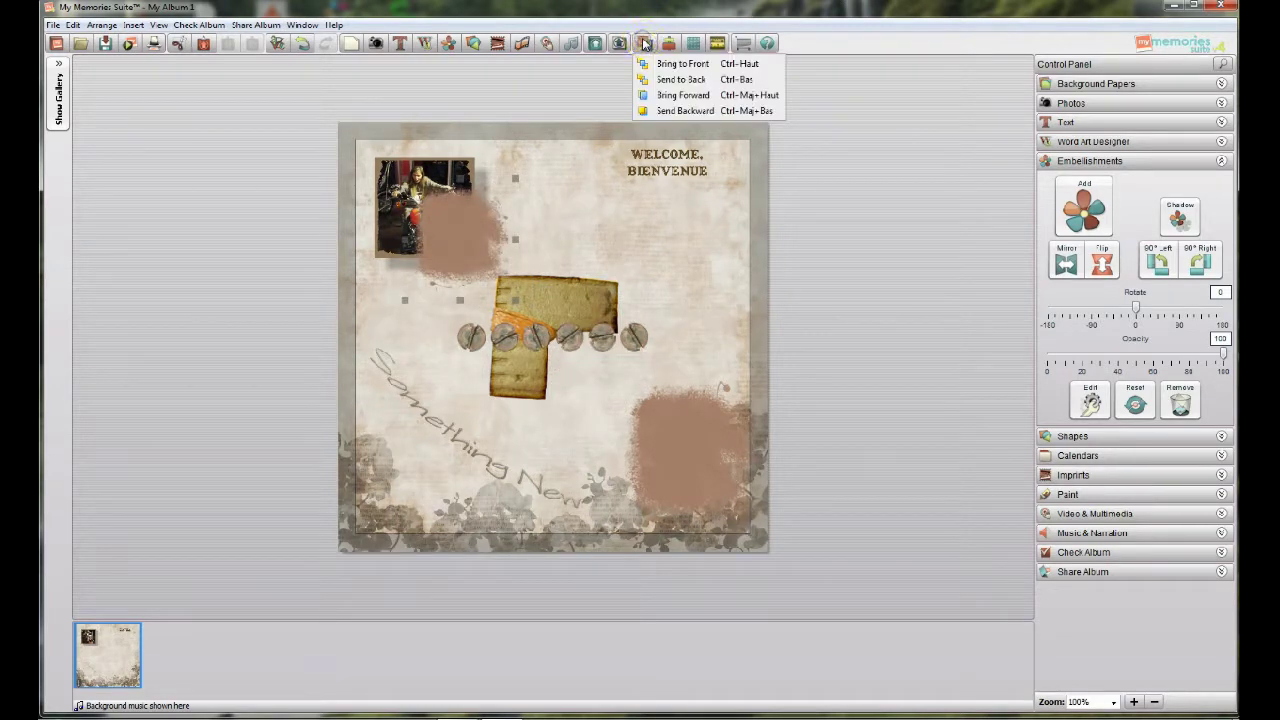
left_click(660, 80)
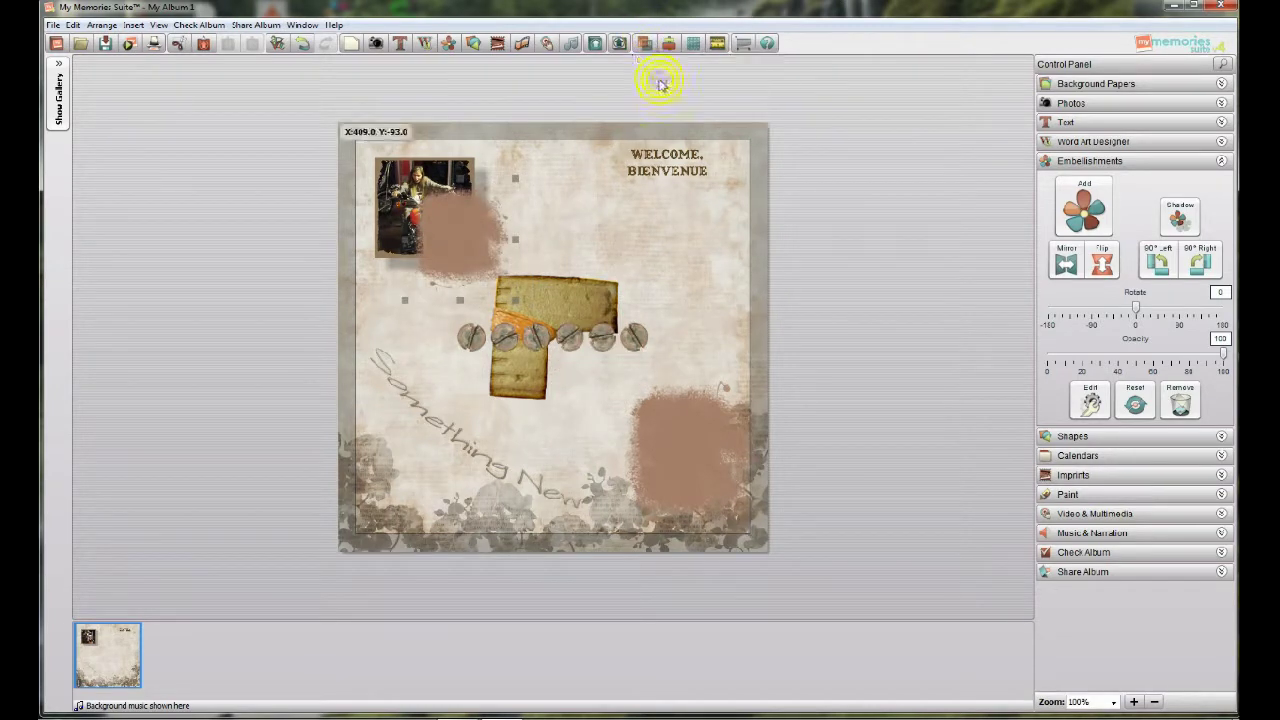
left_click(590, 246)
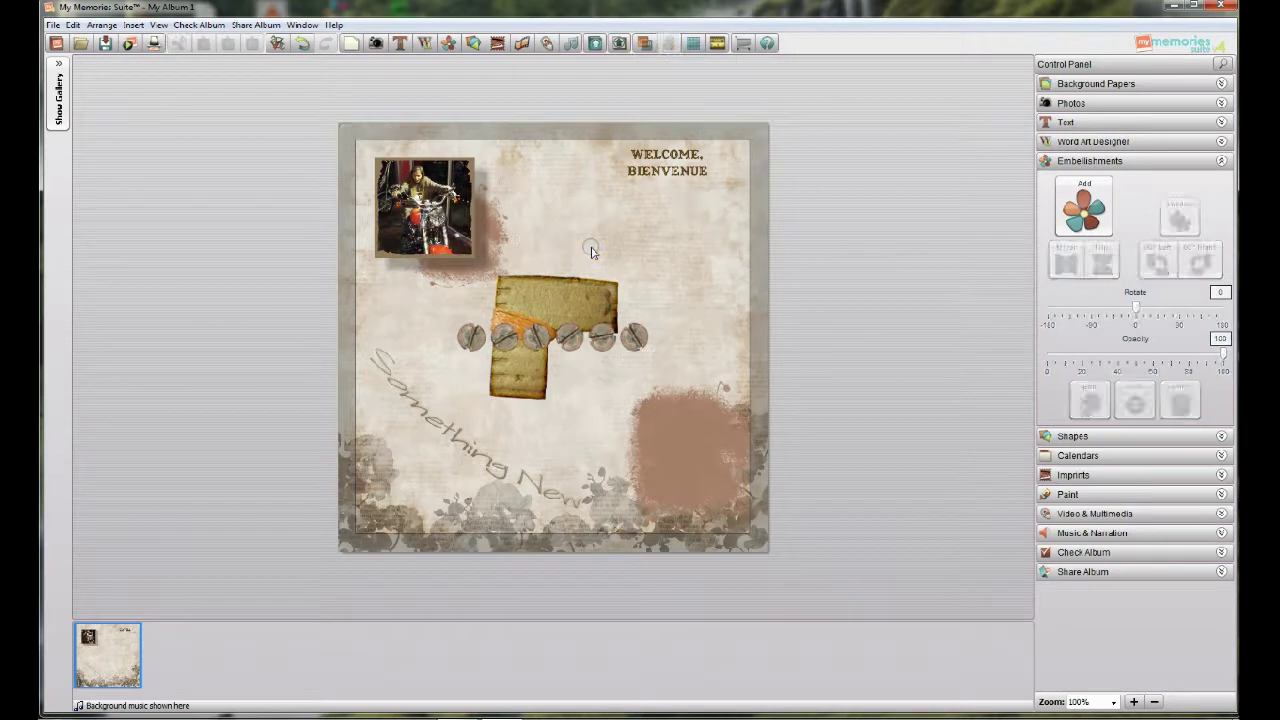
- Rotate the Photo Corner embellishment to -179, place it in the page's upper-right corner and send it to the back
left_click(544, 306)
left_click_drag(435, 160, 595, 169)
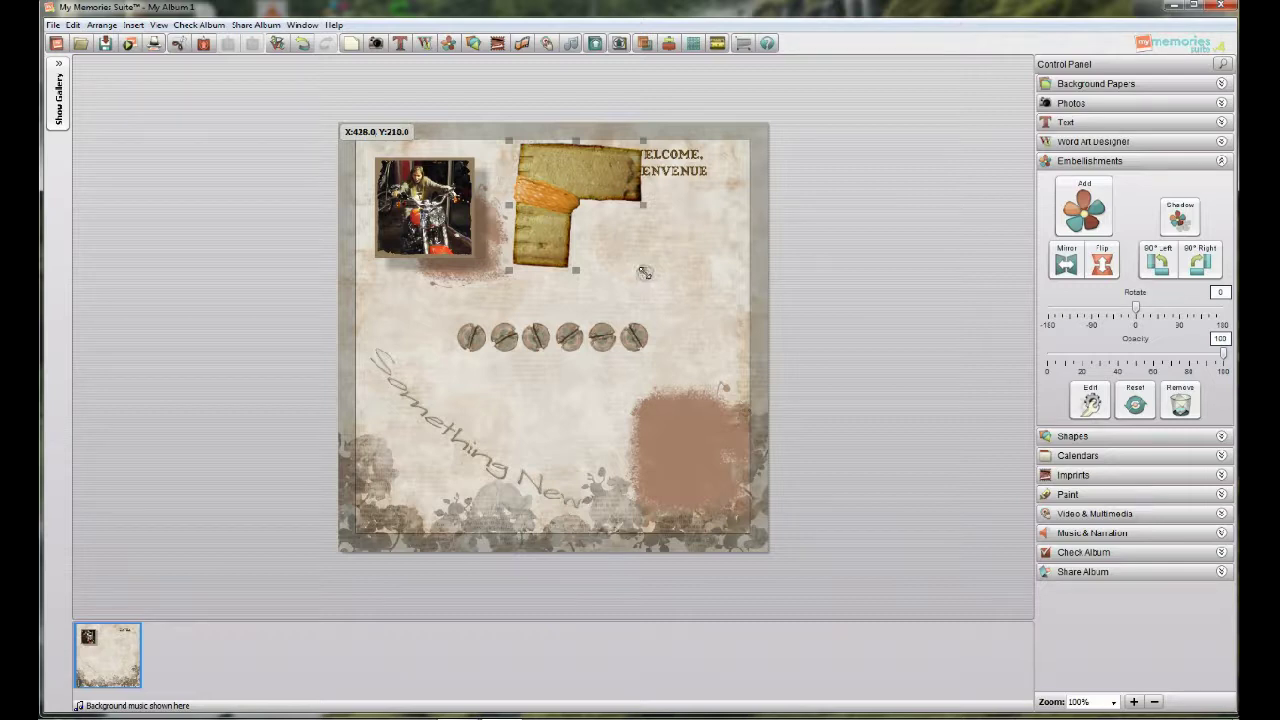
left_click_drag(646, 272, 469, 103)
left_click_drag(600, 235, 693, 242)
left_click_drag(650, 160, 648, 158)
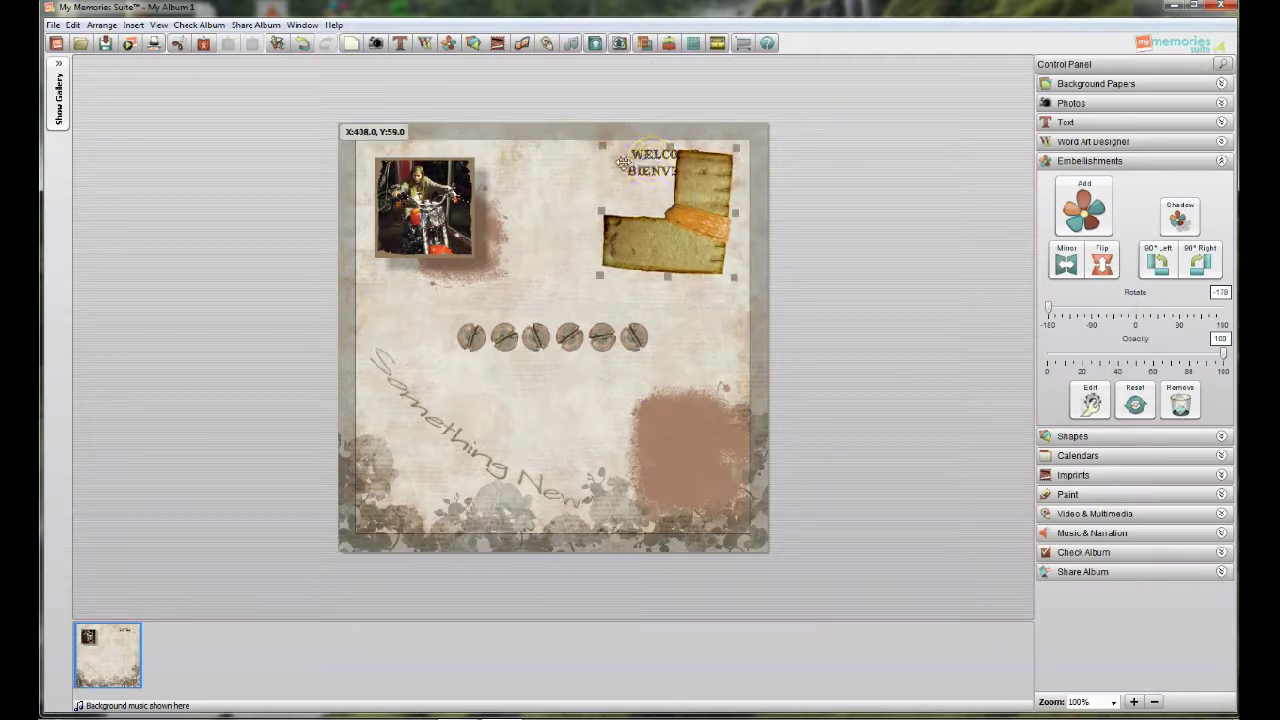
left_click(644, 44)
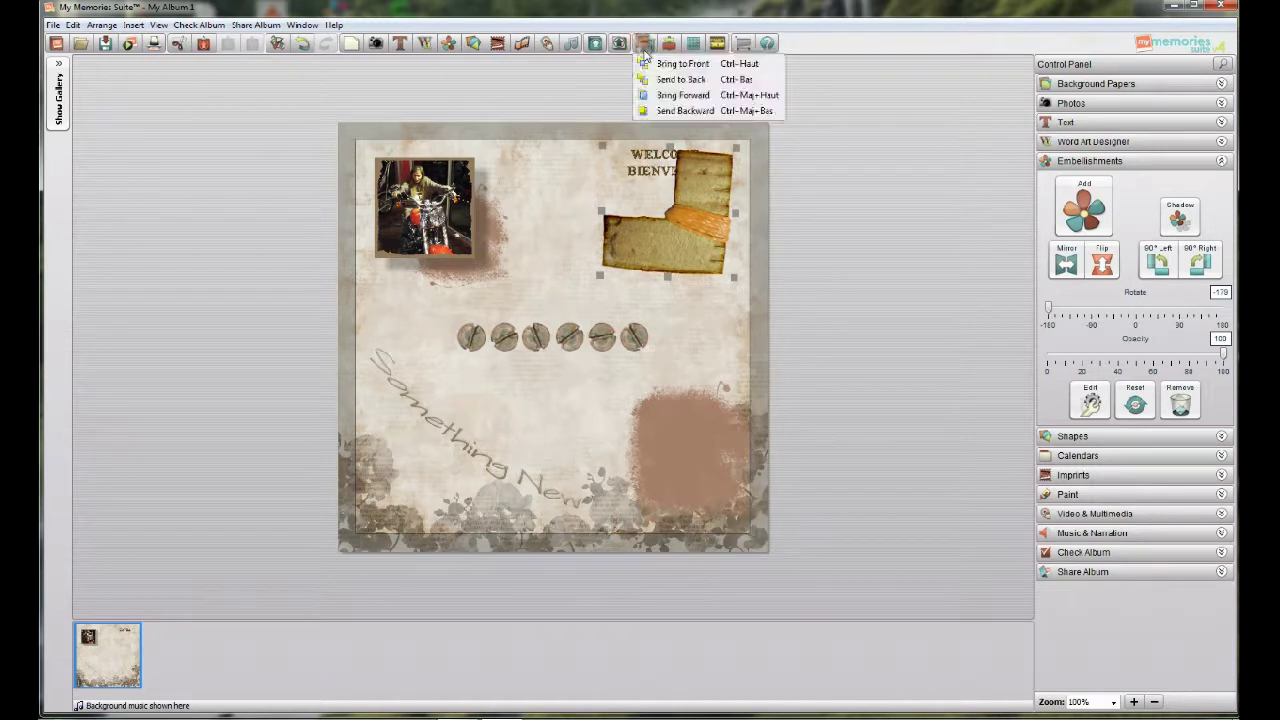
left_click(655, 84)
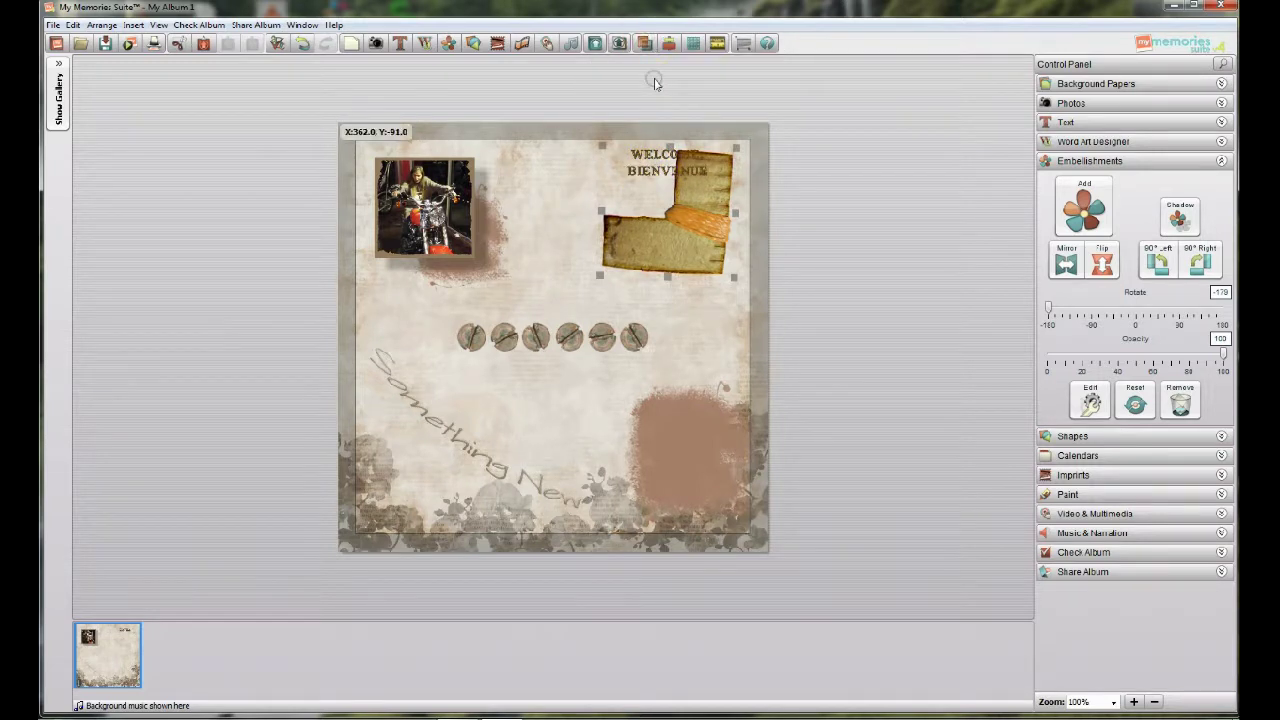
- Move the "WELCOME, BIENVENUE" text left of the photo corner and place the row of screws just beneath the text
left_click(662, 168)
left_click_drag(662, 168, 594, 186)
left_click(568, 338)
left_click_drag(568, 340, 542, 223)
- Send the row of screws to the back, followed by the photo corner so that it lies behind the screws
left_click(643, 43)
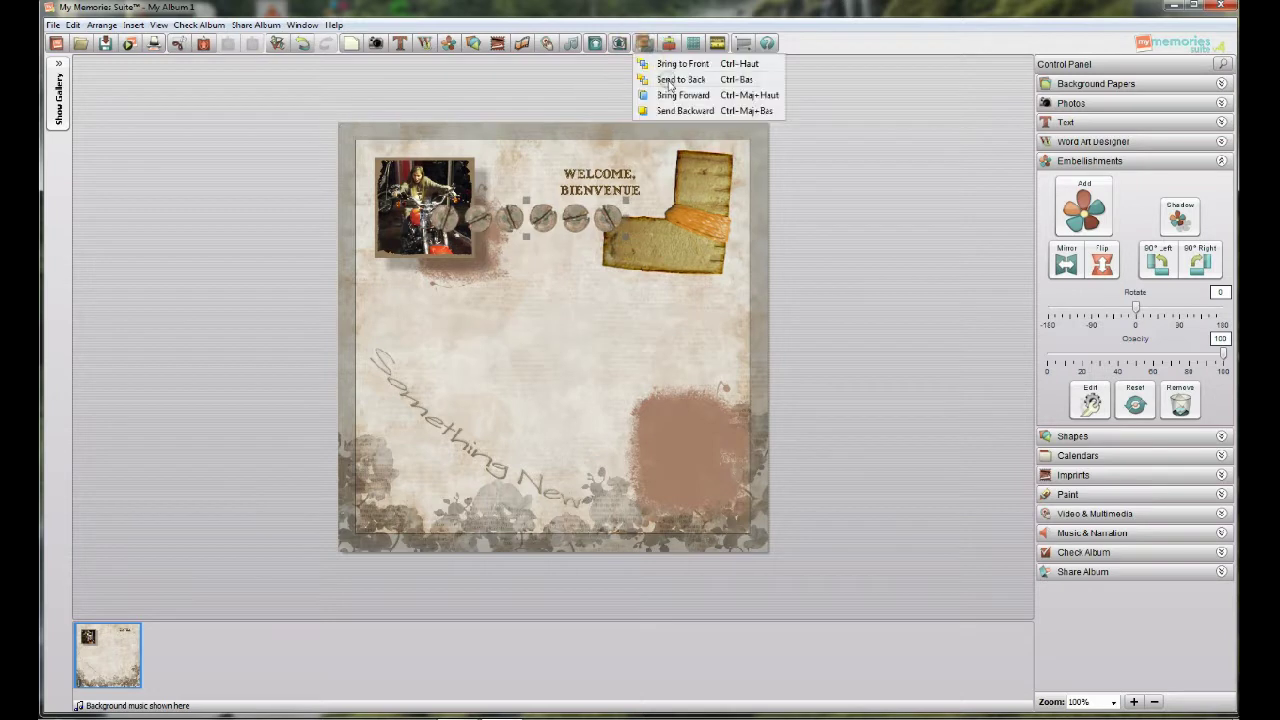
left_click(669, 82)
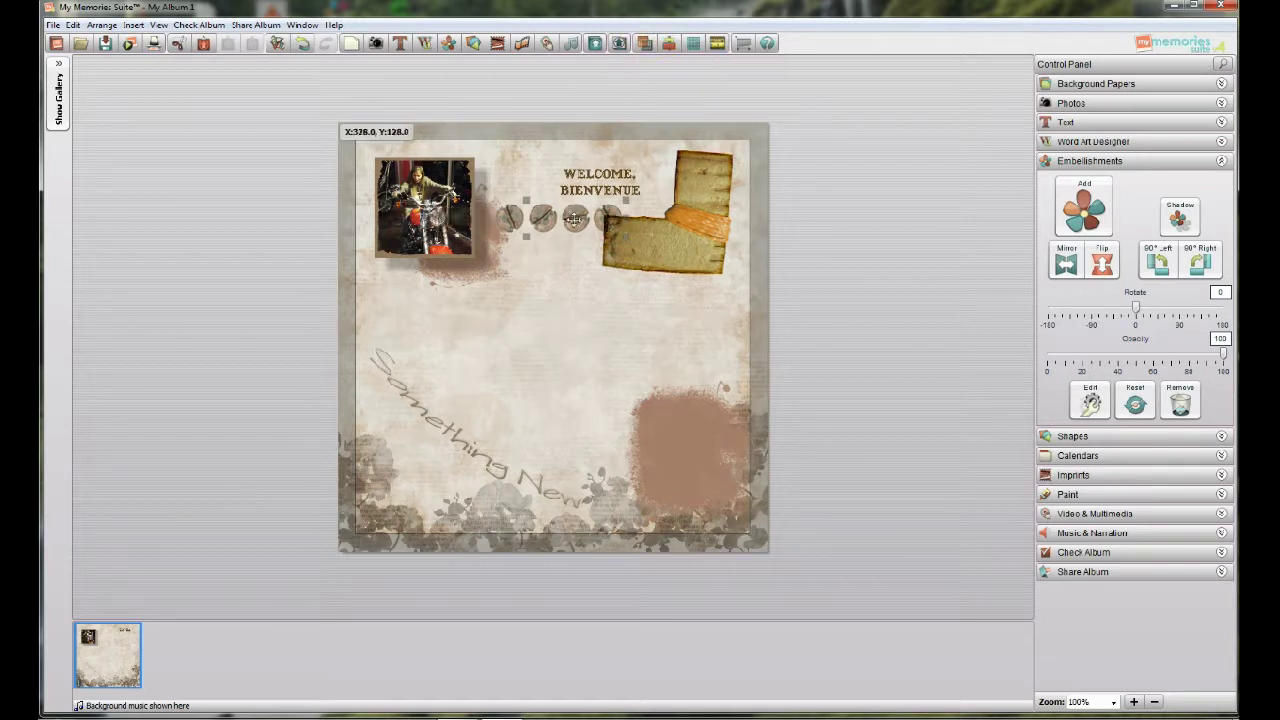
left_click(624, 236)
left_click(645, 43)
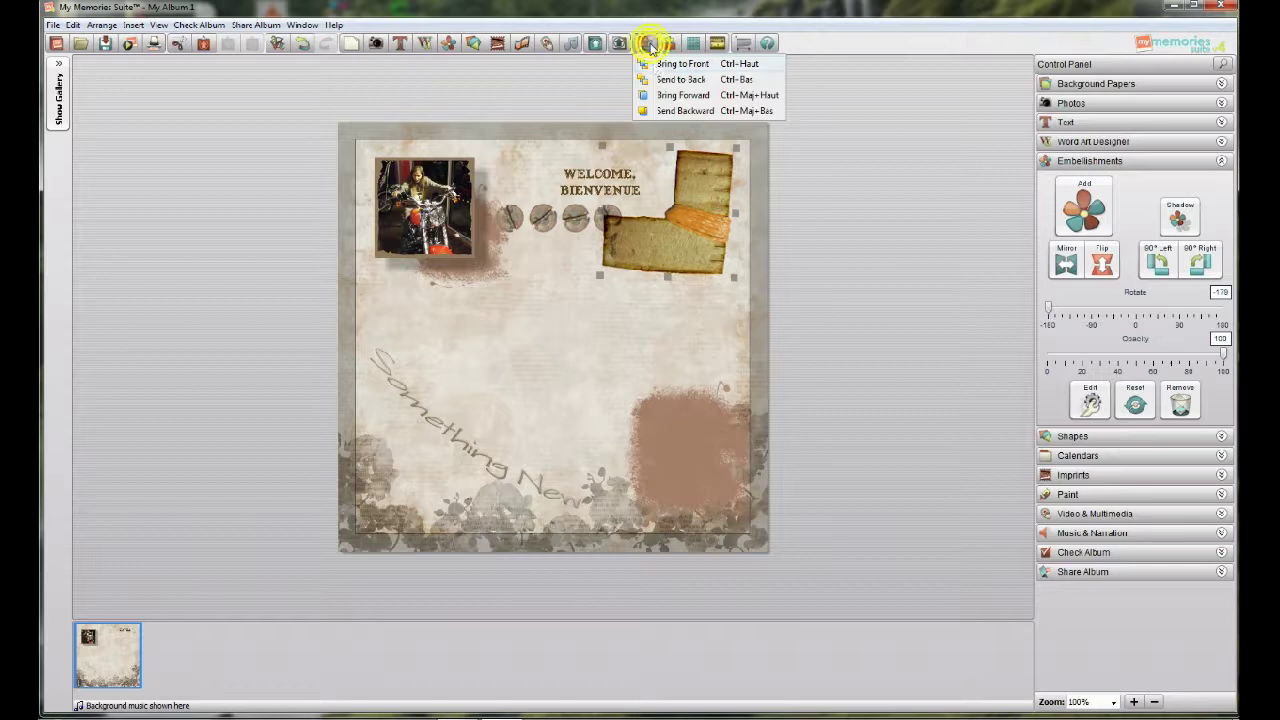
left_click(655, 80)
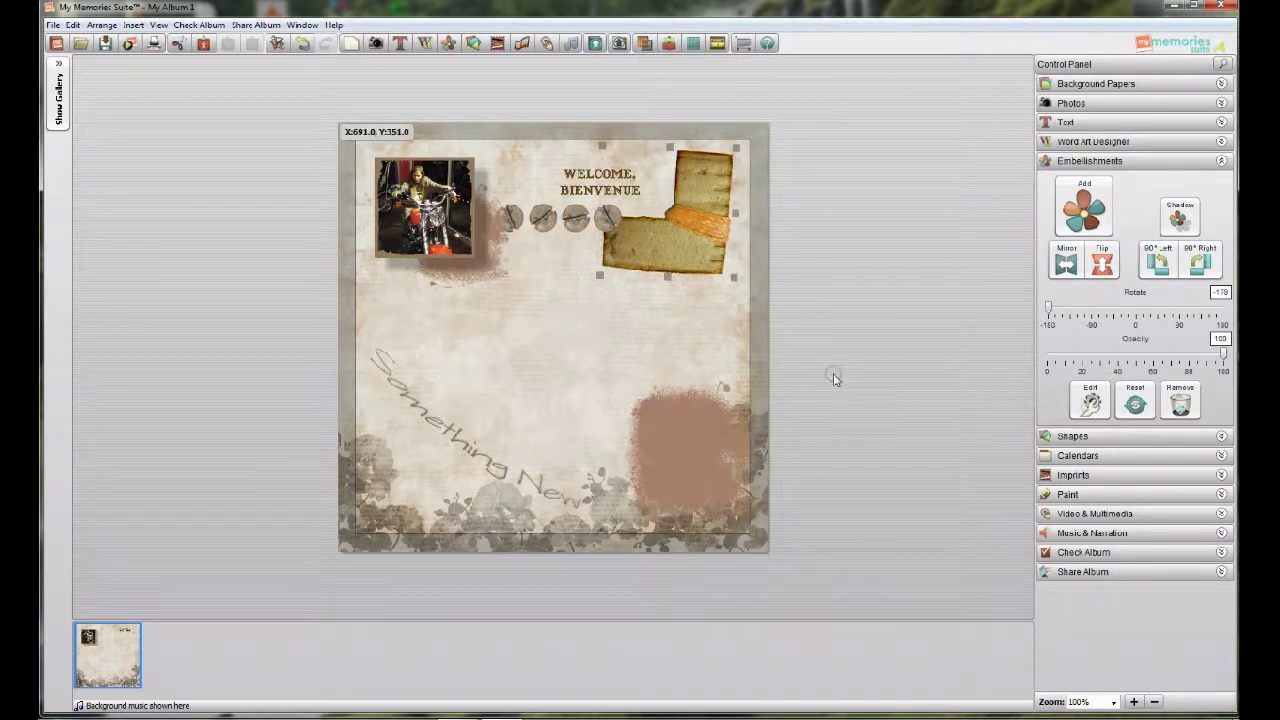
- Set the shadow of the row of screws to 100% opacity, blur 3 and a pixel offset of X 1, Y 1
left_click(606, 216)
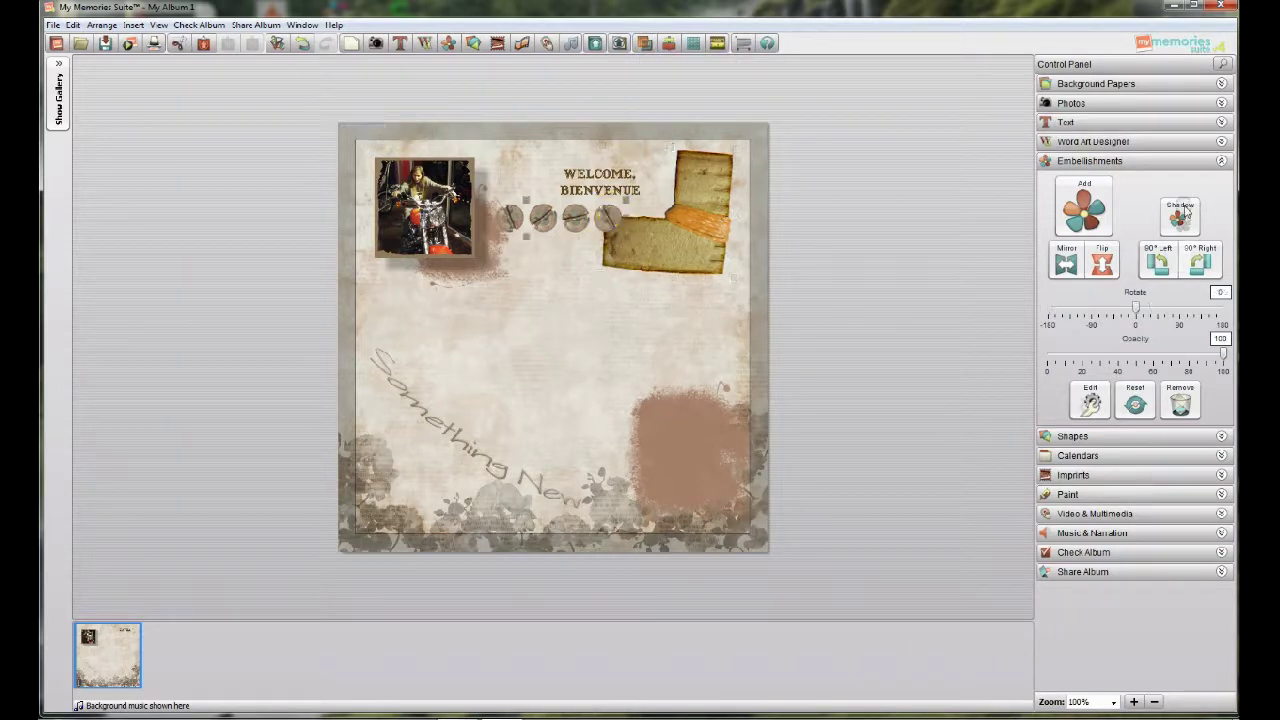
left_click(1183, 207)
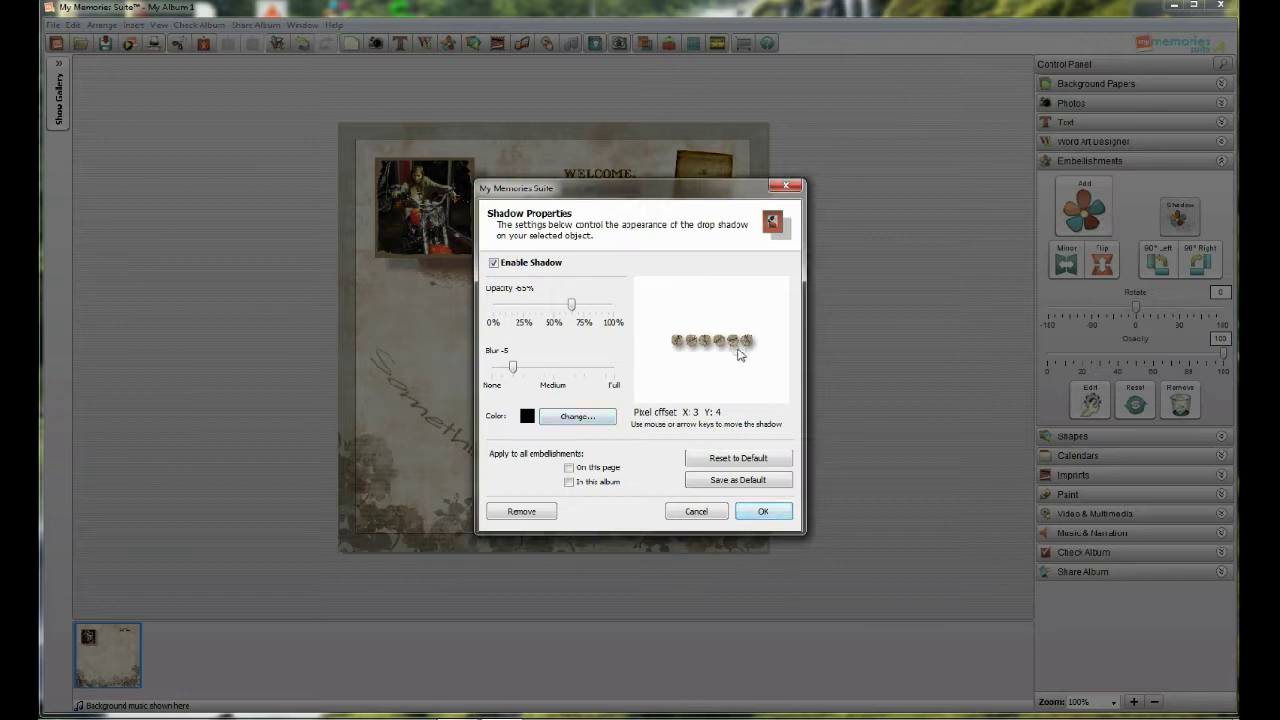
left_click_drag(738, 350, 740, 351)
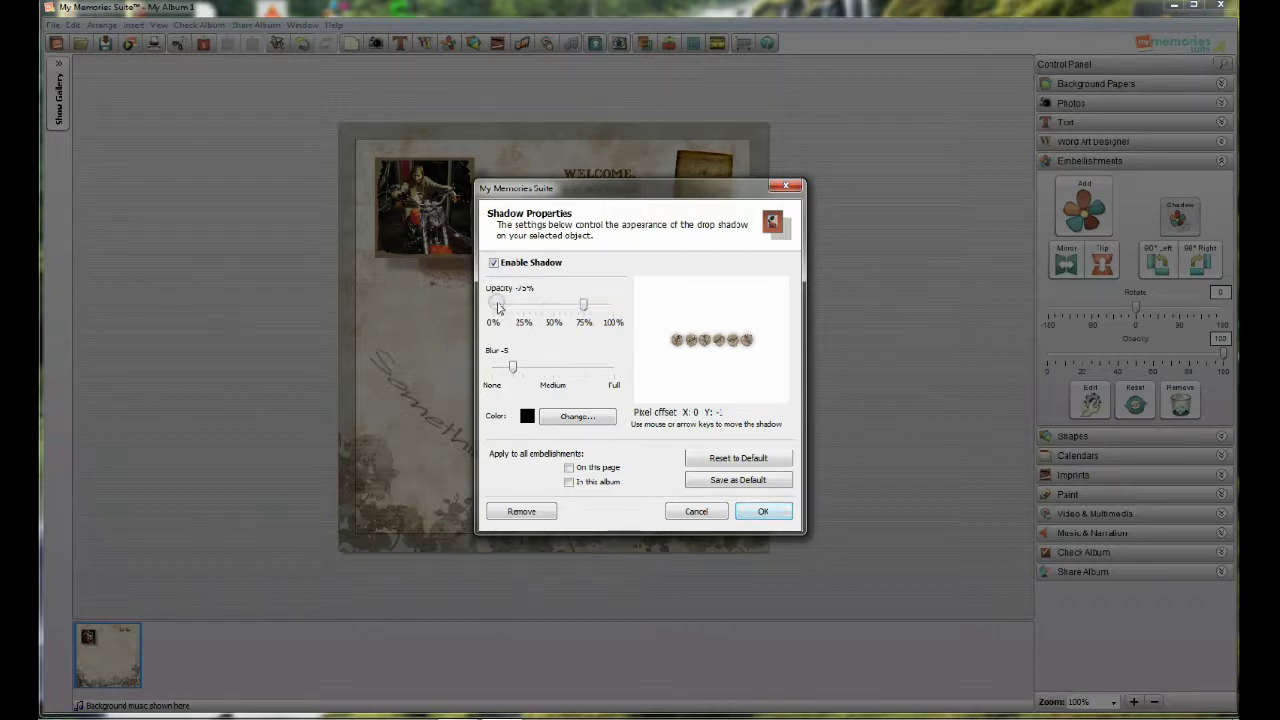
left_click_drag(512, 367, 487, 368)
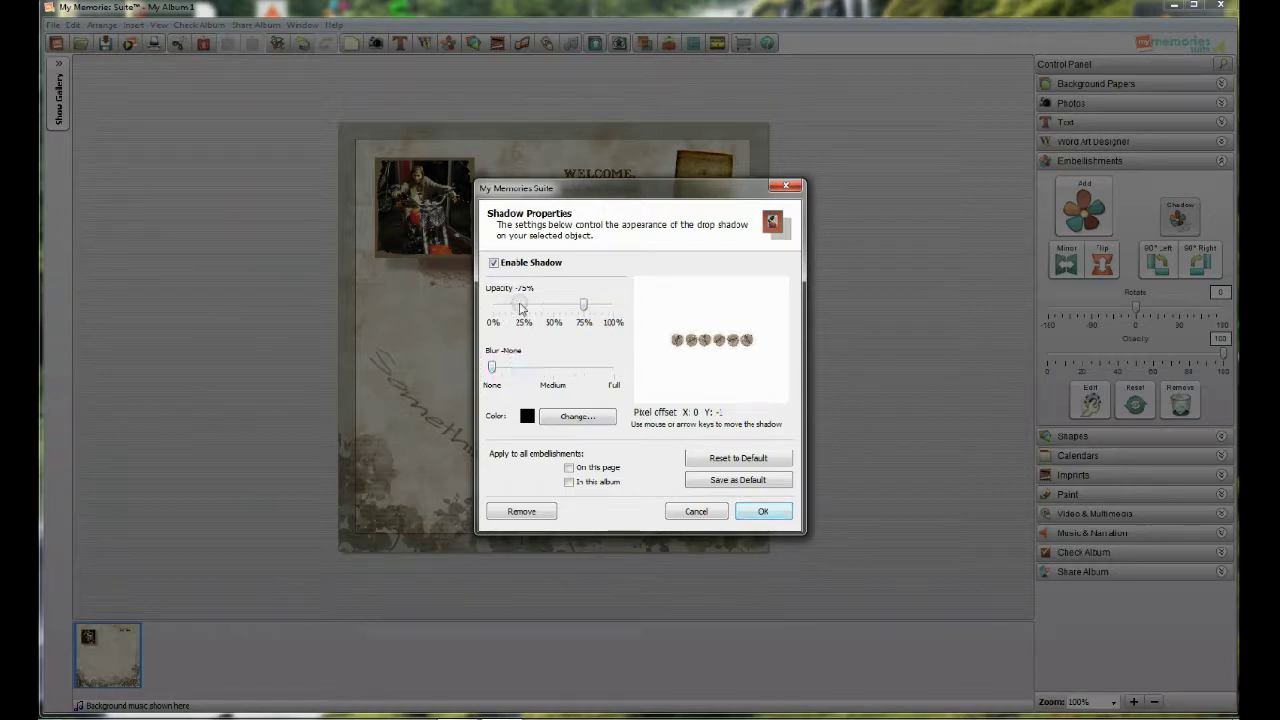
left_click(582, 370)
left_click_drag(573, 311, 634, 309)
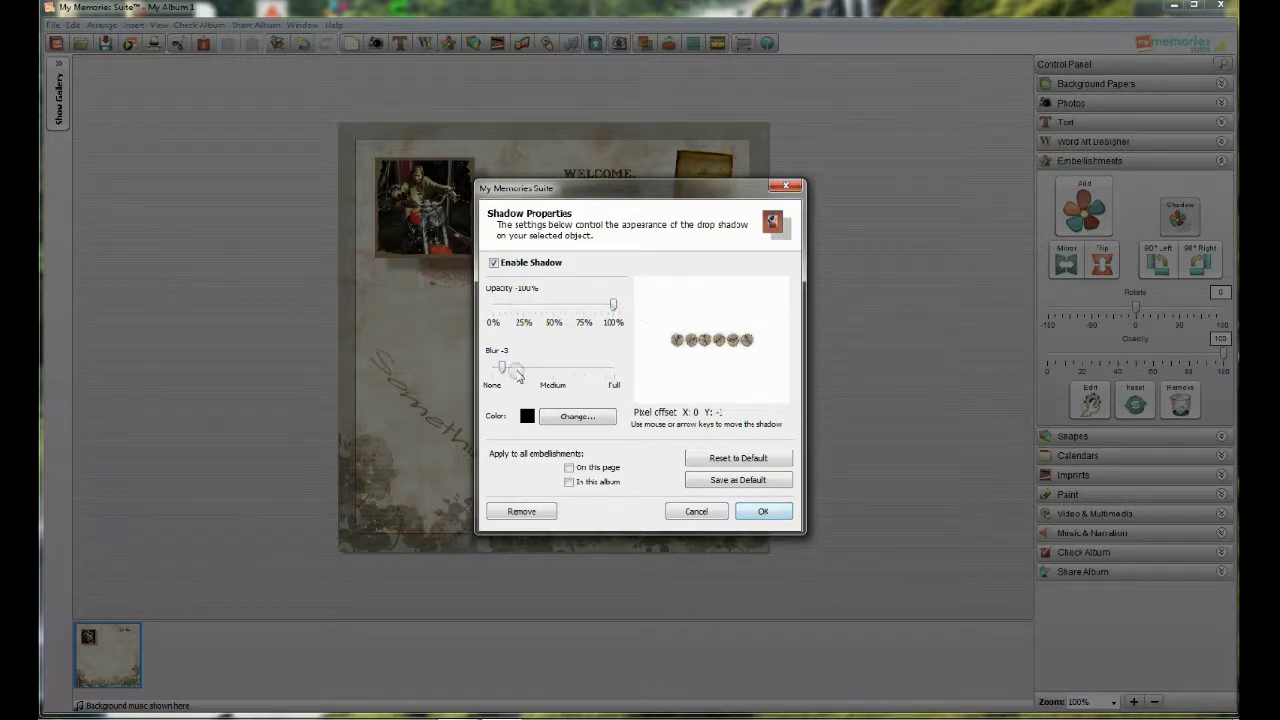
left_click(707, 354)
left_click_drag(707, 354, 711, 358)
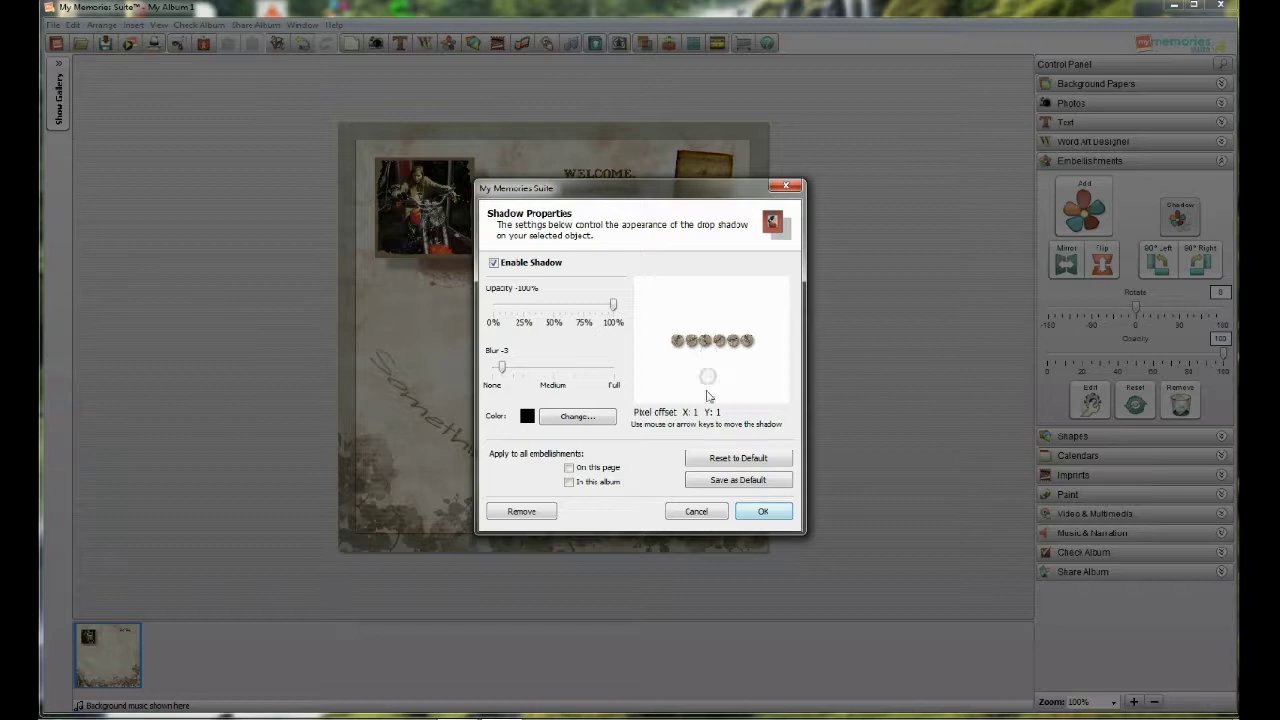
left_click(755, 514)
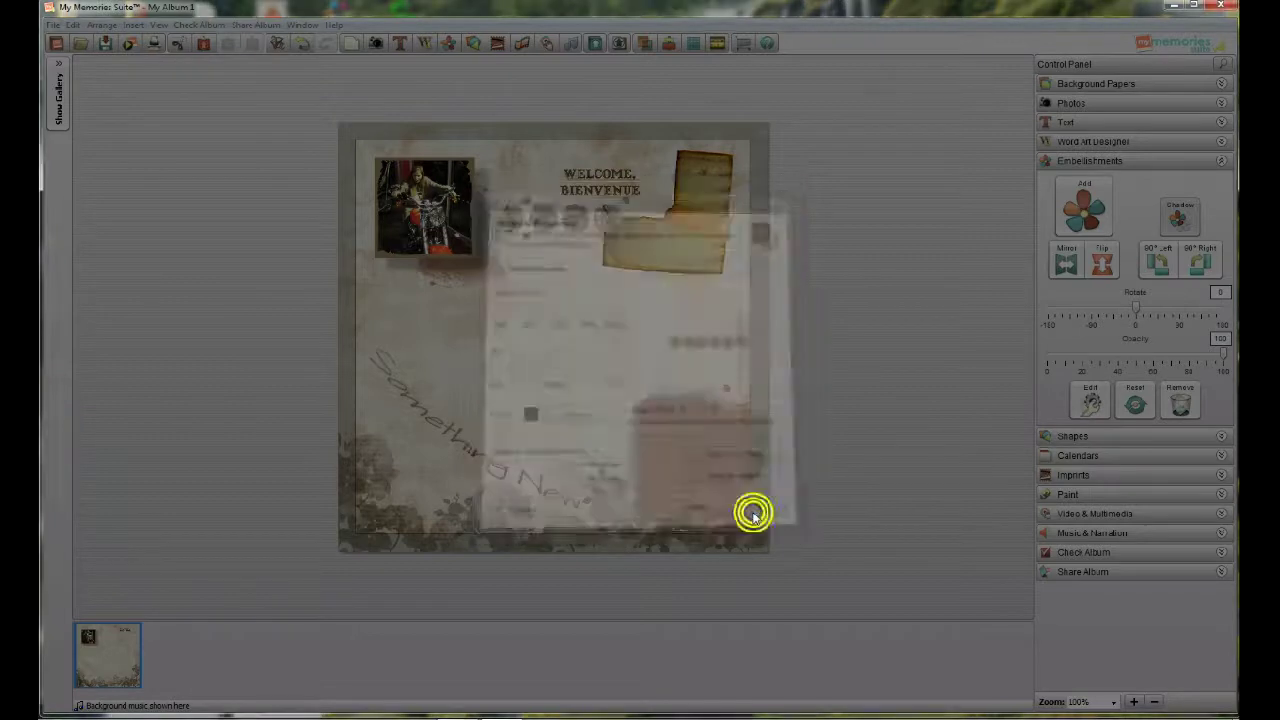
- Set the Photo Corner embellishment's shadow to blur 3 and 55% opacity
left_click(682, 243)
left_click(1170, 212)
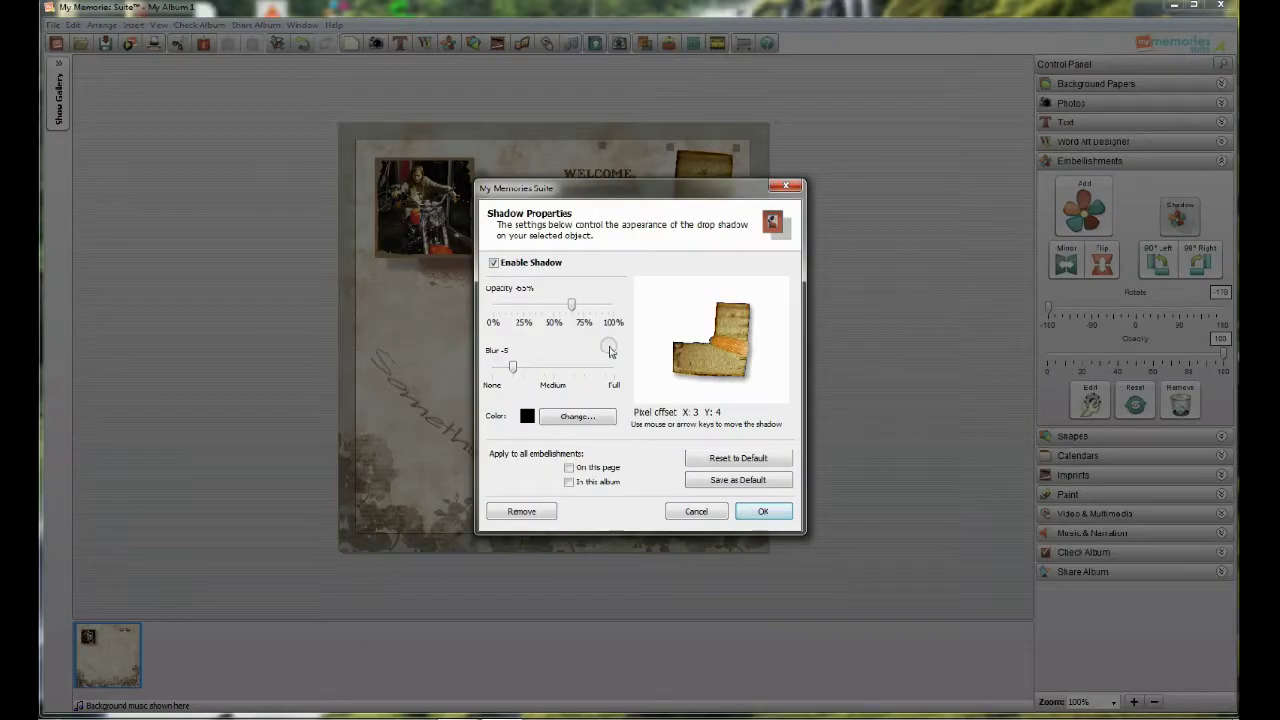
left_click_drag(511, 367, 501, 371)
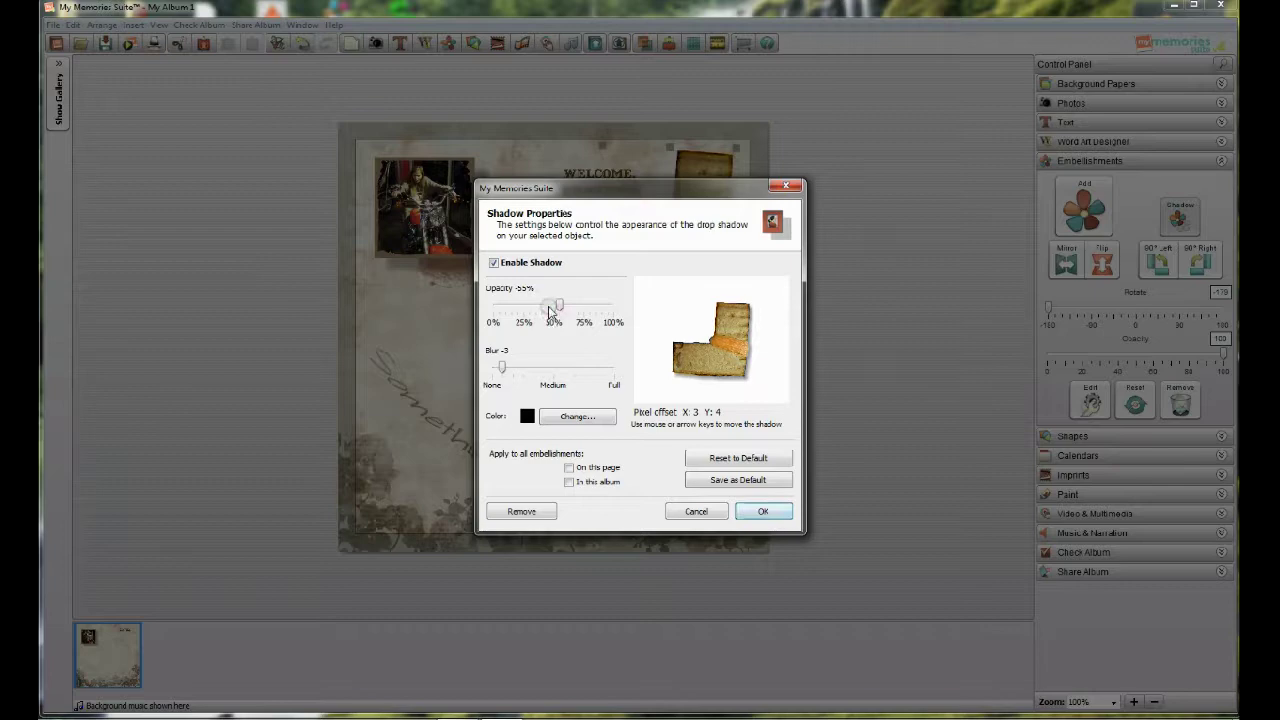
left_click(763, 511)
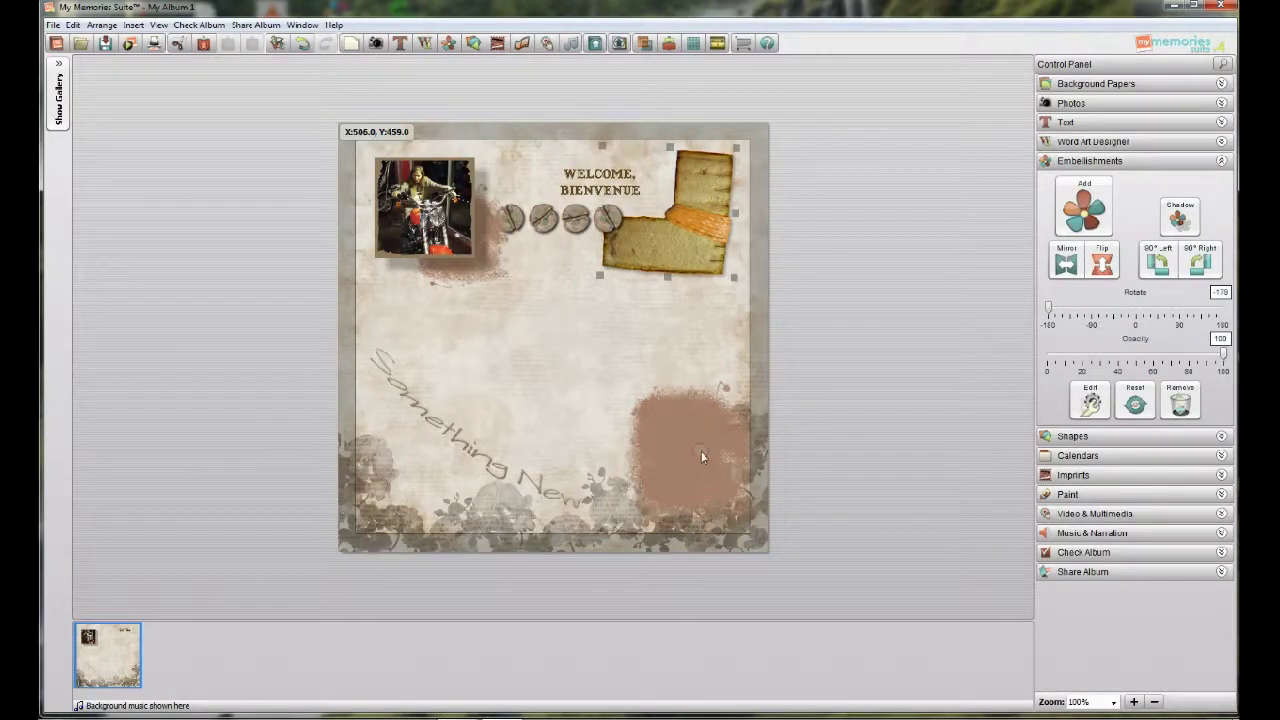
- Delete the large brown splat from the lower-right area of the page
left_click(700, 451)
left_click_drag(700, 451, 611, 374)
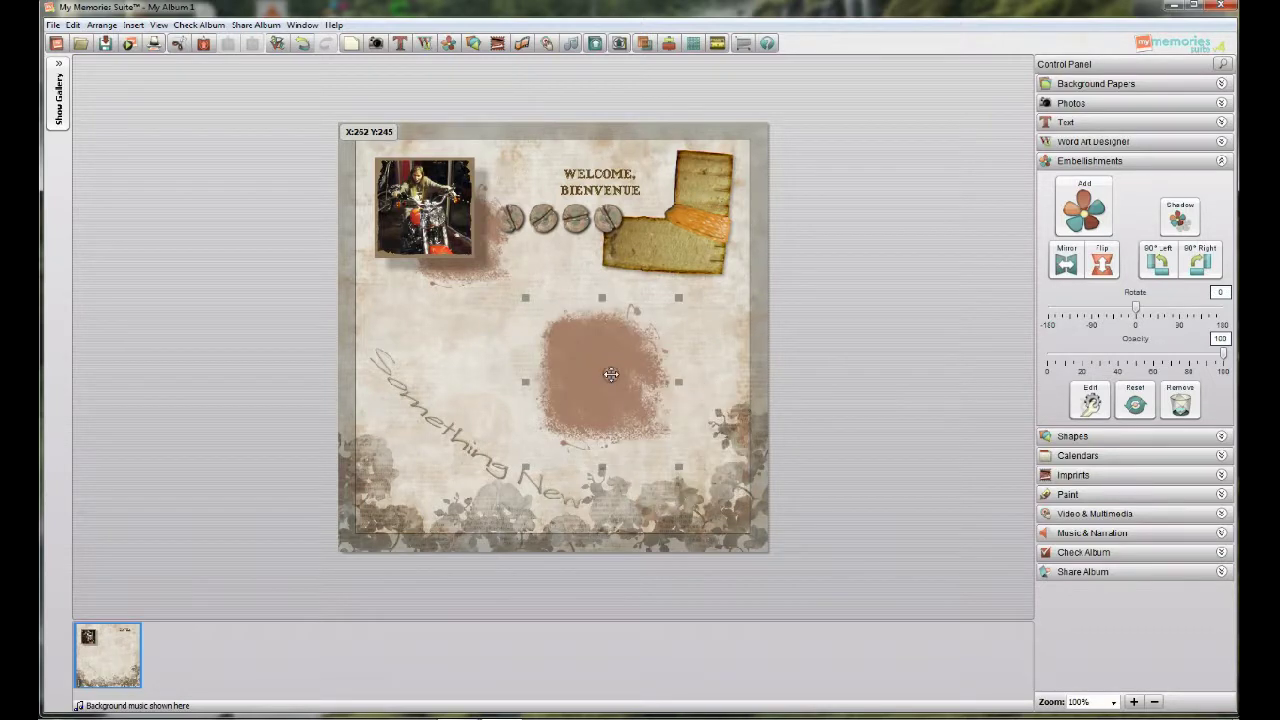
key("Delete")
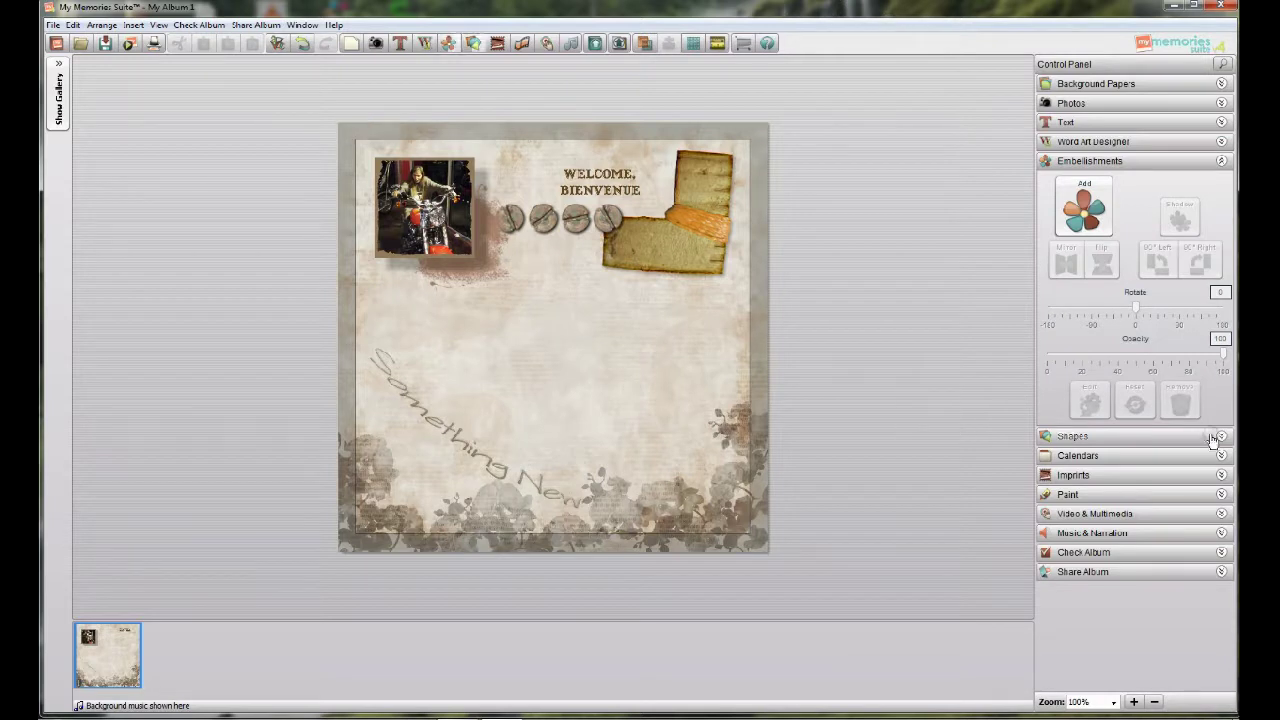
- Open the shape chooser and look through the Basics, Frames, Postage, Puzzle, Originals and Scallops categories
left_click(1201, 164)
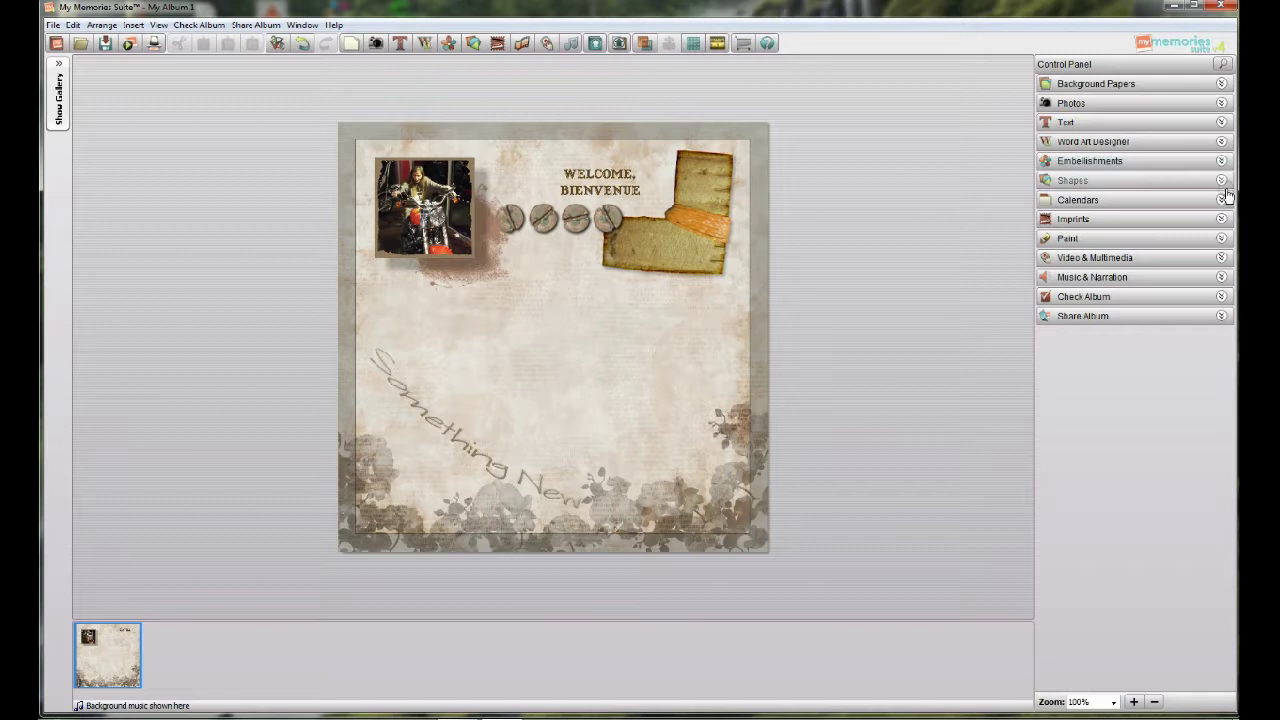
left_click(1221, 180)
left_click(1094, 230)
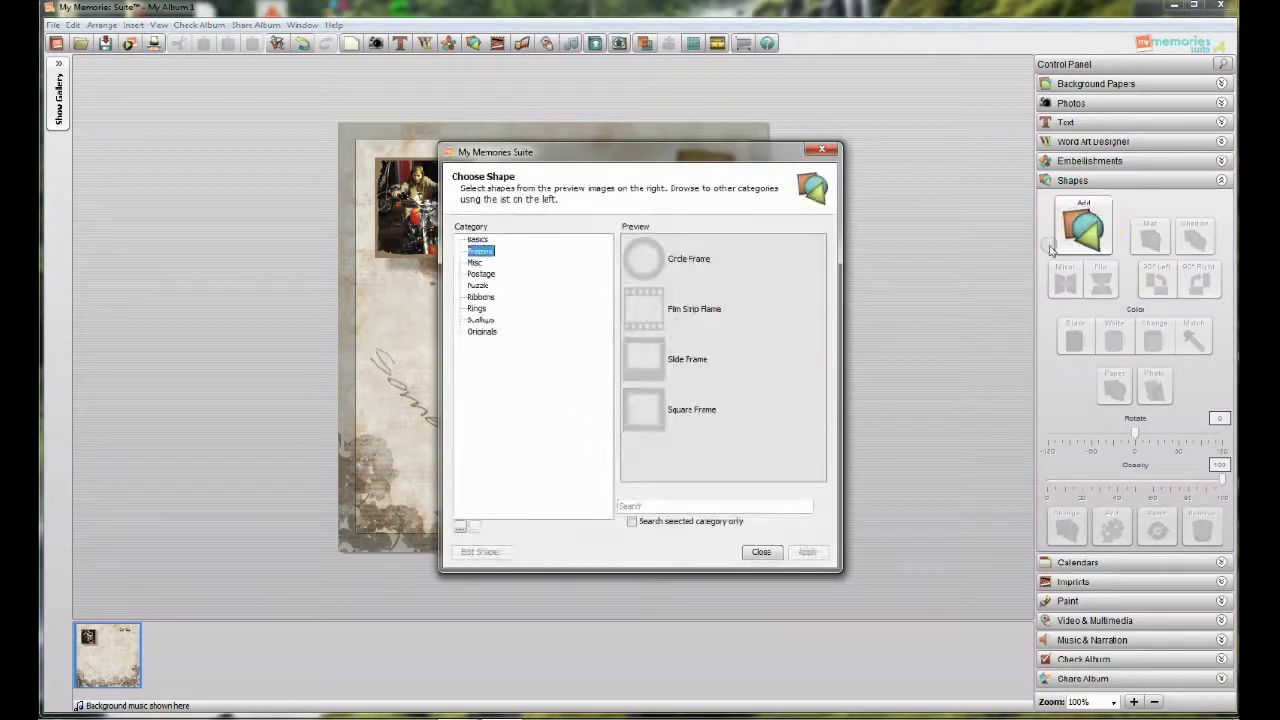
left_click(477, 240)
left_click(478, 252)
left_click(476, 274)
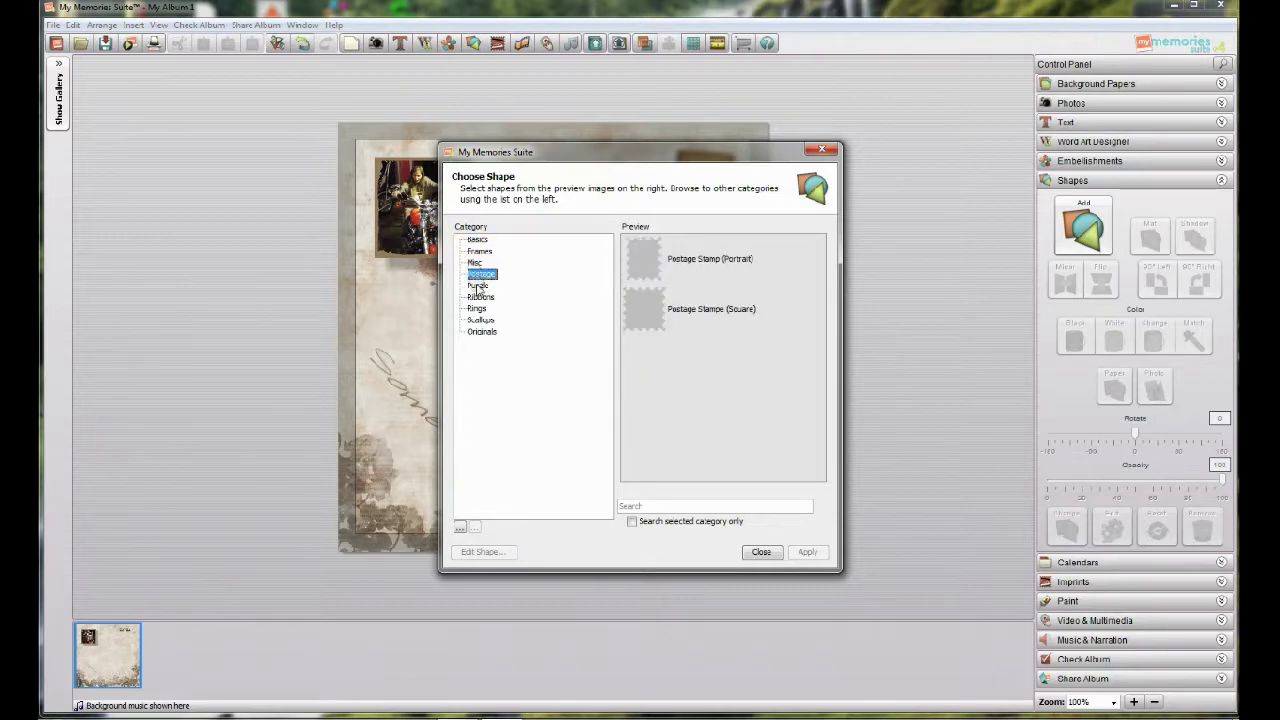
left_click(478, 286)
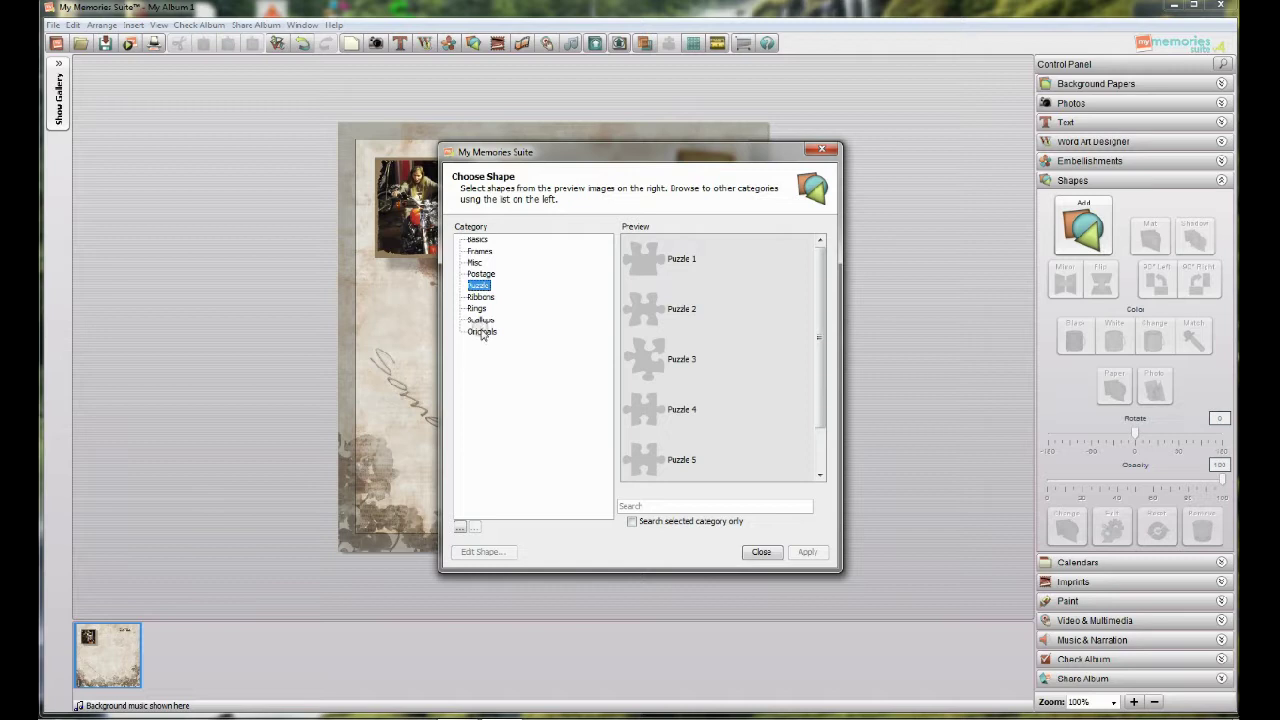
left_click(482, 332)
left_click(481, 320)
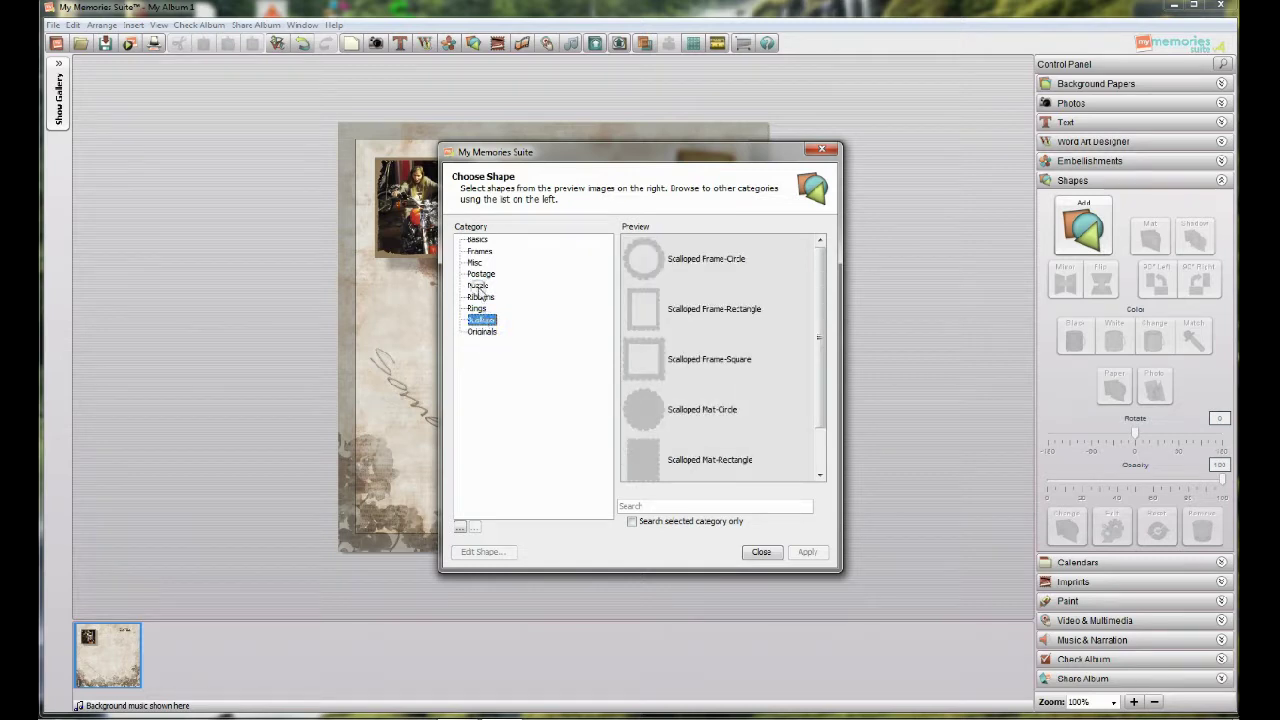
- Add the Slide Frame shape from the Frames category to the page
left_click(479, 252)
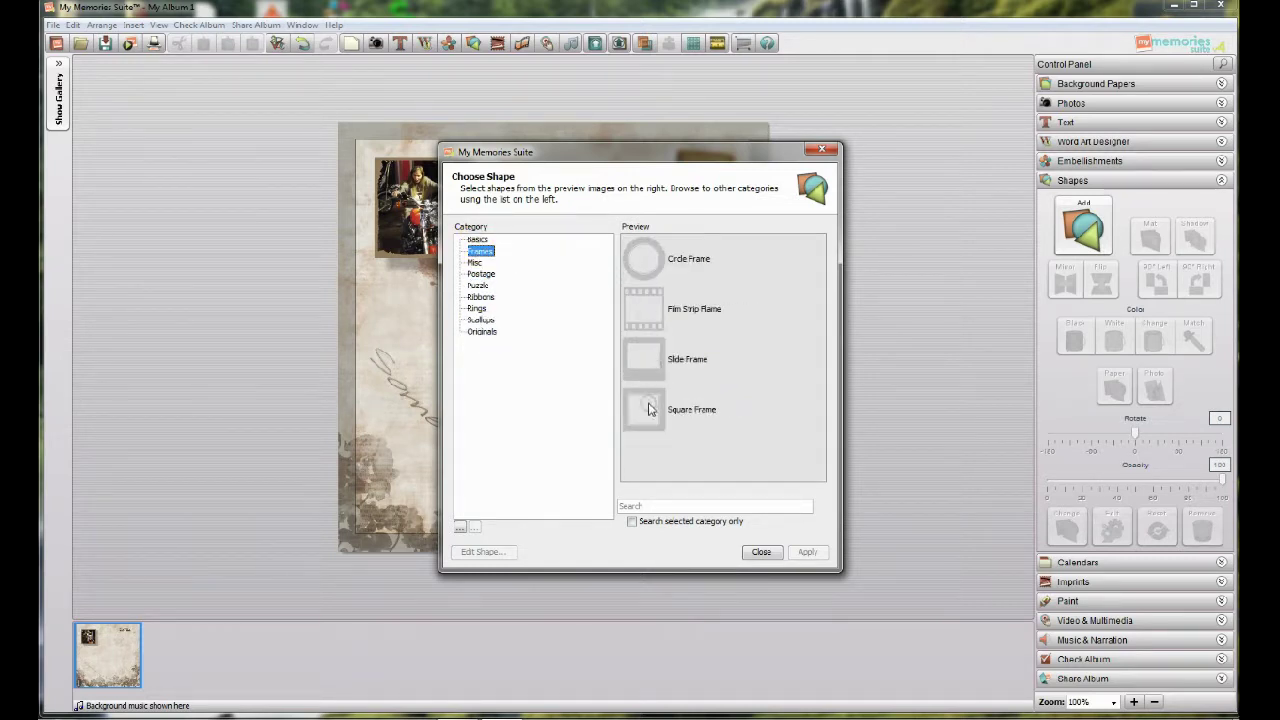
left_click(651, 372)
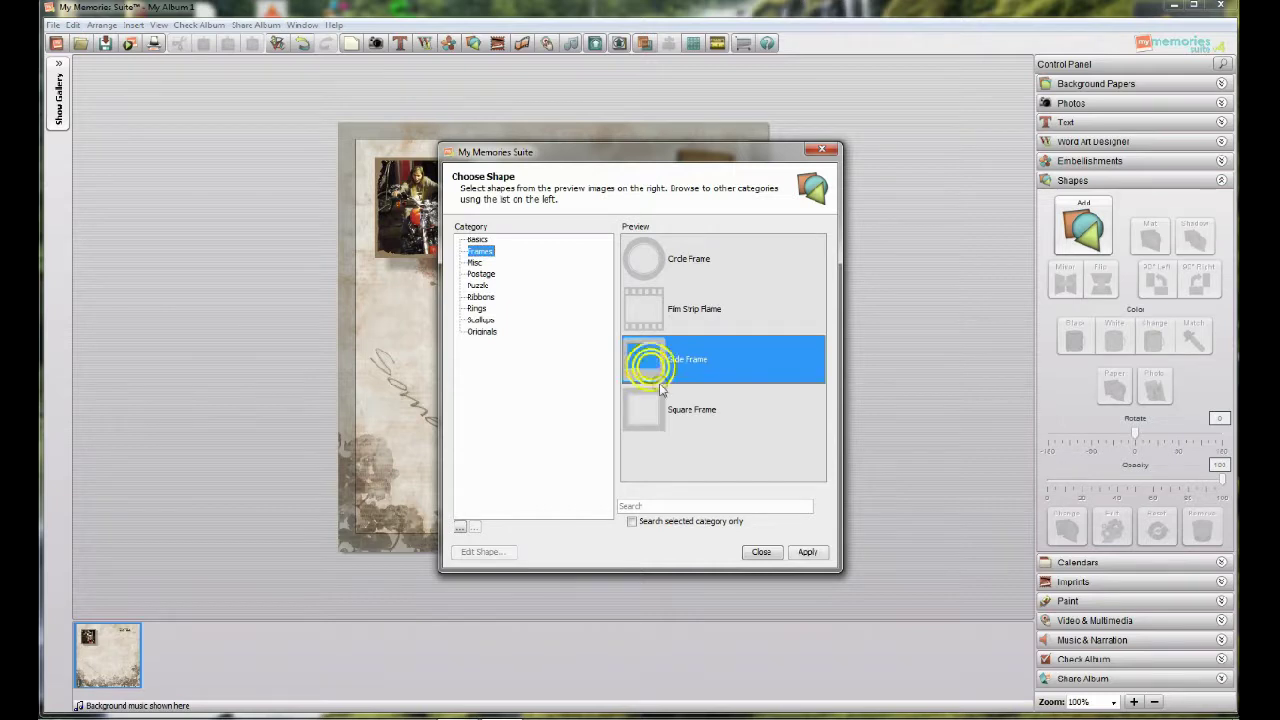
left_click(807, 552)
left_click(760, 553)
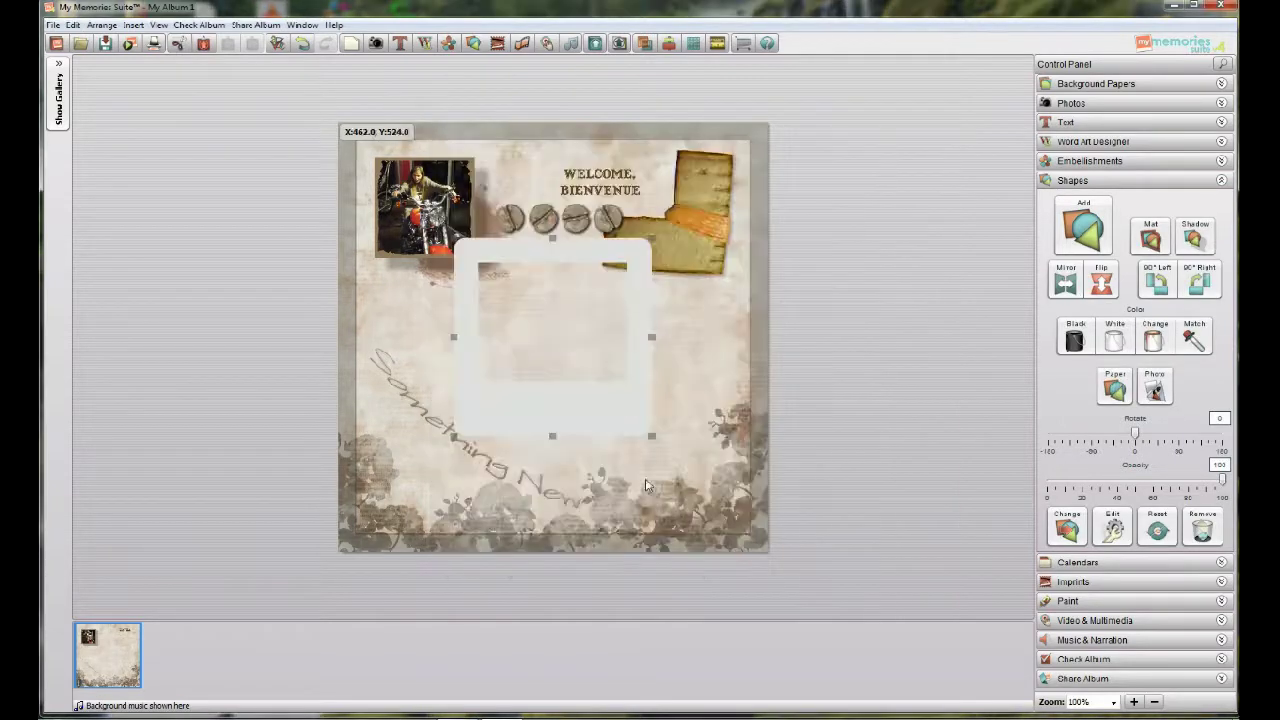
- Send the slide frame to the back and place it in the page's lower-right corner, behind the "Something New" Word Art
left_click_drag(697, 474, 696, 460)
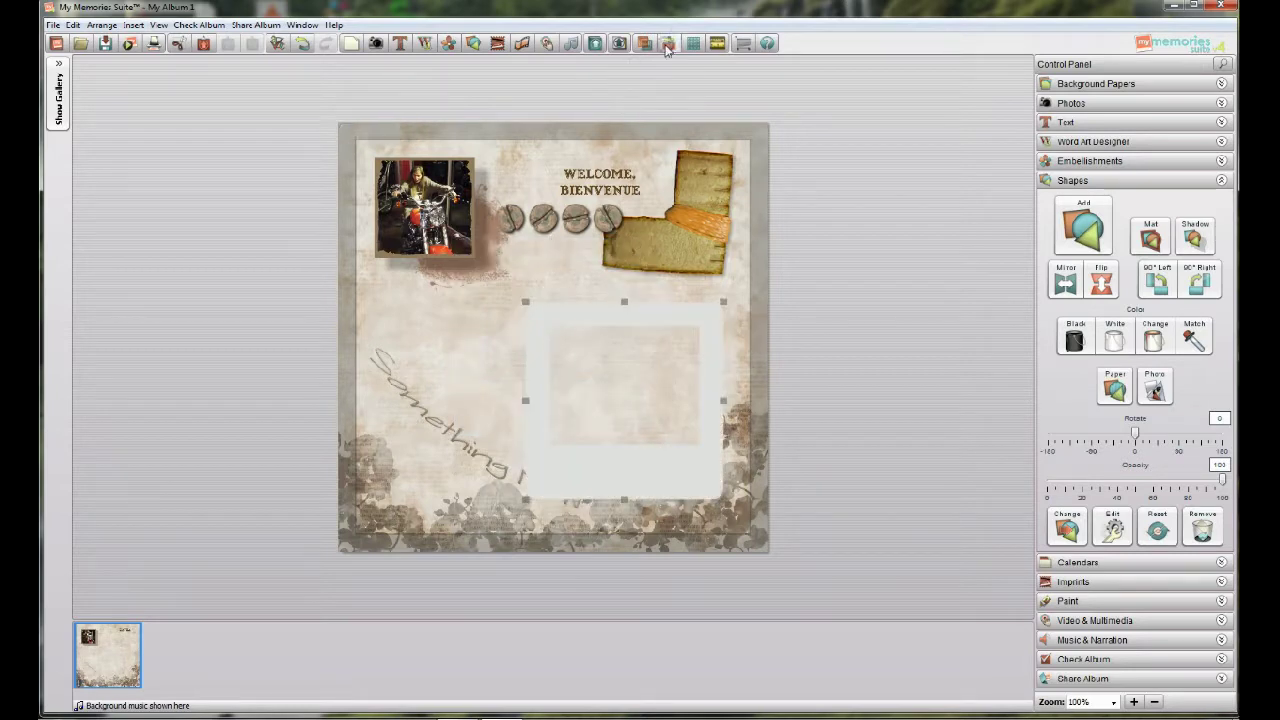
left_click(665, 44)
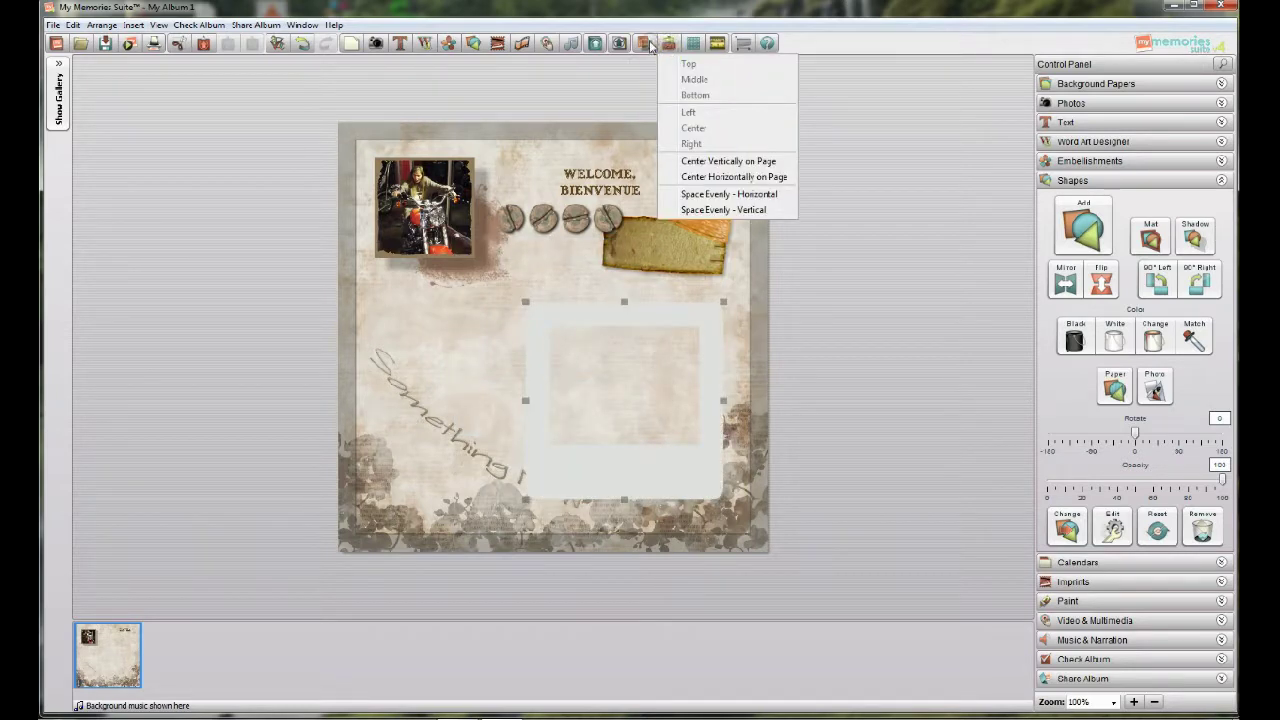
left_click(648, 45)
left_click(645, 44)
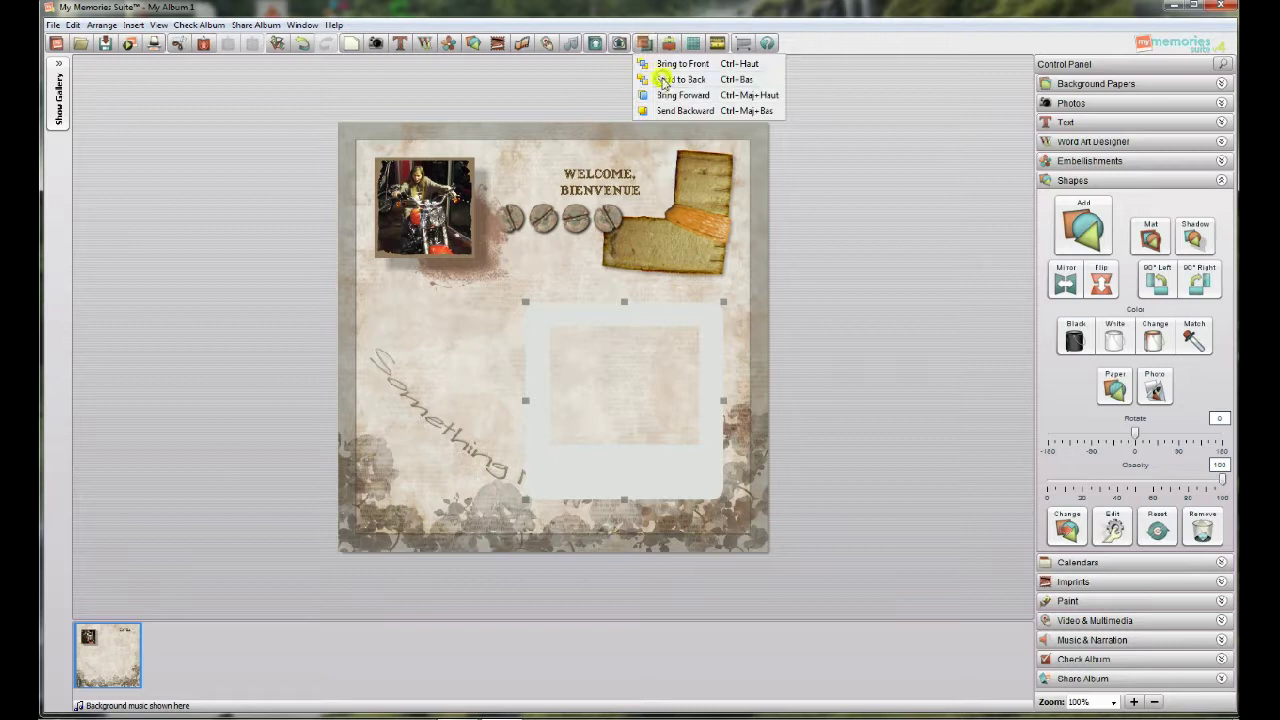
left_click(663, 80)
left_click_drag(682, 470, 699, 497)
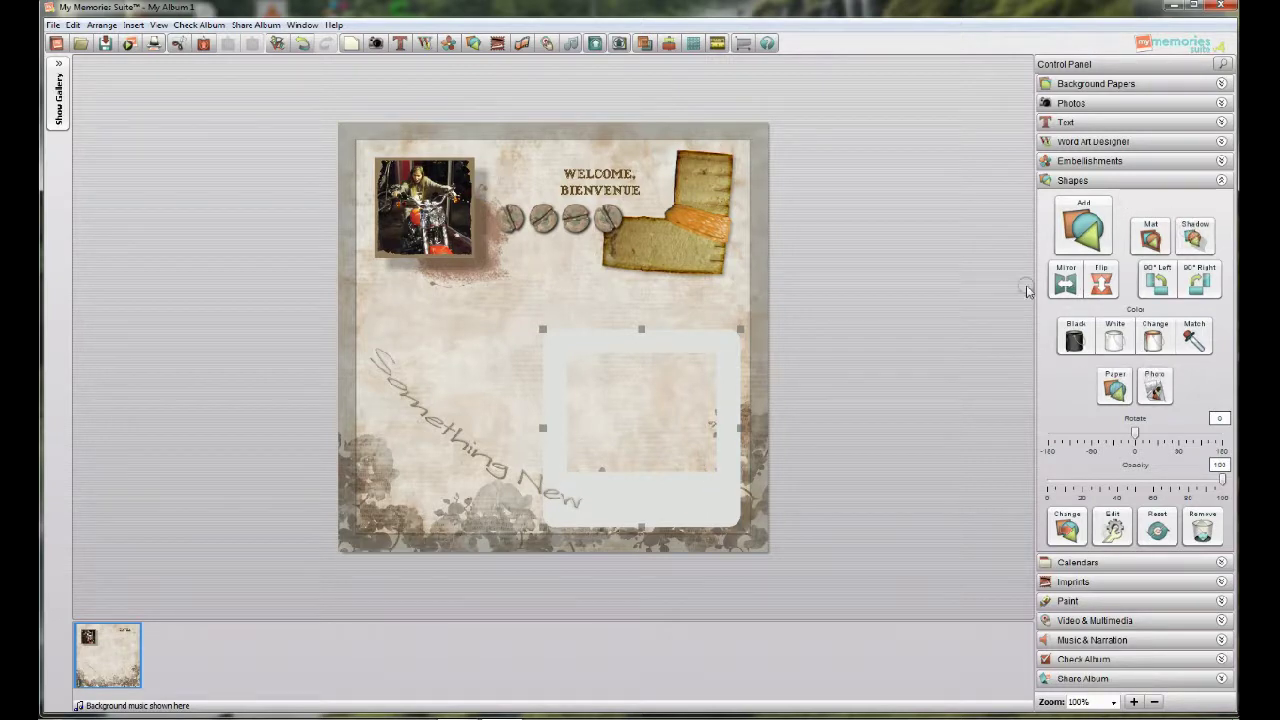
- Color the slide frame black, then match its color to the orange strip on the photo corner
left_click(1075, 341)
left_click(1194, 338)
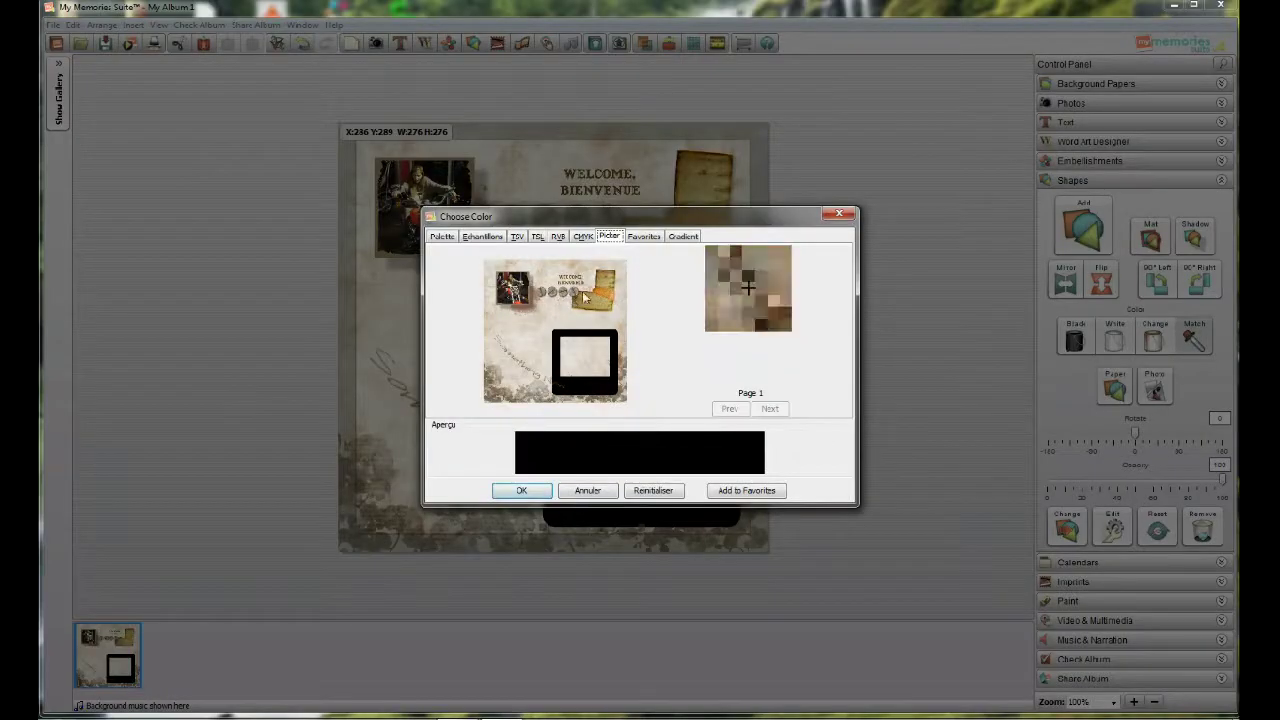
left_click(601, 296)
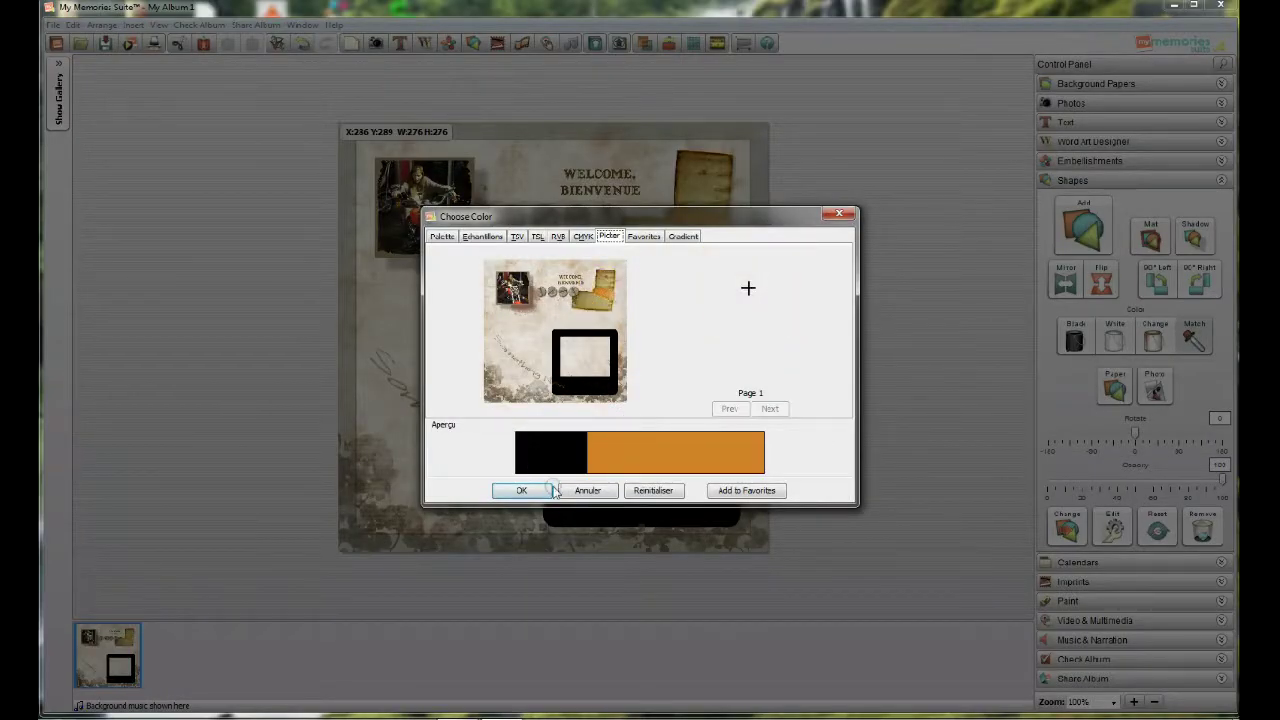
left_click(783, 490)
left_click(760, 490)
left_click(510, 490)
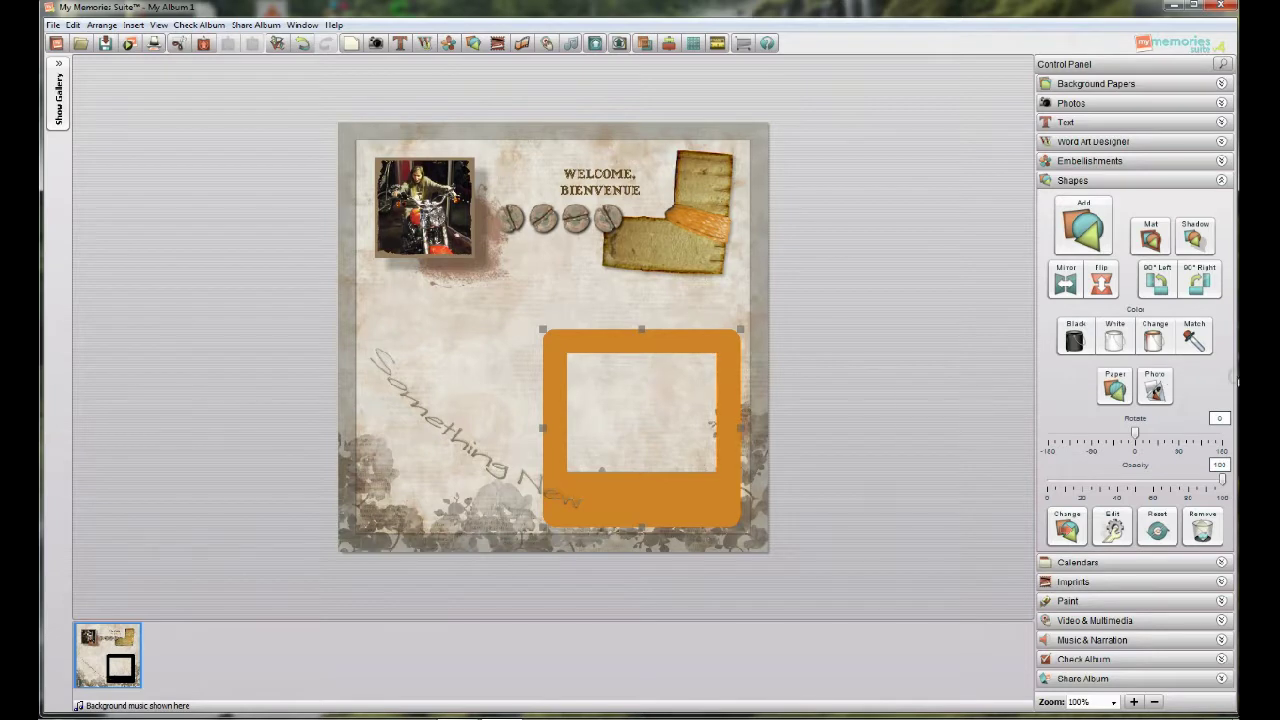
- Open the paper fill choices for the slide frame and preview Large Checks papers such as Bubblegum & Black
left_click(1114, 388)
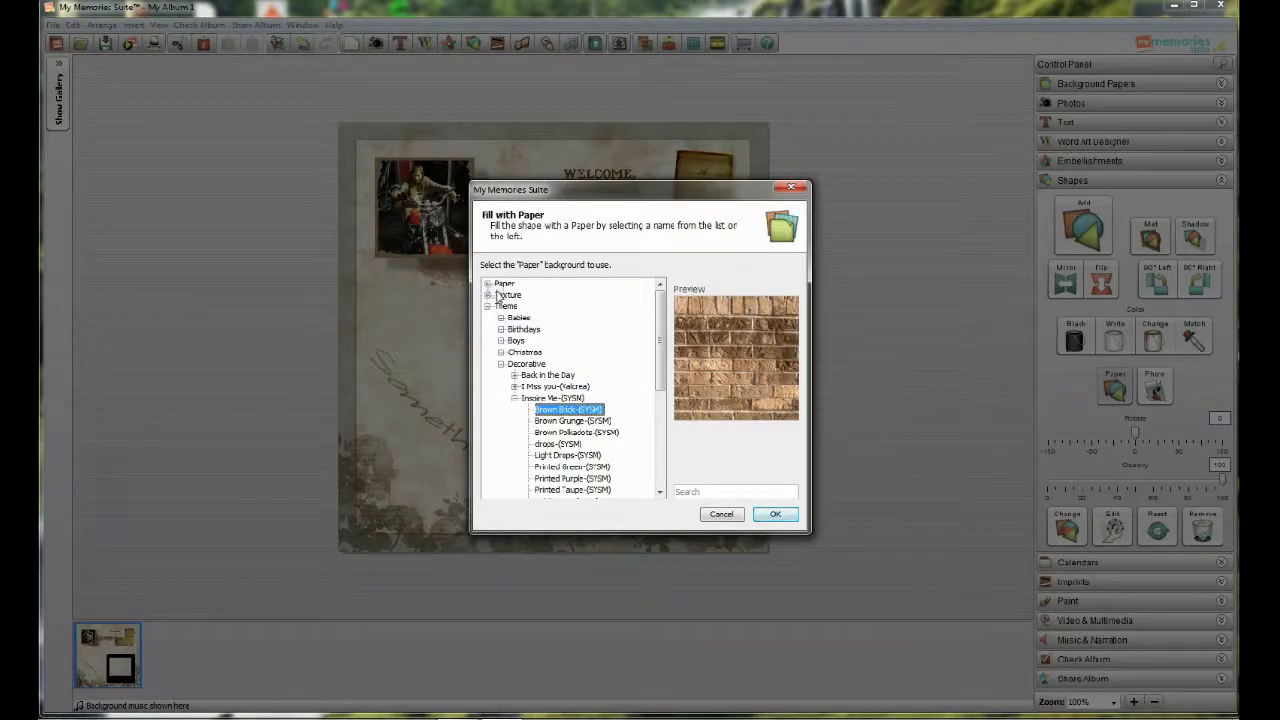
left_click(488, 284)
left_click(501, 295)
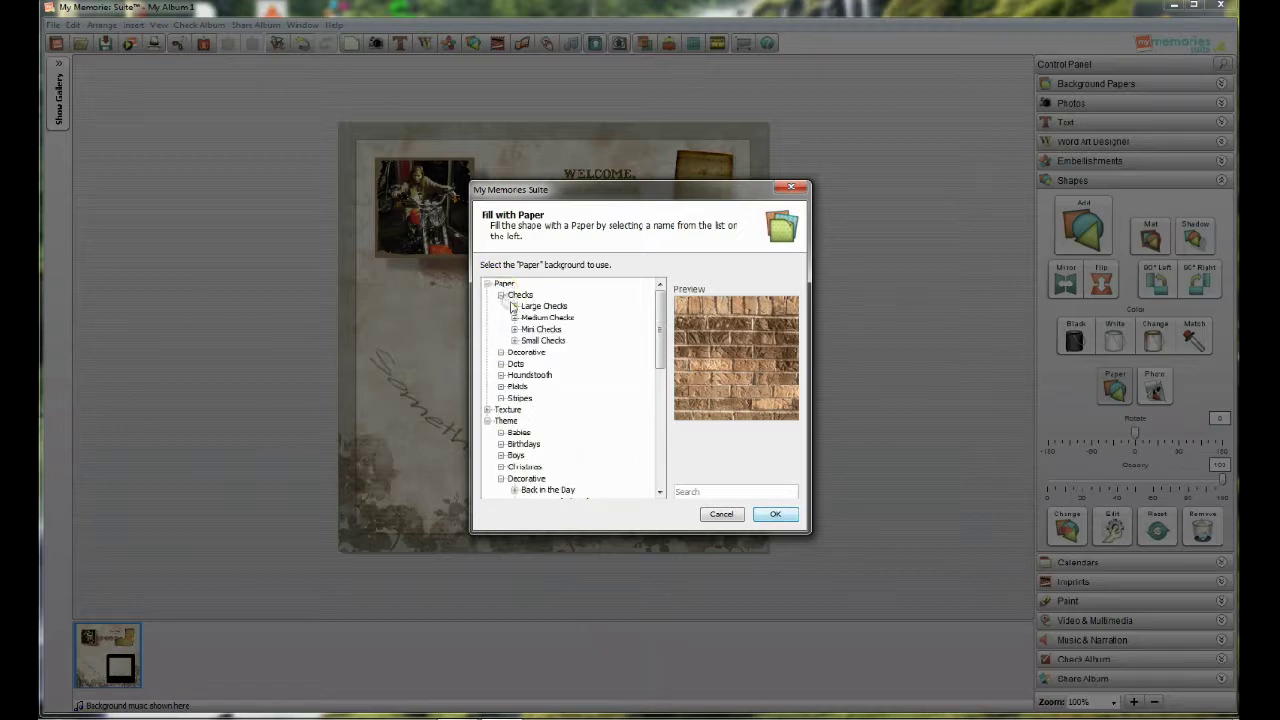
left_click(530, 306)
left_click(514, 307)
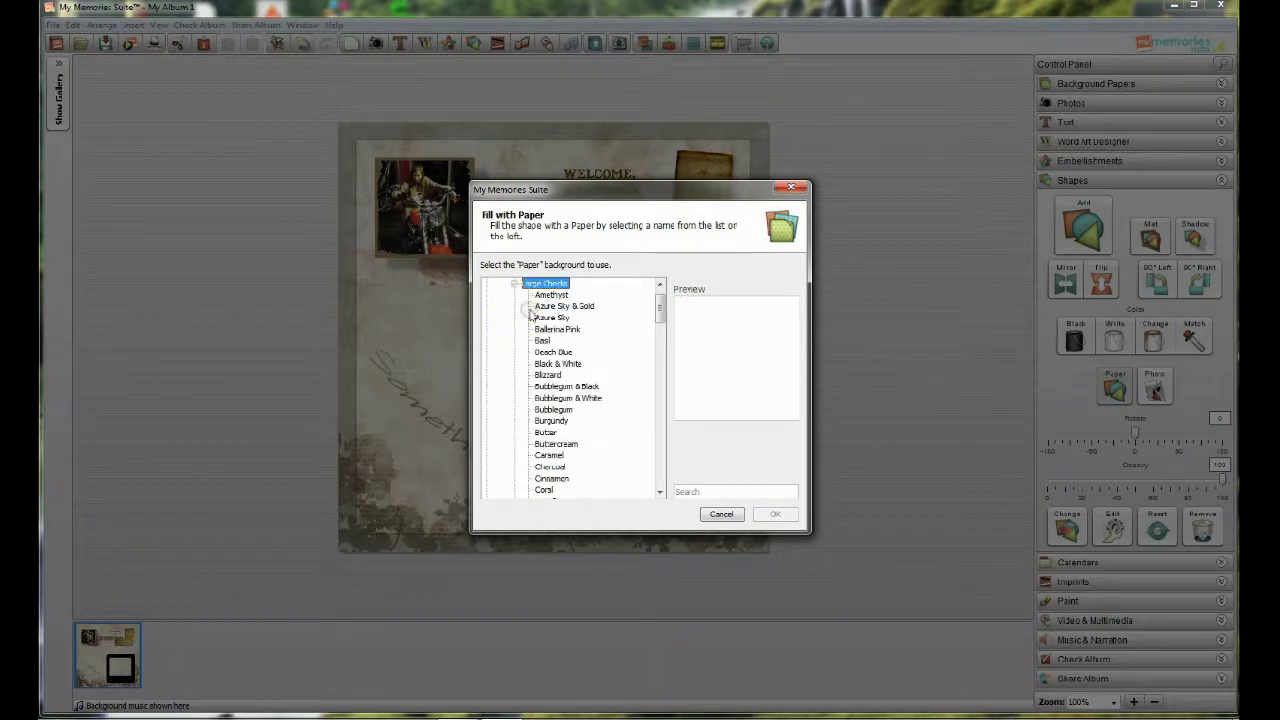
left_click(548, 295)
left_click(541, 386)
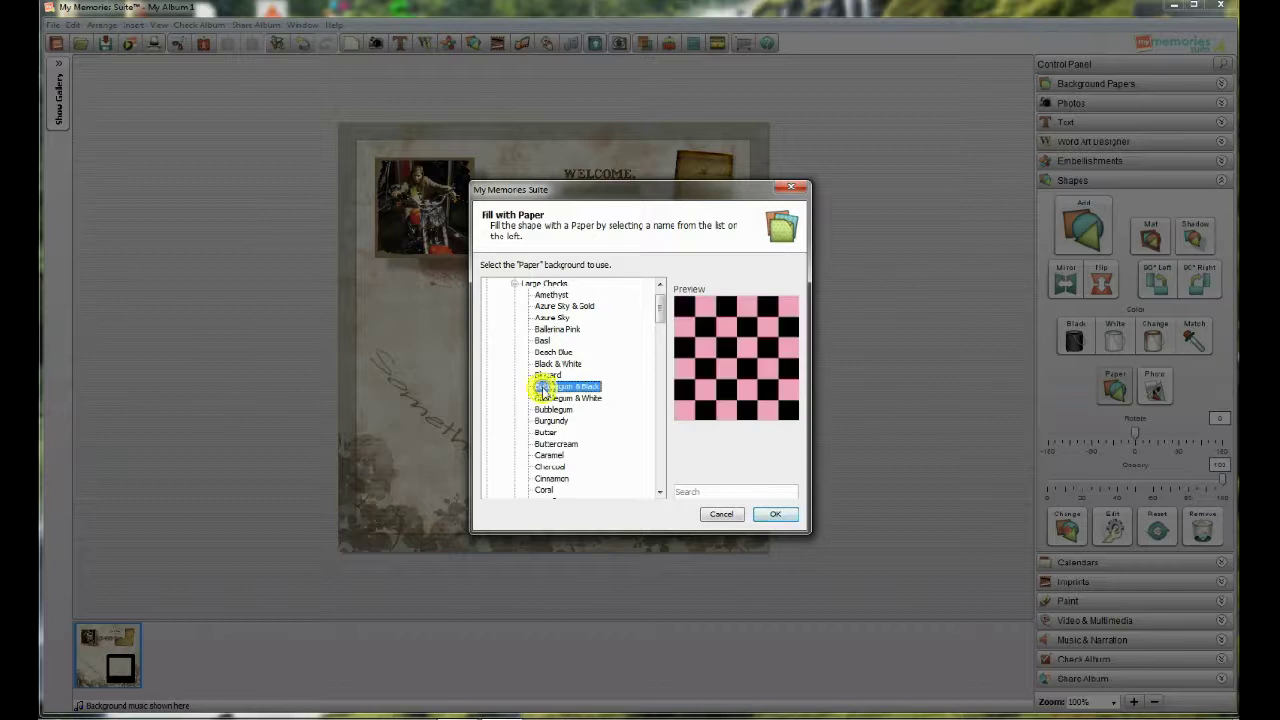
left_click(515, 285)
scroll(500, 287, "up", 1)
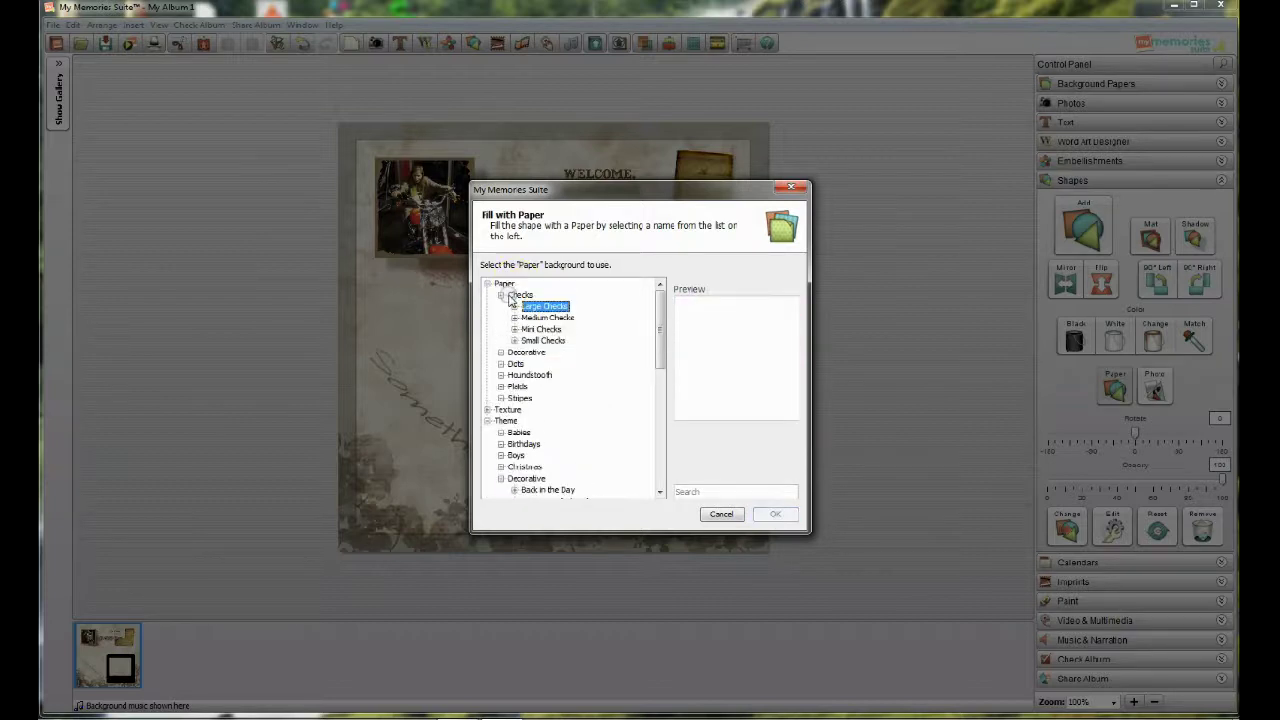
- Fill the slide frame with the Brown Brick-(SYSM) paper from the Inspire Me-(SYSM) set
left_click(488, 285)
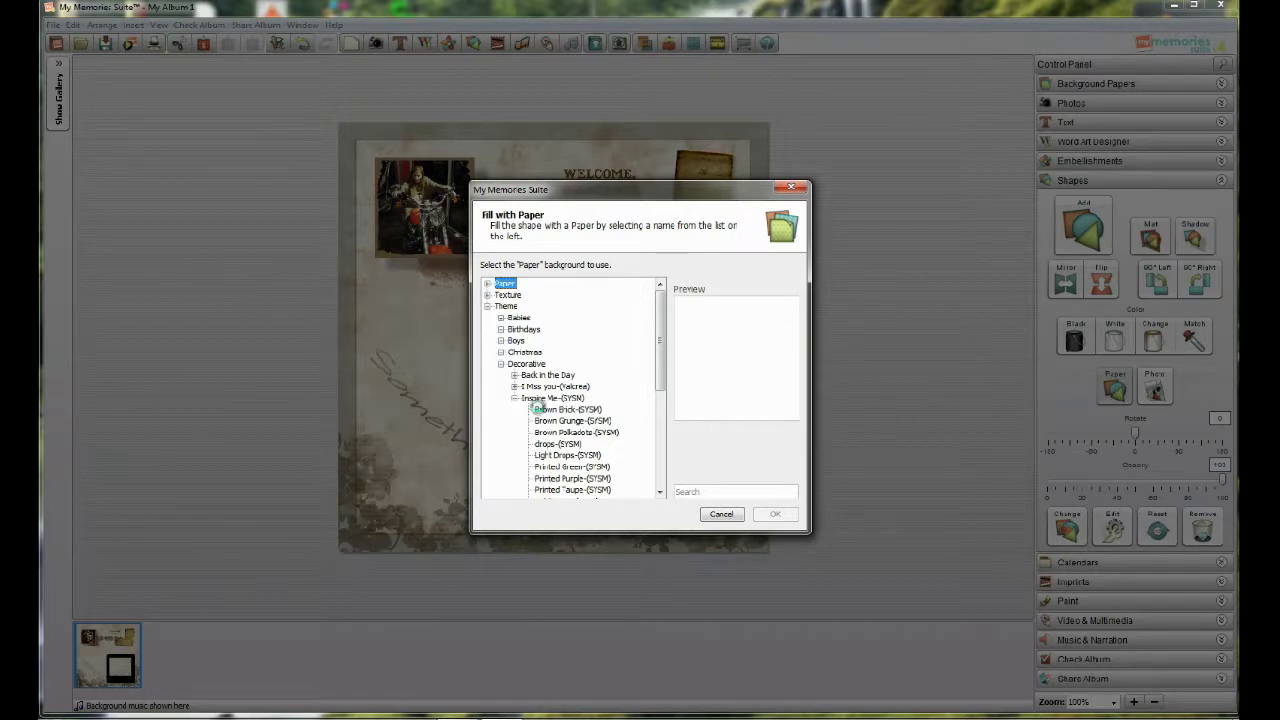
left_click(541, 409)
left_click(775, 515)
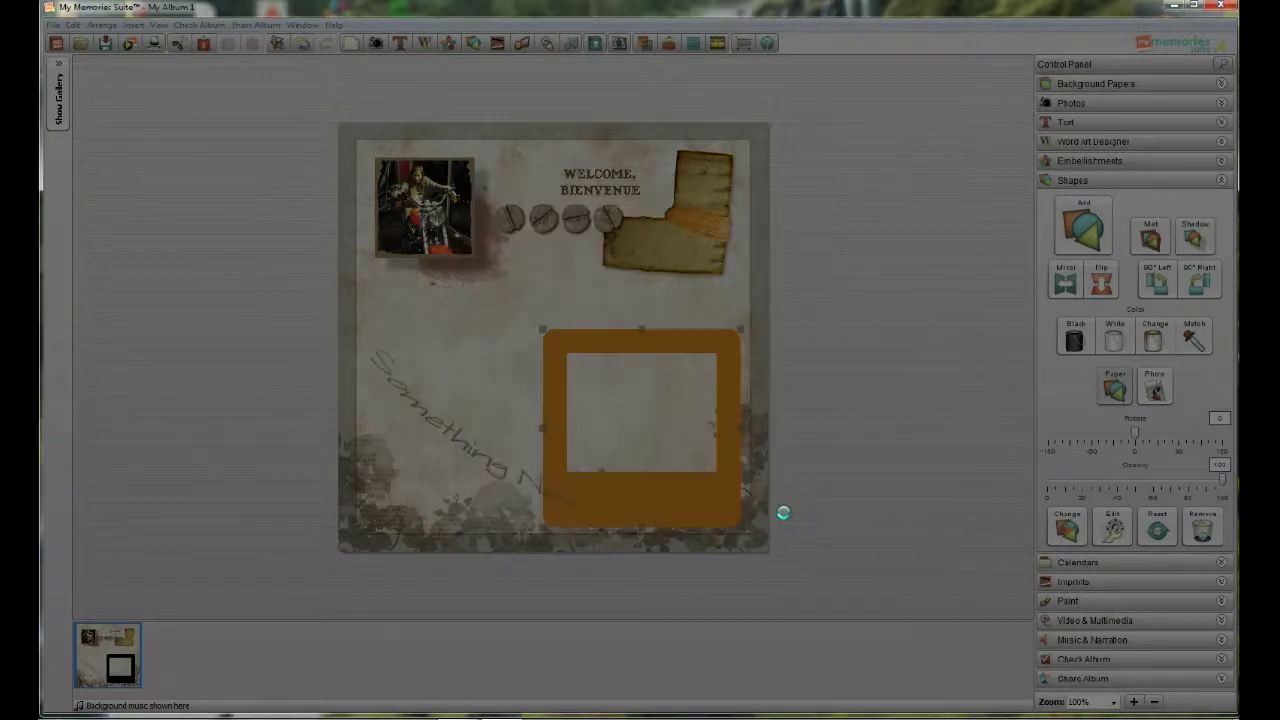
left_click(709, 503)
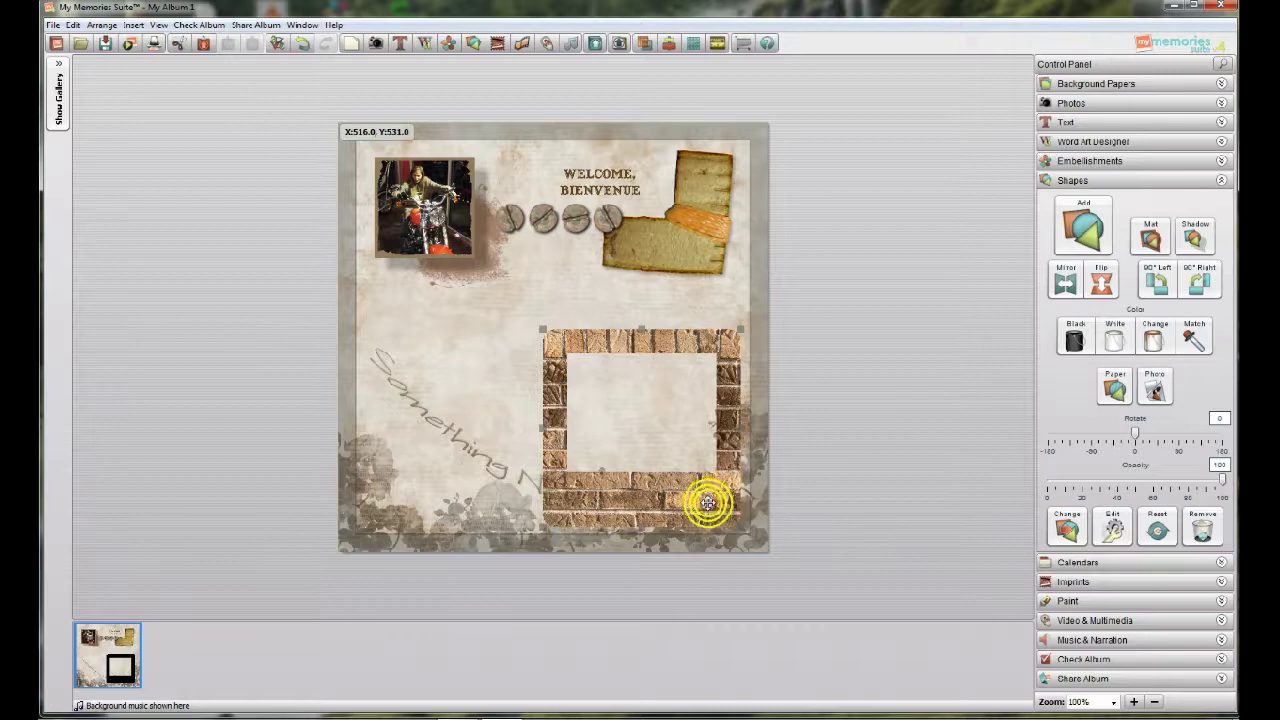
- Shrink the brick-filled slide frame to about 195 by 195 and move it just below the framed motorcycle photo
left_click_drag(741, 326, 683, 388)
left_click_drag(657, 503, 550, 366)
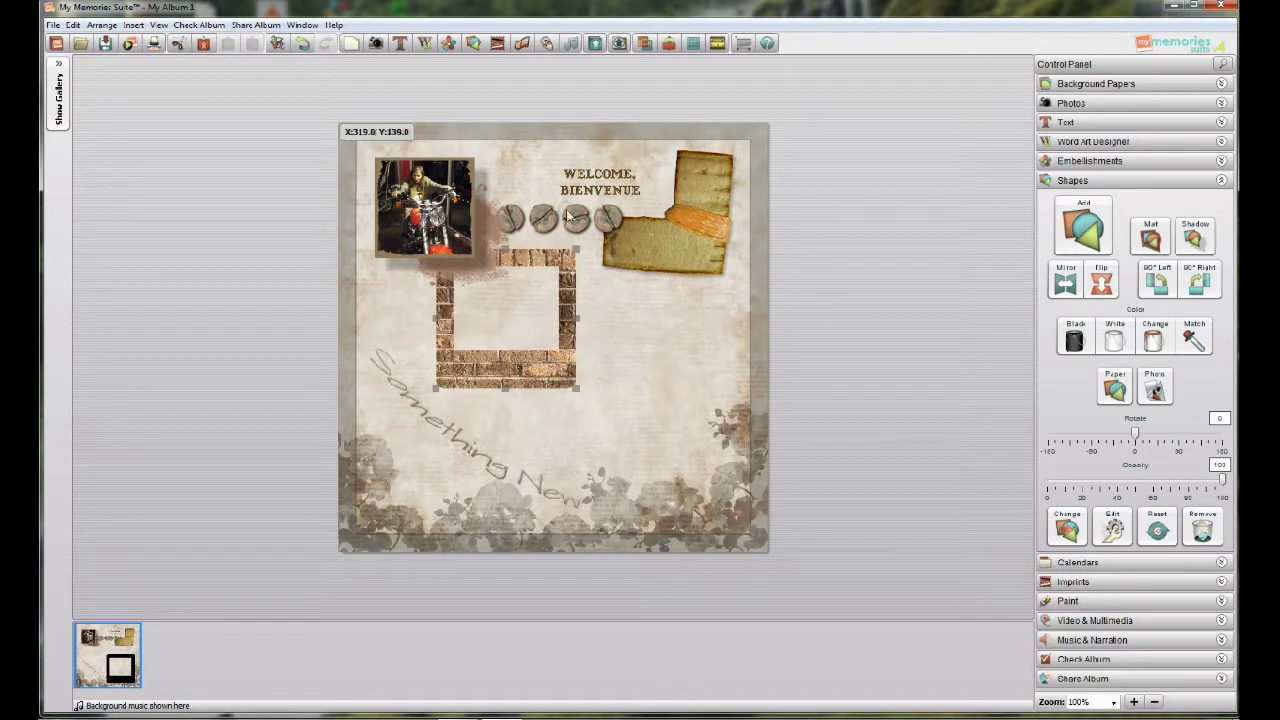
- Bring the brown paint splatter to the front, then bring the motorcycle photo to the front above it
left_click(481, 268)
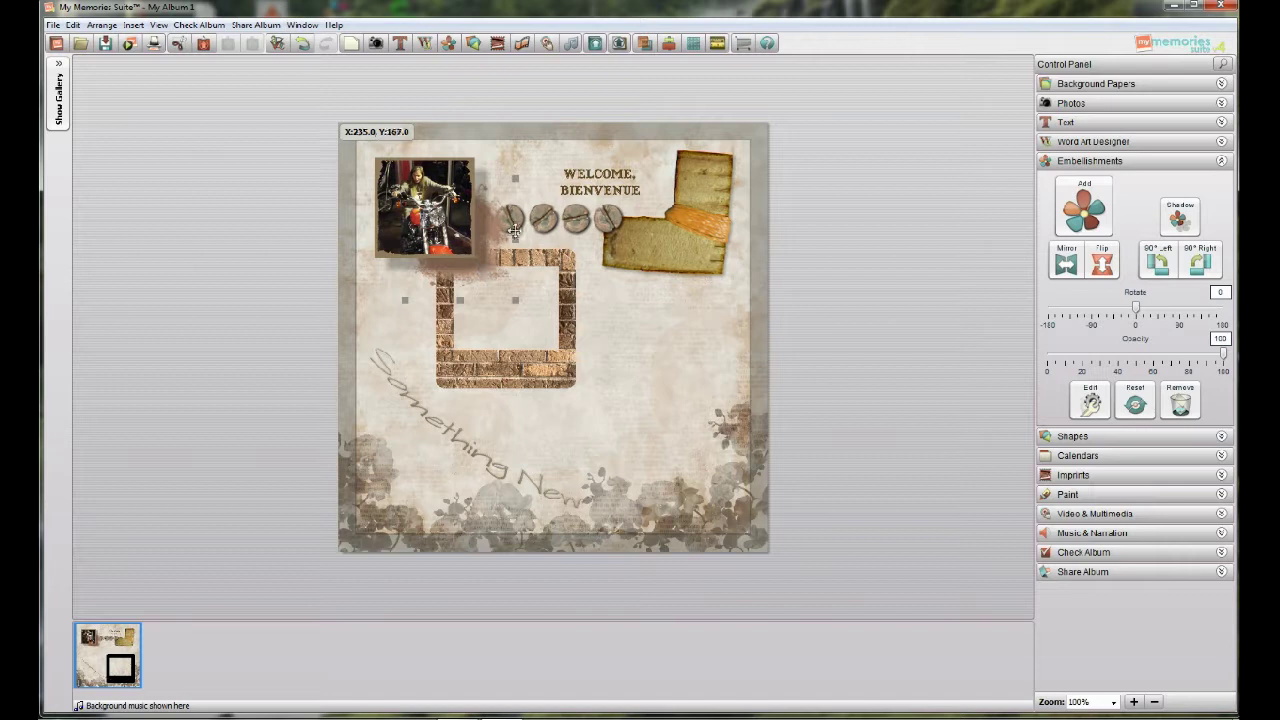
left_click(646, 44)
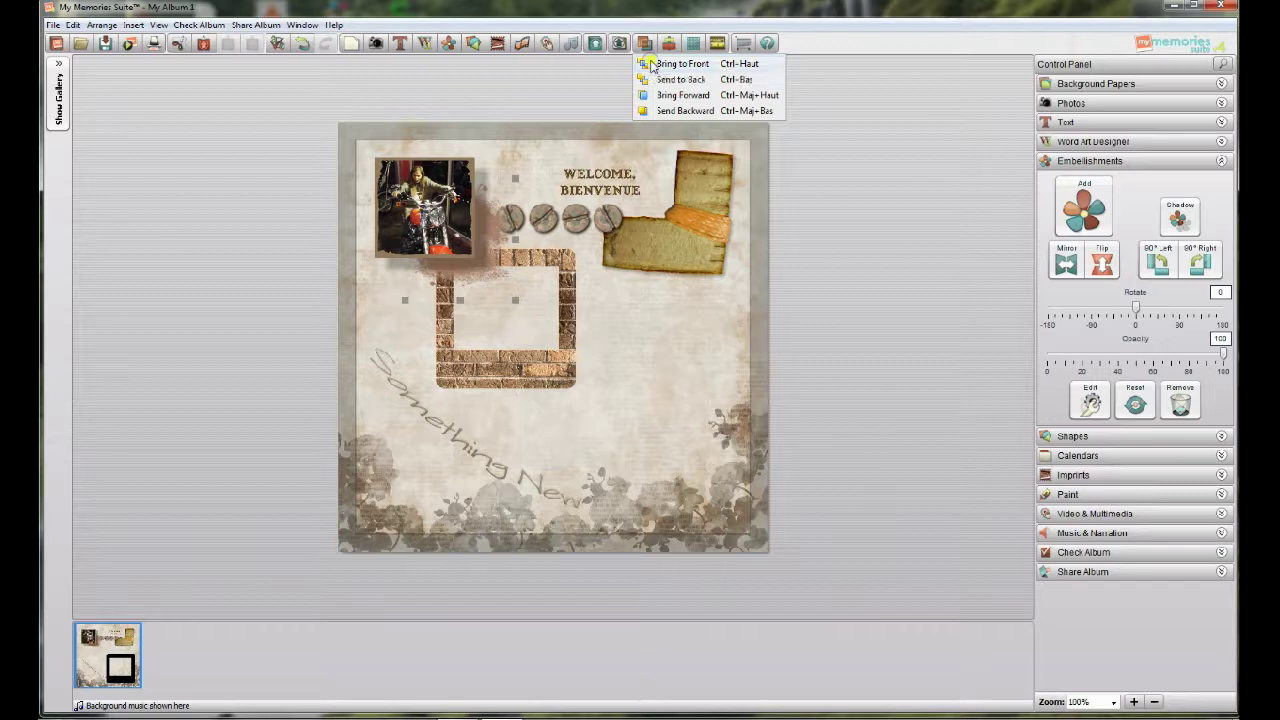
left_click(651, 64)
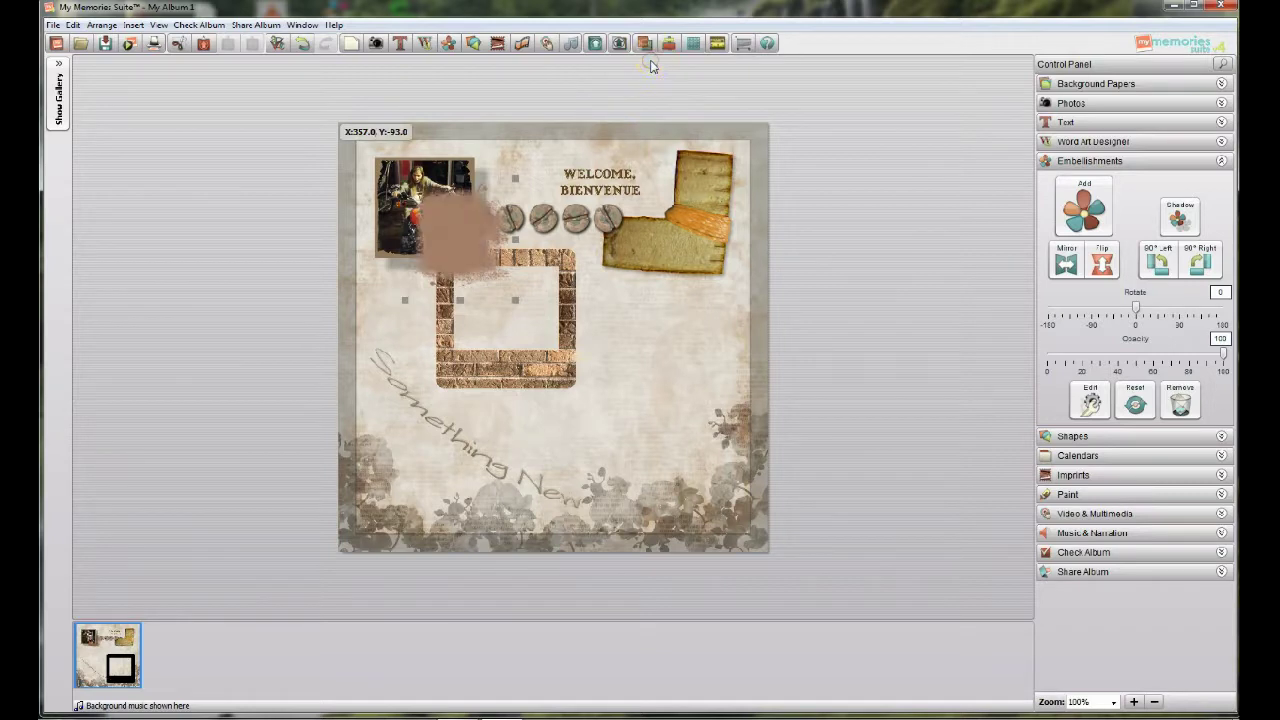
left_click(395, 167)
left_click(644, 43)
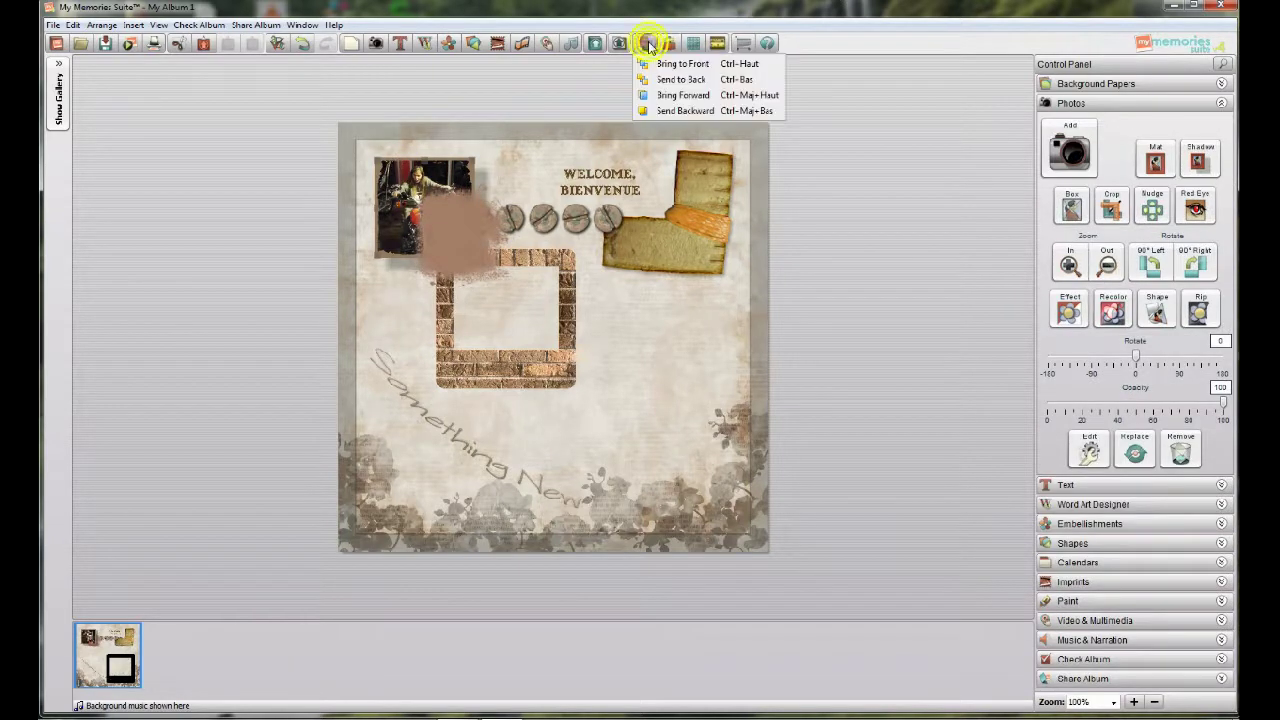
left_click(658, 78)
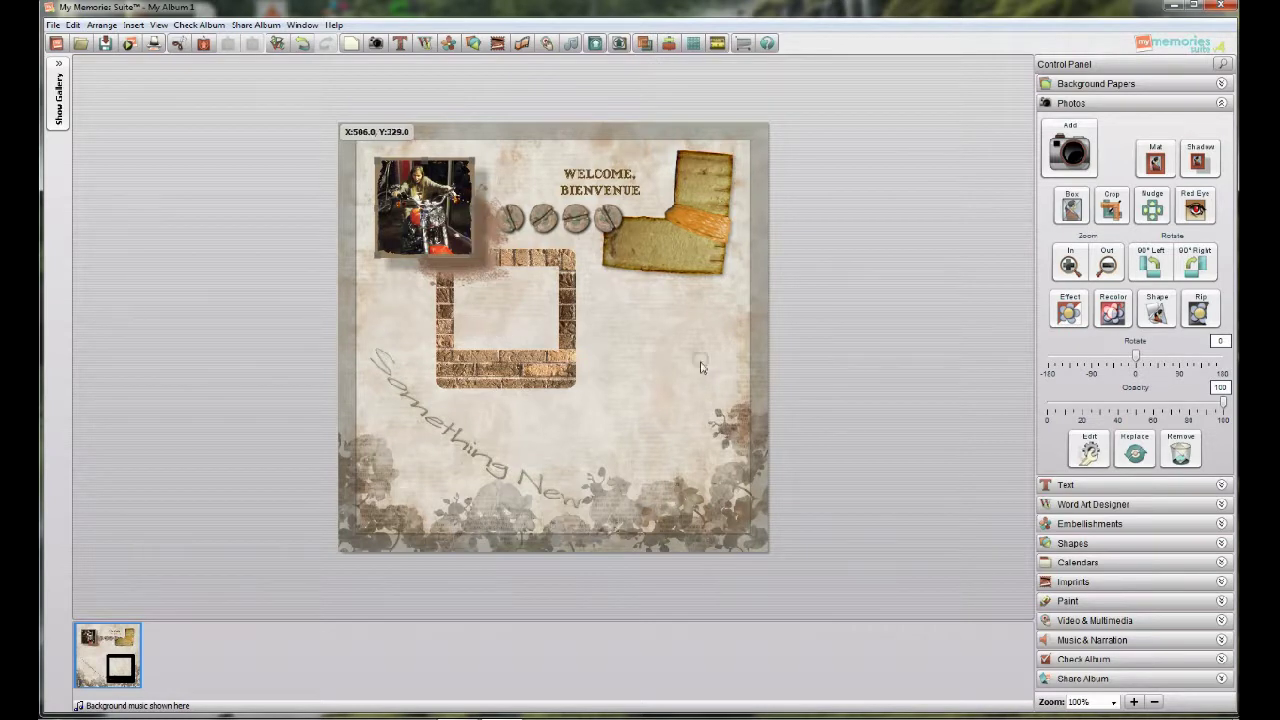
- Bring the row of screw heads to the front, then bring the motorcycle photo in front of it
left_click(541, 229)
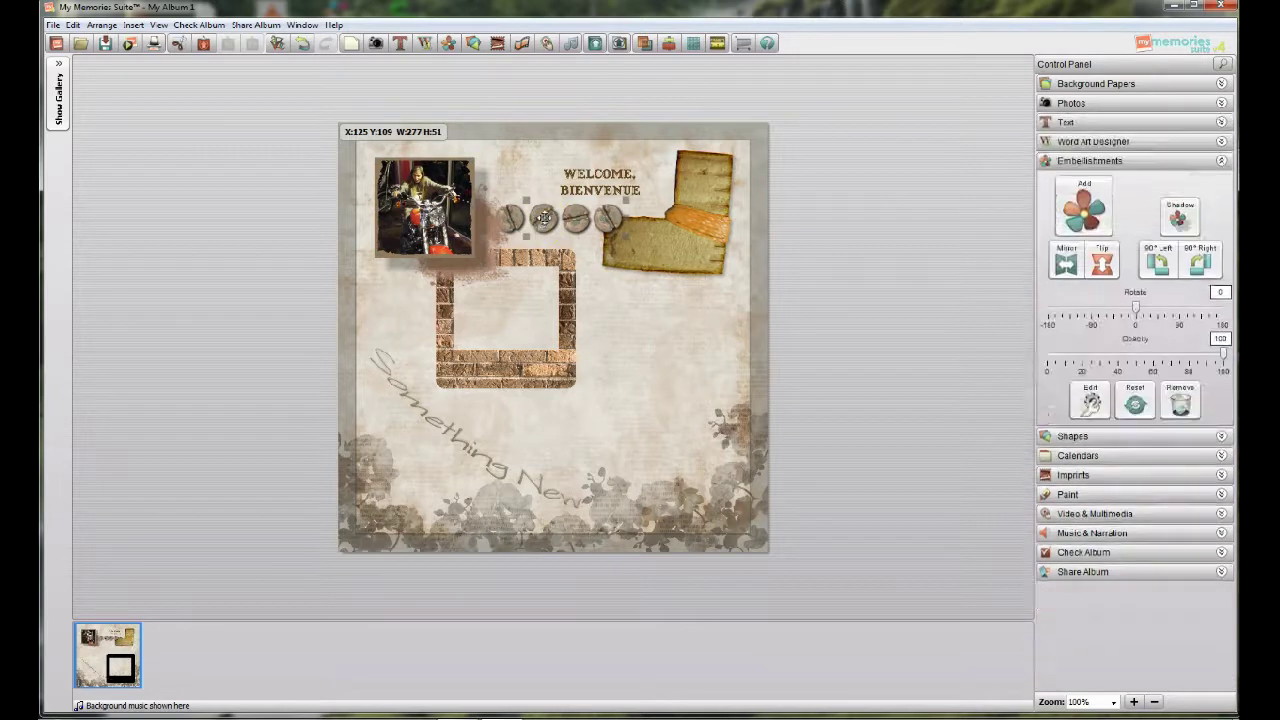
left_click(645, 43)
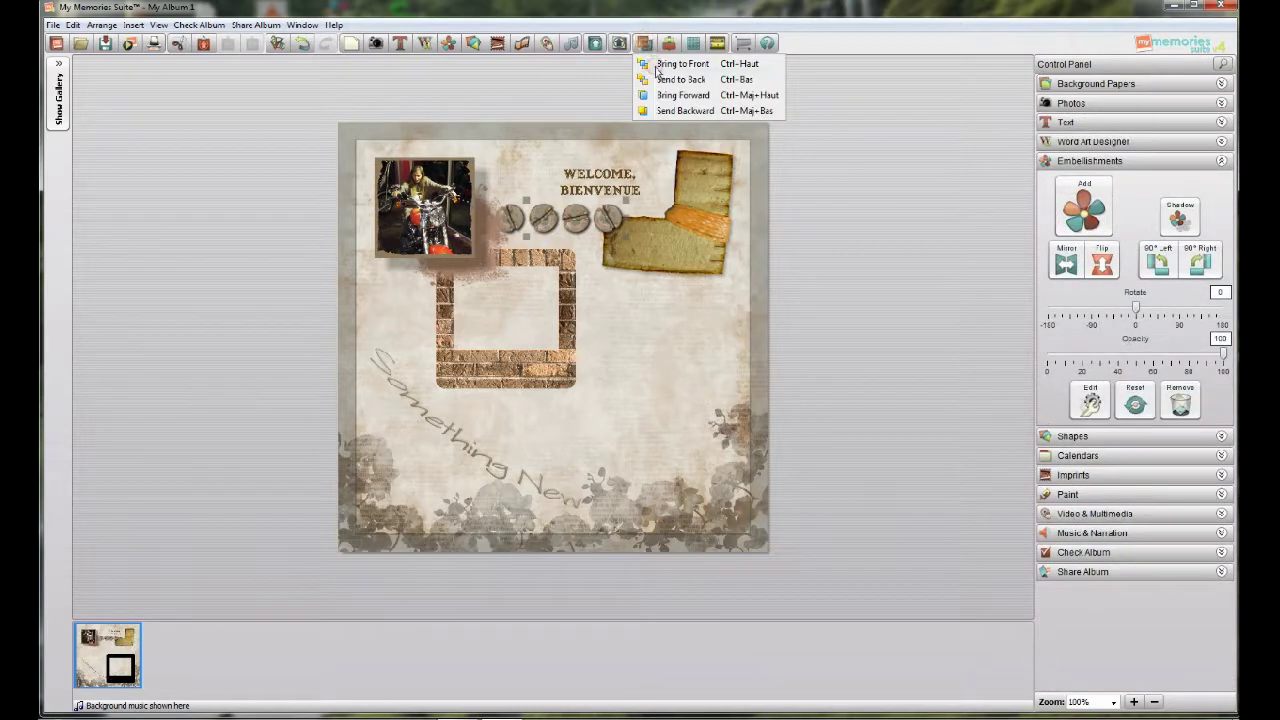
left_click(680, 64)
left_click(432, 178)
left_click(645, 43)
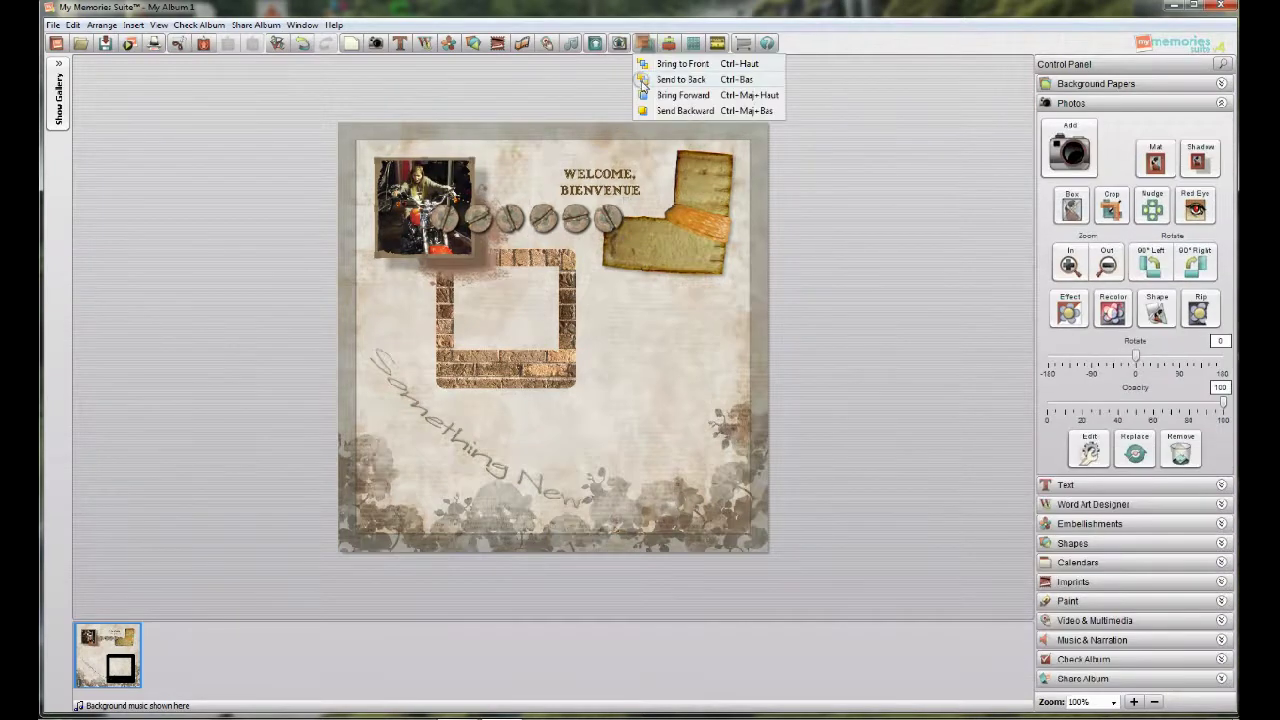
left_click(652, 63)
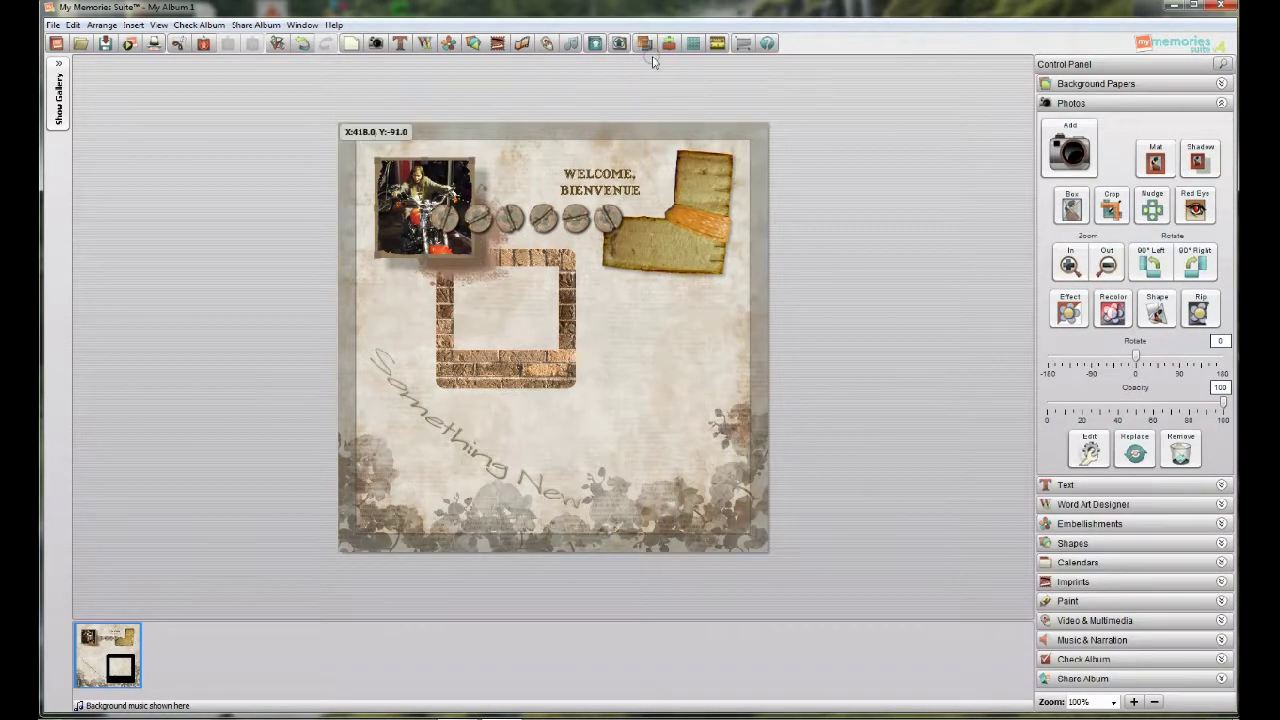
- Try filling the slide frame with the photo DSCF0477.JPG from the orlando 2012 folder, and undo the fill
left_click(543, 366)
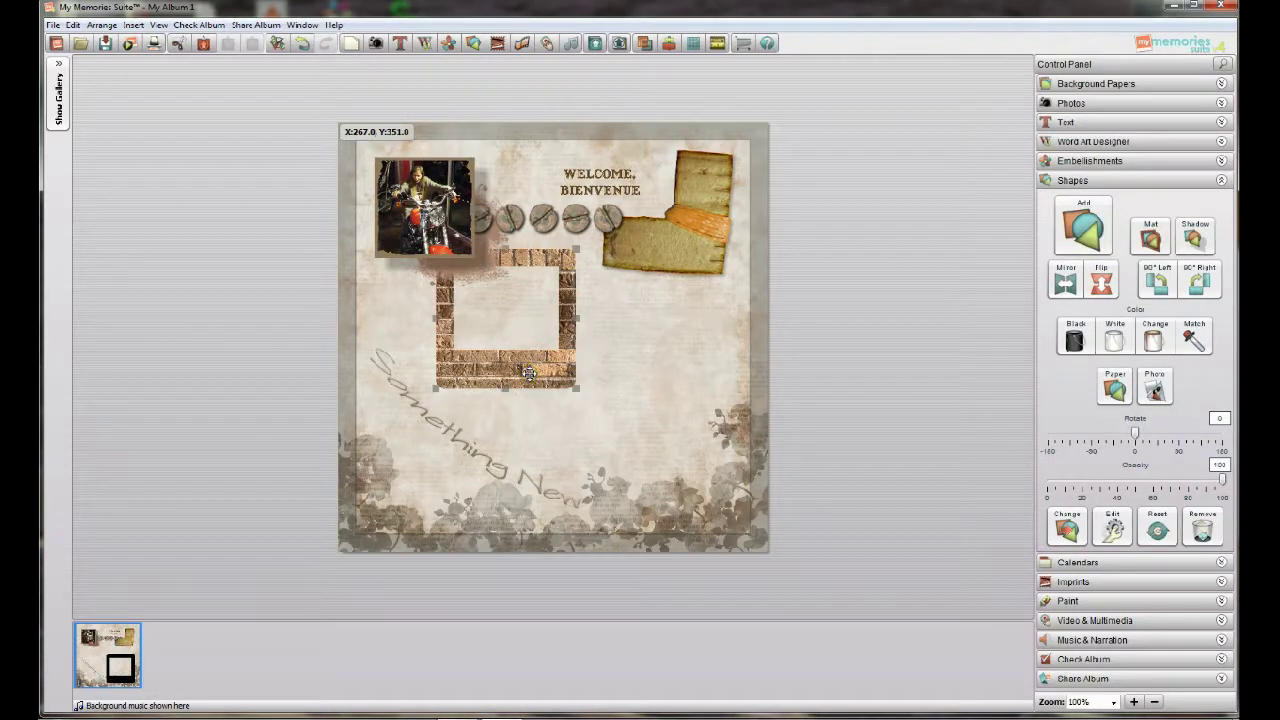
left_click(1154, 388)
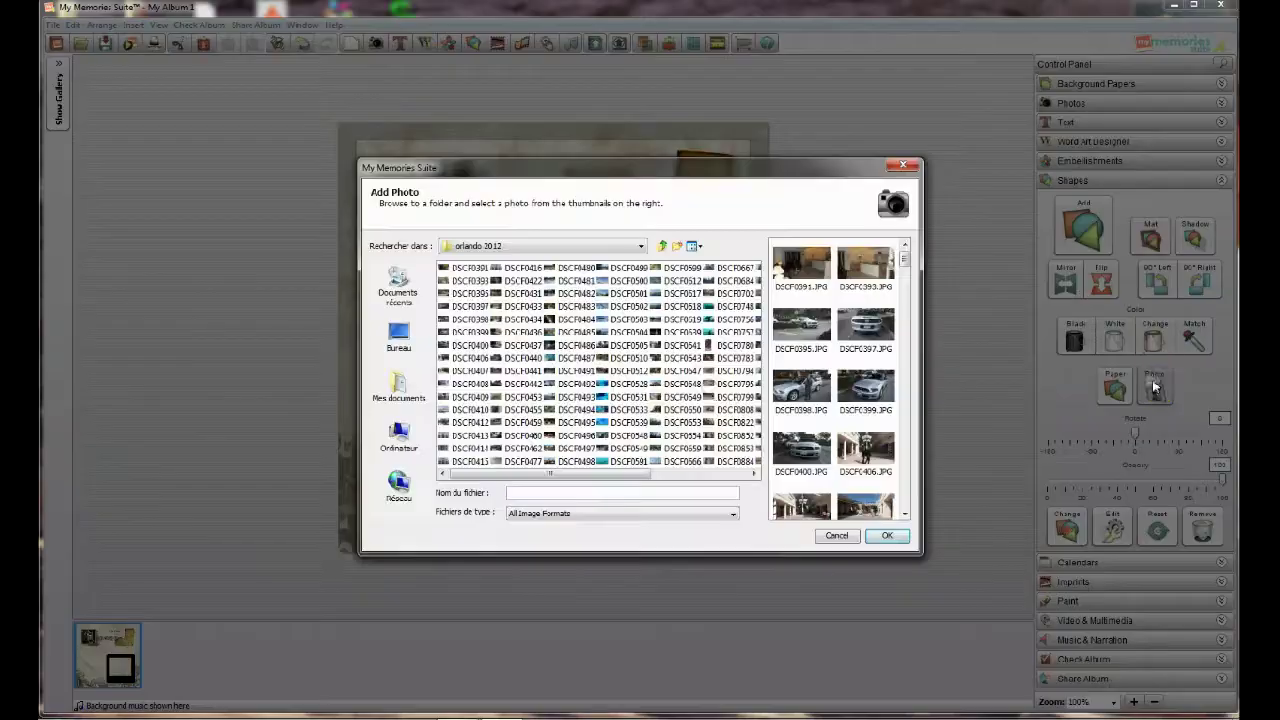
left_click_drag(906, 257, 908, 316)
left_click(862, 428)
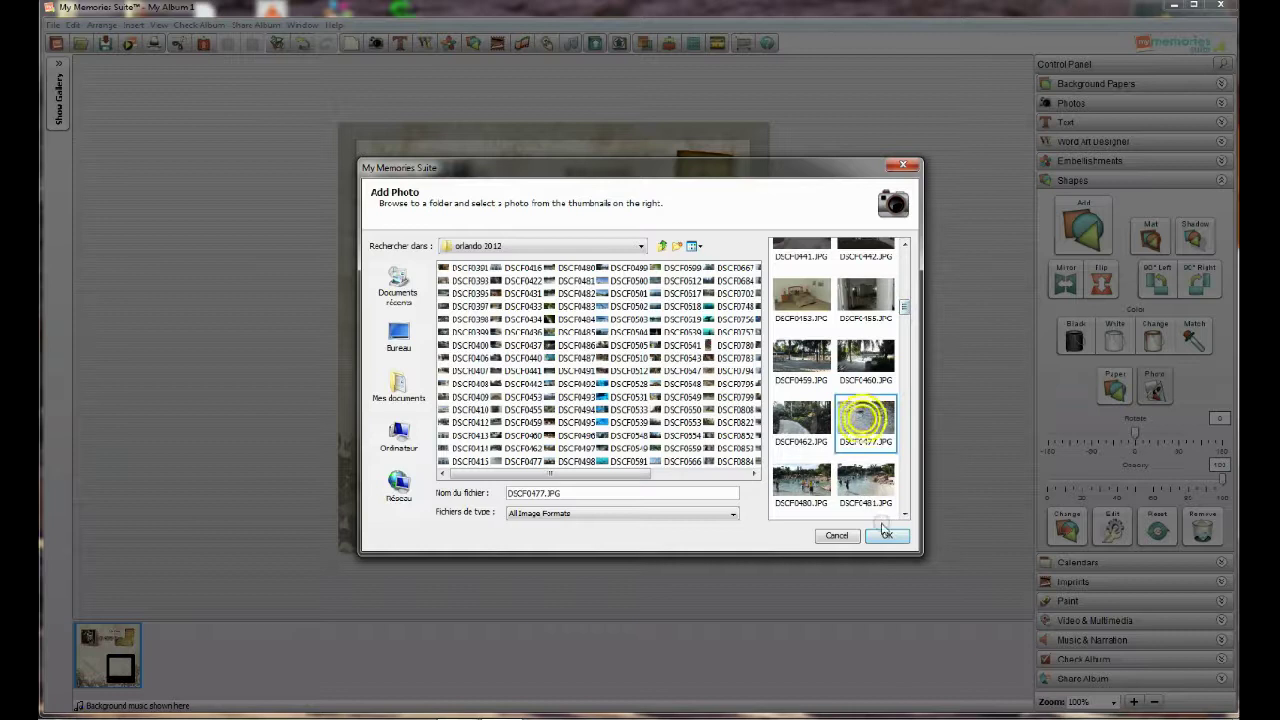
left_click(886, 536)
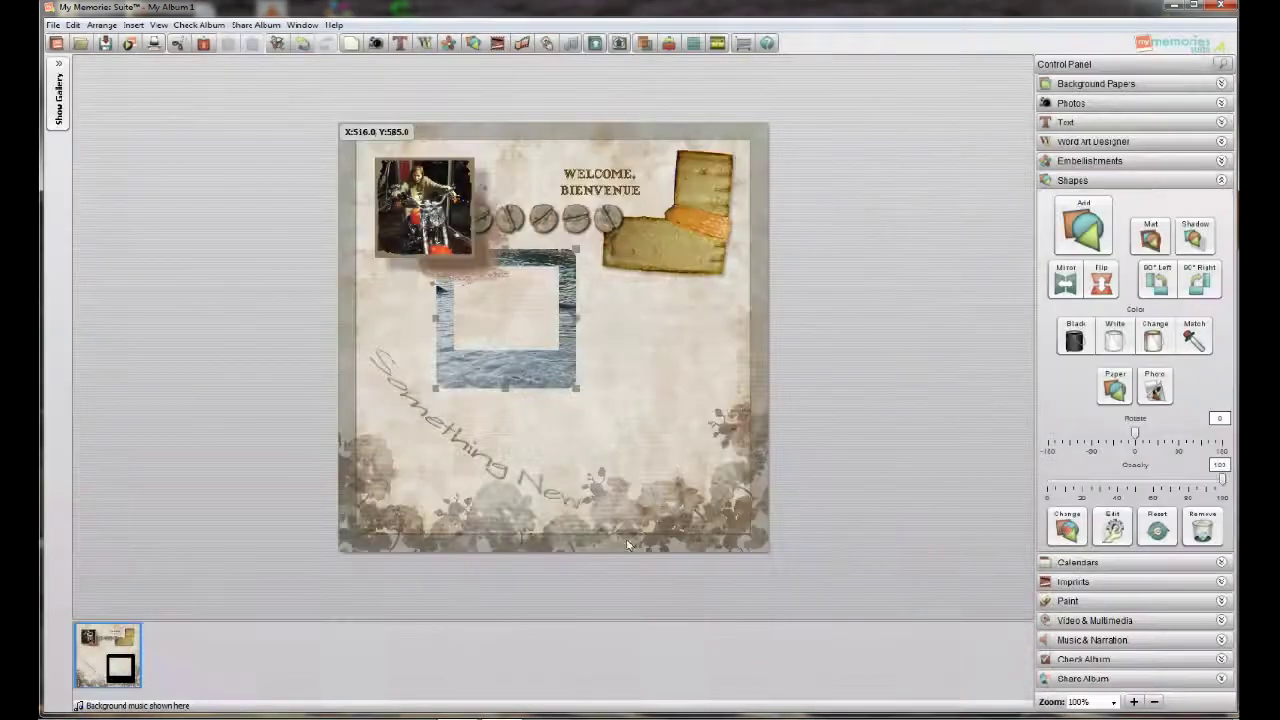
left_click(299, 42)
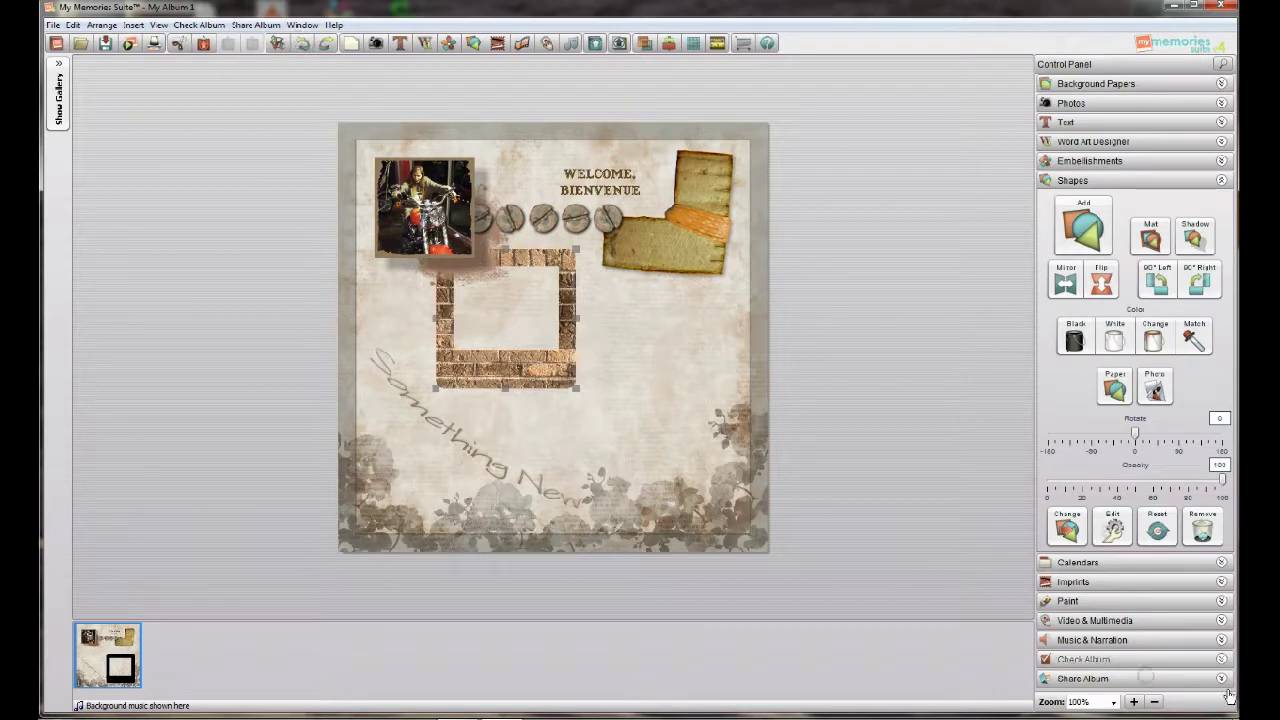
- Add an empty photo box and resize and position it to cover the opening of the brick slide frame
left_click(1219, 182)
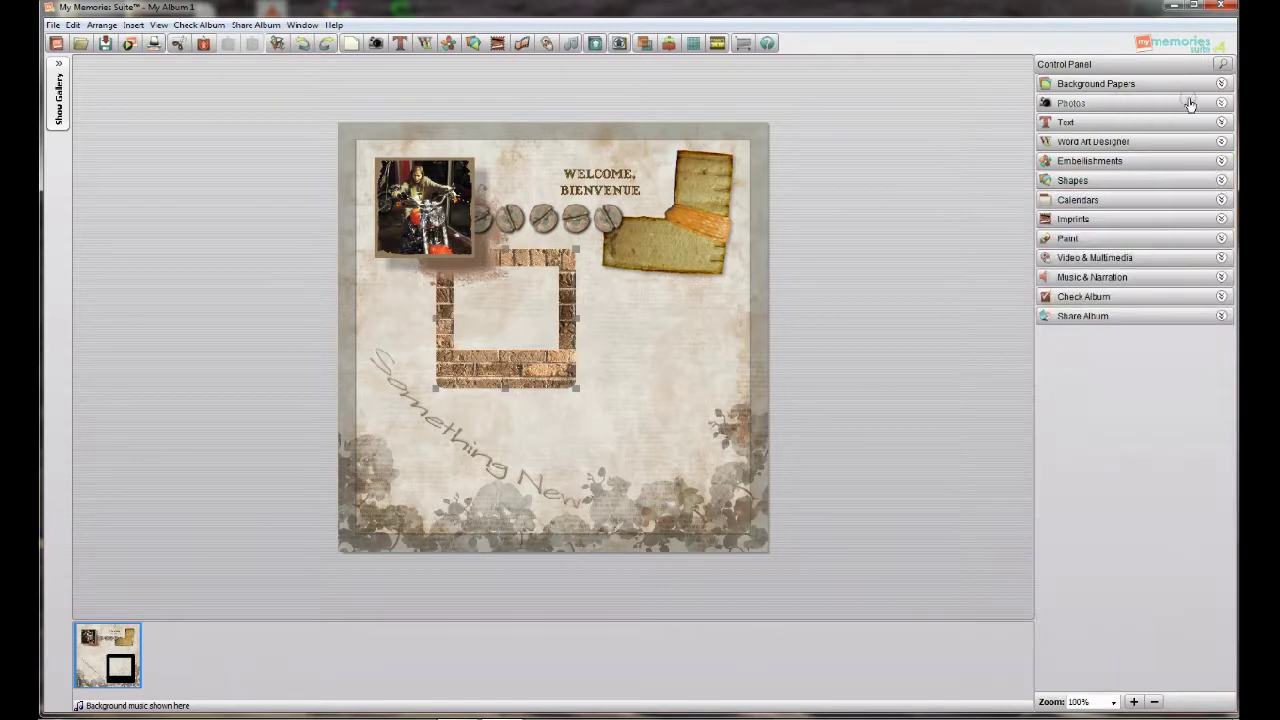
left_click(1221, 103)
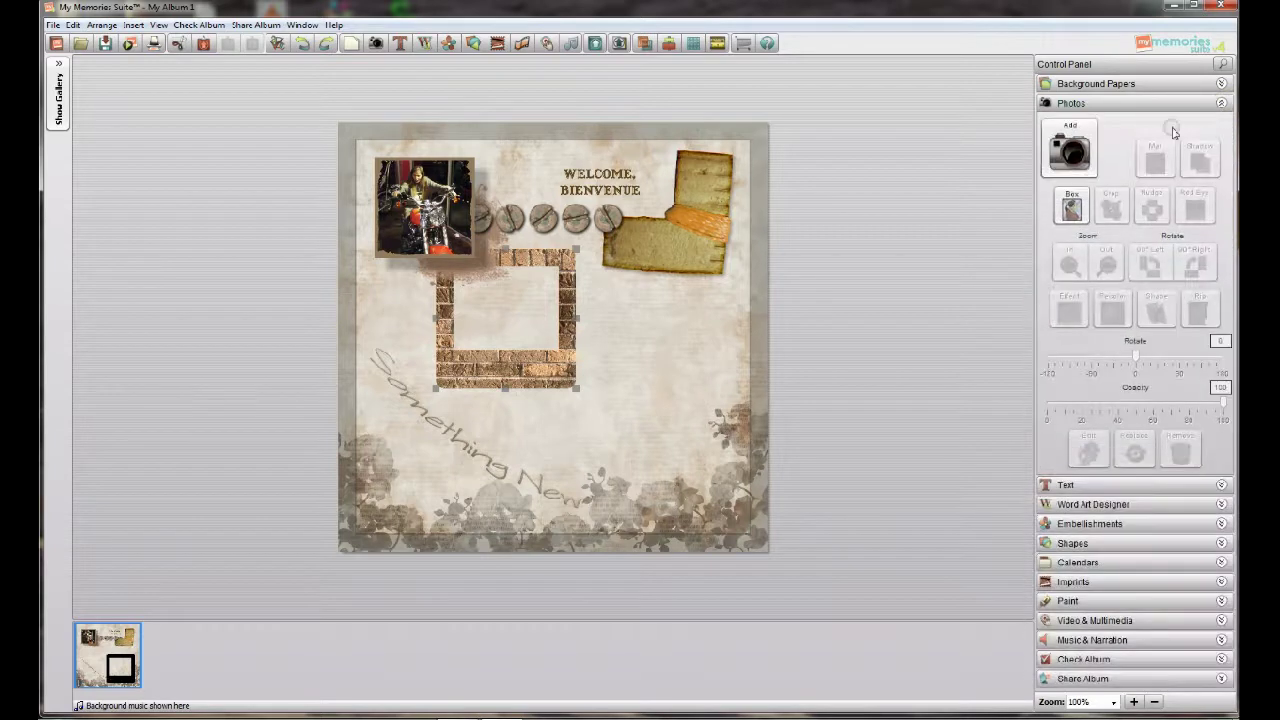
left_click(1070, 205)
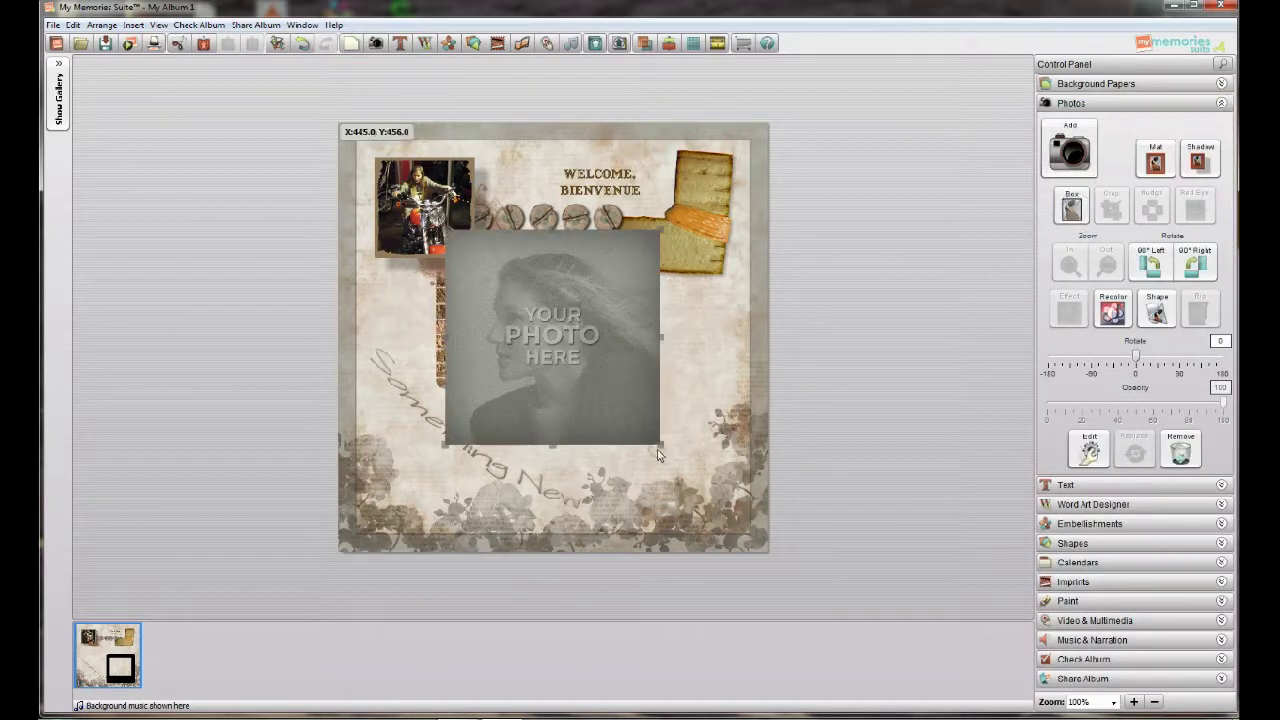
left_click_drag(659, 444, 513, 329)
left_click(507, 297)
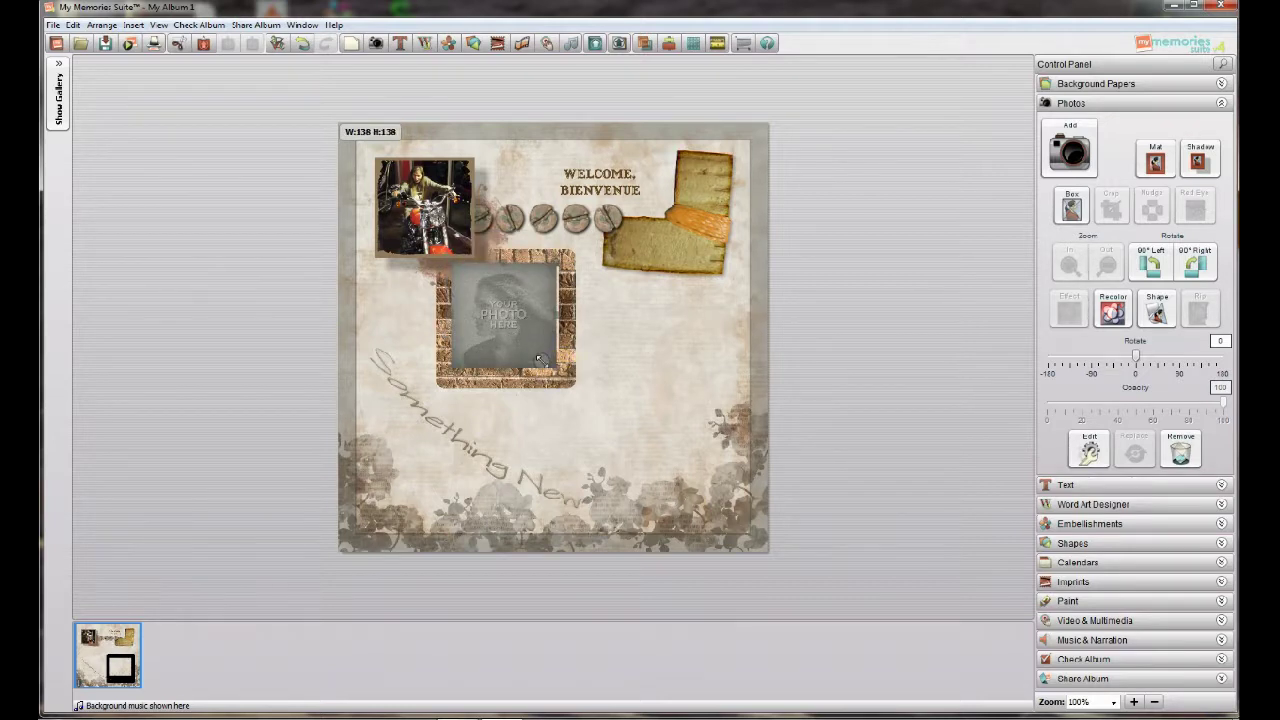
left_click_drag(545, 353, 547, 360)
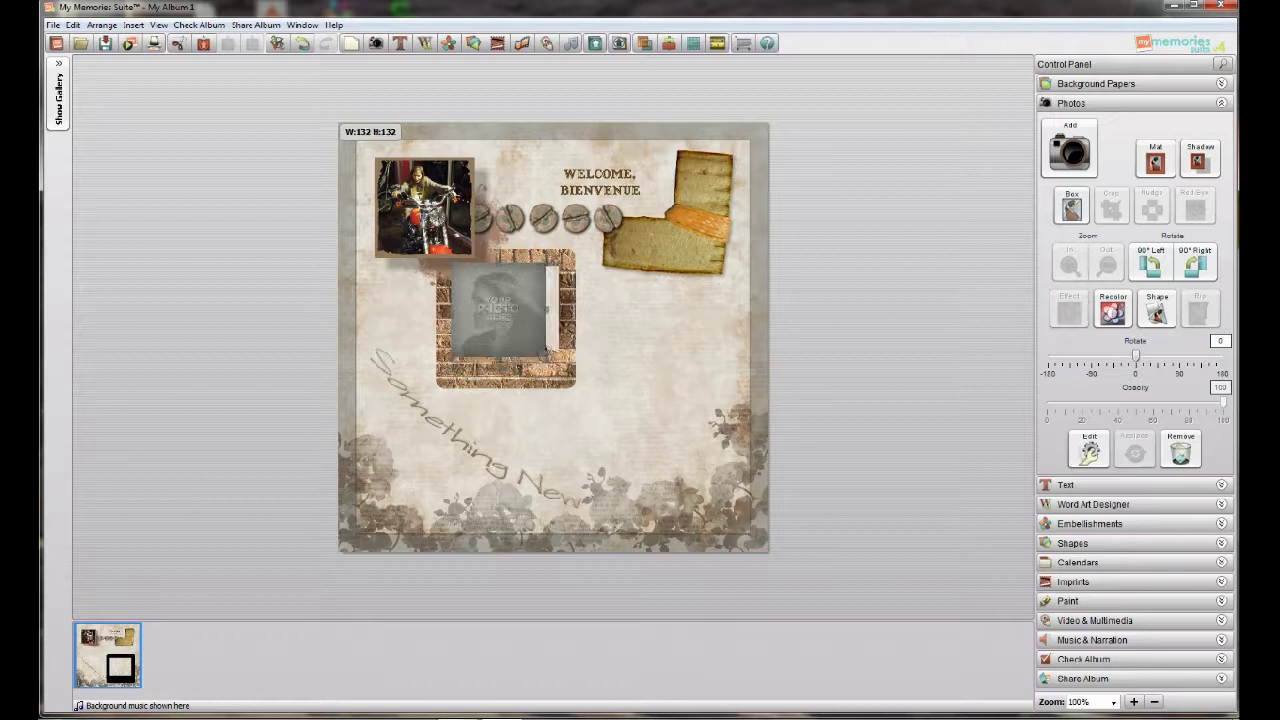
left_click_drag(545, 311, 565, 317)
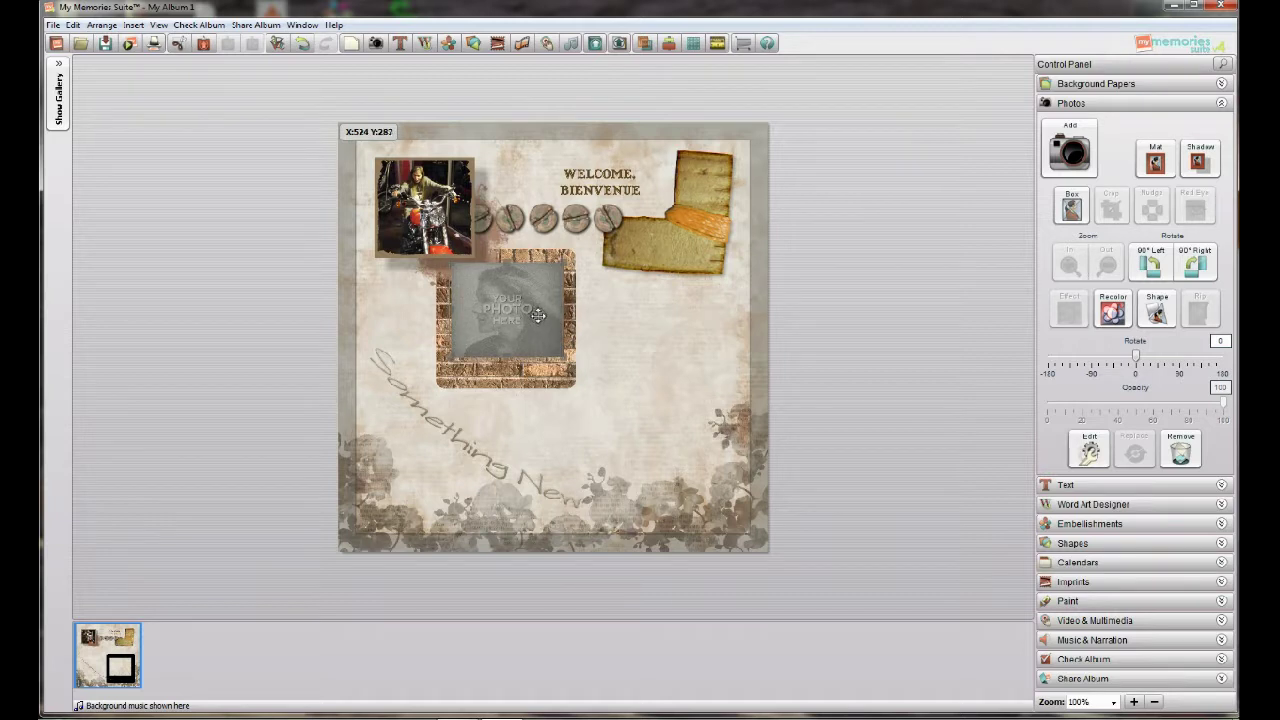
- Fill the photo box with DSCF0431.JPG from the orlando 2012 folder and accept the default crop
double_click(526, 311)
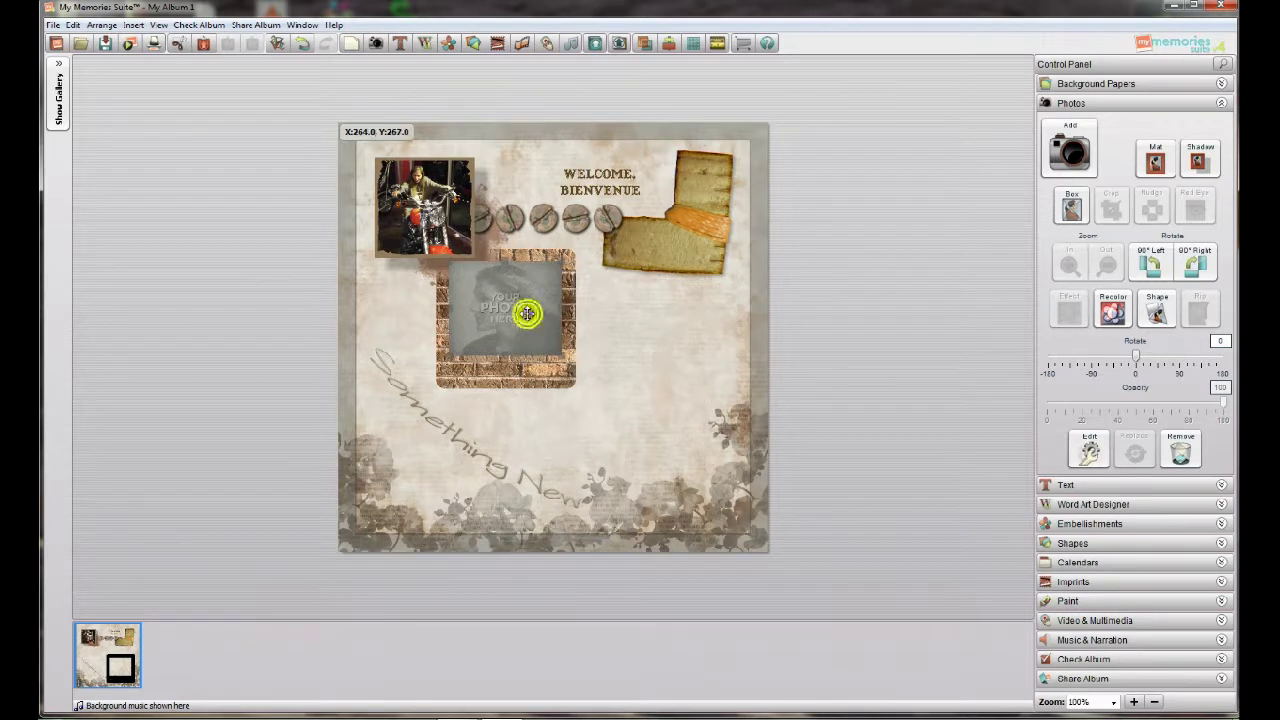
left_click(388, 335)
double_click(632, 268)
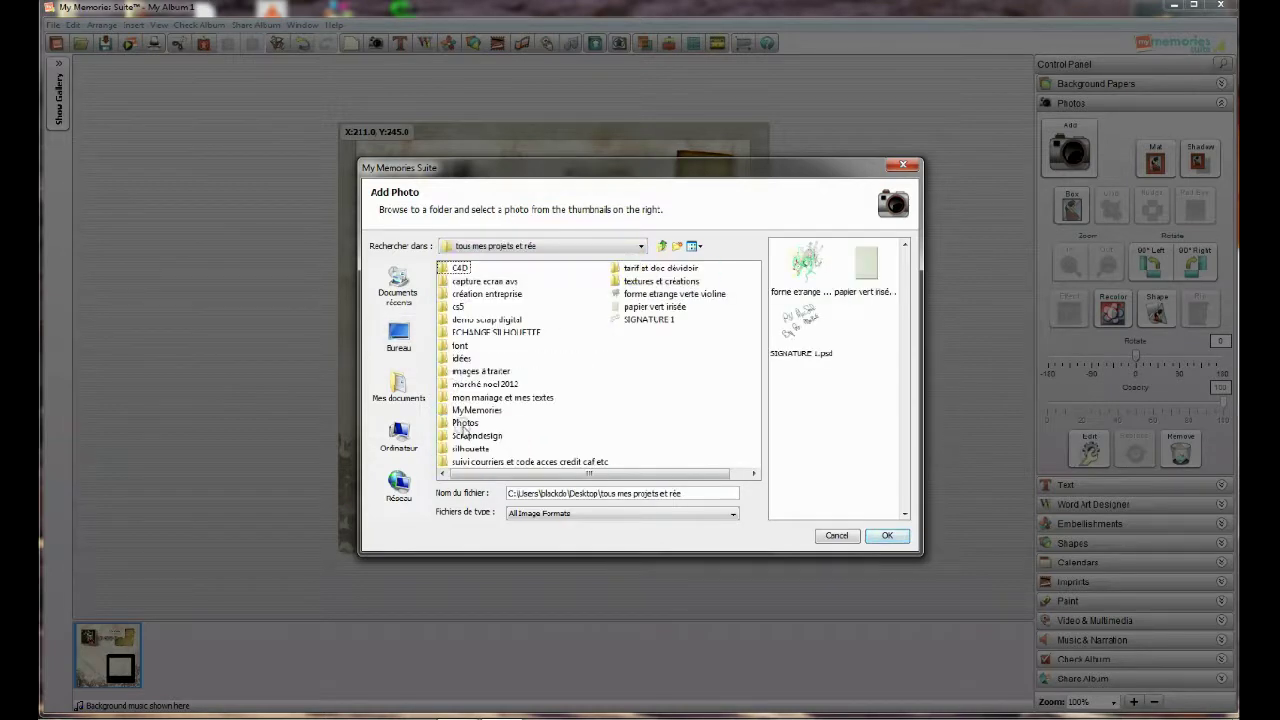
double_click(465, 422)
double_click(478, 320)
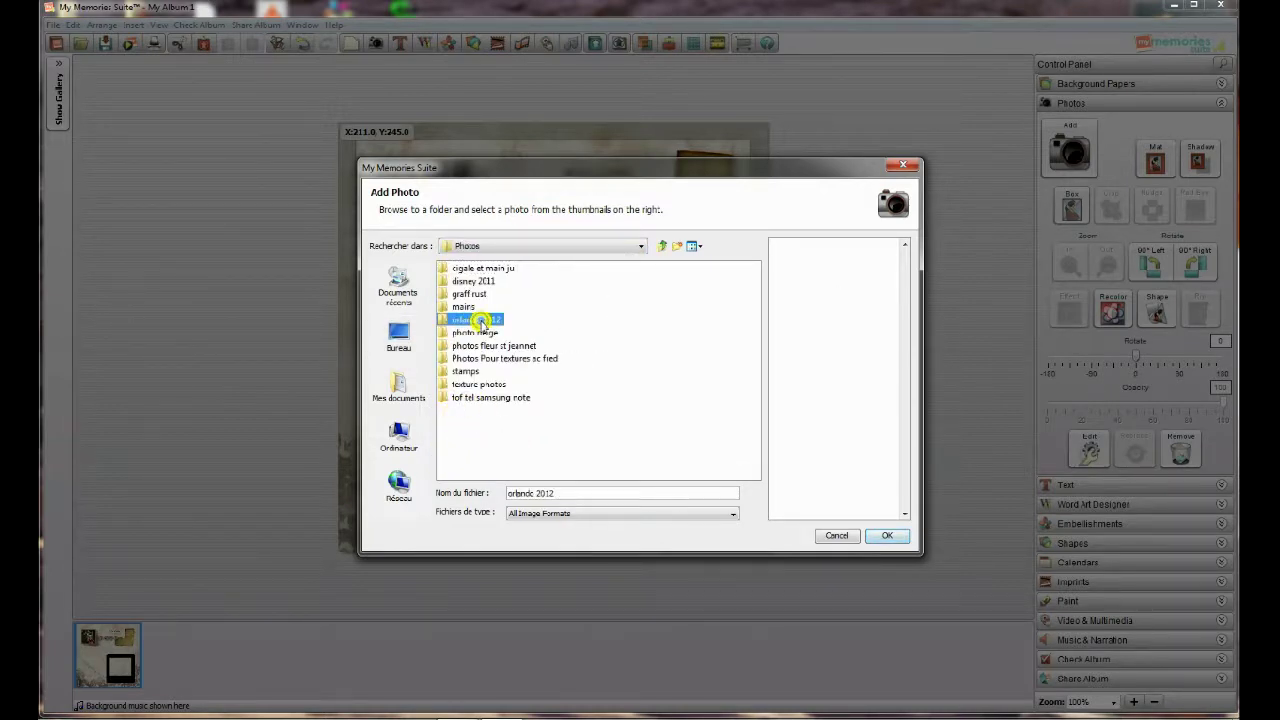
left_click_drag(905, 259, 906, 288)
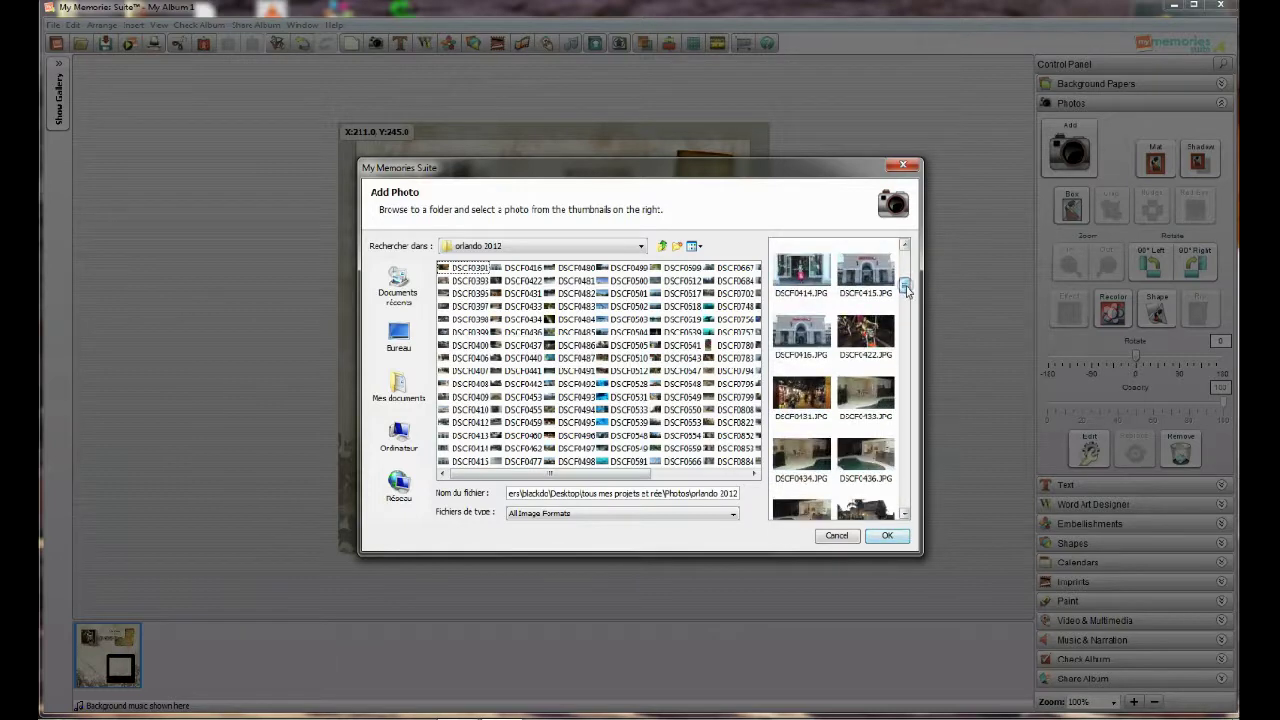
double_click(806, 400)
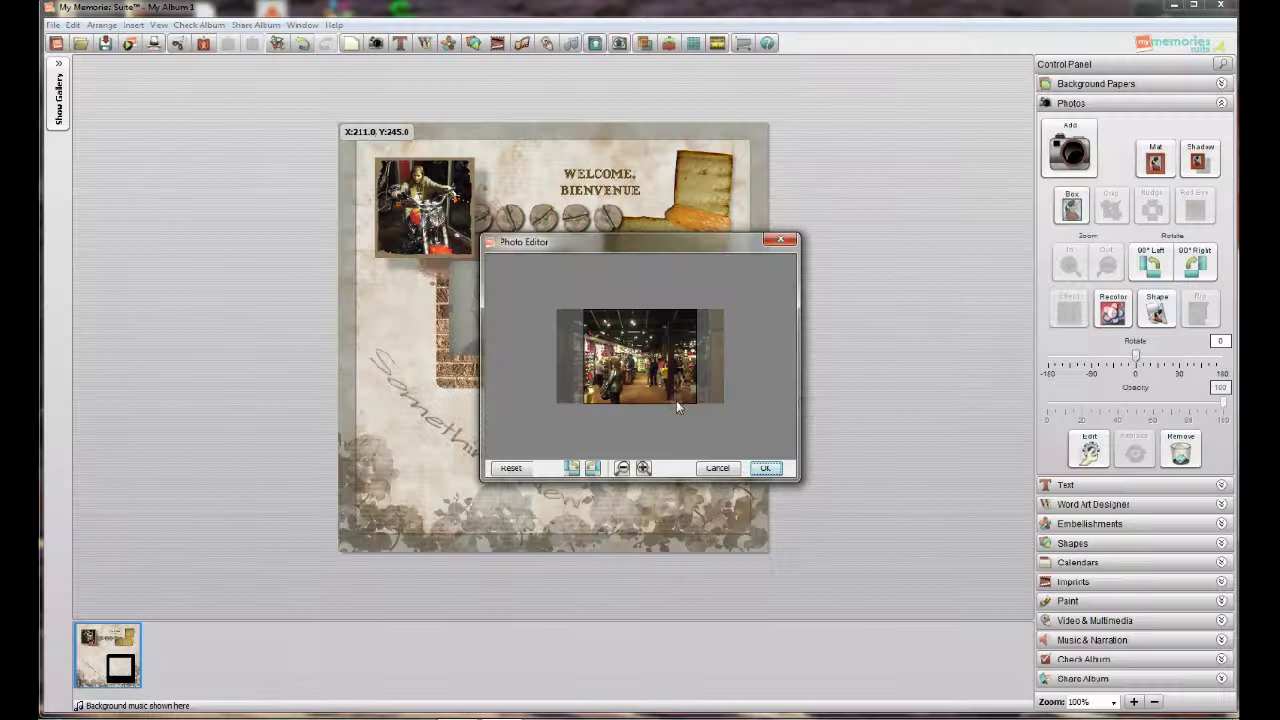
left_click(766, 474)
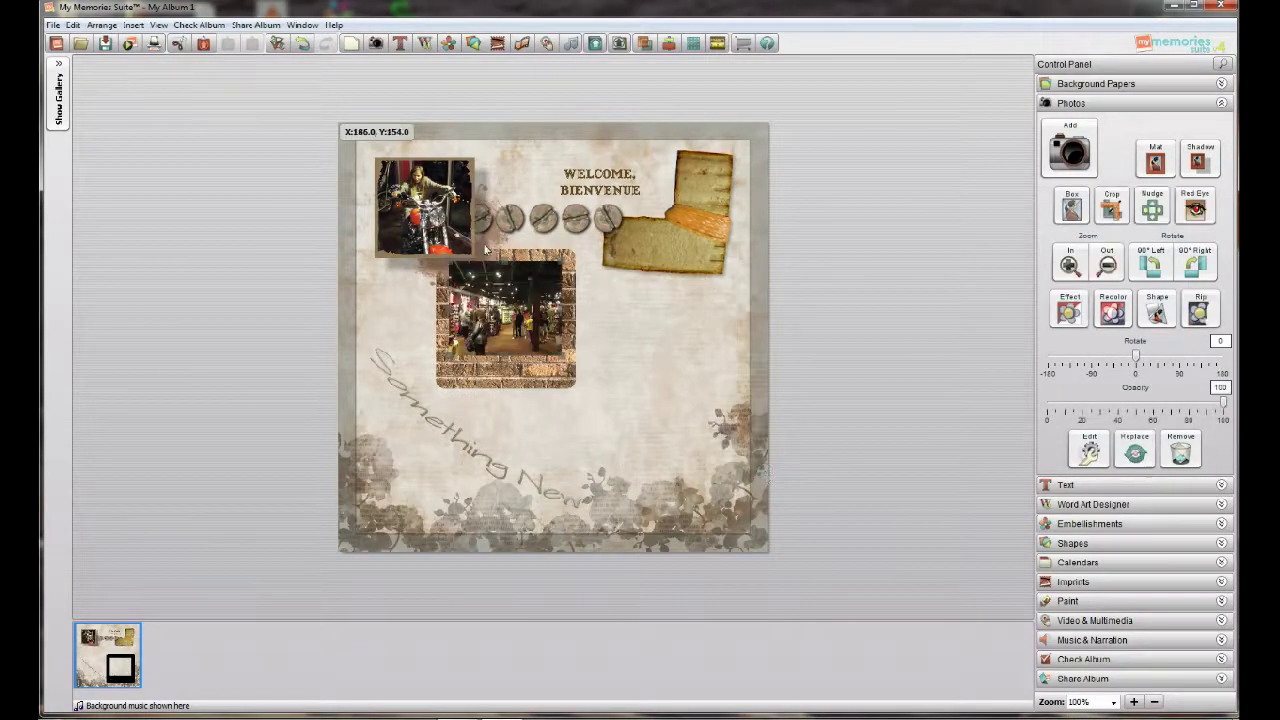
- Add a mat to the brick slide frame in the dark brown color saved among the favorites
left_click(566, 378)
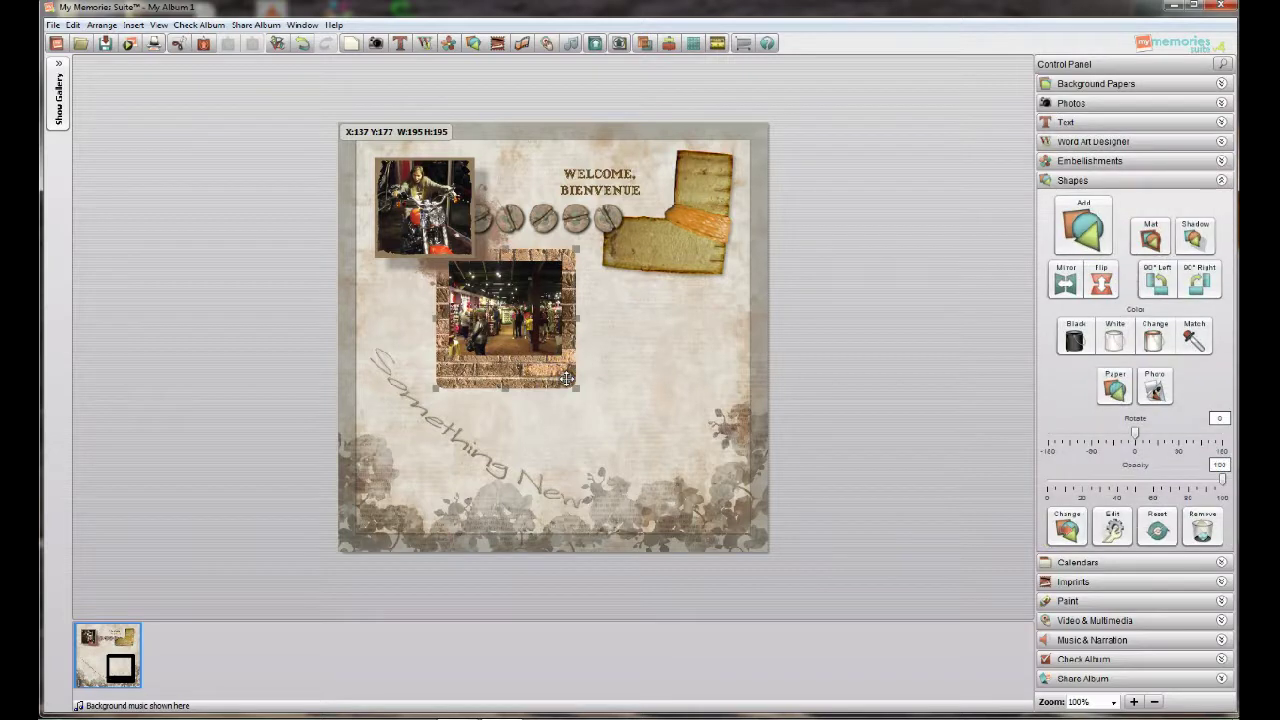
left_click(1151, 238)
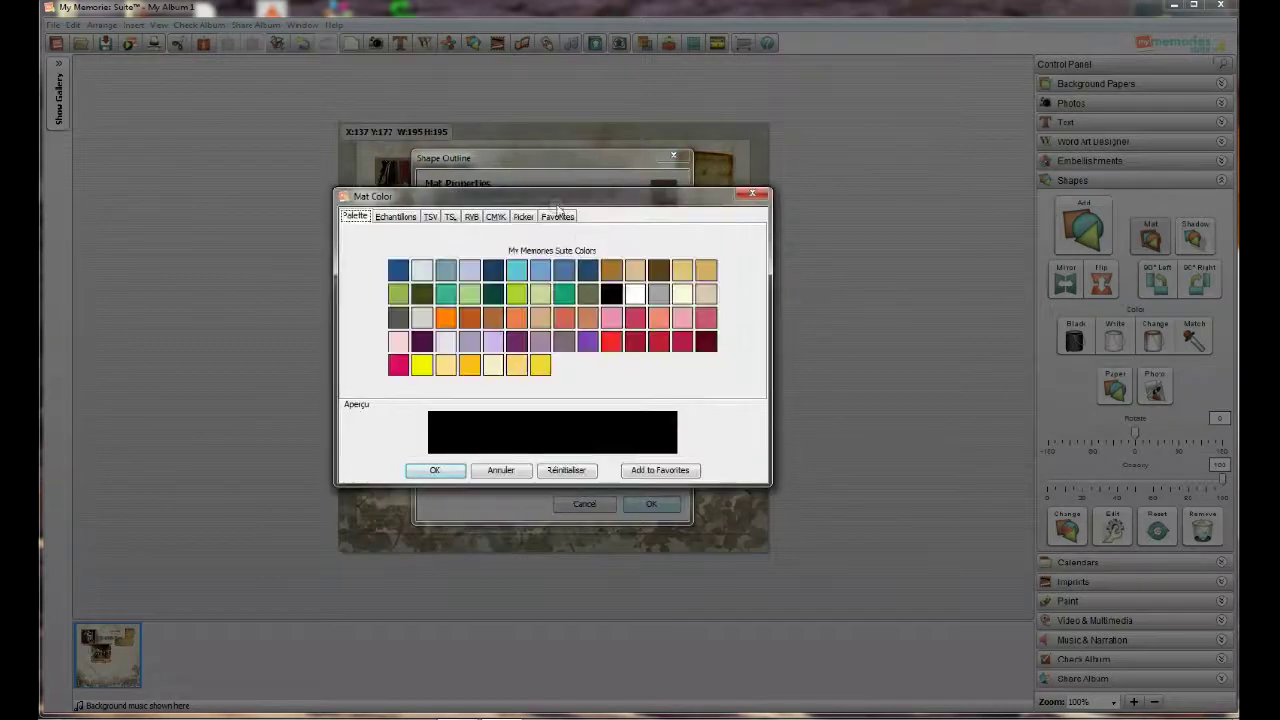
left_click(557, 215)
left_click(517, 313)
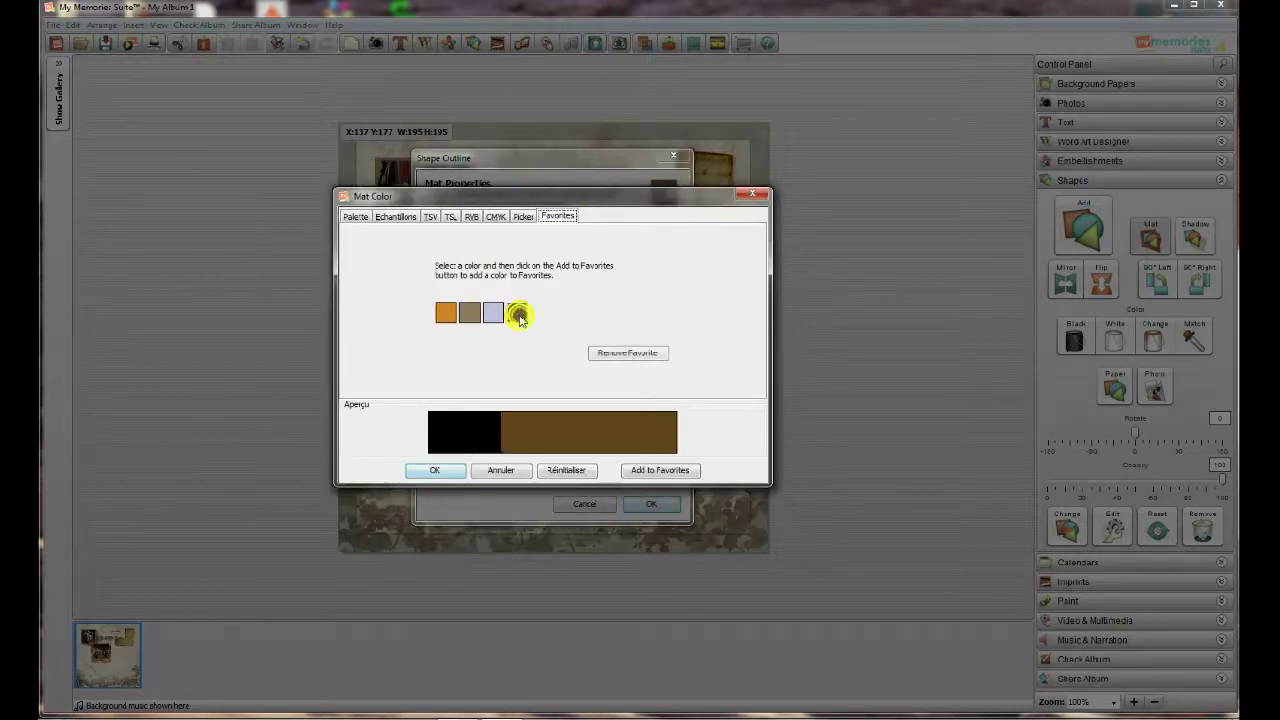
left_click(434, 470)
left_click(651, 504)
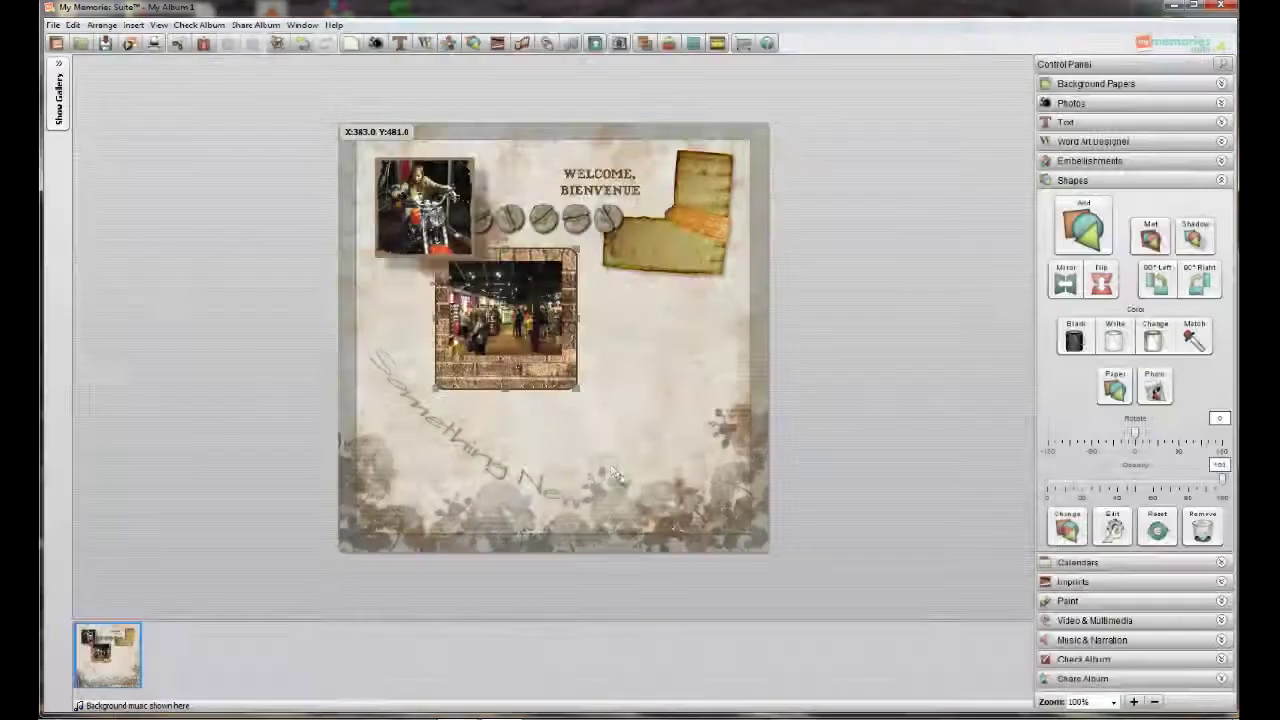
- Give the slide frame a drop shadow with pixel offset X 0, Y 1, blur 8 and 95% opacity
left_click(1194, 236)
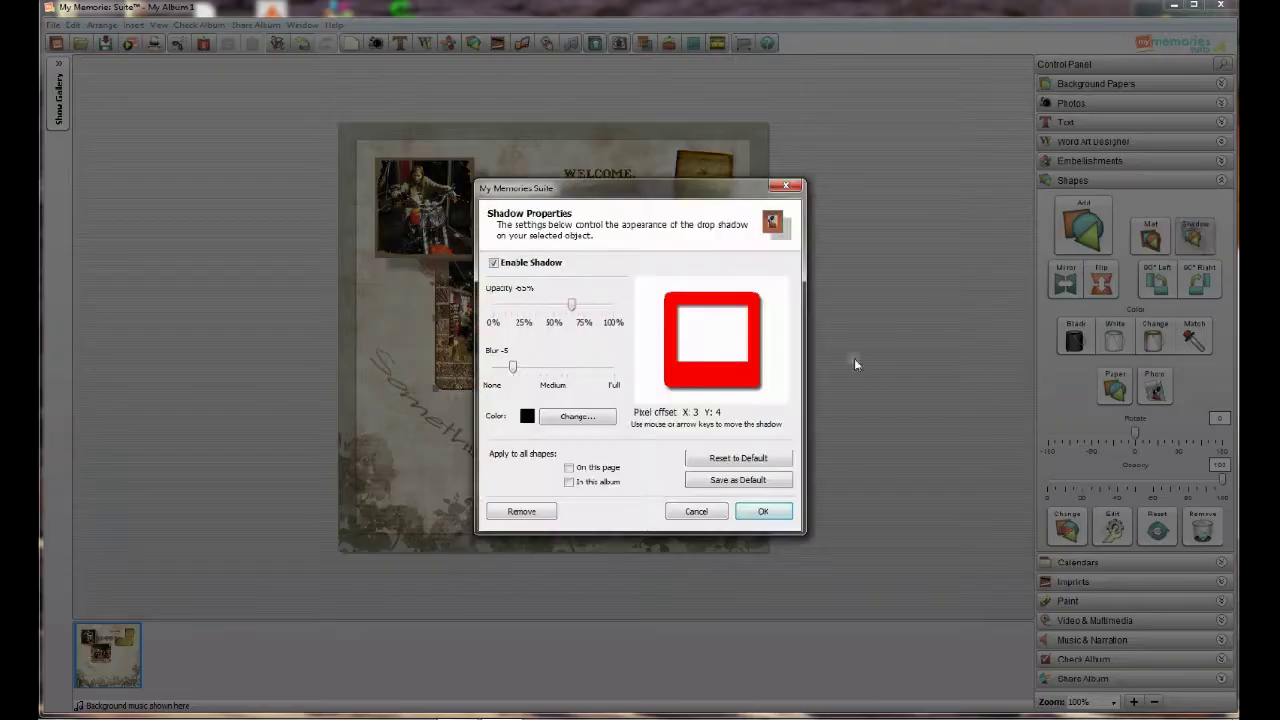
left_click_drag(735, 349, 732, 346)
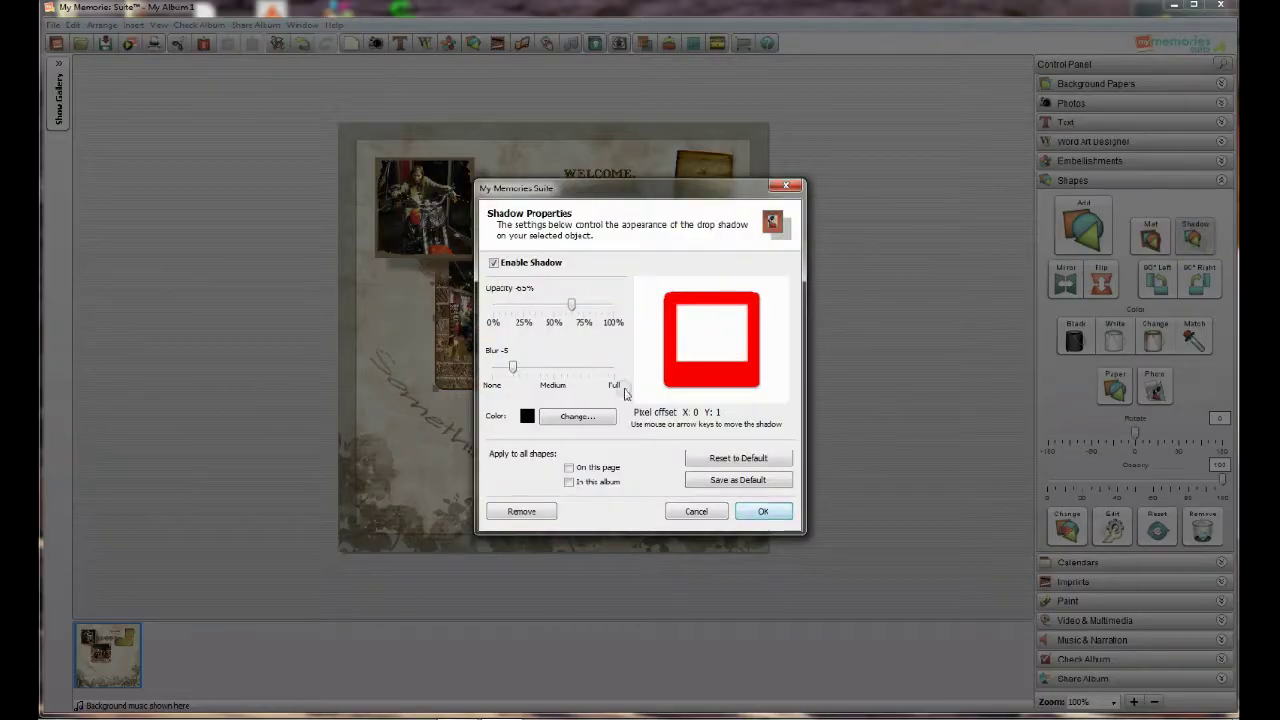
left_click(545, 368)
left_click(548, 367)
left_click(552, 367)
left_click(609, 307)
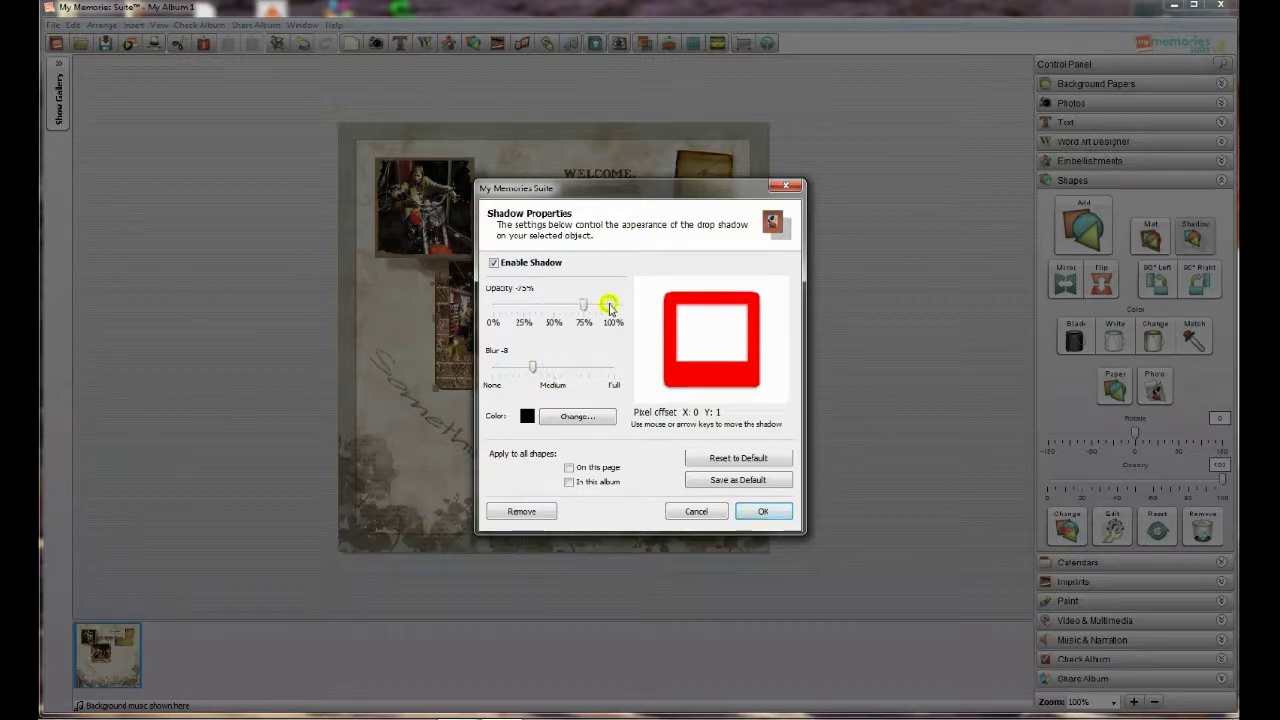
left_click(609, 307)
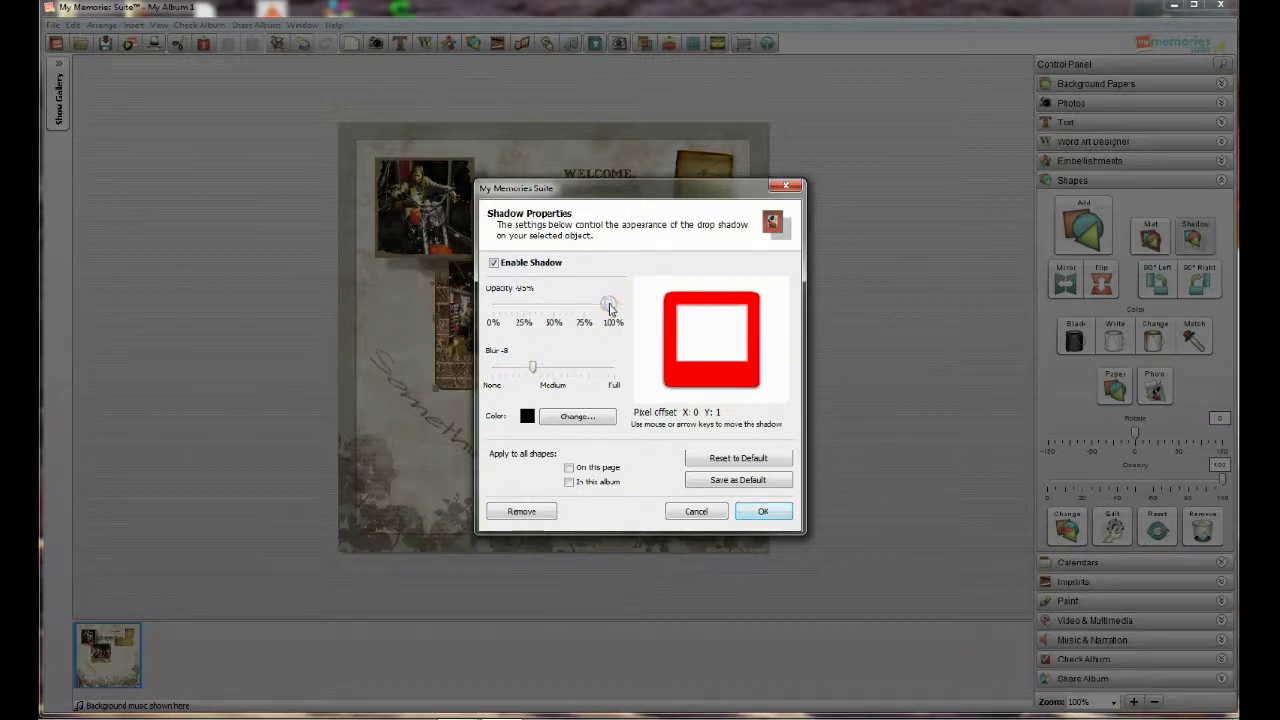
left_click(772, 514)
left_click(592, 415)
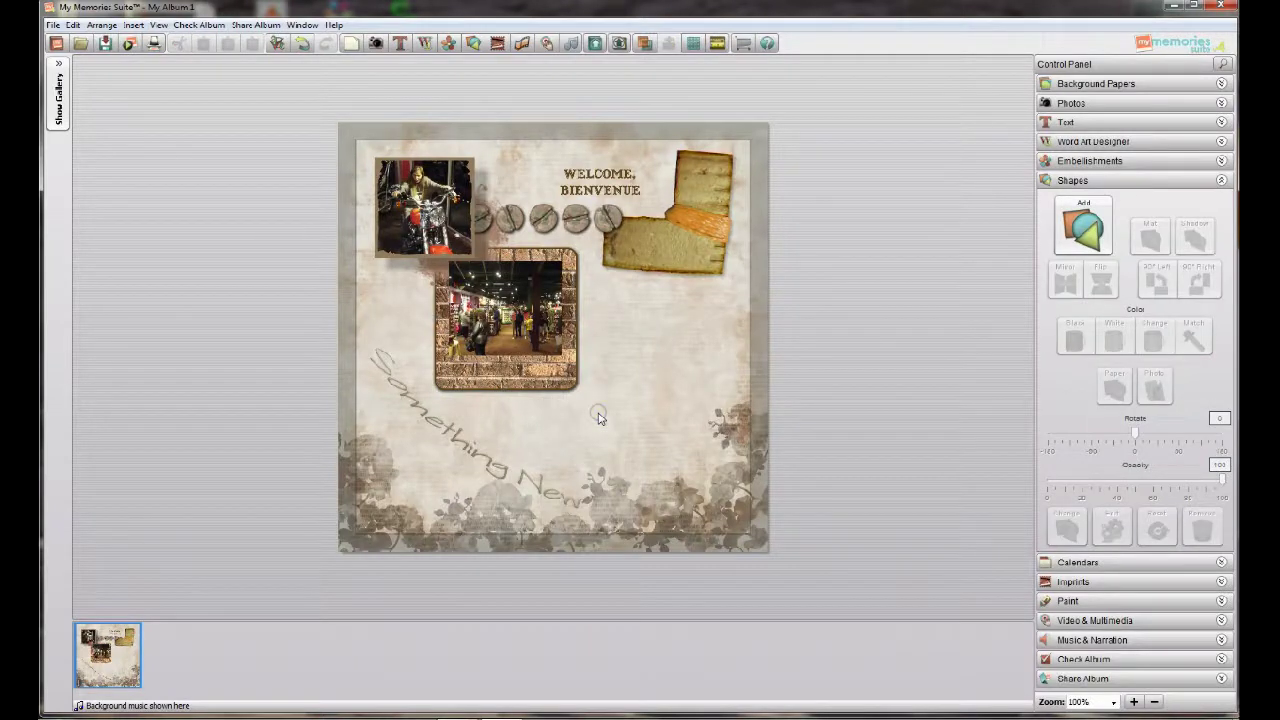
- Send the brown paint splatter to the back of the page and collapse the embellishment controls
left_click(497, 238)
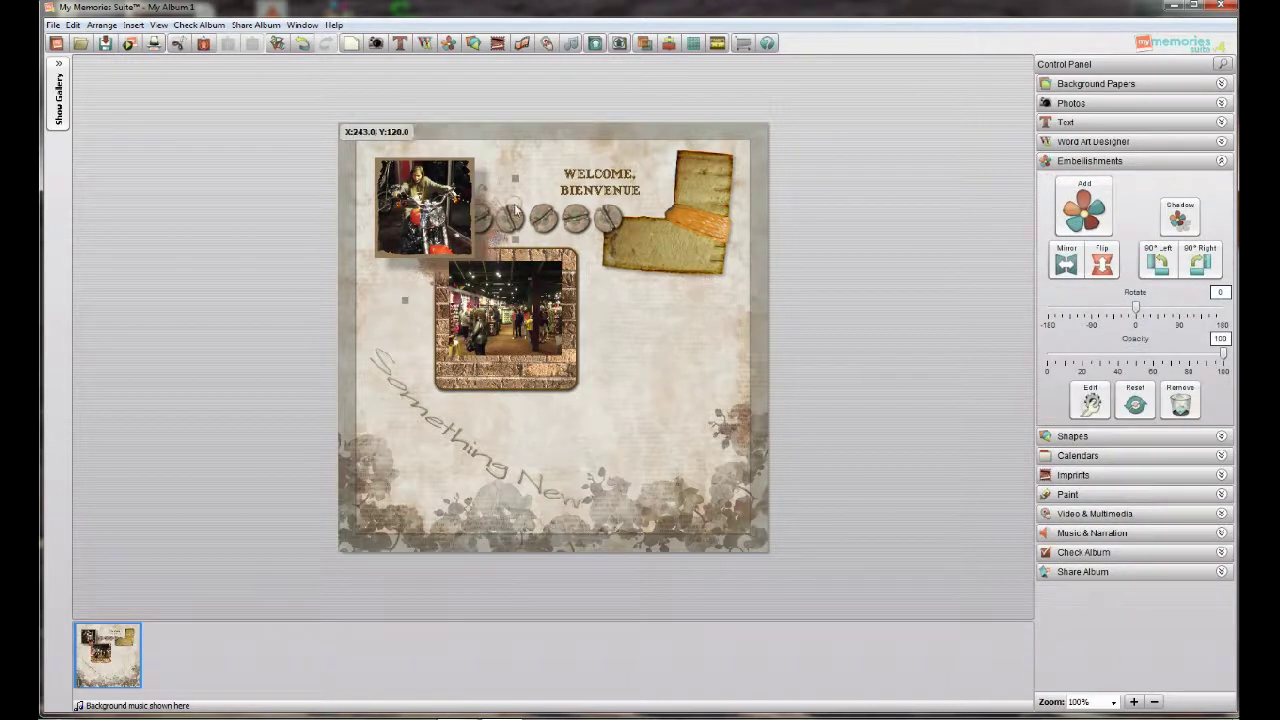
left_click(643, 45)
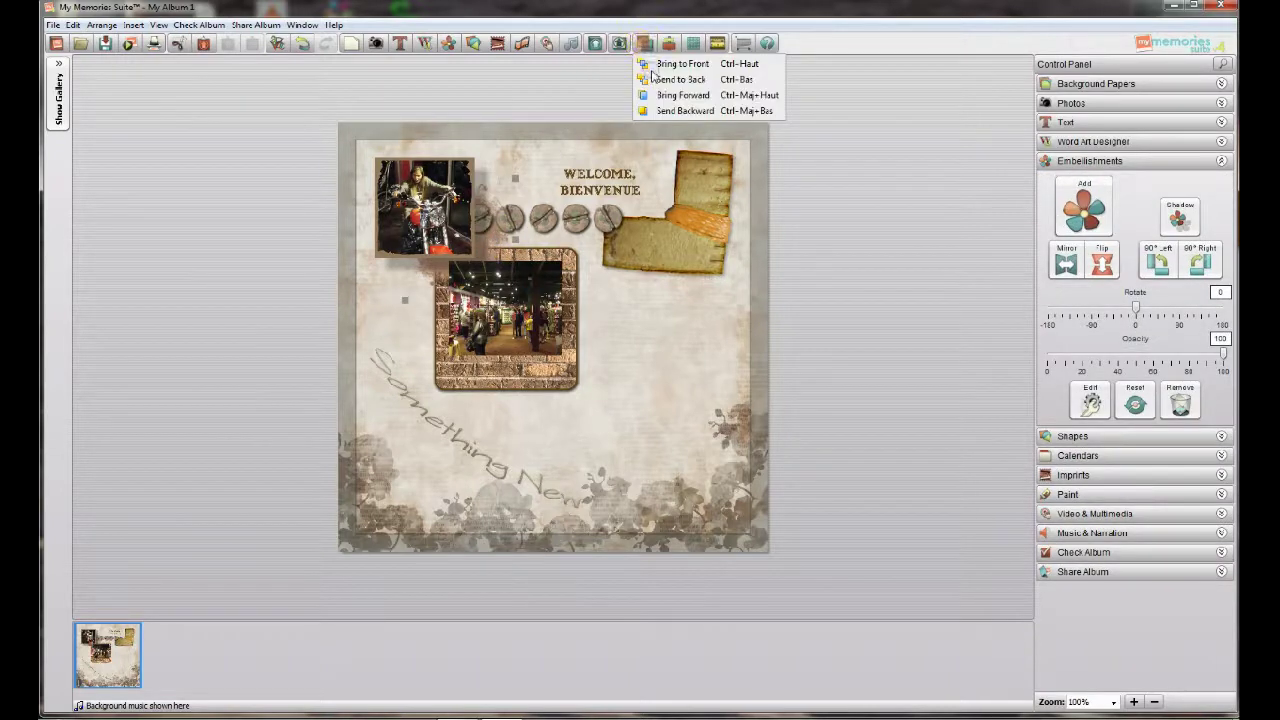
left_click(651, 80)
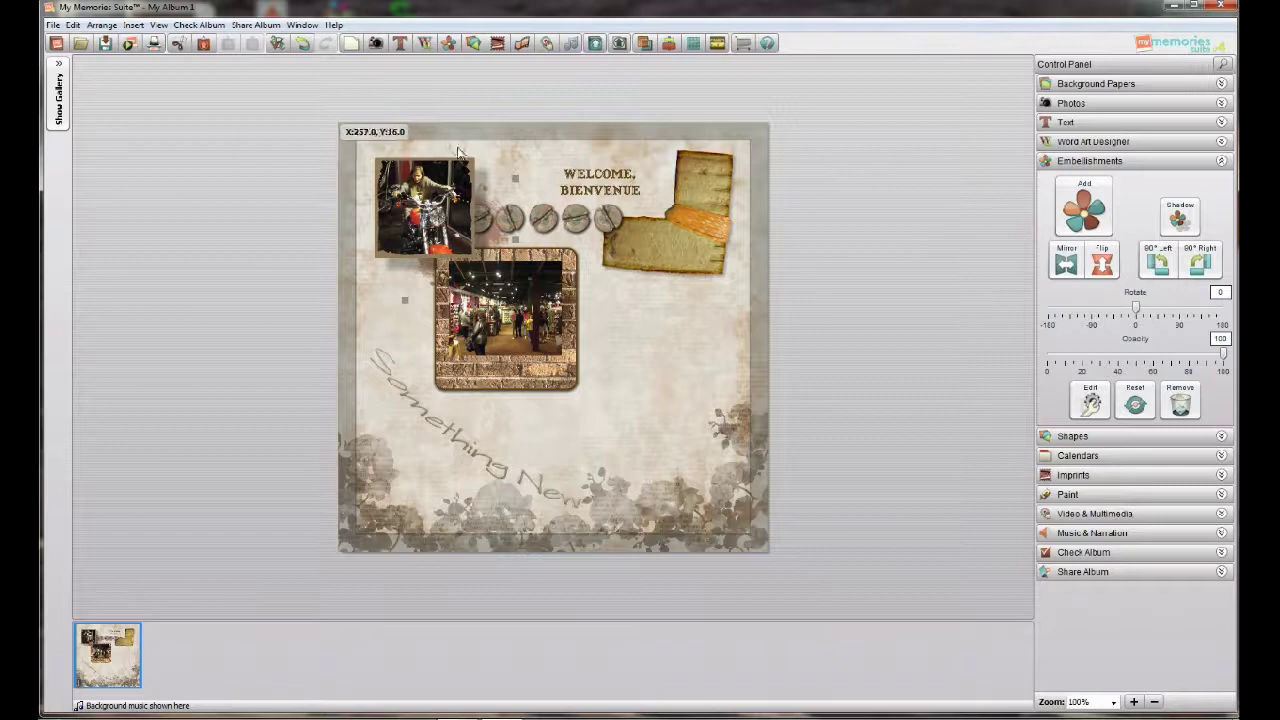
left_click(1219, 162)
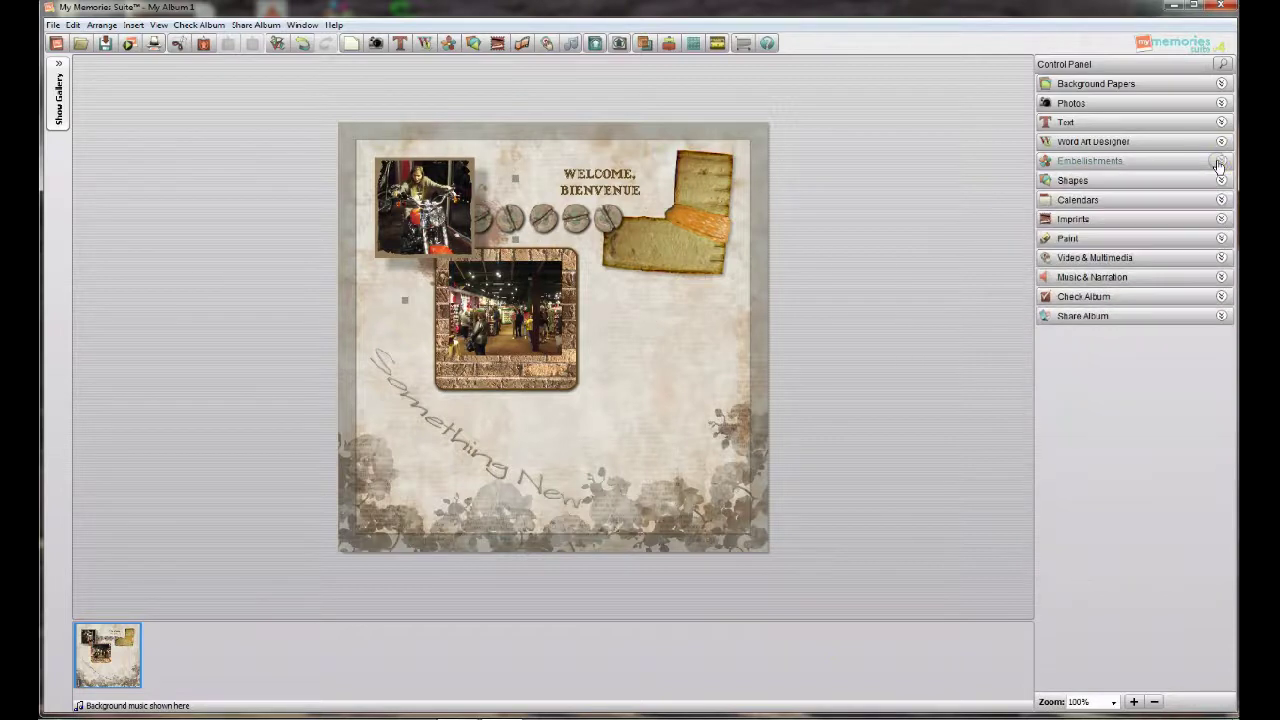